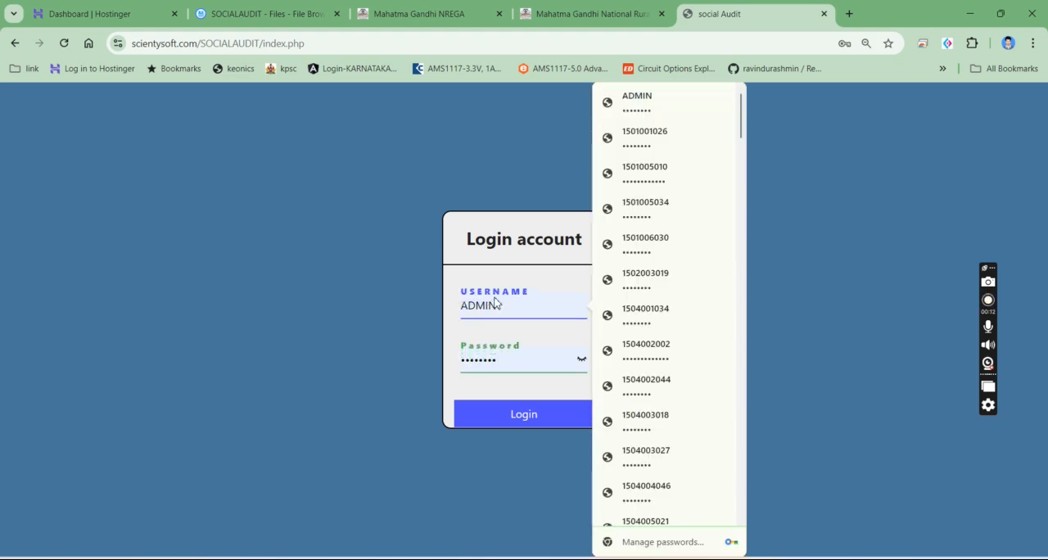
- Log in to the social audit portal with the taluka's account username and its saved password
{"action": "left_click", "coordinate": [504, 309]}
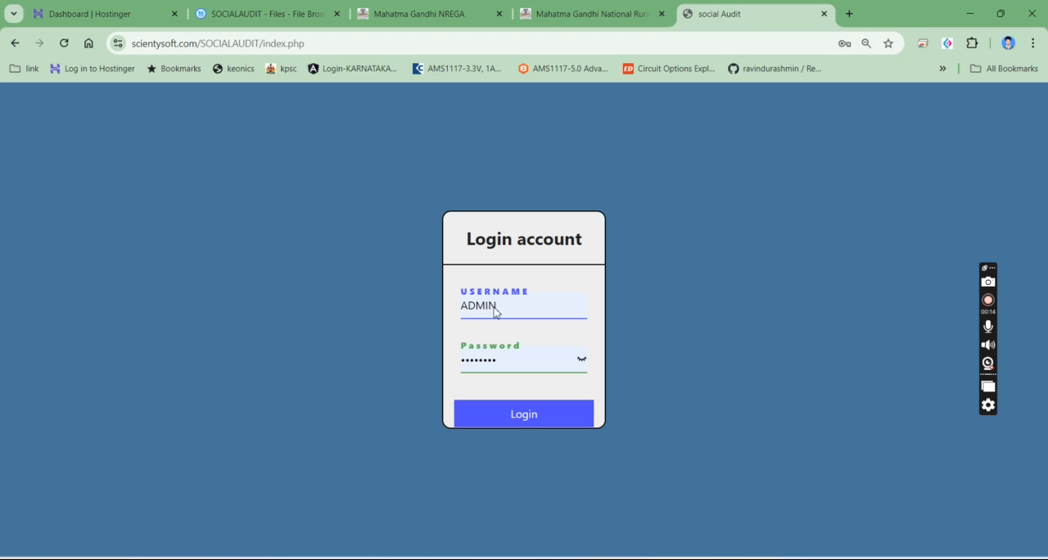
{"action": "key", "text": "BackSpace"}
{"action": "key", "text": "BackSpace"}
{"action": "key", "text": "BackSpace"}
{"action": "key", "text": "BackSpace"}
{"action": "key", "text": "BackSpace"}
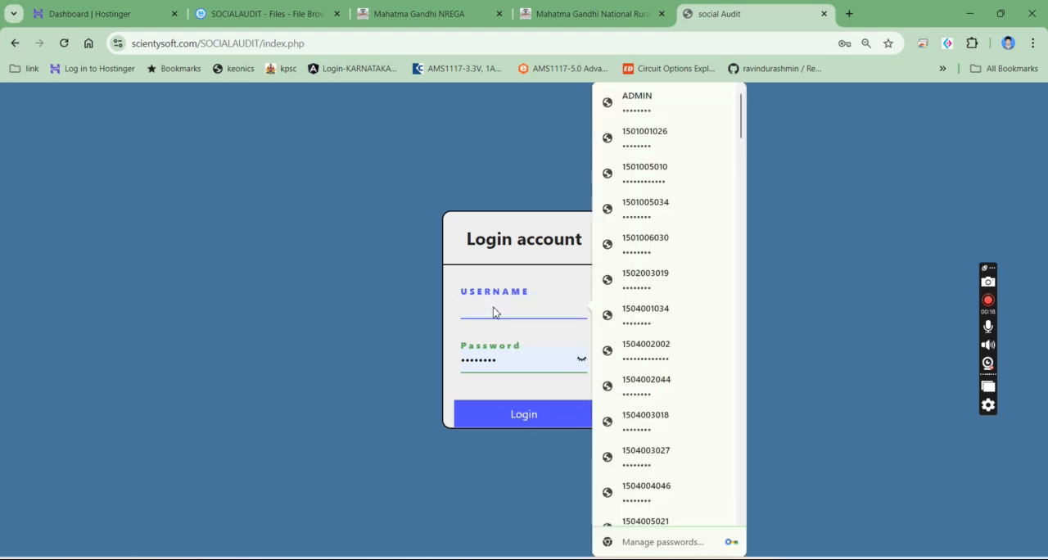
{"action": "type", "text": "15"}
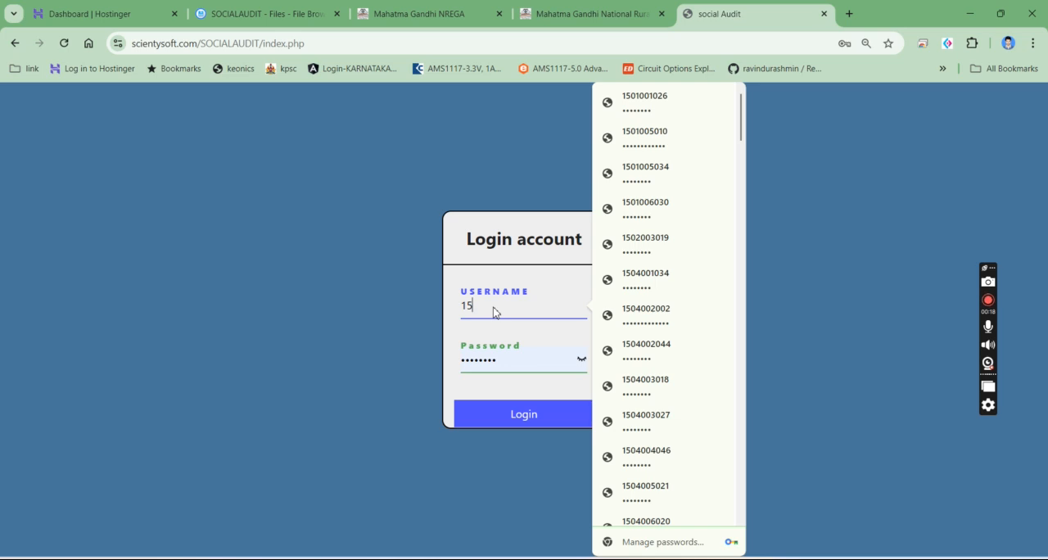
{"action": "type", "text": "17002"}
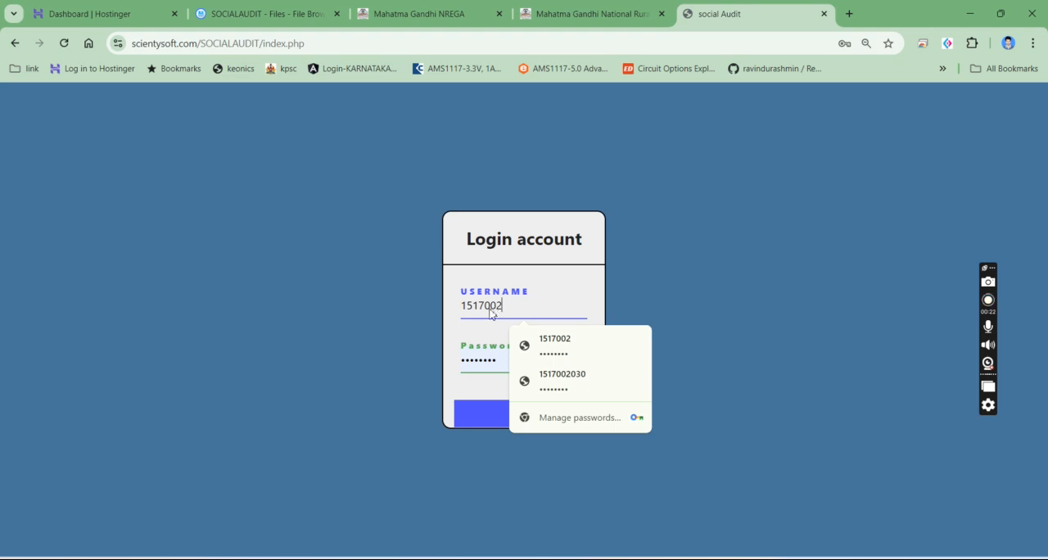
{"action": "left_click", "coordinate": [550, 342]}
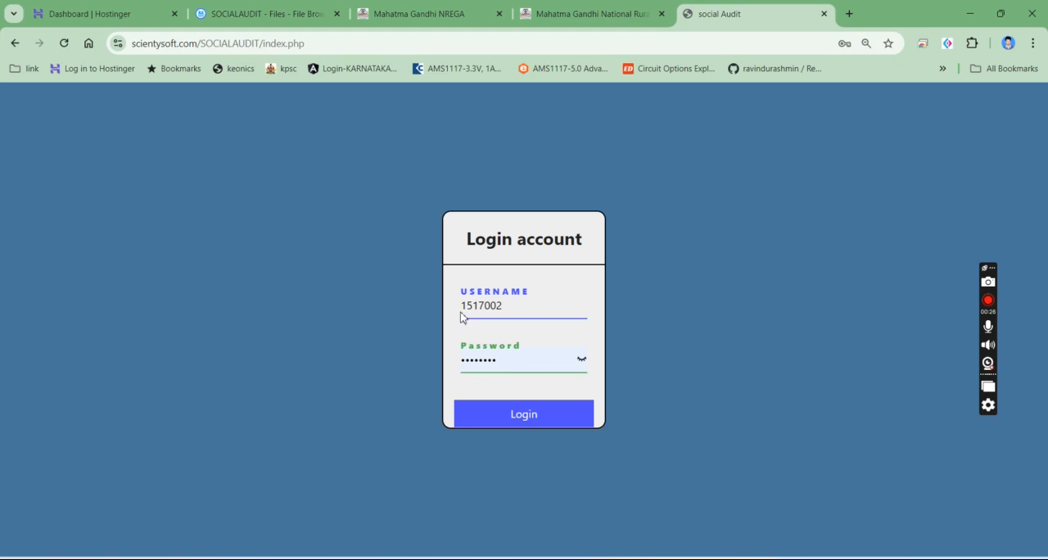
{"action": "left_click", "coordinate": [501, 415]}
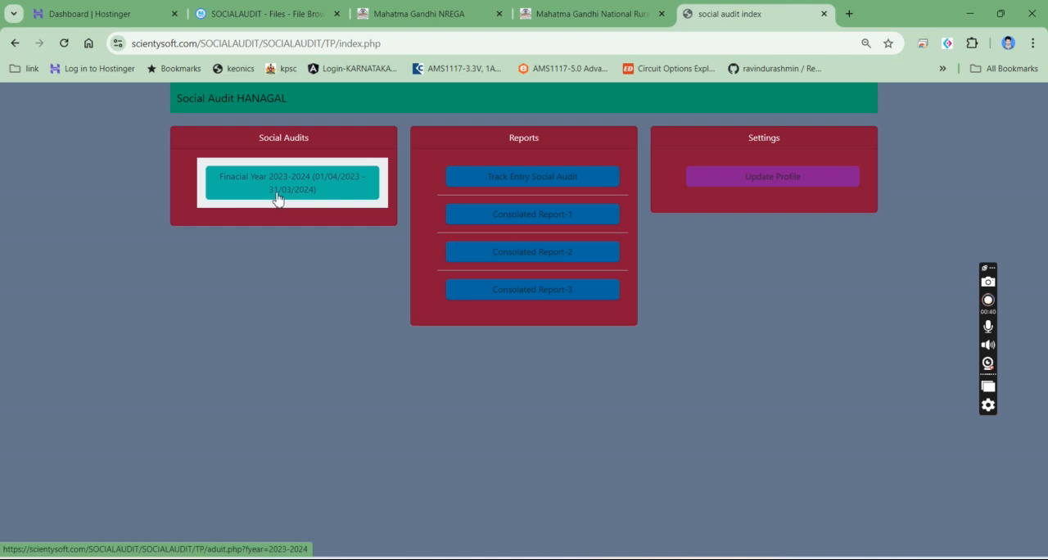
- Open the 2023-2024 financial year audits, delete the existing audit and return to the audit list
{"action": "left_click", "coordinate": [320, 185]}
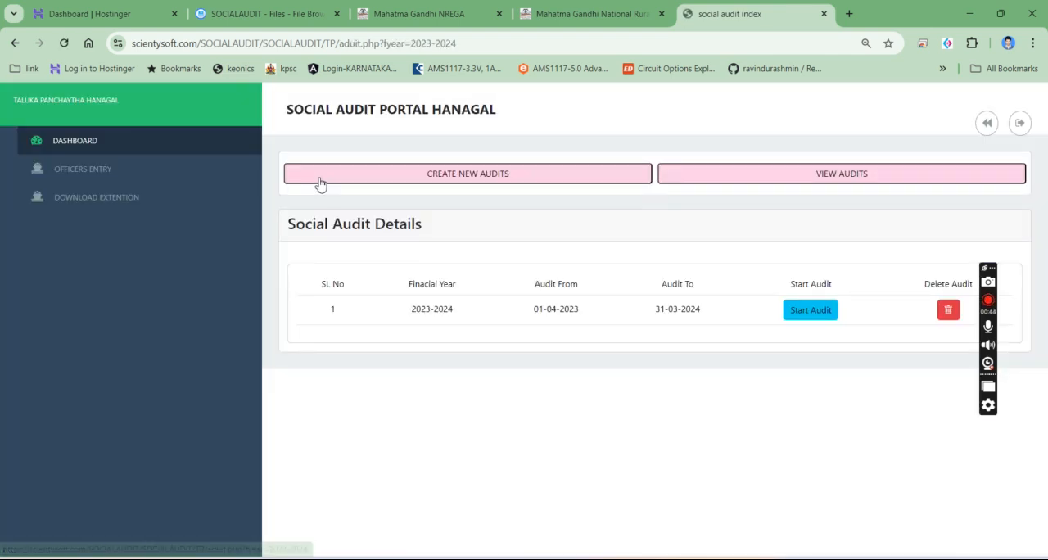
{"action": "left_click", "coordinate": [944, 315]}
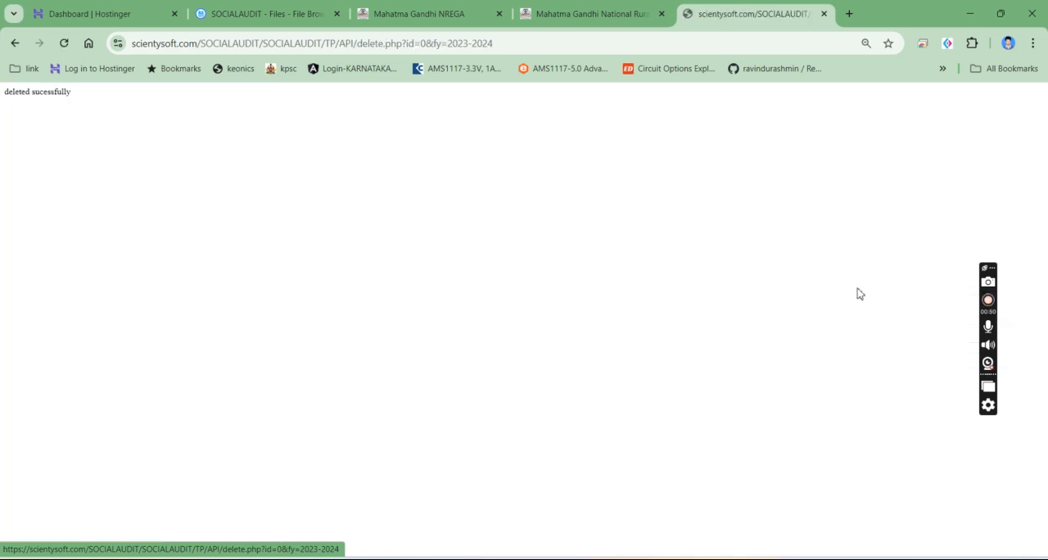
{"action": "left_click", "coordinate": [15, 45]}
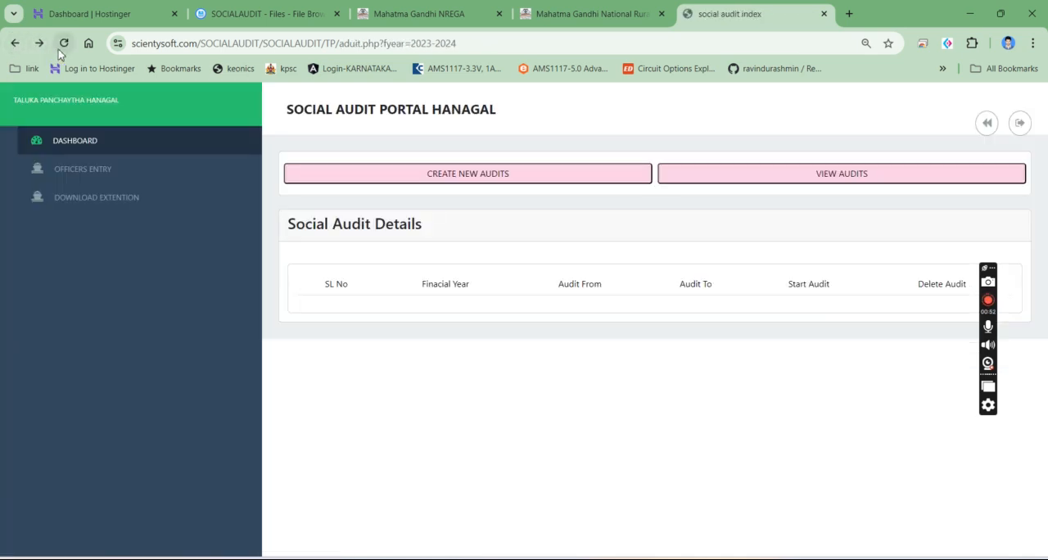
- Create a new audit for financial year 2023-2024 running from 01-04-2023 to 31-03-2024
{"action": "left_click", "coordinate": [446, 181]}
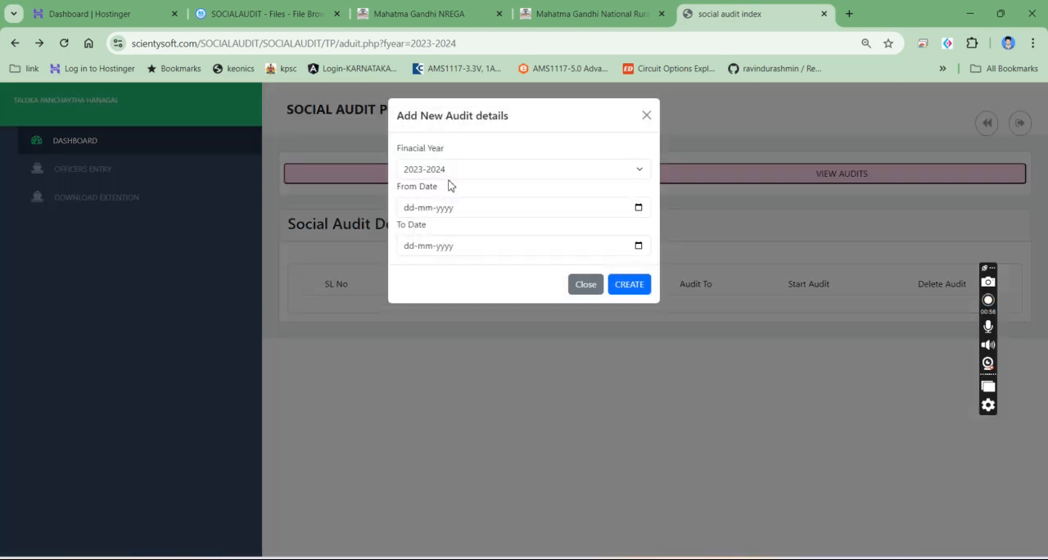
{"action": "left_click", "coordinate": [639, 209]}
{"action": "left_click", "coordinate": [417, 210]}
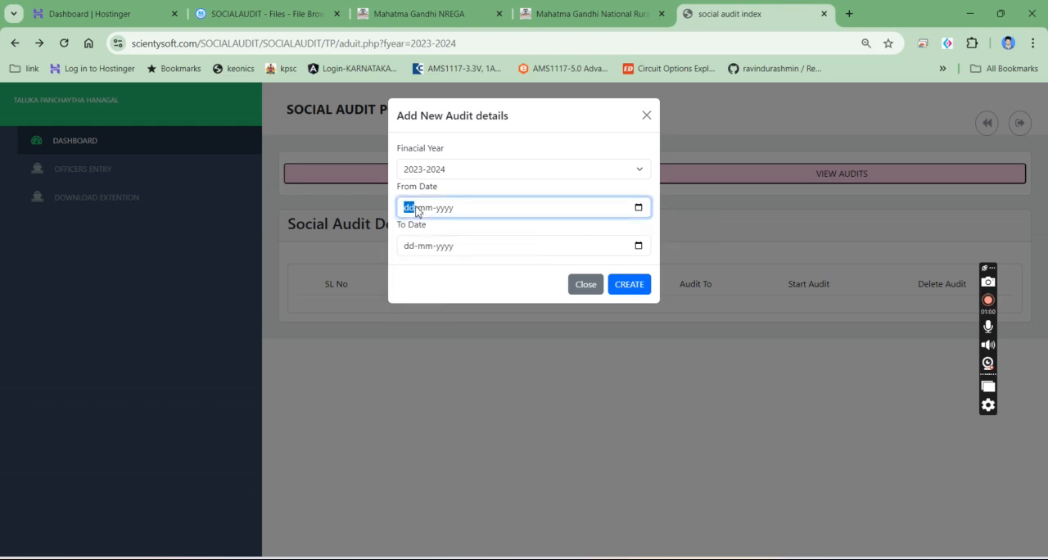
{"action": "type", "text": "01-"}
{"action": "type", "text": "04-00"}
{"action": "type", "text": "20"}
{"action": "left_click", "coordinate": [414, 250]}
{"action": "type", "text": "31-03-0002"}
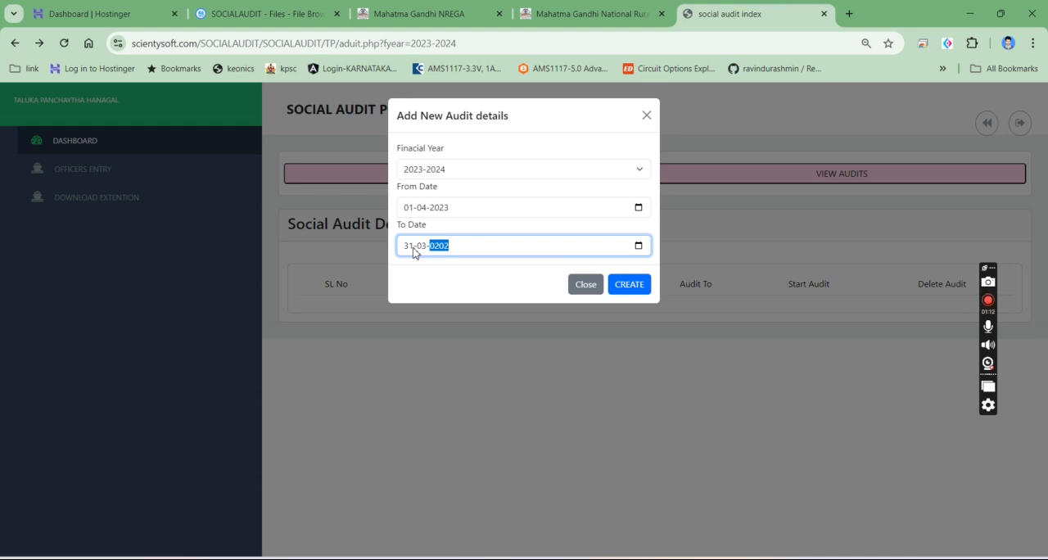
{"action": "left_click", "coordinate": [627, 286]}
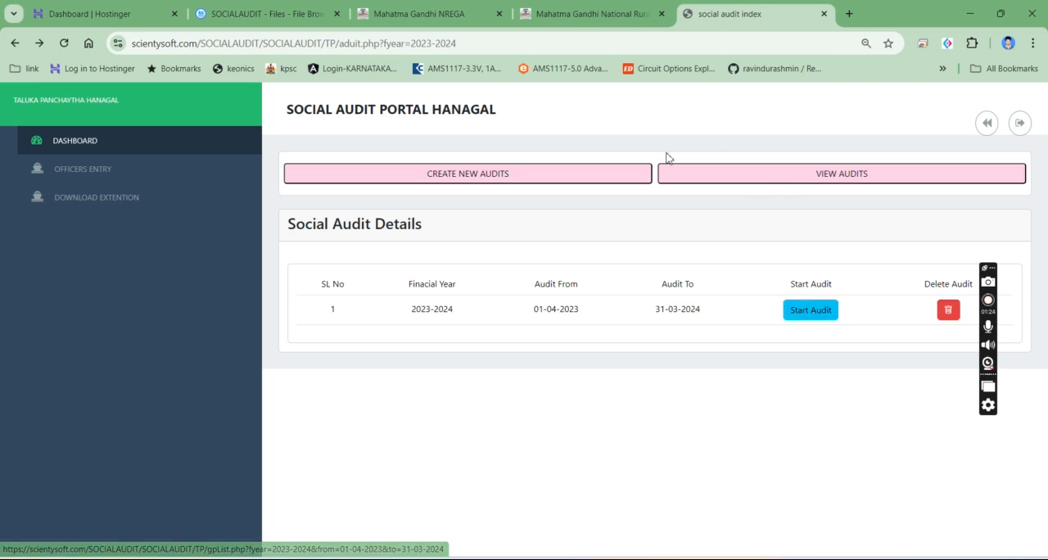
- Open the officers entry form for the Taluka Panchayath department
{"action": "left_click", "coordinate": [94, 175]}
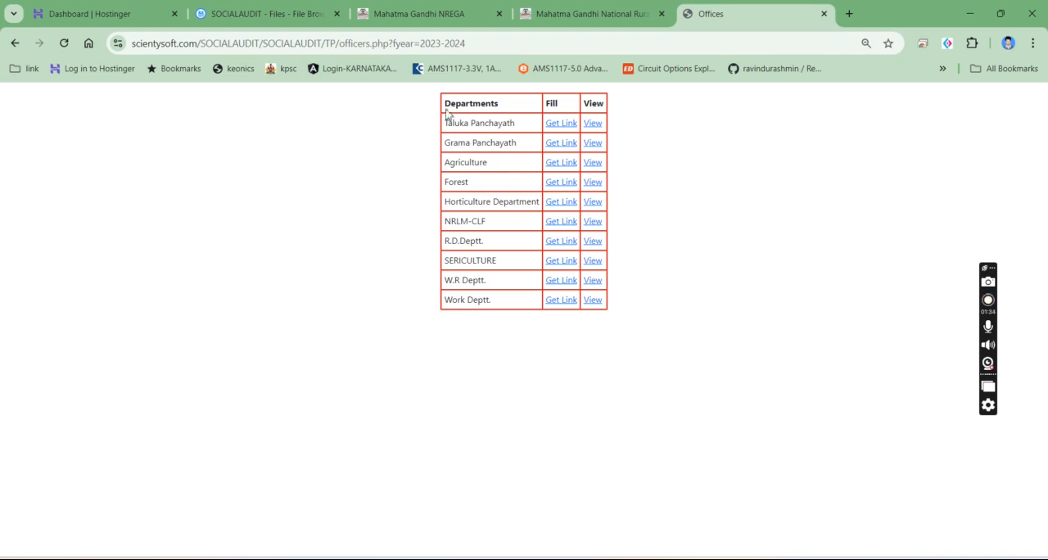
{"action": "left_click_drag", "start_coordinate": [447, 109], "coordinate": [627, 314]}
{"action": "left_click", "coordinate": [627, 315]}
{"action": "left_click", "coordinate": [558, 125]}
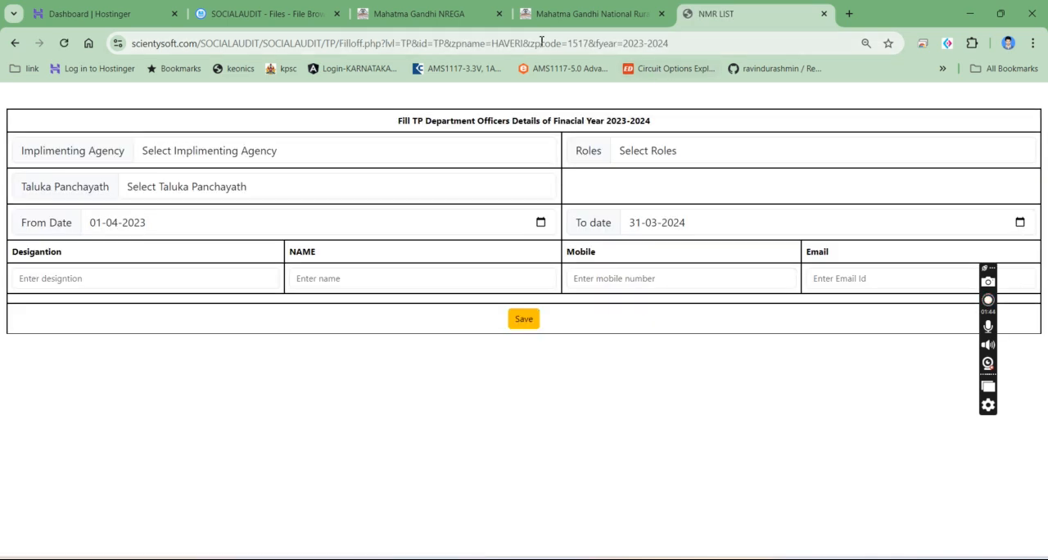
{"action": "left_click", "coordinate": [541, 41]}
{"action": "right_click", "coordinate": [541, 41]}
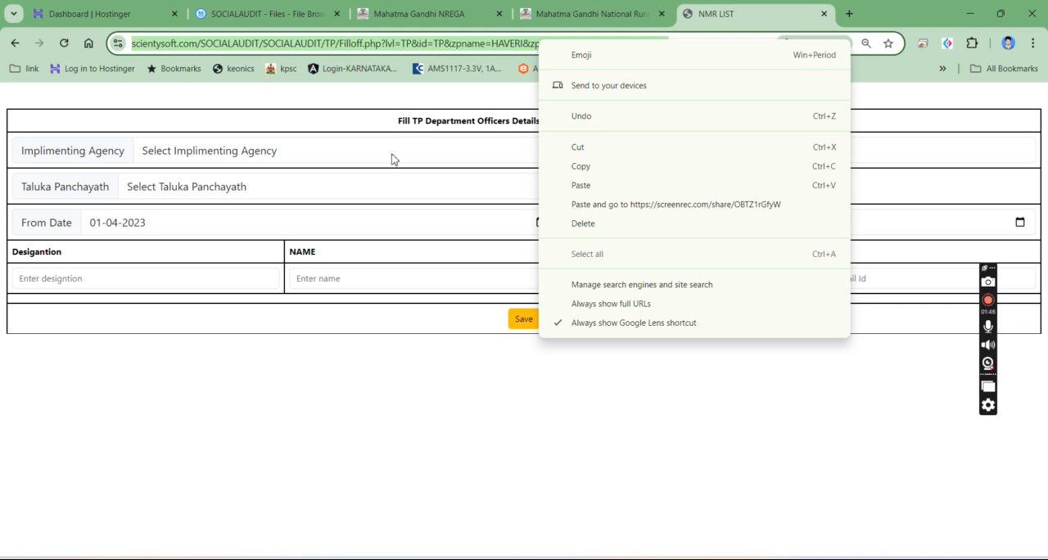
{"action": "left_click", "coordinate": [391, 159]}
{"action": "left_click", "coordinate": [76, 228]}
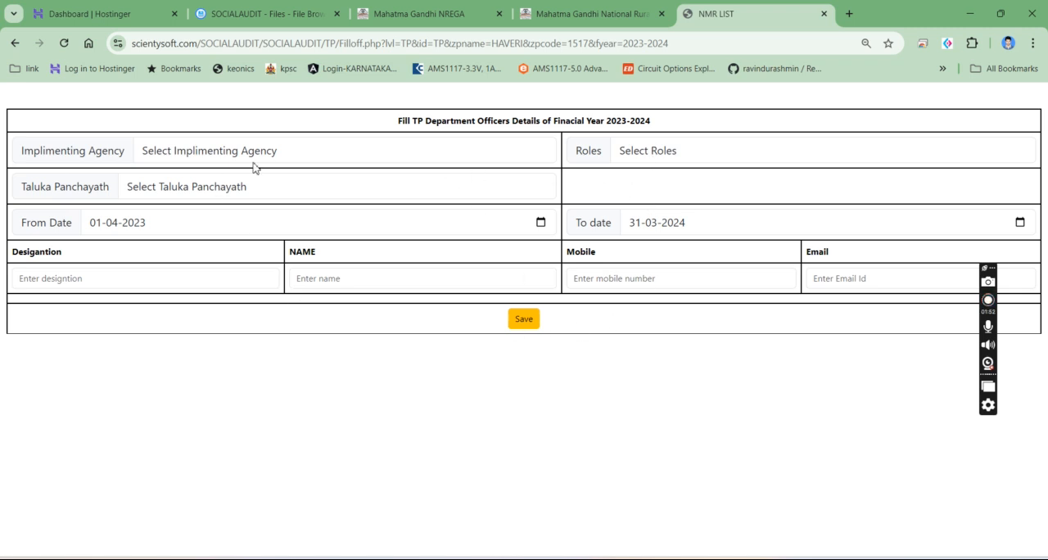
- Set the implementing agency to Taluka Panchaytha, the role to EO and the Taluka Panchayath to BYADGI
{"action": "left_click", "coordinate": [647, 154]}
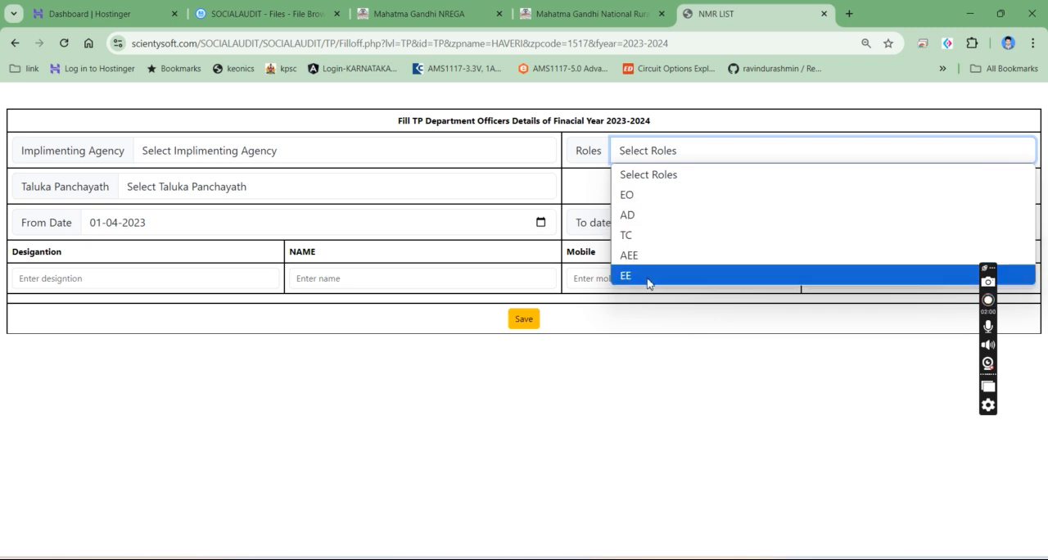
{"action": "left_click", "coordinate": [644, 388]}
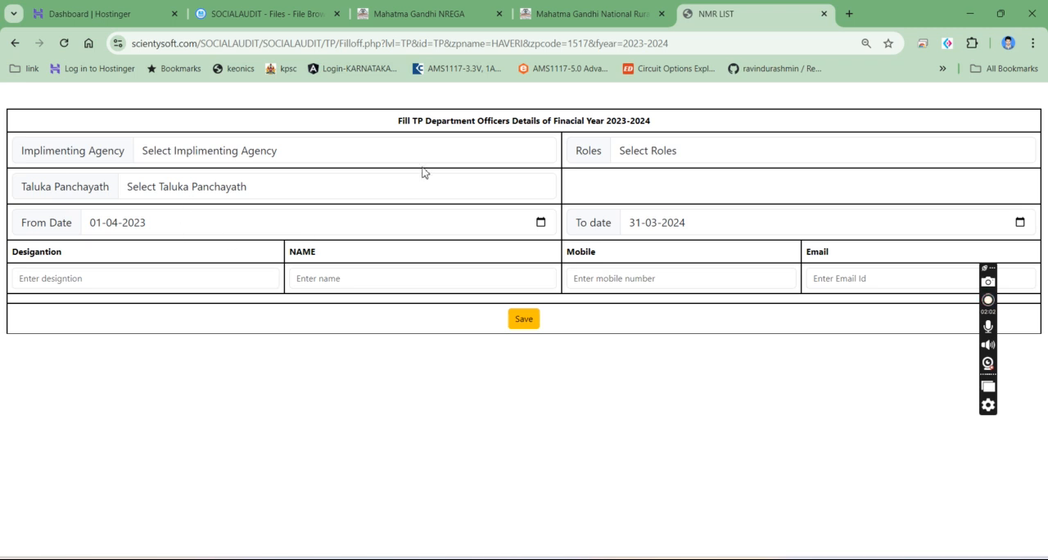
{"action": "left_click", "coordinate": [286, 153]}
{"action": "left_click", "coordinate": [241, 199]}
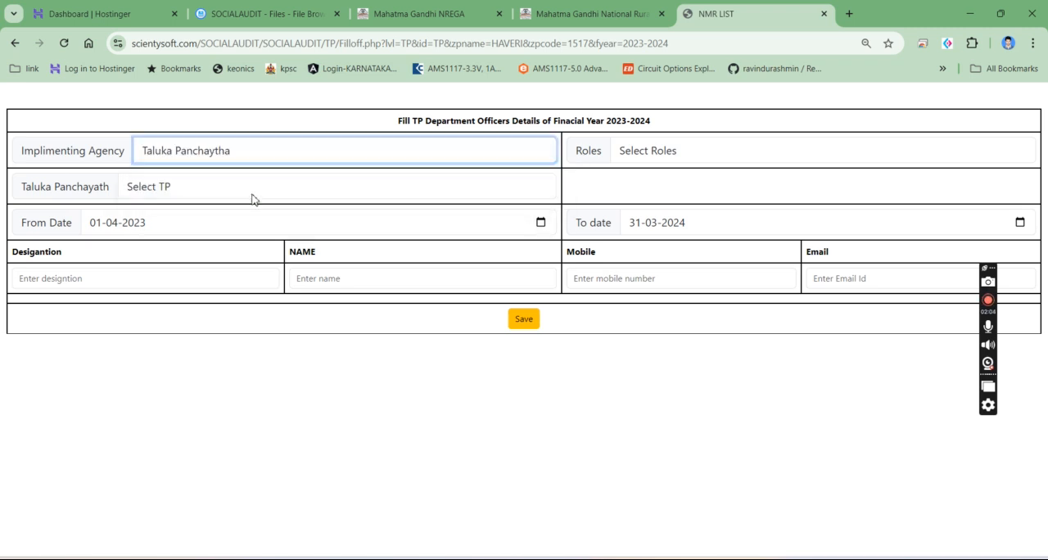
{"action": "left_click", "coordinate": [671, 150]}
{"action": "left_click", "coordinate": [650, 194]}
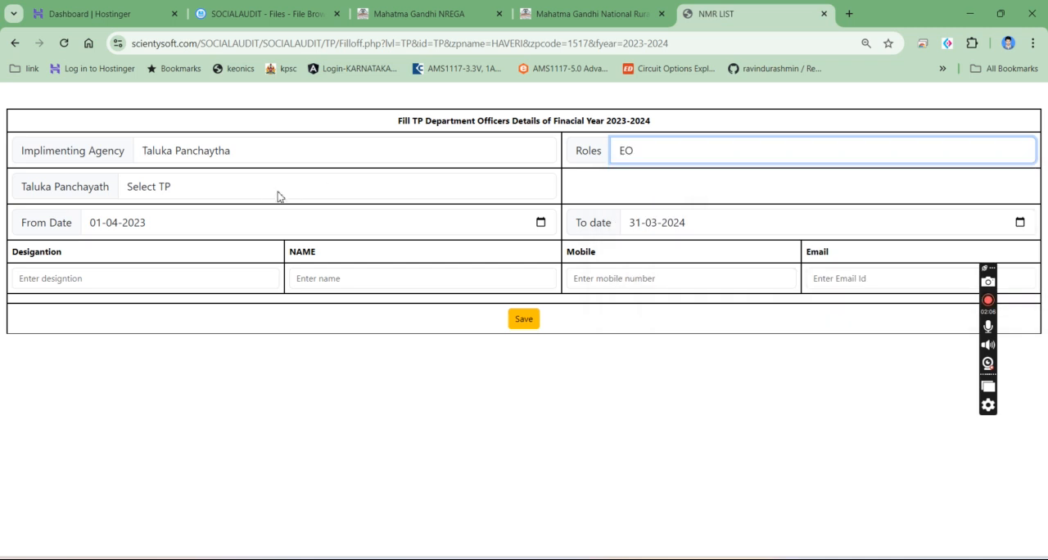
{"action": "left_click", "coordinate": [270, 193]}
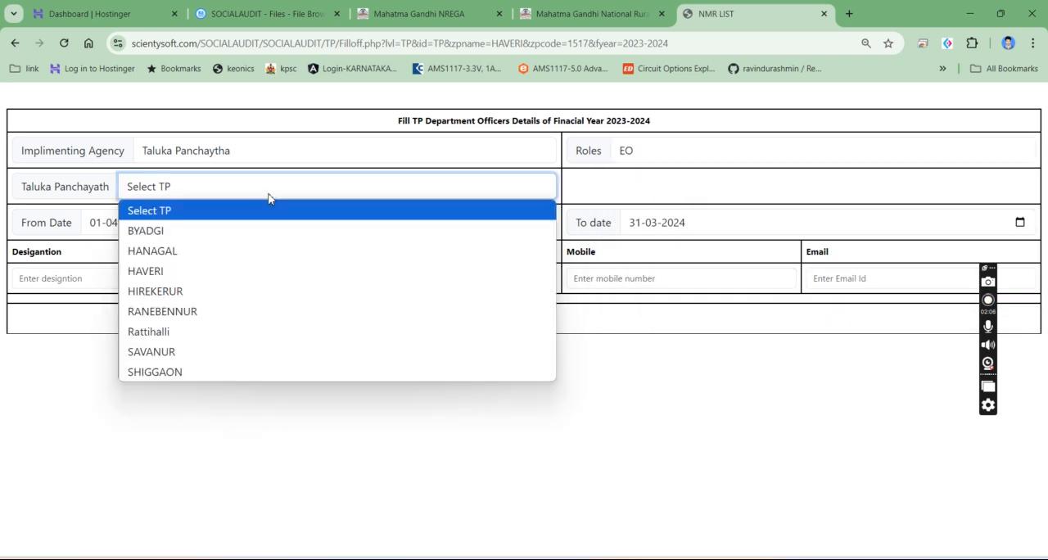
{"action": "left_click", "coordinate": [236, 233]}
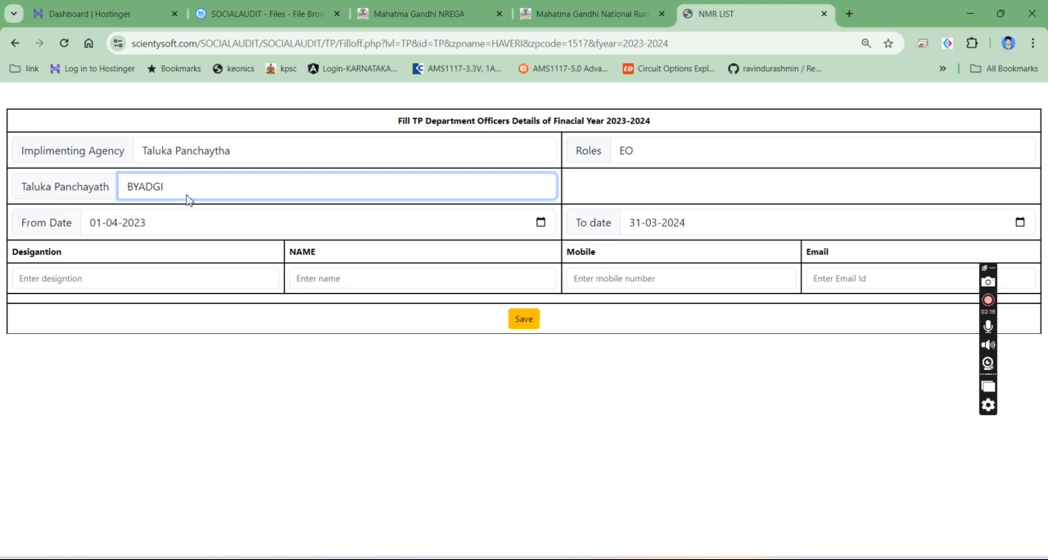
{"action": "left_click", "coordinate": [189, 414]}
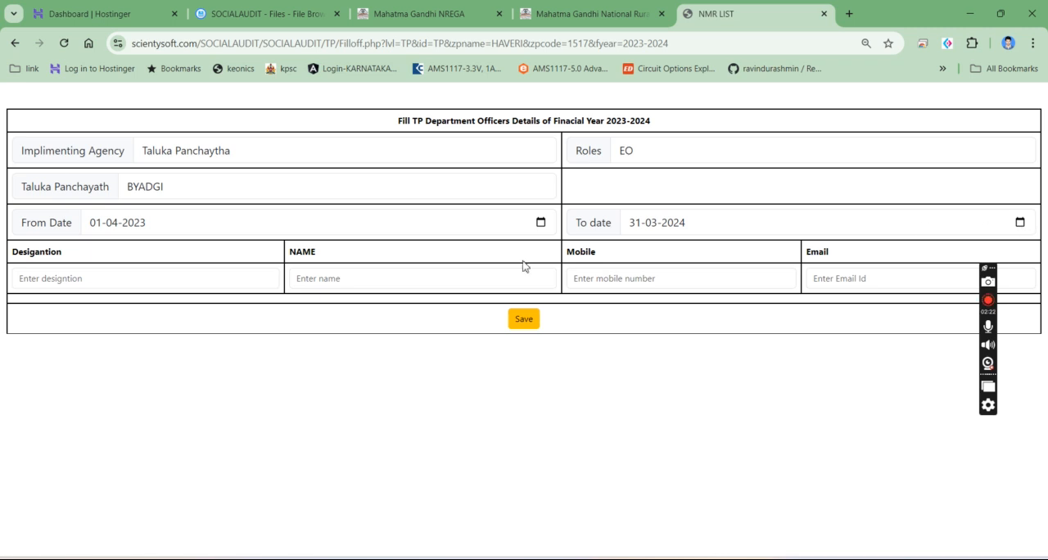
- Set the officer's To date to 29-08-2023 in the Taluka Panchayath form
{"action": "left_click", "coordinate": [107, 280]}
{"action": "left_click", "coordinate": [412, 282]}
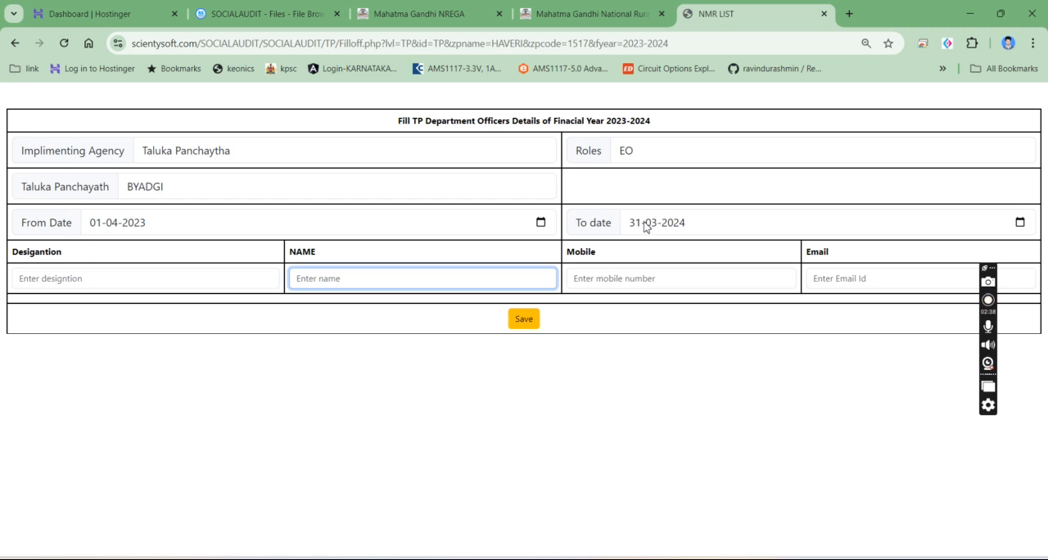
{"action": "left_click", "coordinate": [1020, 223]}
{"action": "left_click", "coordinate": [708, 248]}
{"action": "left_click", "coordinate": [708, 248]}
{"action": "left_click", "coordinate": [709, 248]}
{"action": "left_click", "coordinate": [708, 248]}
{"action": "left_click", "coordinate": [708, 248]}
{"action": "left_click", "coordinate": [708, 248]}
{"action": "left_click", "coordinate": [708, 248]}
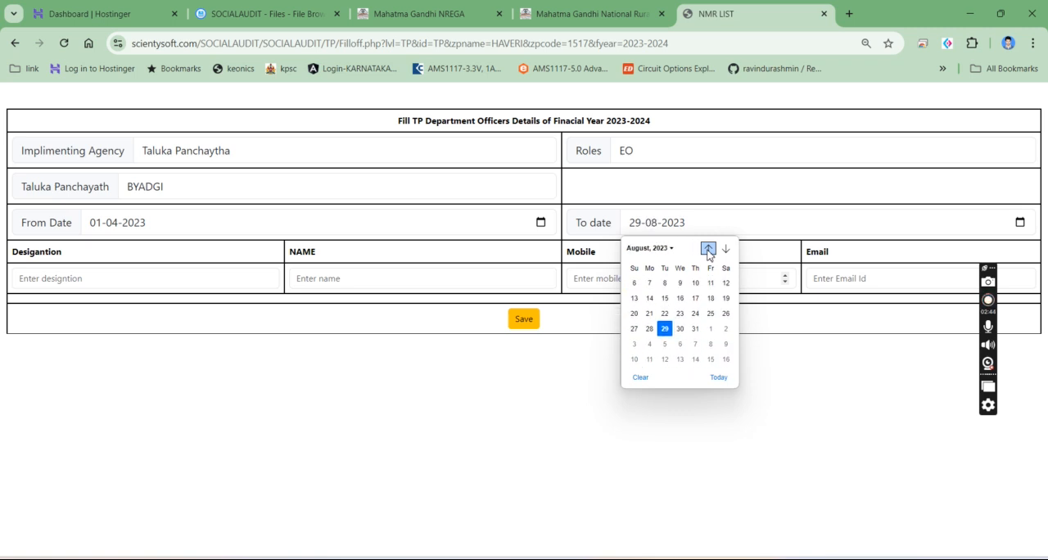
{"action": "left_click", "coordinate": [664, 348]}
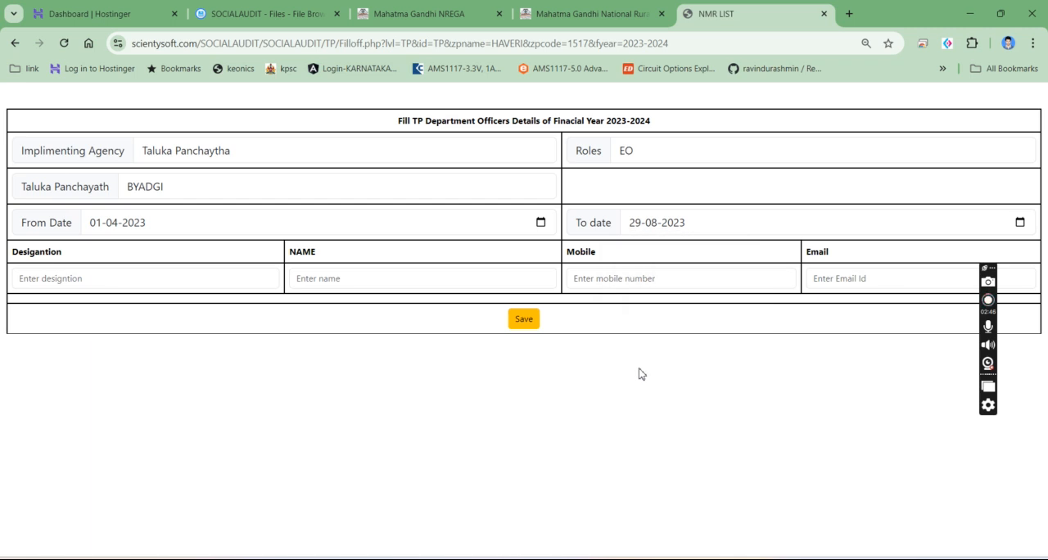
{"action": "left_click", "coordinate": [174, 285]}
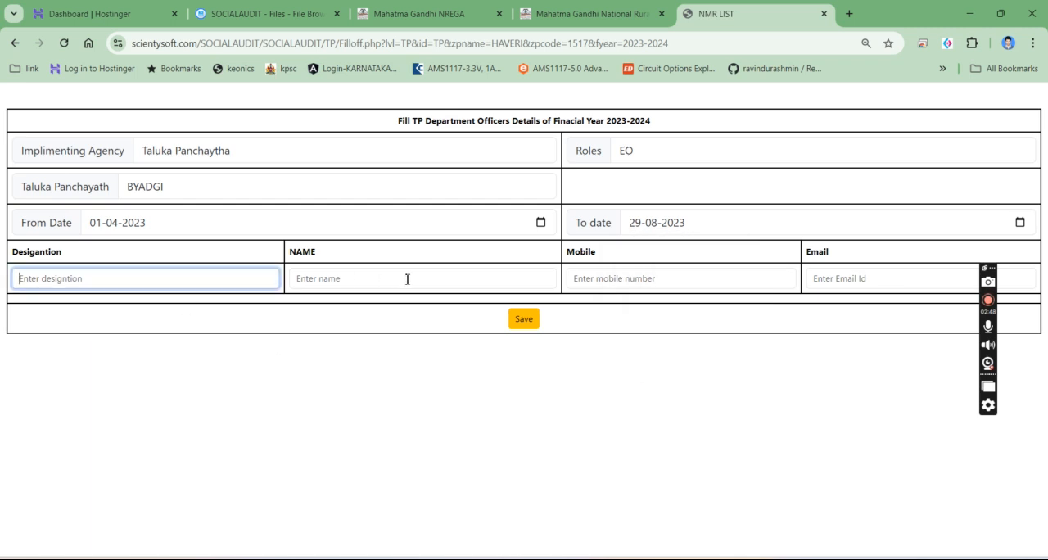
{"action": "left_click", "coordinate": [376, 277]}
{"action": "left_click", "coordinate": [701, 278]}
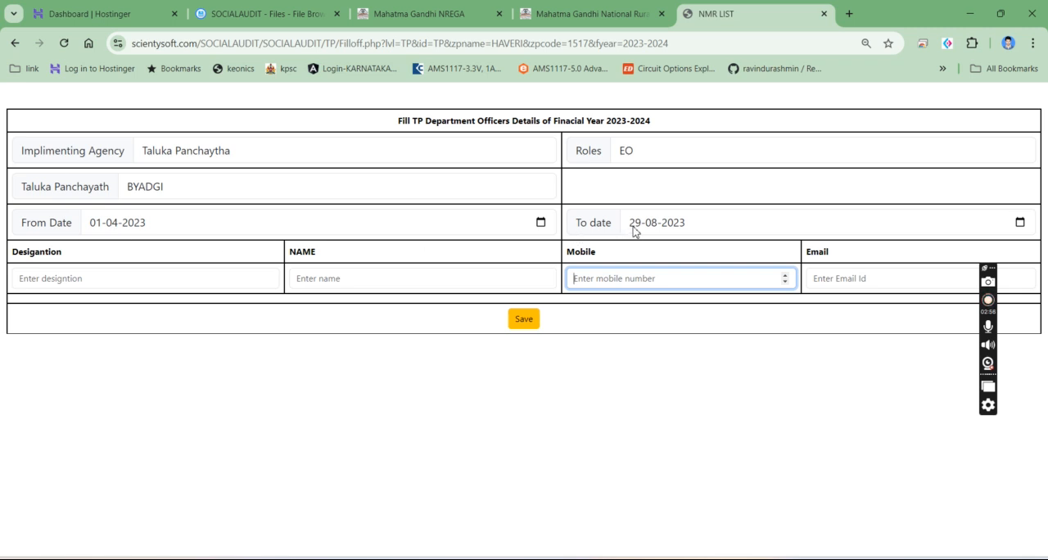
- Set the officer's period to run from 30-08-2023 to 30-11-2023
{"action": "left_click", "coordinate": [95, 229]}
{"action": "type", "text": "30-08"}
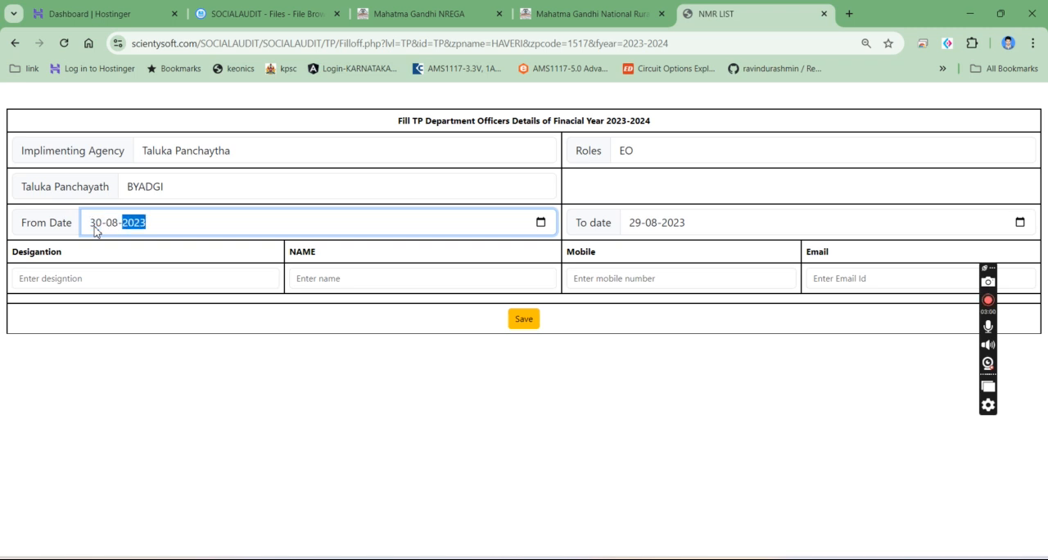
{"action": "left_click", "coordinate": [639, 234]}
{"action": "type", "text": "30-11"}
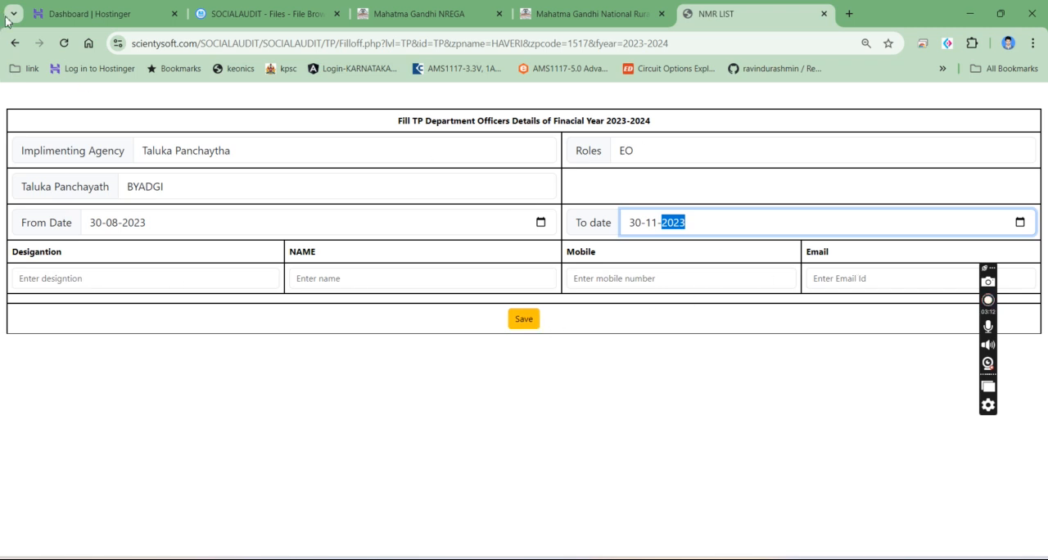
- In the Grama Panchayath officers form, set the implementing agency to Grama Panchayatha and check the available roles
{"action": "left_click", "coordinate": [12, 49]}
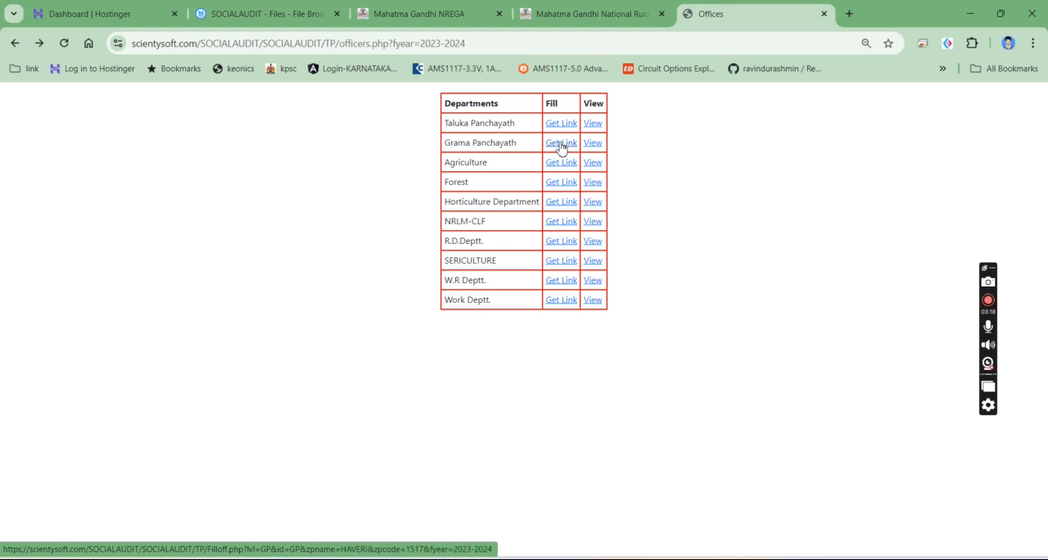
{"action": "left_click", "coordinate": [560, 145]}
{"action": "left_click", "coordinate": [327, 160]}
{"action": "left_click", "coordinate": [299, 195]}
{"action": "left_click", "coordinate": [723, 144]}
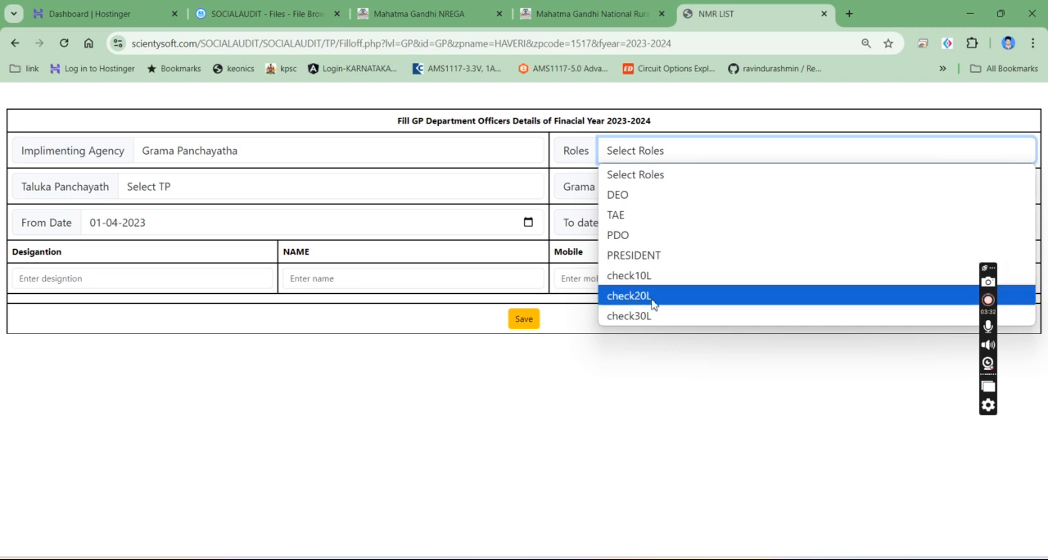
{"action": "left_click", "coordinate": [659, 387]}
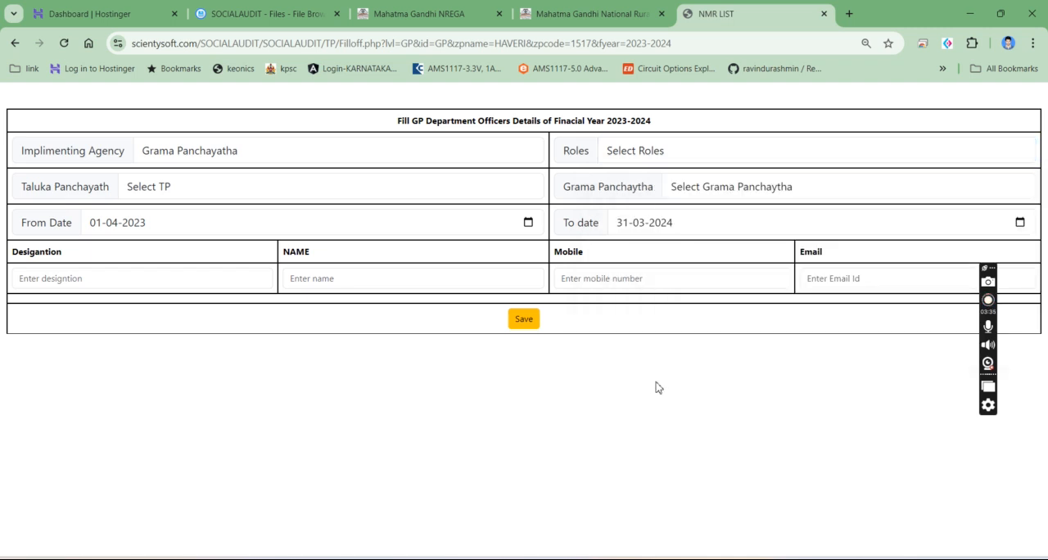
- Set the role to check10L, the Taluka Panchayath to BYADGI and the Grama Panchayath to BANNIHATTI in the officers form
{"action": "left_click", "coordinate": [647, 155]}
{"action": "left_click", "coordinate": [637, 276]}
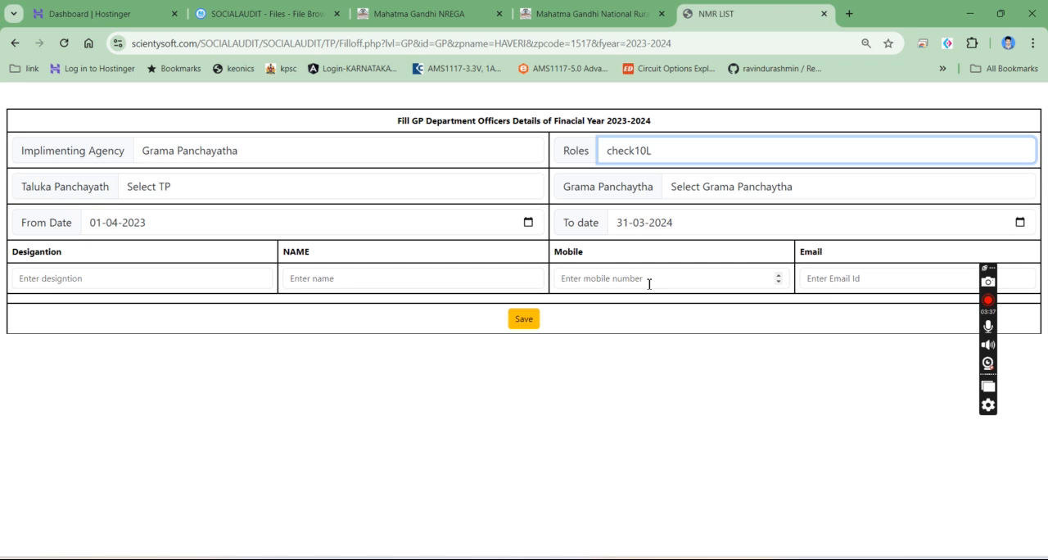
{"action": "left_click", "coordinate": [188, 193]}
{"action": "left_click", "coordinate": [186, 230]}
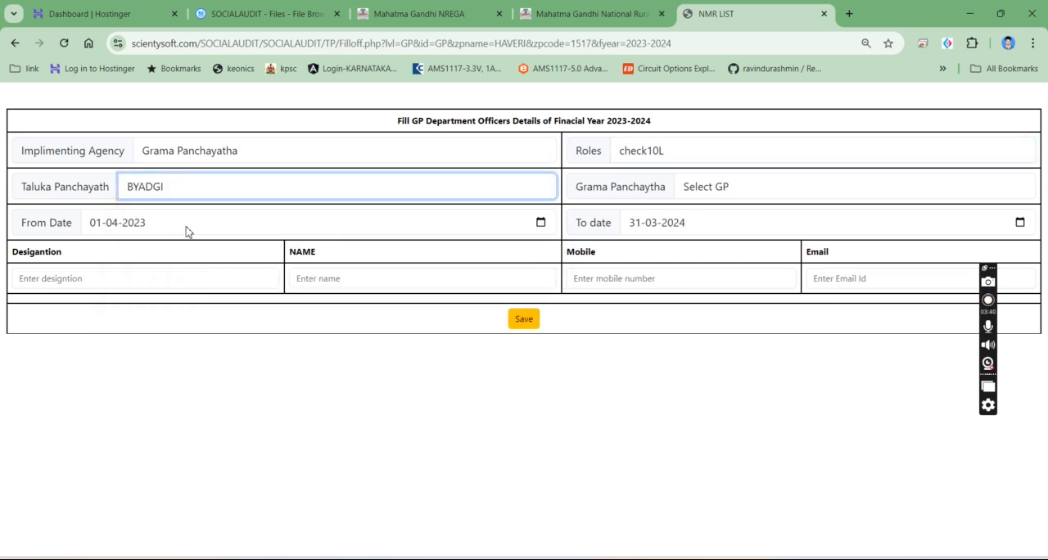
{"action": "left_click", "coordinate": [745, 188]}
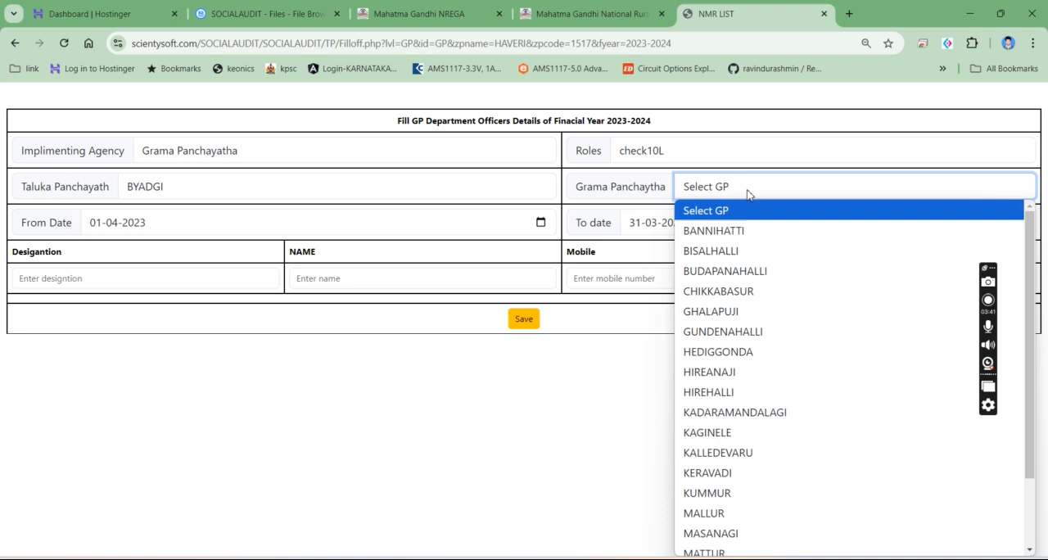
{"action": "left_click", "coordinate": [728, 237]}
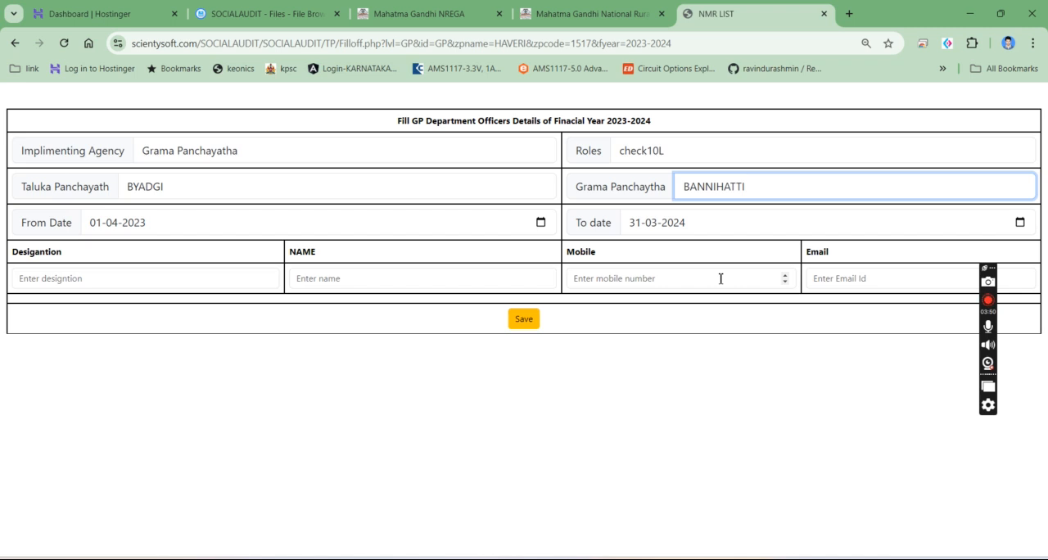
- Reopen the blank Grama Panchayath officers form from the departments list and select its web address
{"action": "left_click", "coordinate": [11, 45]}
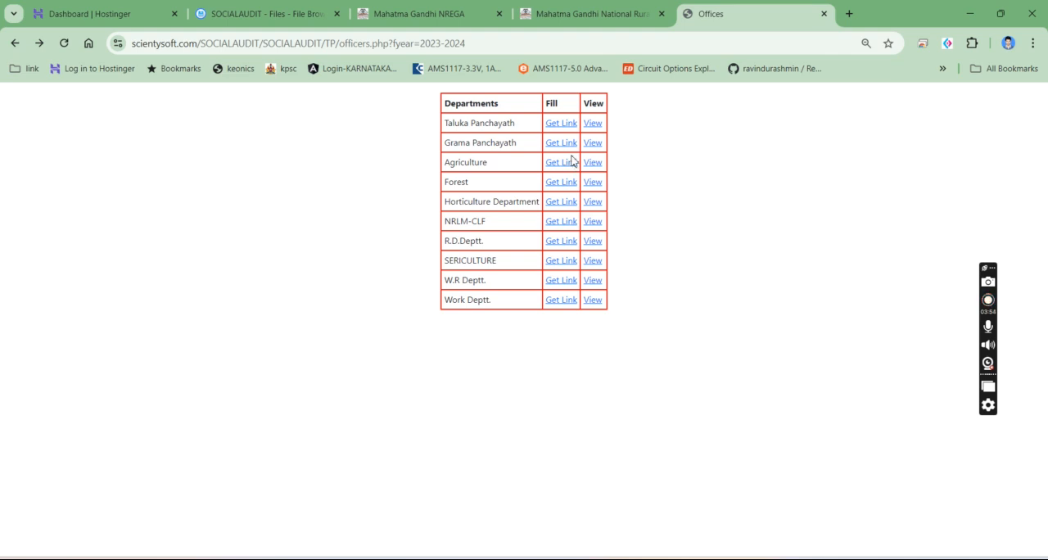
{"action": "left_click", "coordinate": [566, 150]}
{"action": "left_click", "coordinate": [440, 42]}
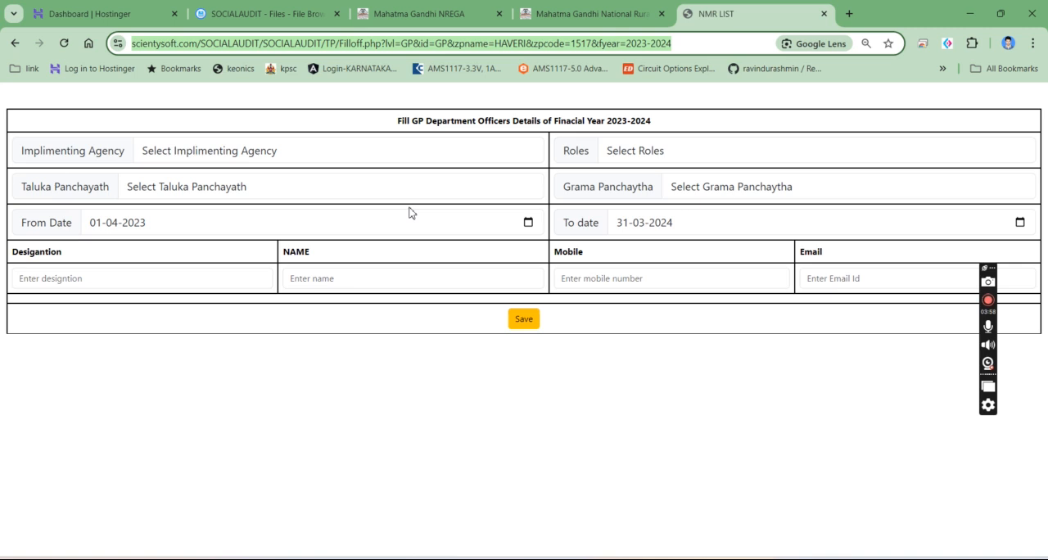
- Return to the social audit dashboard and start the 2023-2024 audit for 01-04-2023 to 31-03-2024
{"action": "left_click", "coordinate": [14, 42]}
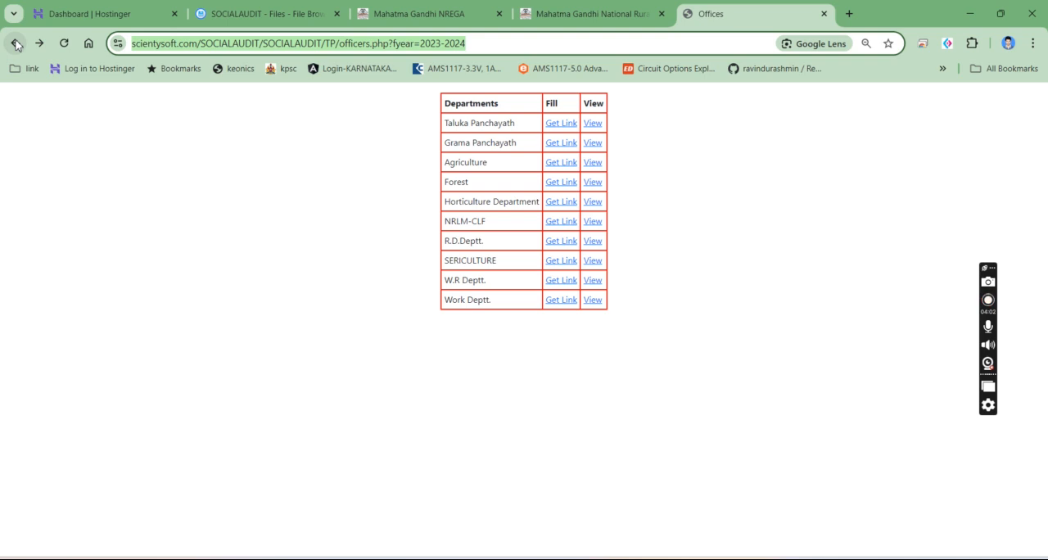
{"action": "left_click", "coordinate": [15, 43]}
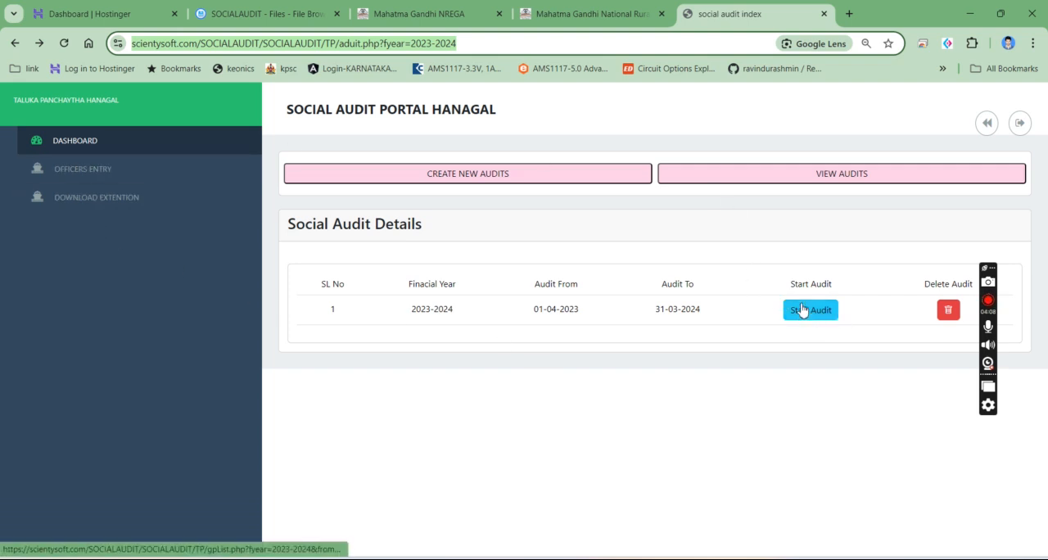
{"action": "left_click_drag", "start_coordinate": [405, 309], "coordinate": [693, 308]}
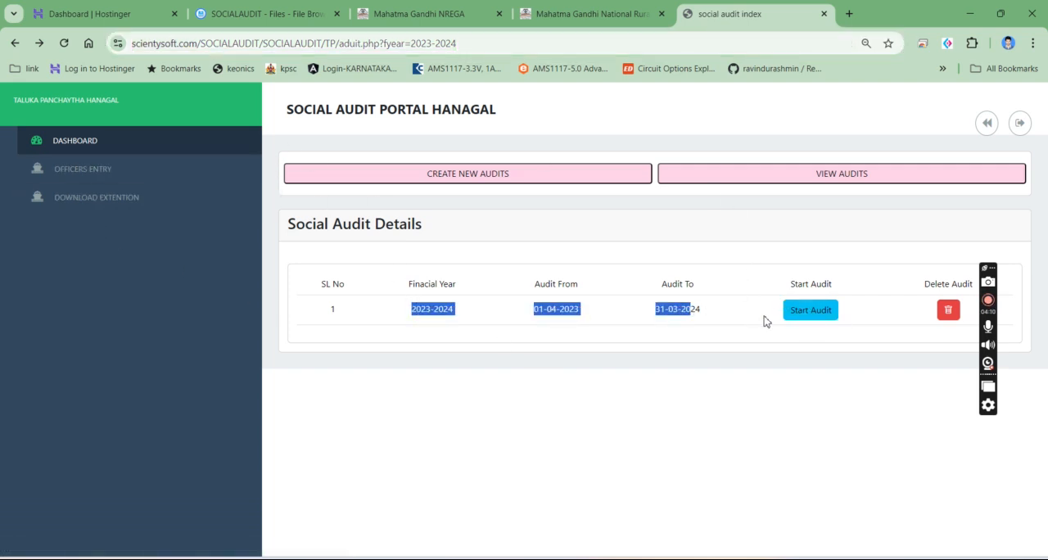
{"action": "left_click", "coordinate": [808, 311]}
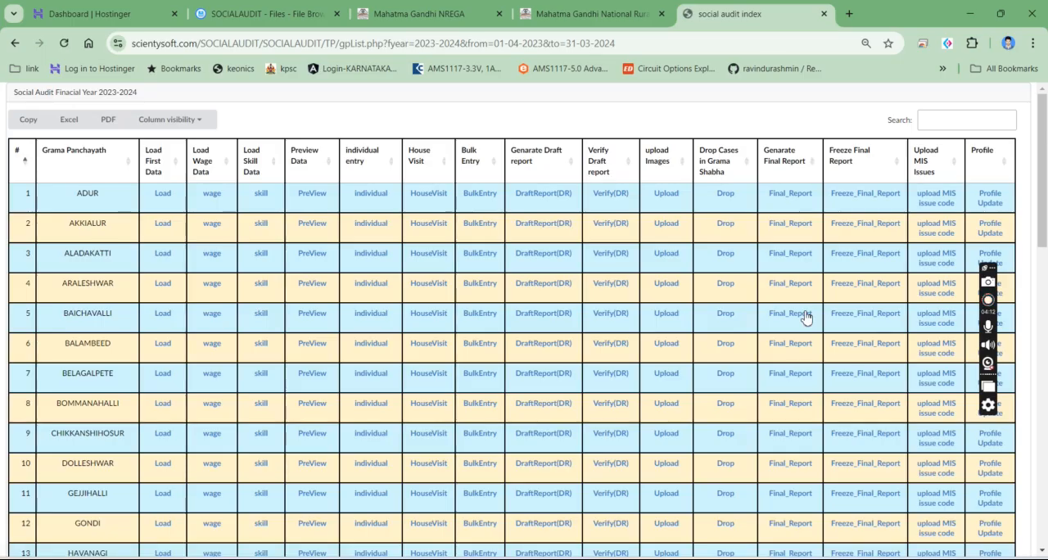
- Look through the Grama Panchayath list, preview BAICHAVALLI's audit data and return to the list
{"action": "scroll", "coordinate": [121, 217], "scroll_direction": "down", "scroll_amount": 10}
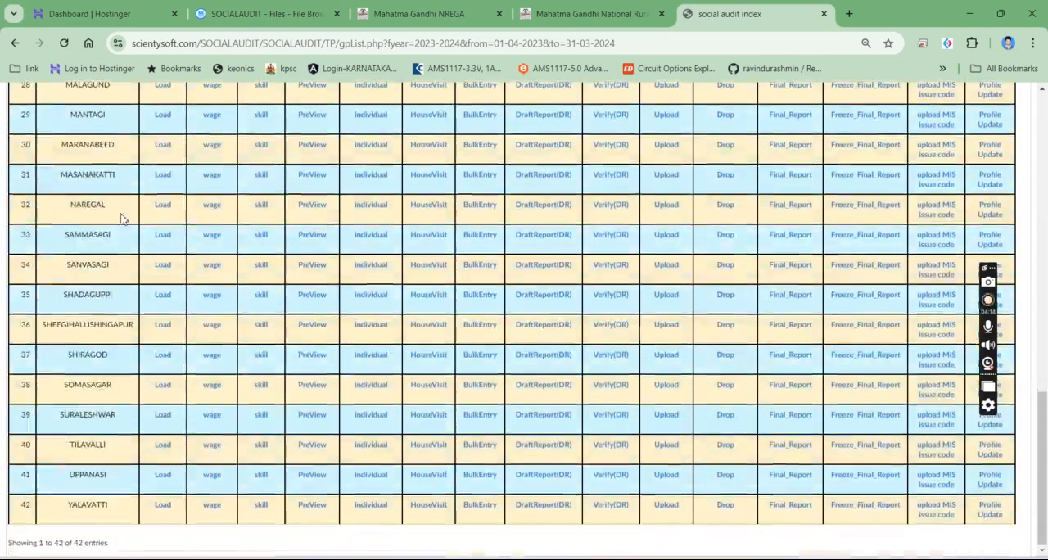
{"action": "scroll", "coordinate": [121, 216], "scroll_direction": "up", "scroll_amount": 10}
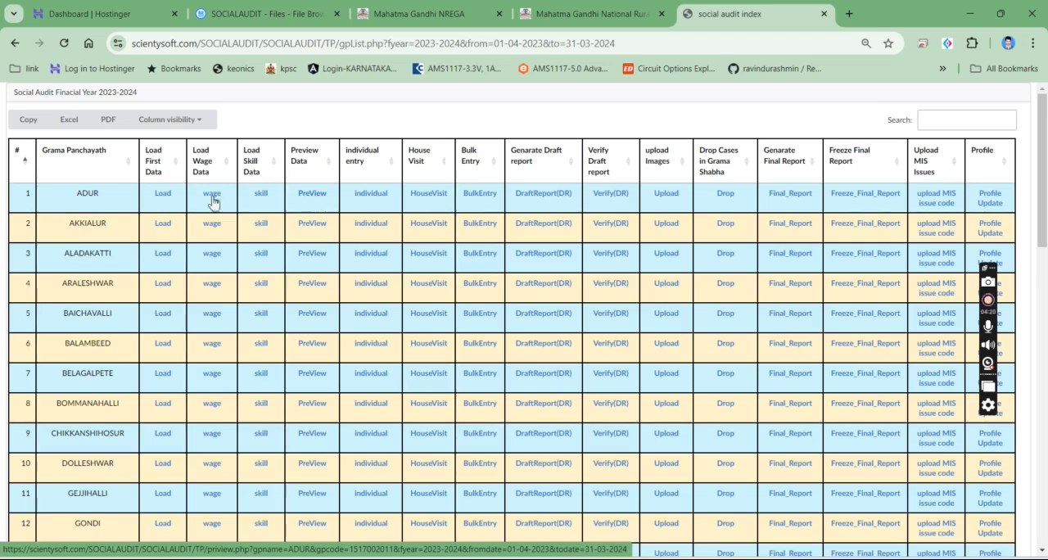
{"action": "scroll", "coordinate": [82, 239], "scroll_direction": "down", "scroll_amount": 1}
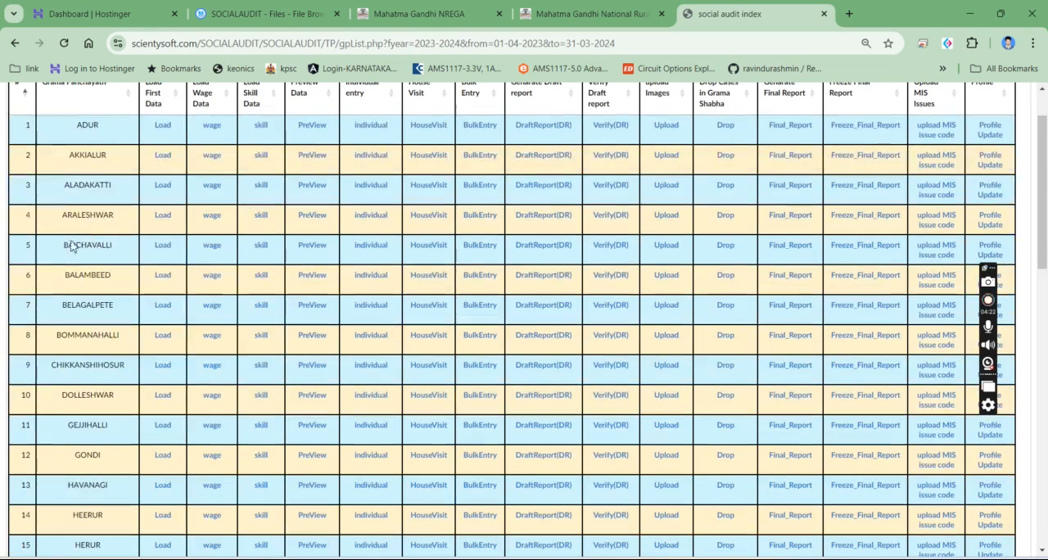
{"action": "left_click", "coordinate": [312, 253]}
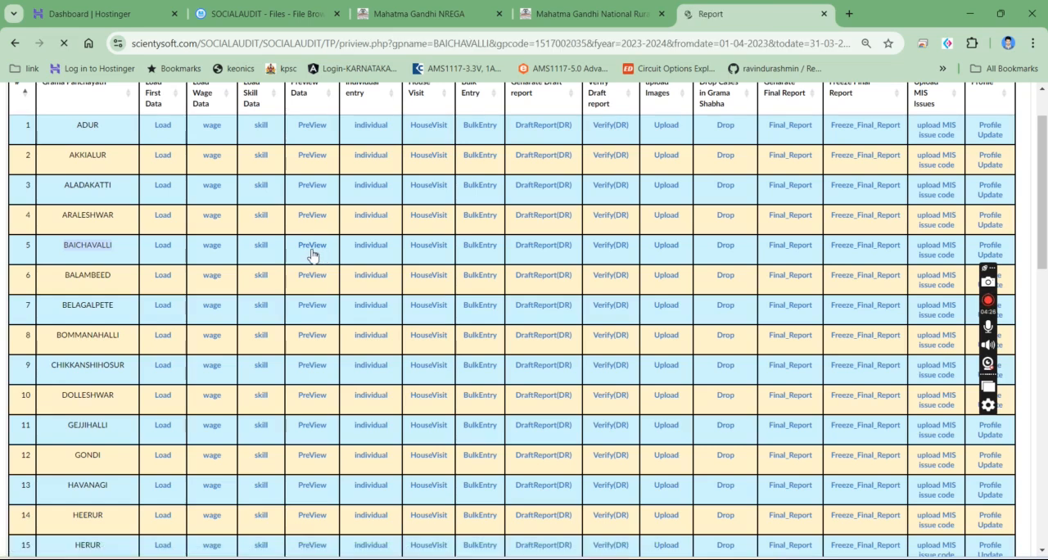
{"action": "scroll", "coordinate": [491, 233], "scroll_direction": "down", "scroll_amount": 1}
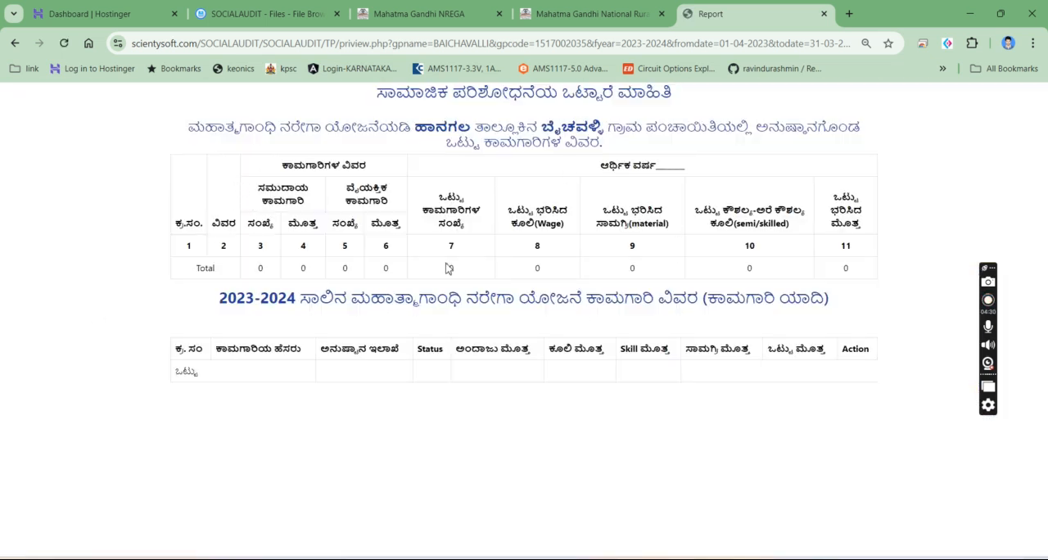
{"action": "left_click", "coordinate": [18, 44]}
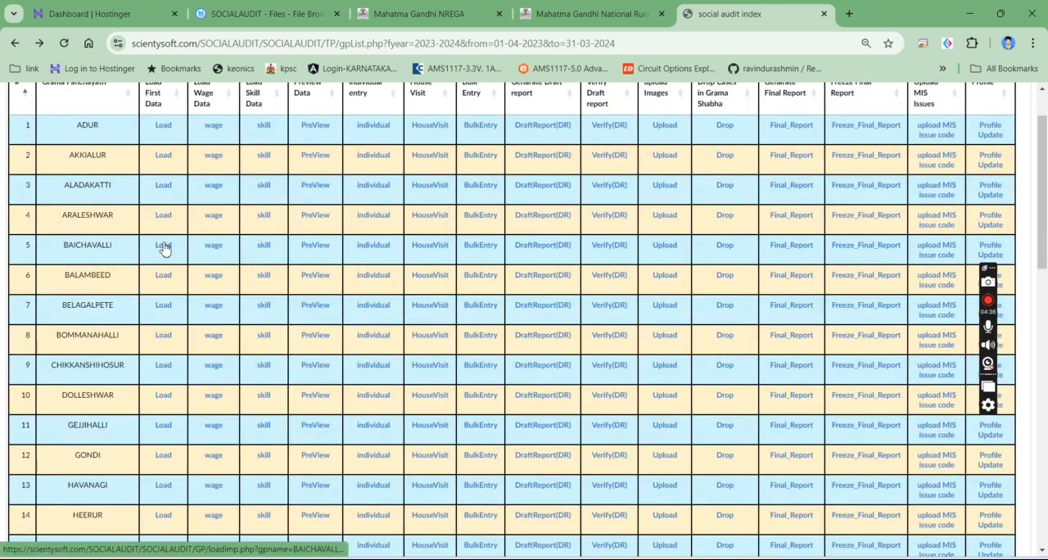
- Load the first data for BAICHAVALLI in a separate tab and dismiss the WhatsApp notifications
{"action": "middle_click", "coordinate": [166, 252]}
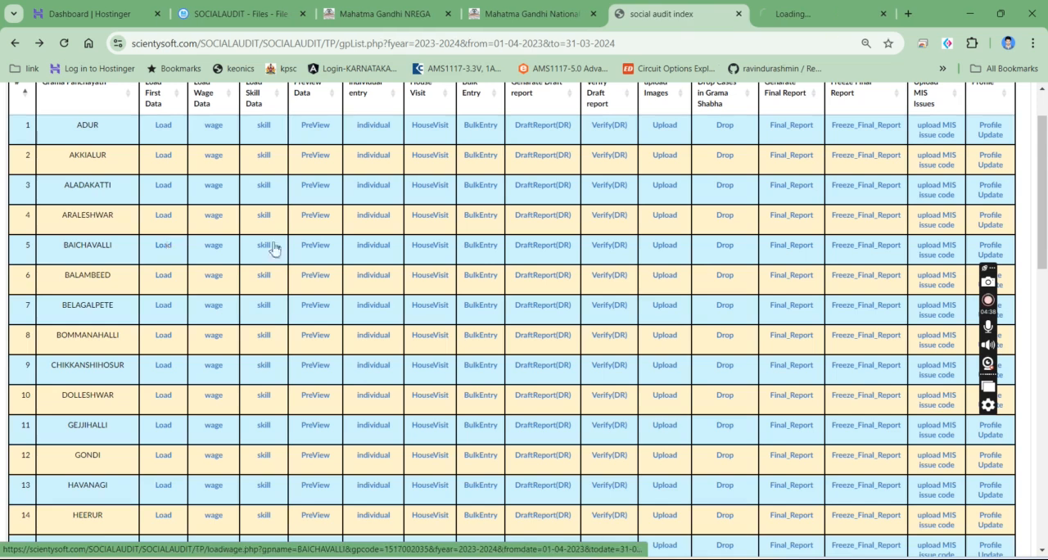
{"action": "left_click", "coordinate": [798, 17]}
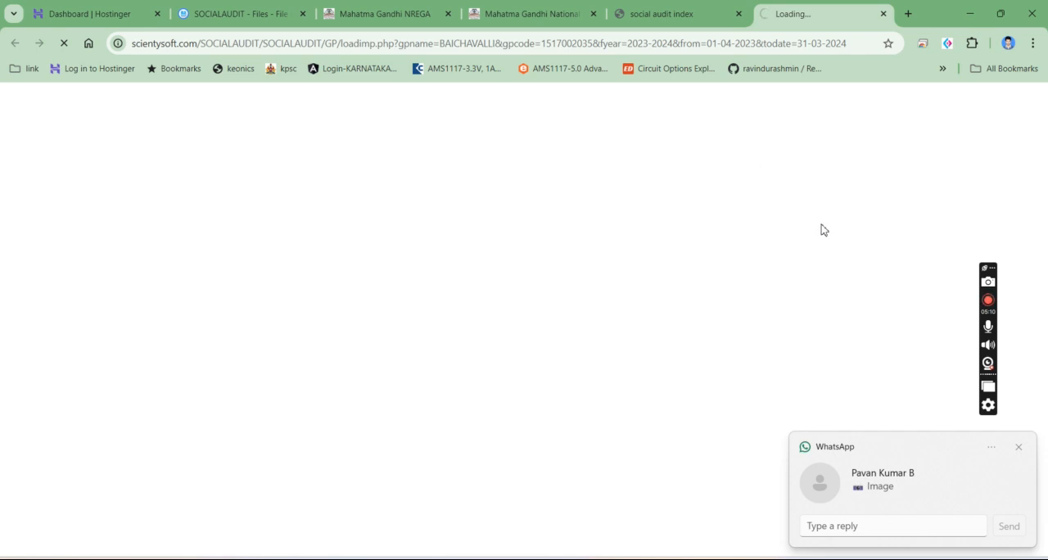
{"action": "left_click", "coordinate": [1019, 447]}
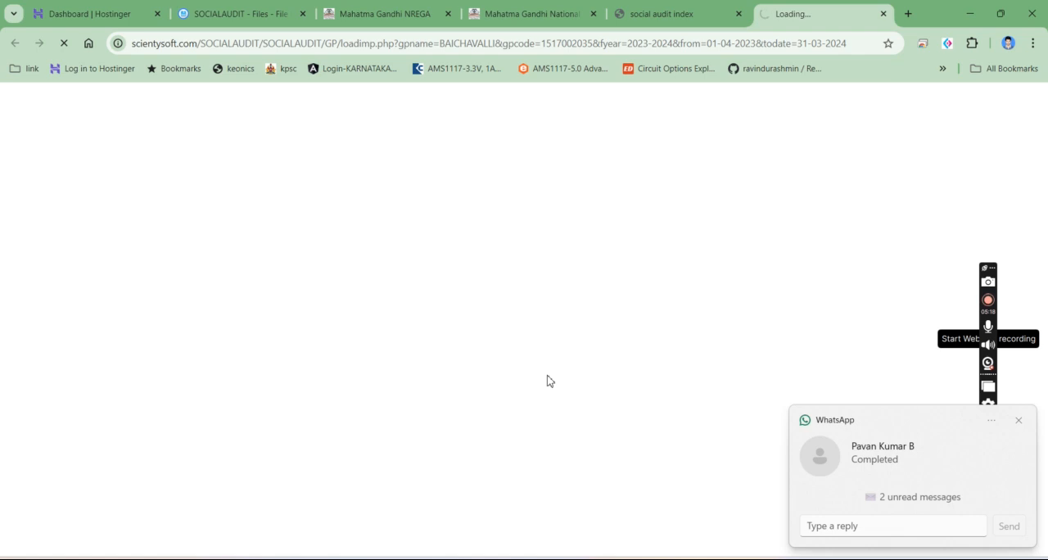
{"action": "left_click", "coordinate": [1022, 423]}
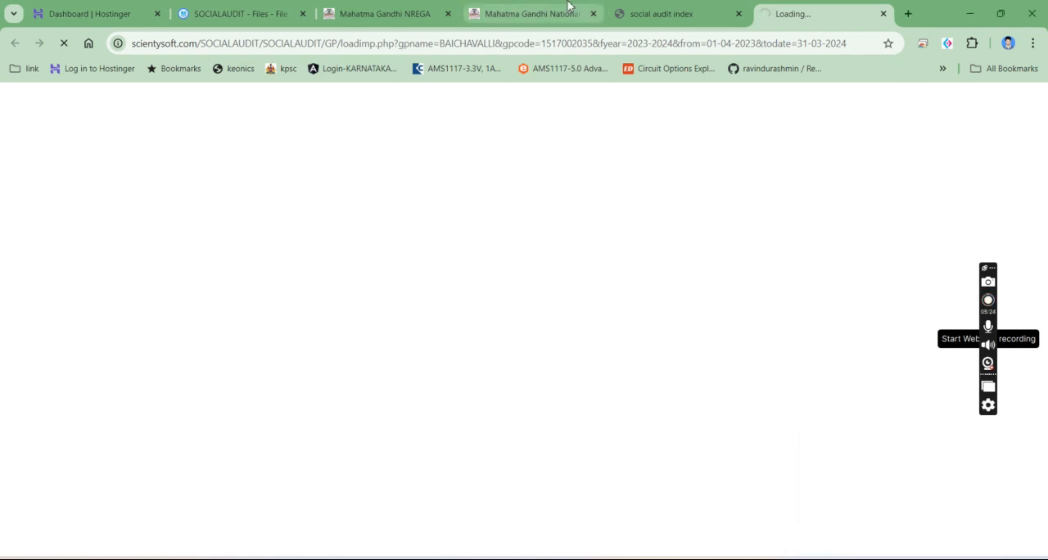
{"action": "left_click", "coordinate": [661, 13]}
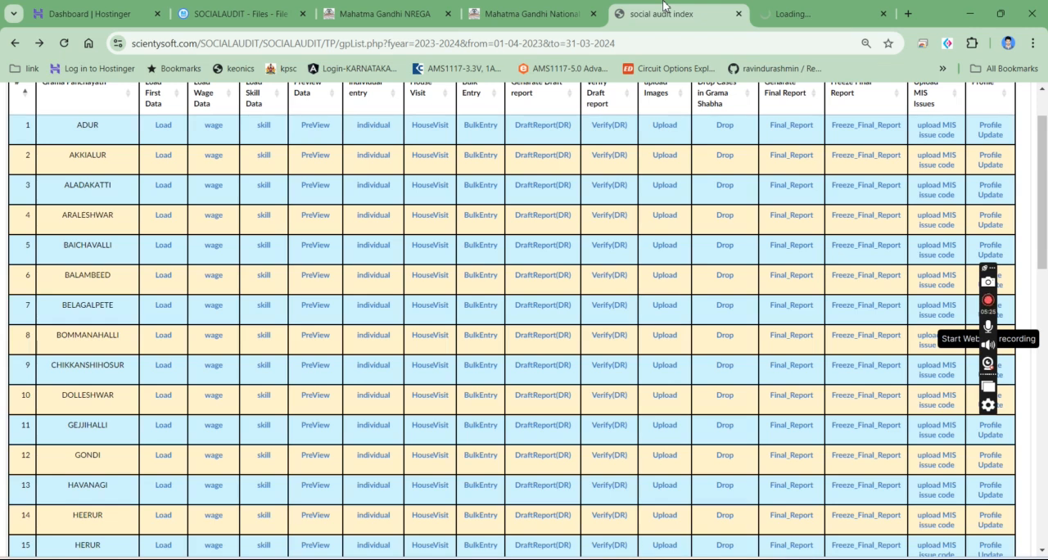
{"action": "left_click", "coordinate": [174, 305]}
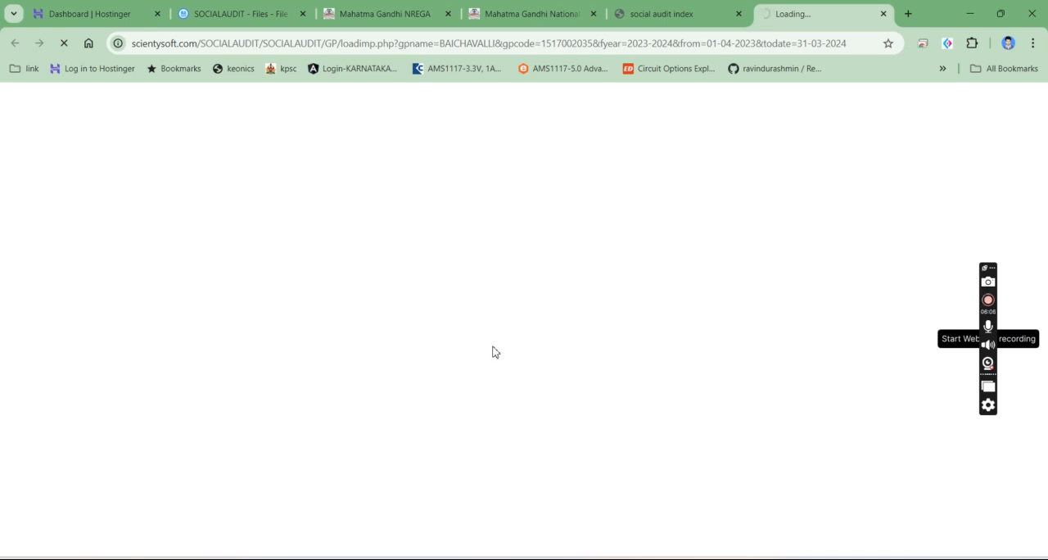
{"action": "left_click", "coordinate": [627, 10]}
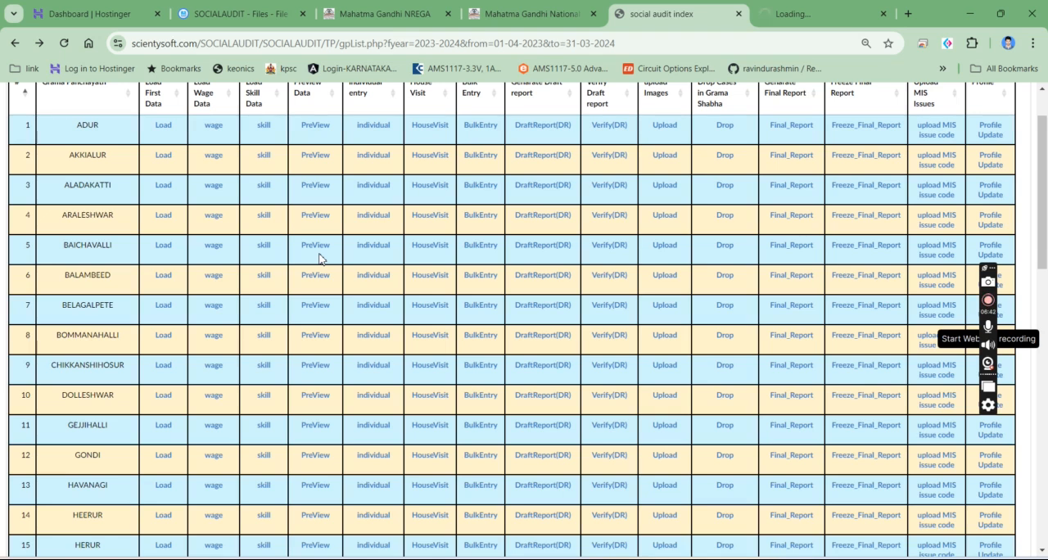
{"action": "left_click", "coordinate": [835, 10]}
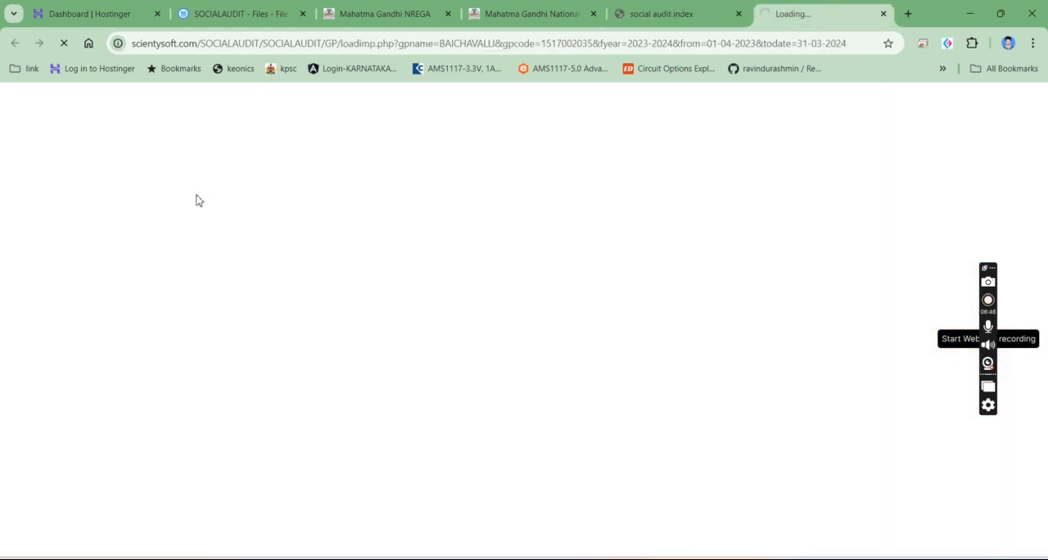
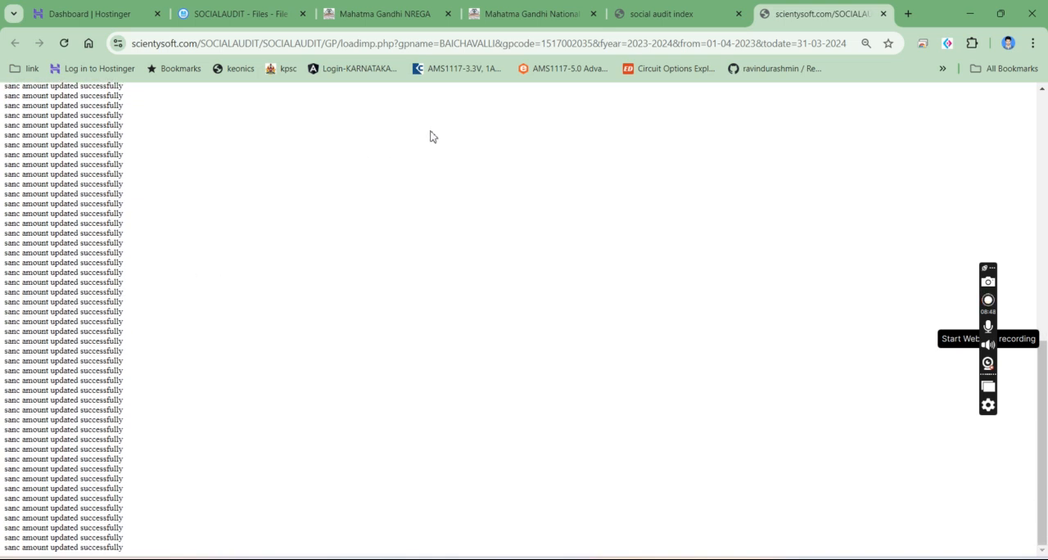
- Open the BAICHAVALLI data preview from the Grama Panchayath list and review its works through to the last entries
{"action": "left_click", "coordinate": [684, 7]}
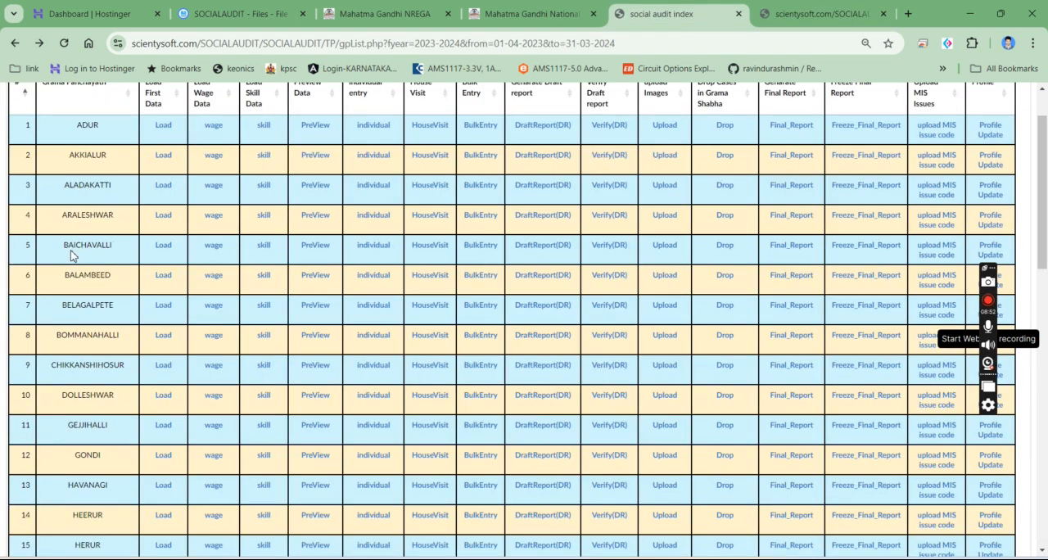
{"action": "left_click", "coordinate": [311, 248]}
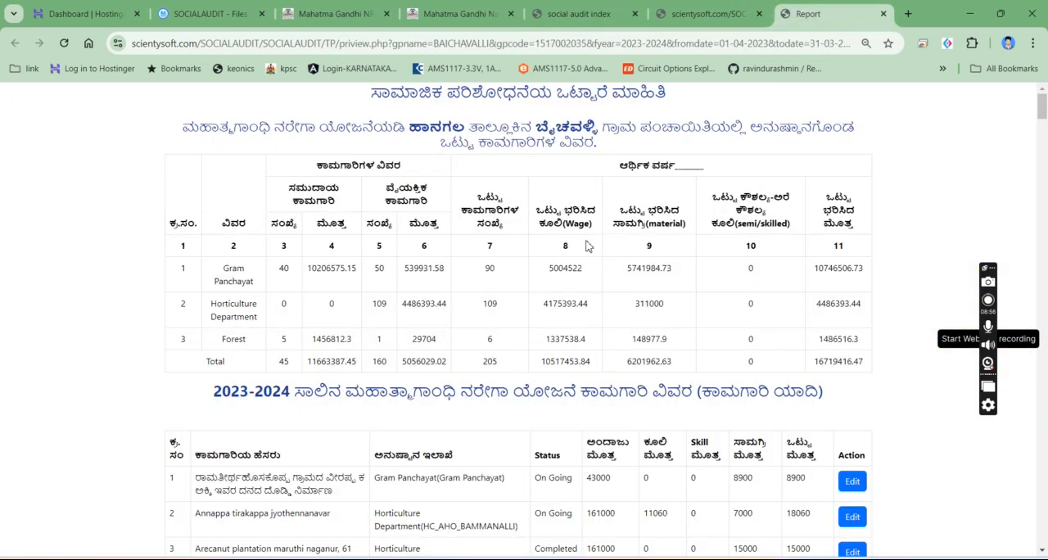
{"action": "scroll", "coordinate": [379, 328], "scroll_direction": "down", "scroll_amount": 1}
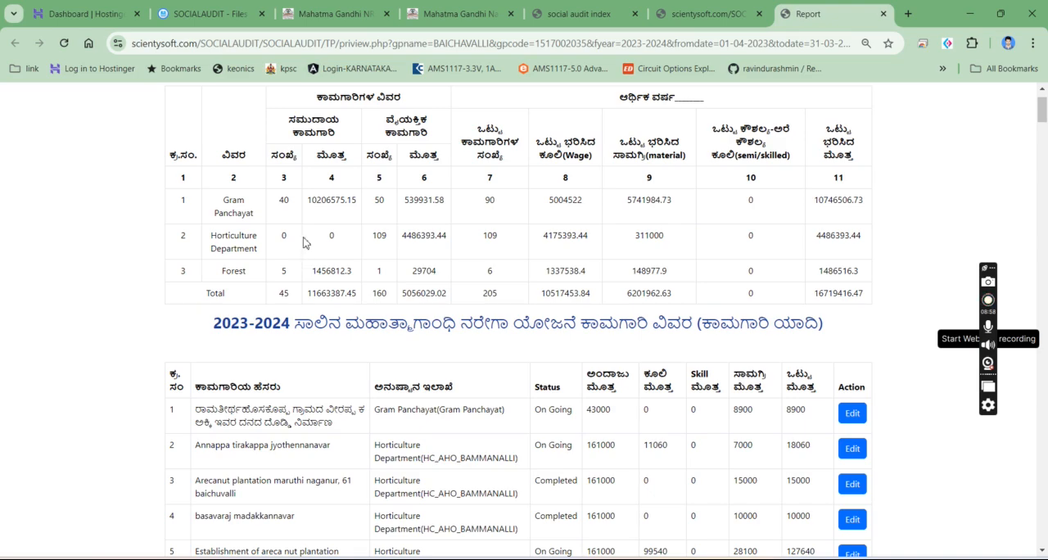
{"action": "left_click_drag", "start_coordinate": [1042, 113], "coordinate": [1042, 532]}
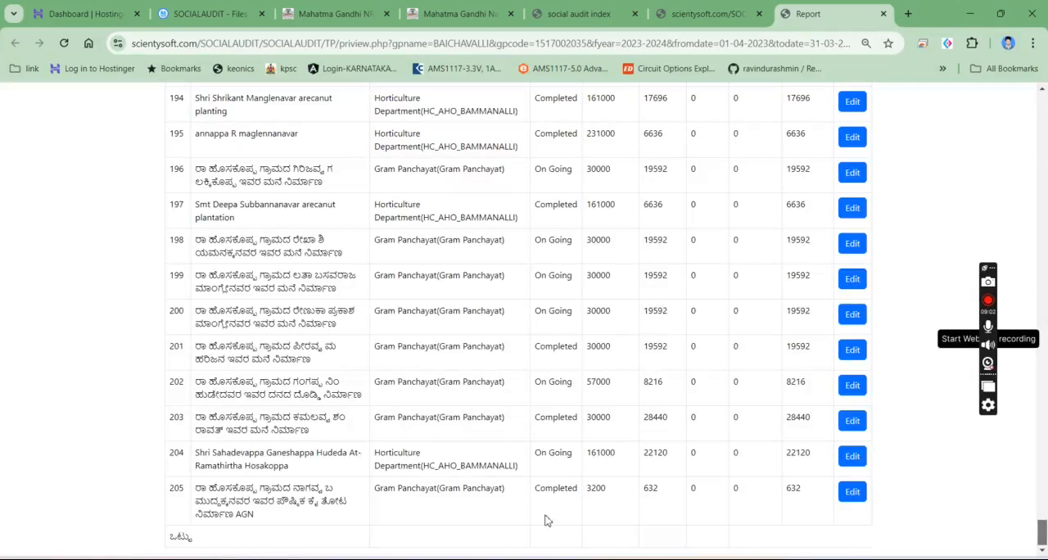
{"action": "left_click_drag", "start_coordinate": [243, 501], "coordinate": [731, 165]}
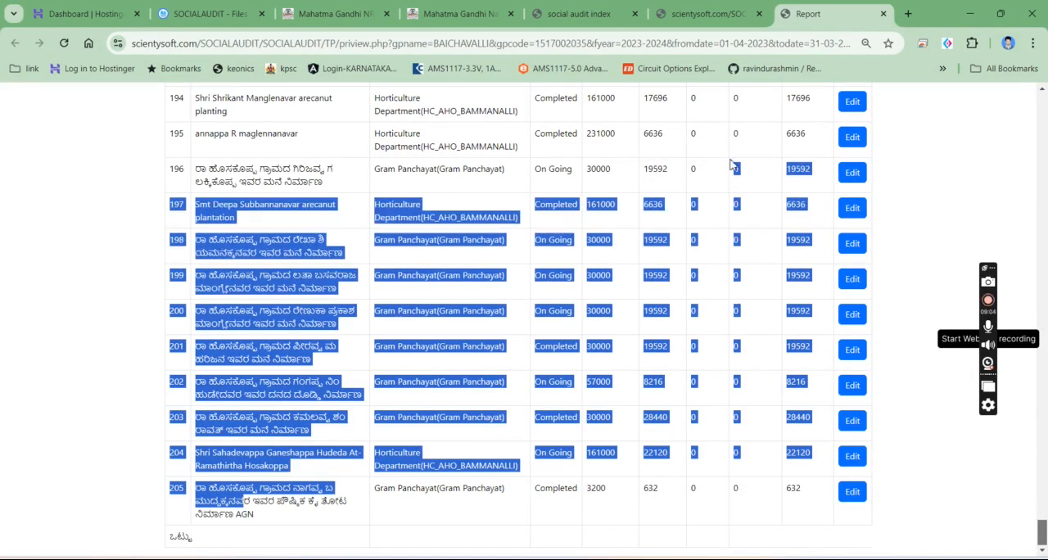
{"action": "left_click", "coordinate": [186, 503]}
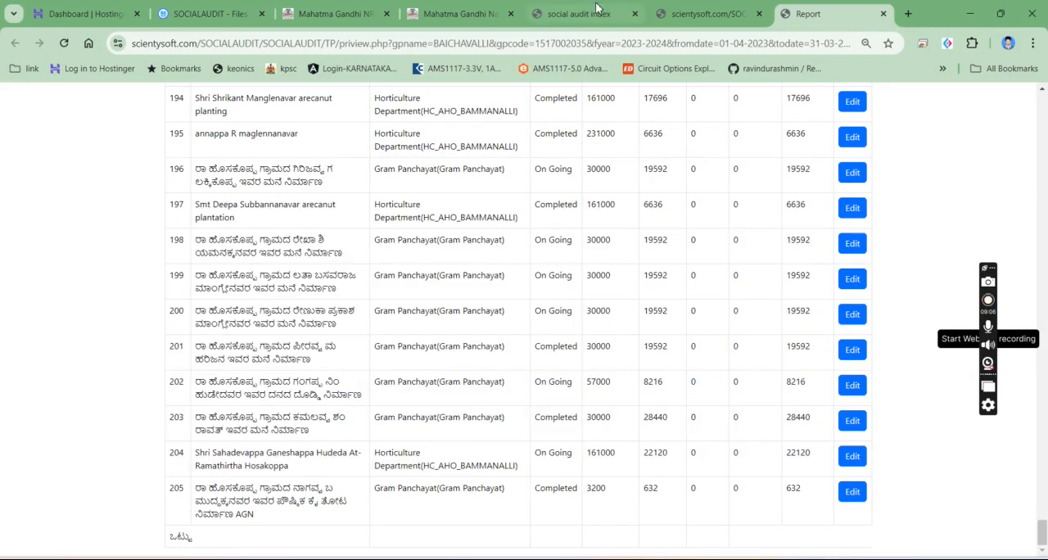
- Check the load result page and Grama Panchayath list, then examine the totals row in the BAICHAVALLI preview's summary table
{"action": "left_click", "coordinate": [663, 8]}
{"action": "left_click", "coordinate": [586, 10]}
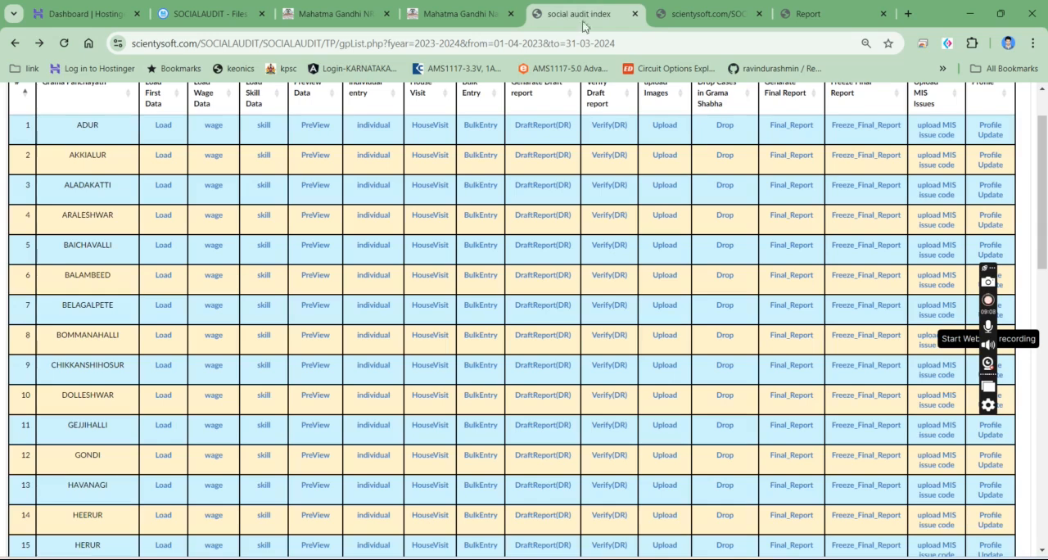
{"action": "left_click", "coordinate": [811, 11]}
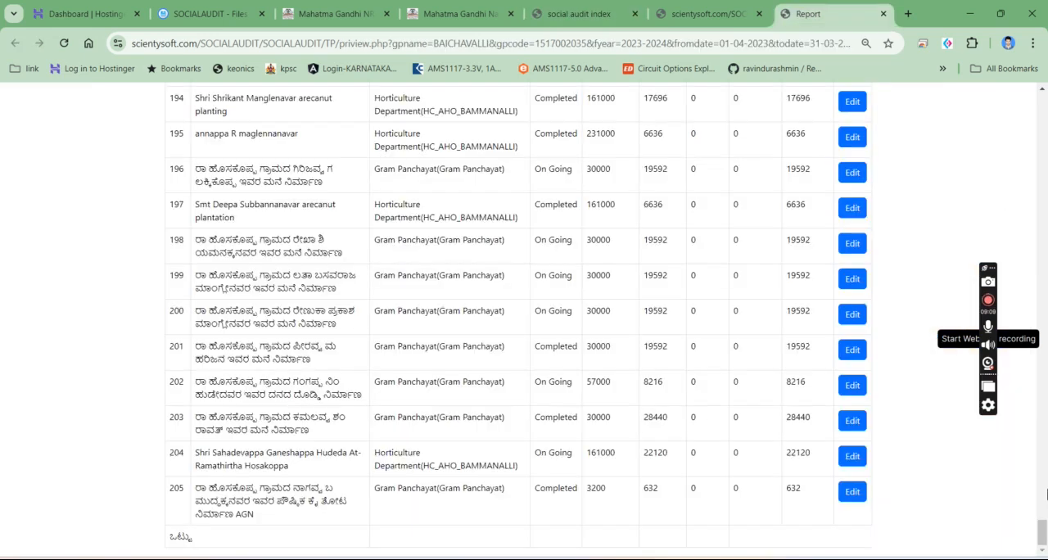
{"action": "left_click_drag", "start_coordinate": [1043, 540], "coordinate": [1046, 74]}
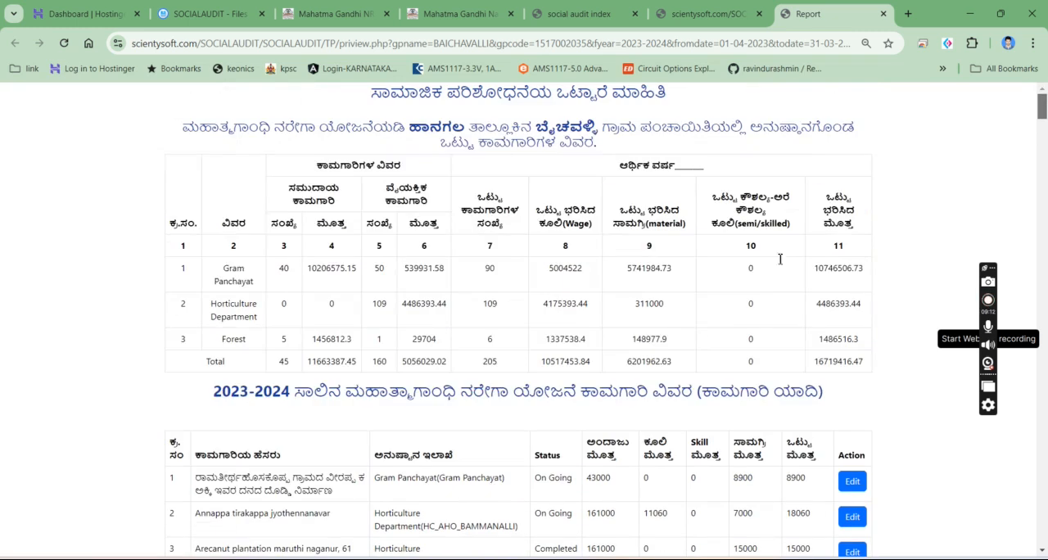
{"action": "left_click_drag", "start_coordinate": [859, 339], "coordinate": [861, 359]}
- Load the wage data for BAICHAVALLI from the Grama Panchayath list and acknowledge the completion message
{"action": "left_click", "coordinate": [582, 13]}
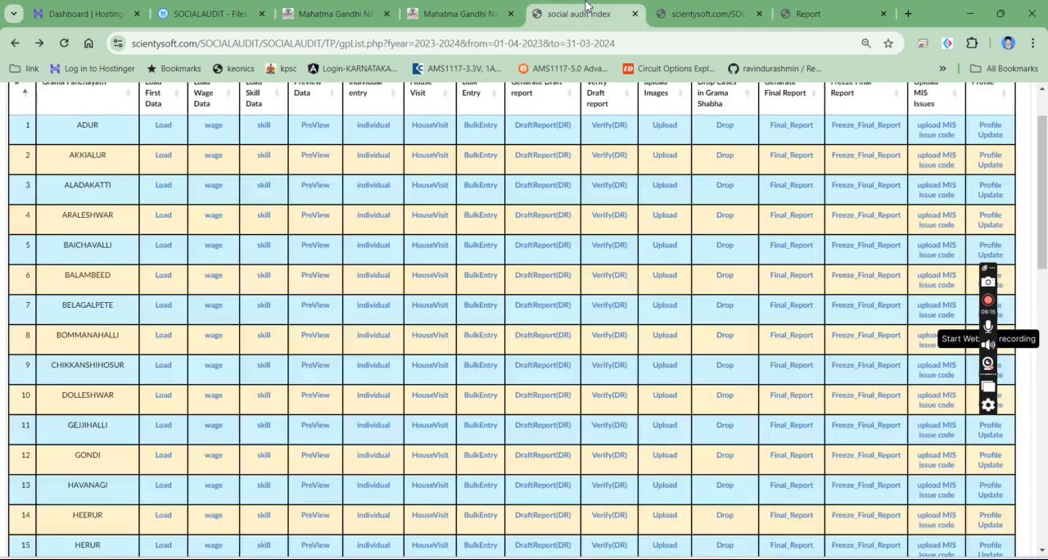
{"action": "left_click", "coordinate": [215, 247]}
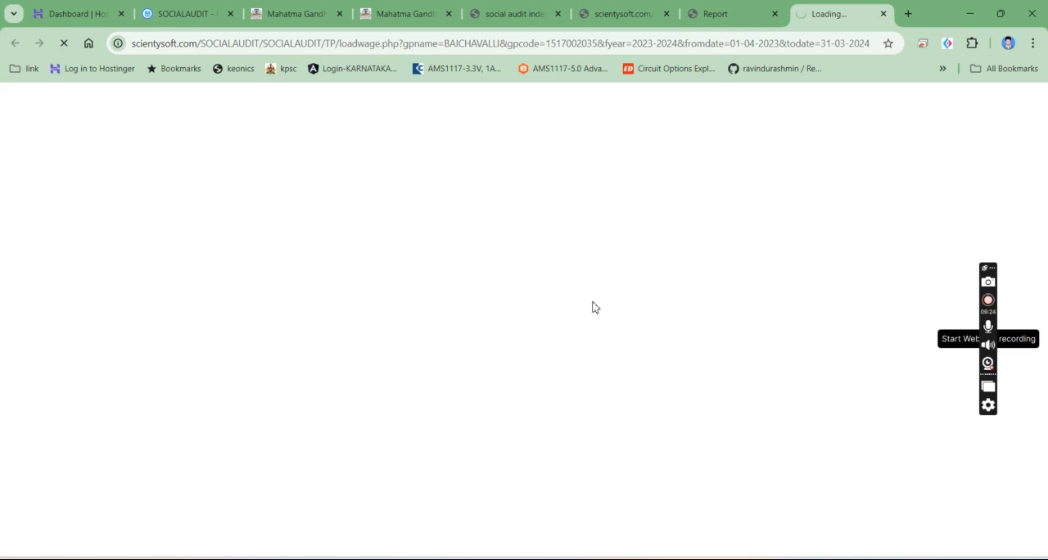
{"action": "left_click_drag", "start_coordinate": [169, 126], "coordinate": [212, 124]}
{"action": "left_click", "coordinate": [204, 139]}
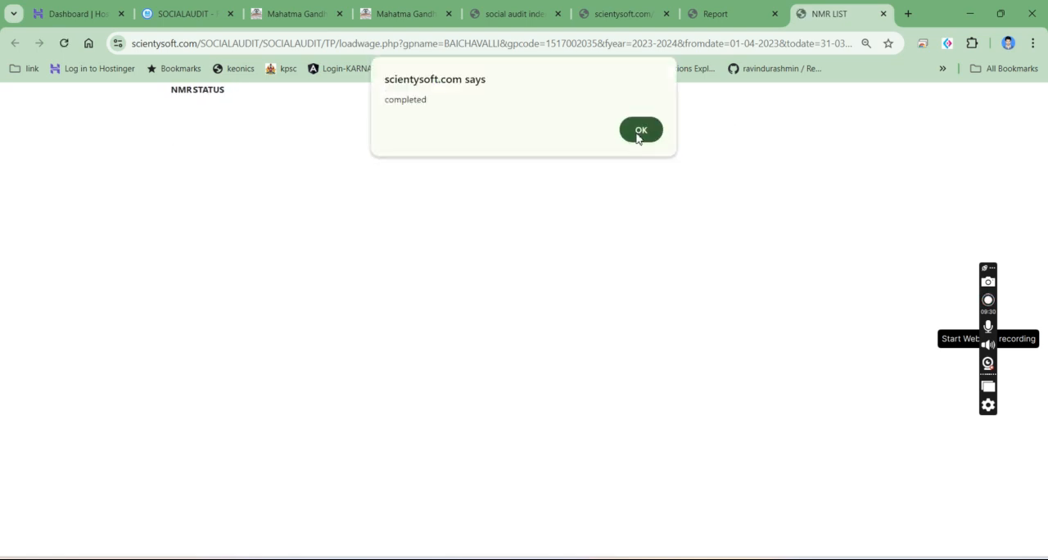
{"action": "left_click", "coordinate": [660, 131]}
- Close the finished first-data load page and return to the Grama Panchayath list
{"action": "left_click", "coordinate": [721, 12]}
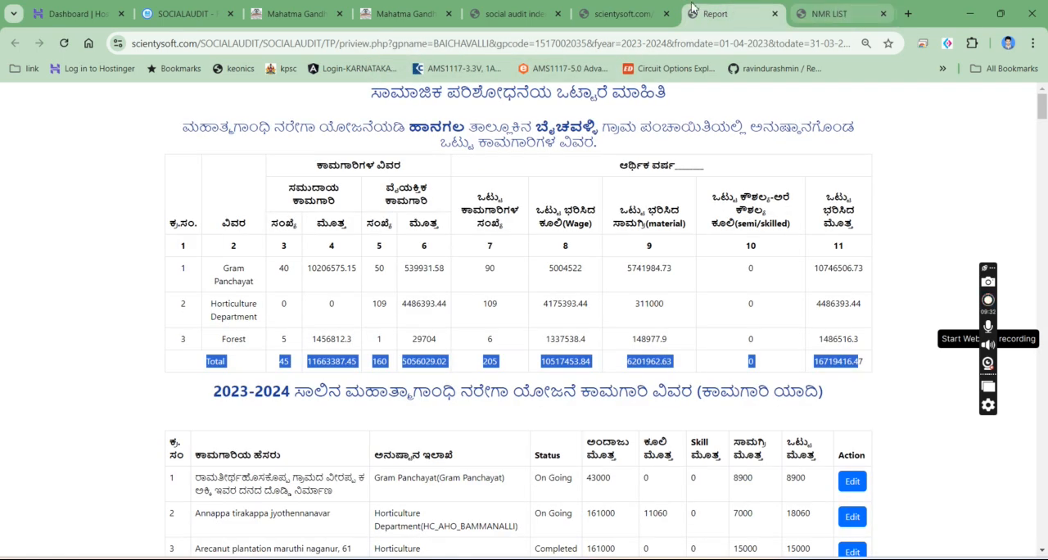
{"action": "left_click", "coordinate": [647, 12]}
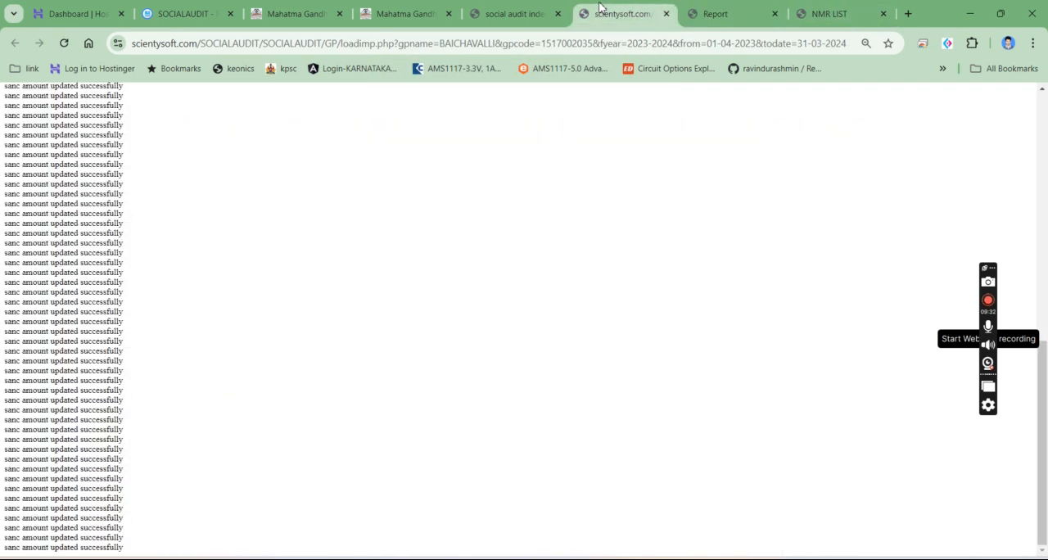
{"action": "left_click", "coordinate": [665, 14]}
{"action": "left_click", "coordinate": [511, 13]}
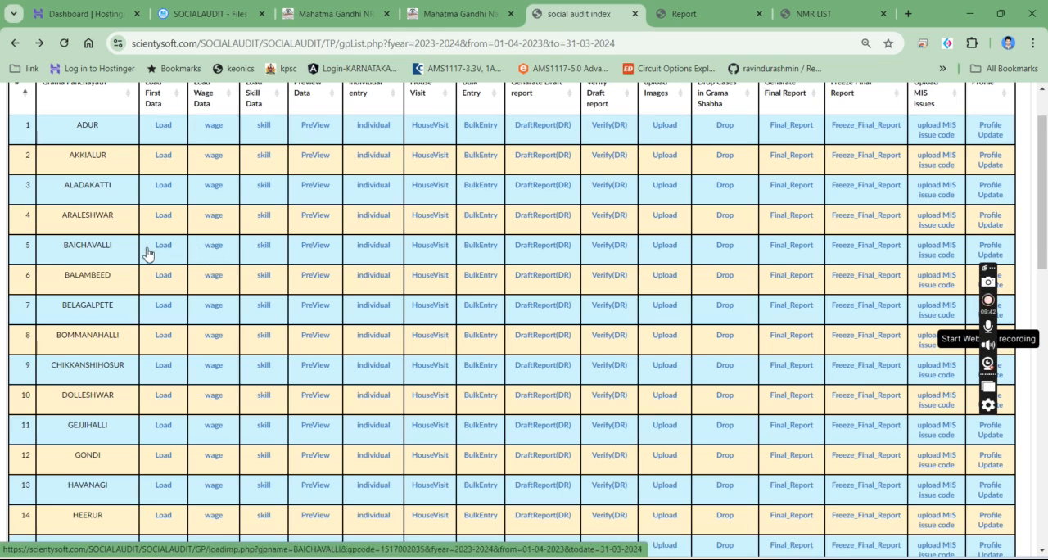
- Open a fresh BAICHAVALLI preview in a separate tab and examine the wage amounts throughout the works list
{"action": "middle_click", "coordinate": [306, 247]}
{"action": "left_click", "coordinate": [835, 7]}
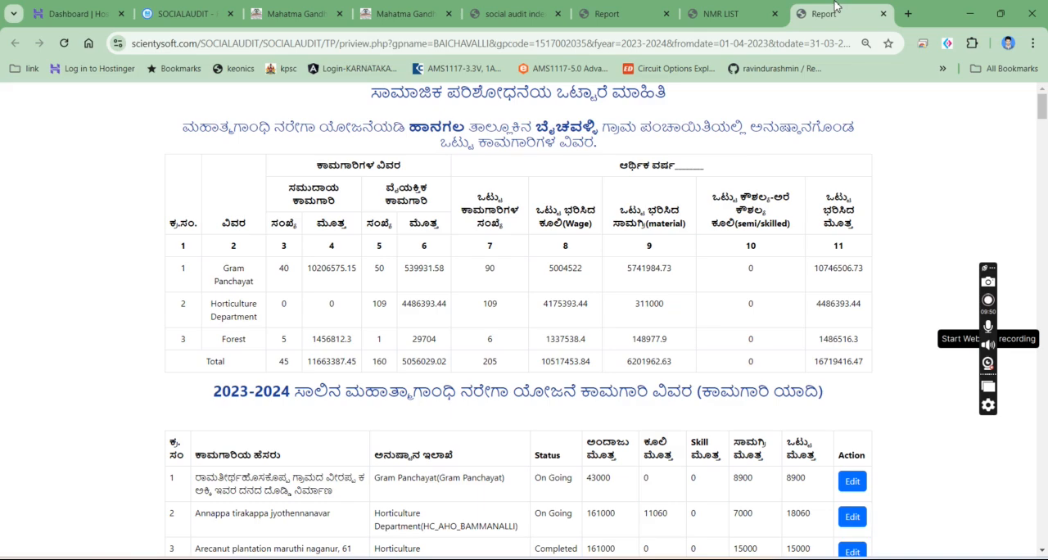
{"action": "scroll", "coordinate": [286, 305], "scroll_direction": "down", "scroll_amount": 5}
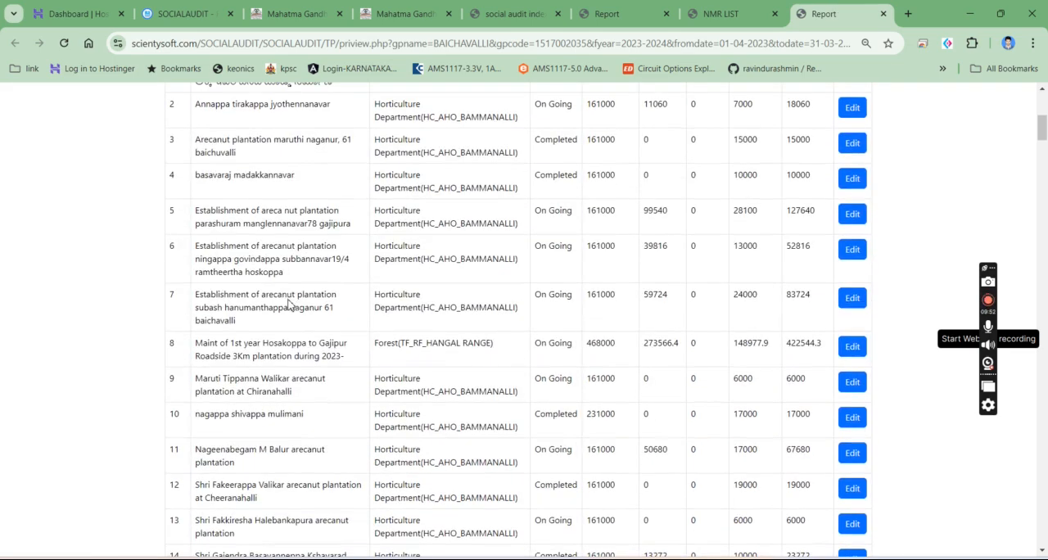
{"action": "left_click_drag", "start_coordinate": [1043, 140], "coordinate": [1041, 530]}
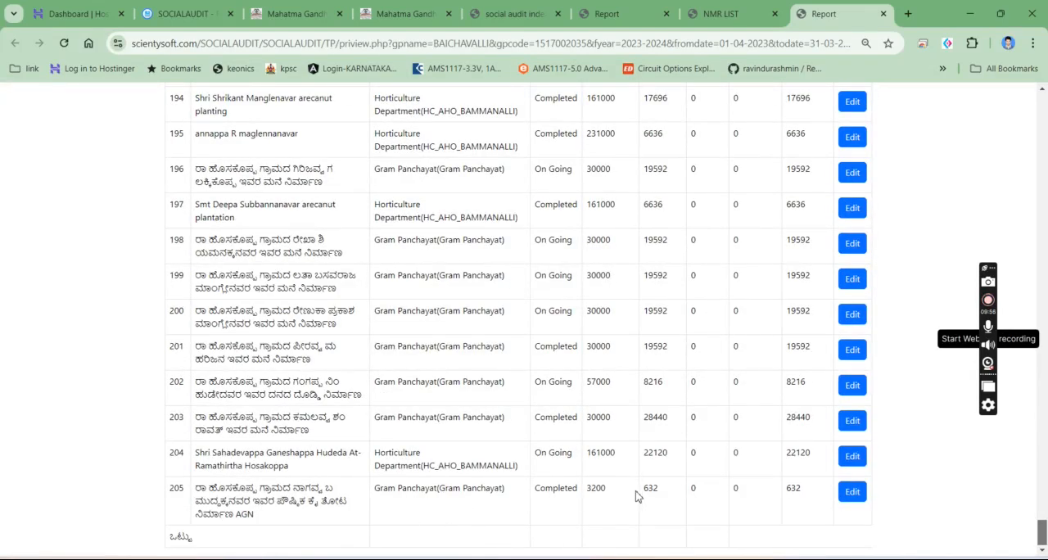
{"action": "scroll", "coordinate": [637, 496], "scroll_direction": "up", "scroll_amount": 8}
{"action": "scroll", "coordinate": [650, 483], "scroll_direction": "up", "scroll_amount": 10}
{"action": "scroll", "coordinate": [651, 483], "scroll_direction": "up", "scroll_amount": 12}
{"action": "scroll", "coordinate": [650, 483], "scroll_direction": "up", "scroll_amount": 14}
{"action": "scroll", "coordinate": [651, 483], "scroll_direction": "up", "scroll_amount": 14}
{"action": "scroll", "coordinate": [651, 483], "scroll_direction": "up", "scroll_amount": 14}
{"action": "scroll", "coordinate": [651, 488], "scroll_direction": "up", "scroll_amount": 5}
{"action": "scroll", "coordinate": [651, 488], "scroll_direction": "up", "scroll_amount": 8}
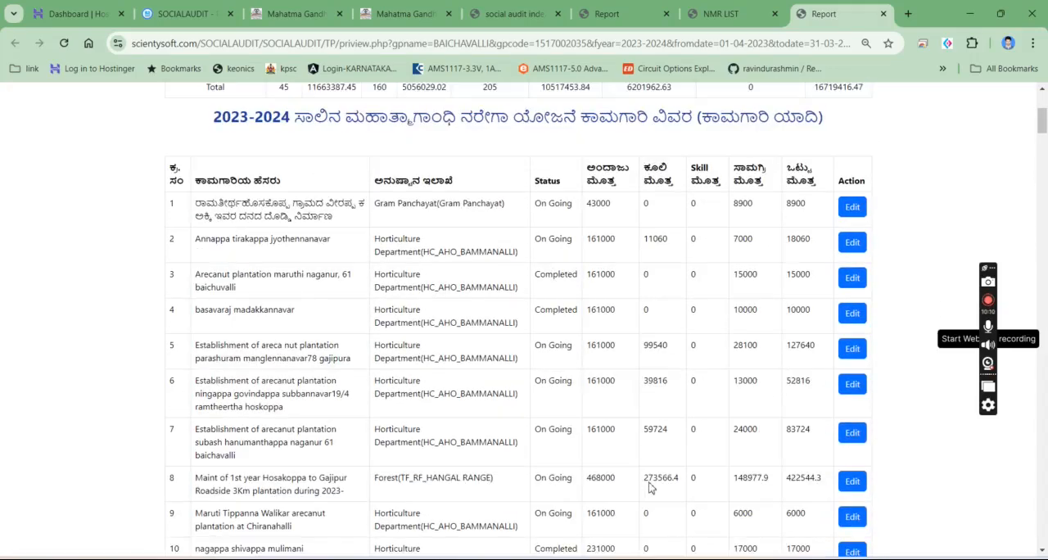
- Load the first data for BAICHAVALLI again from the Grama Panchayath list in a separate tab
{"action": "left_click", "coordinate": [651, 8]}
{"action": "left_click", "coordinate": [511, 13]}
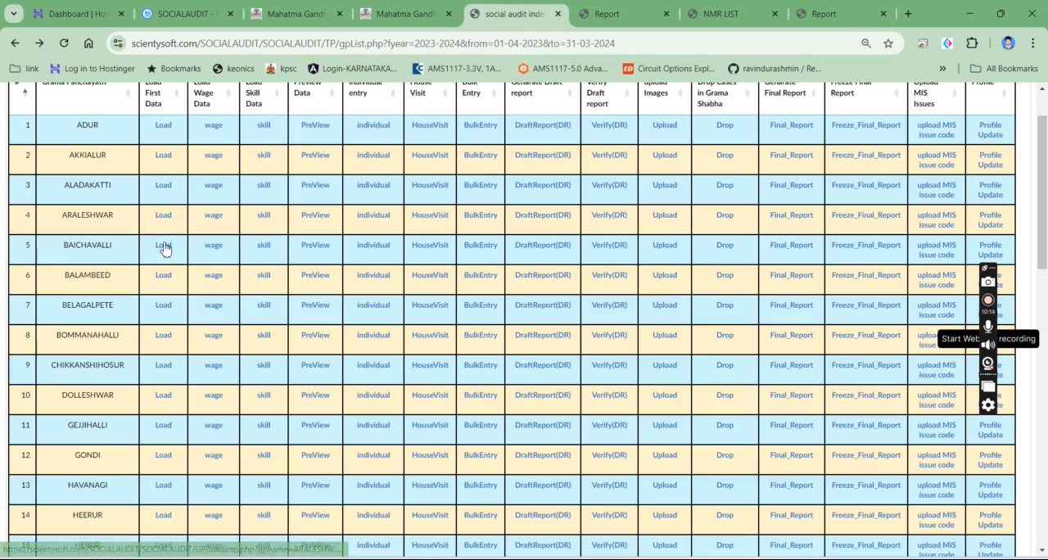
{"action": "left_click", "coordinate": [169, 252], "text": "ctrl"}
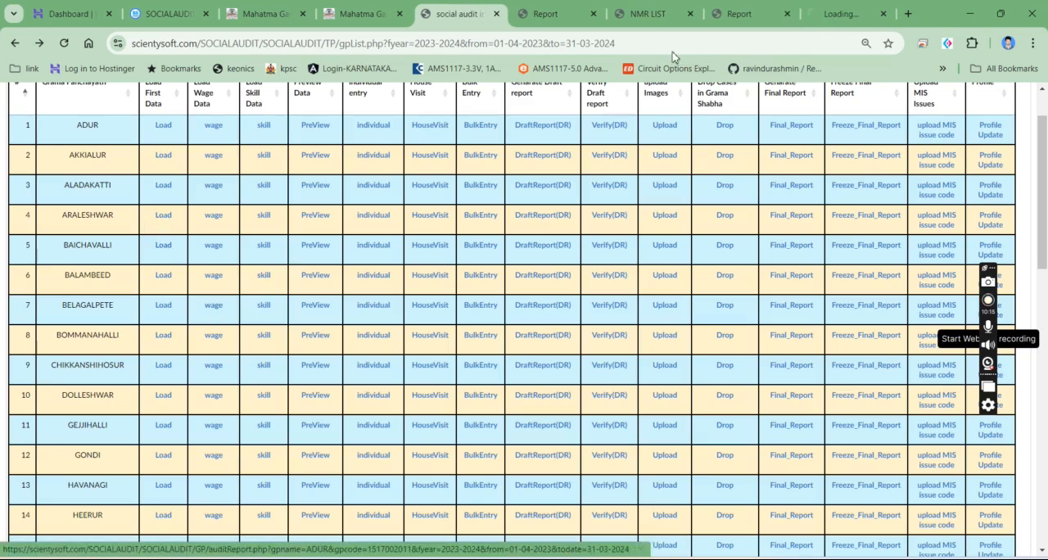
{"action": "left_click", "coordinate": [842, 12]}
- Check the preview's summary table while the first data loads, and close the load page once it finishes
{"action": "left_click", "coordinate": [750, 8]}
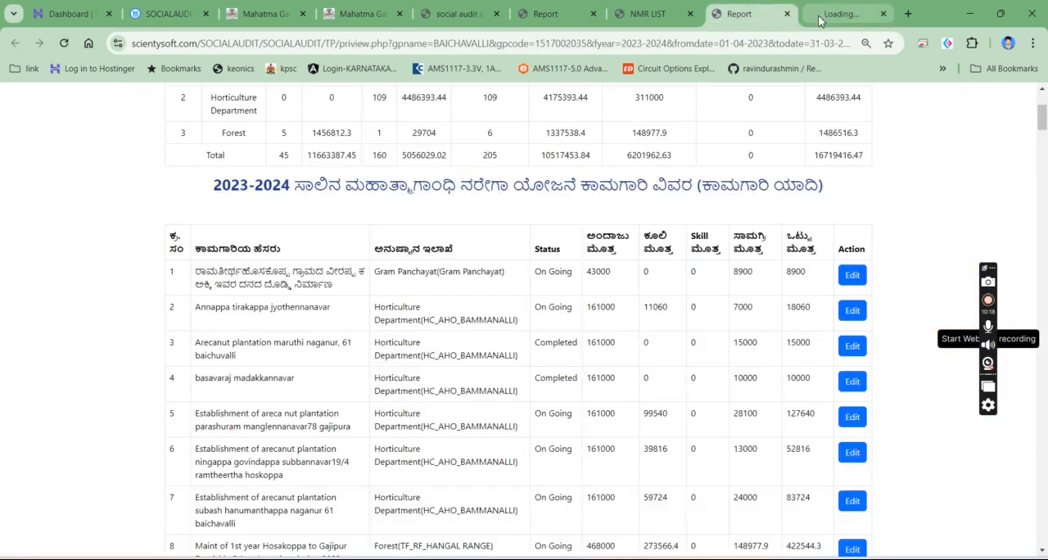
{"action": "left_click", "coordinate": [808, 14]}
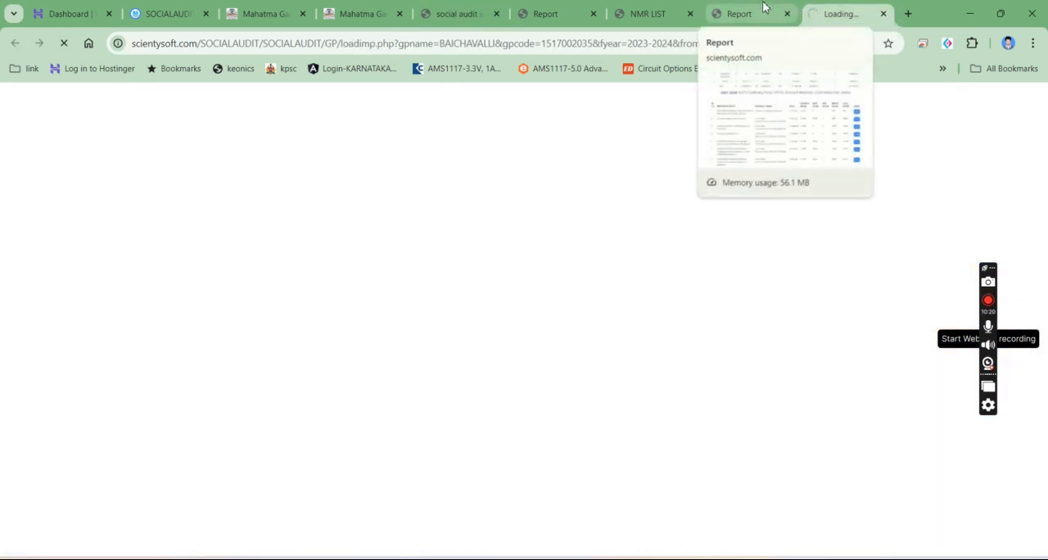
{"action": "left_click", "coordinate": [724, 6]}
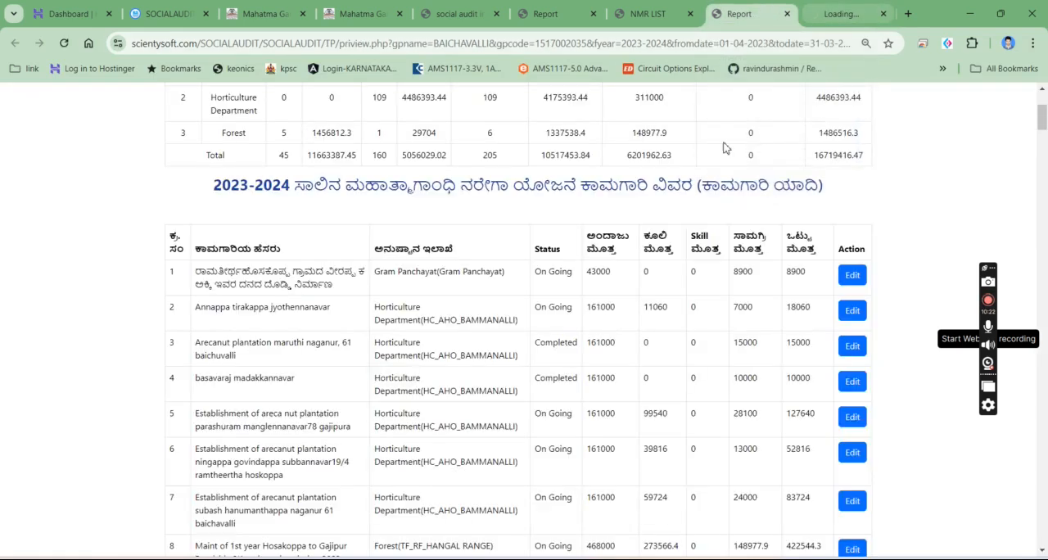
{"action": "left_click_drag", "start_coordinate": [1038, 117], "coordinate": [1042, 90]}
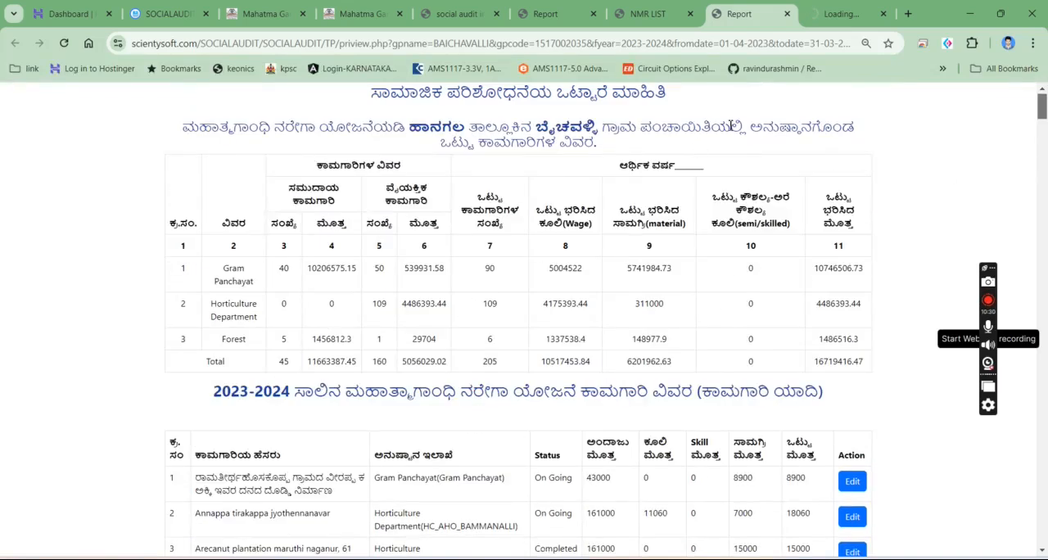
{"action": "left_click", "coordinate": [839, 12]}
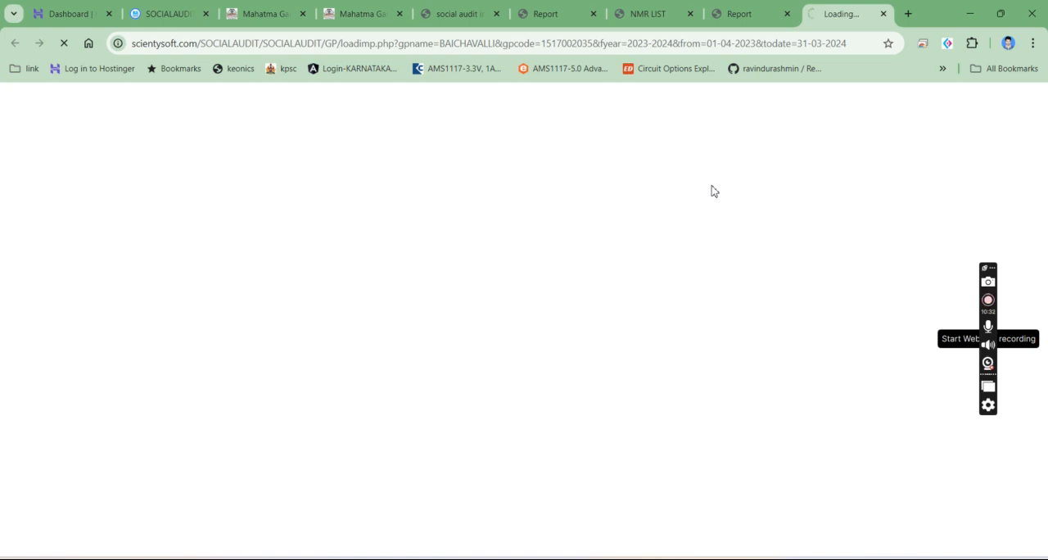
{"action": "left_click", "coordinate": [733, 12]}
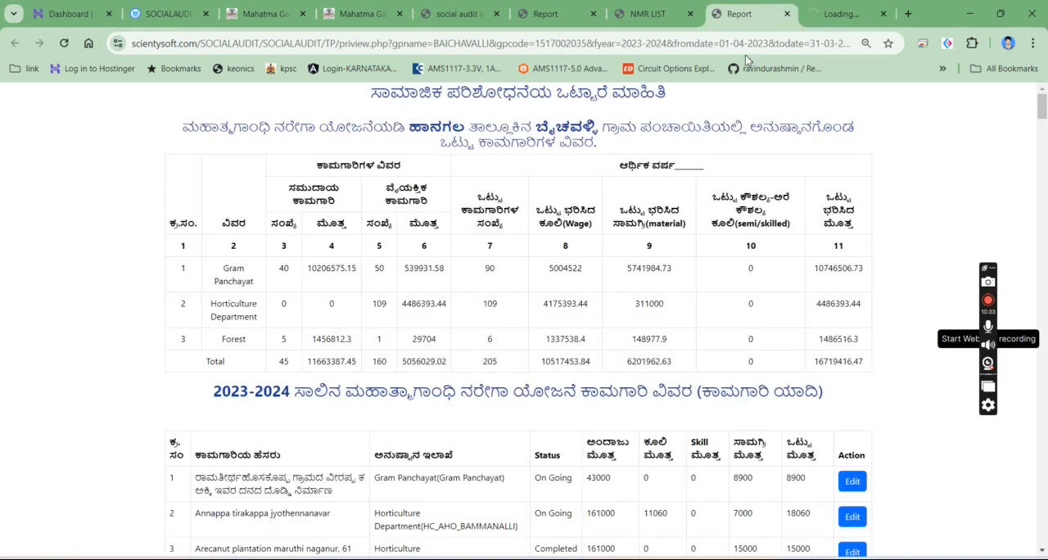
{"action": "left_click", "coordinate": [644, 10]}
{"action": "left_click", "coordinate": [839, 13]}
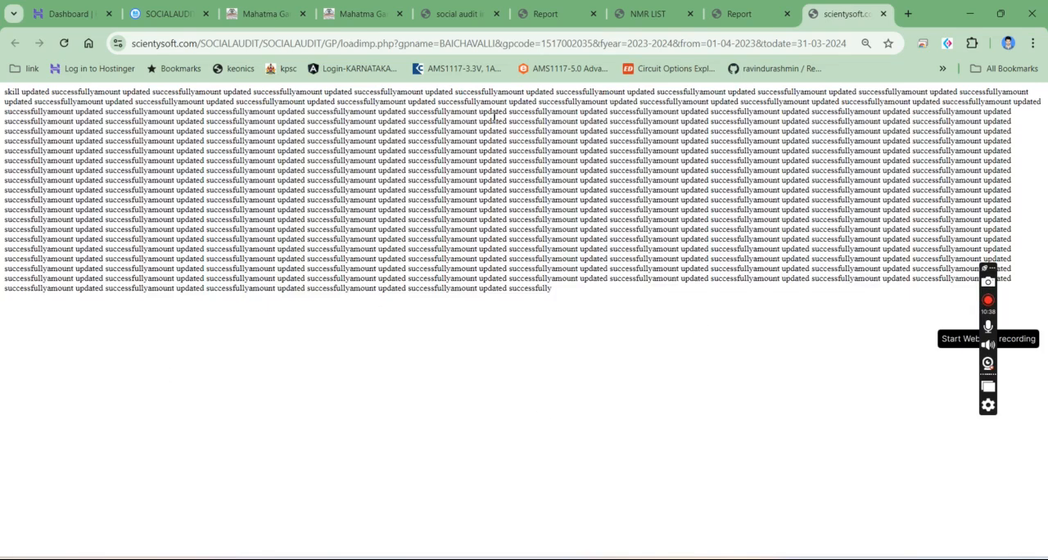
{"action": "left_click", "coordinate": [882, 14]}
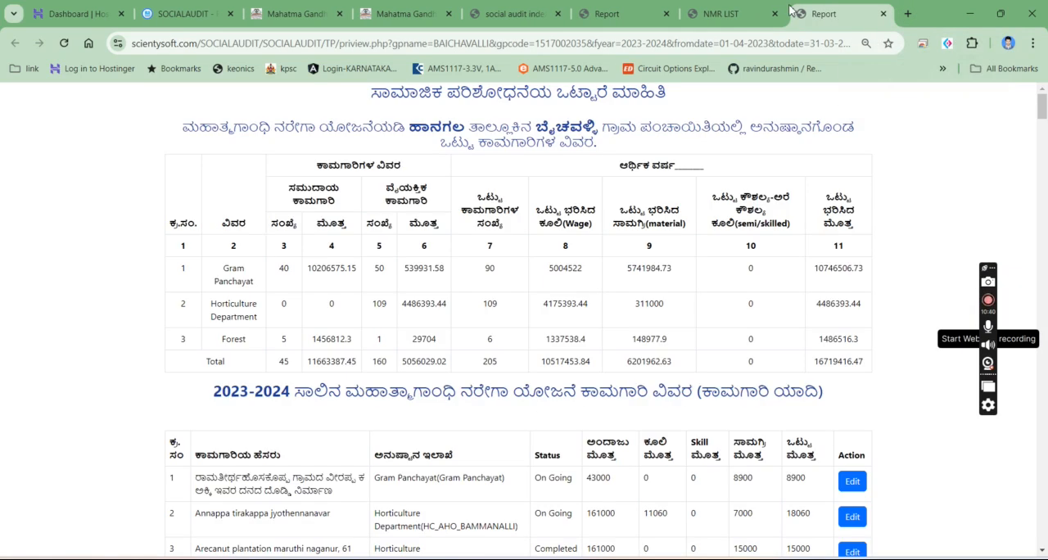
- Examine the semi/skilled wage column in the summary table of the BAICHAVALLI preview
{"action": "left_click", "coordinate": [816, 18]}
{"action": "left_click_drag", "start_coordinate": [748, 281], "coordinate": [776, 370]}
{"action": "left_click", "coordinate": [706, 304]}
- Load the skill data for BAICHAVALLI, close its result page and review the preview's summary totals
{"action": "left_click", "coordinate": [516, 12]}
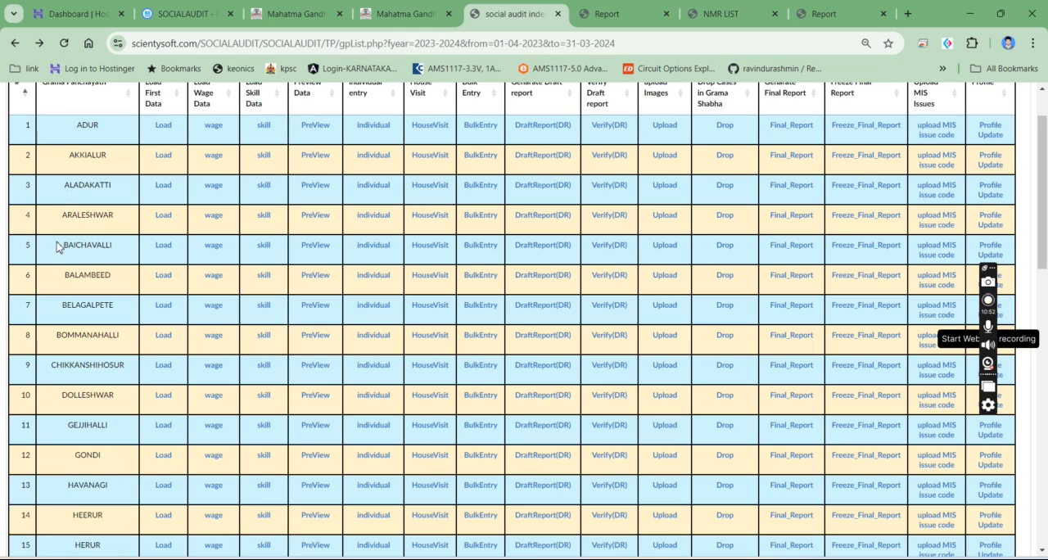
{"action": "middle_click", "coordinate": [266, 247]}
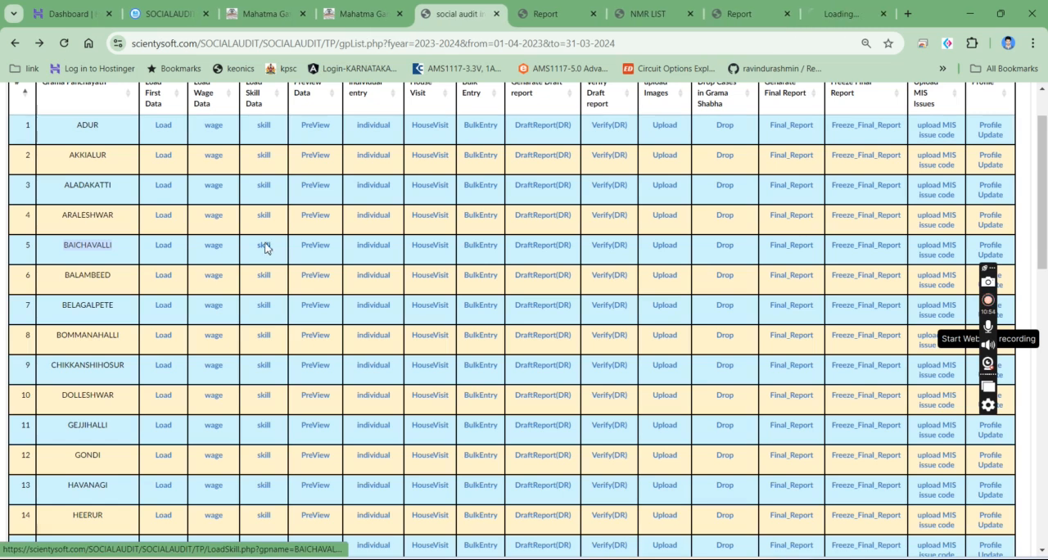
{"action": "left_click", "coordinate": [843, 13]}
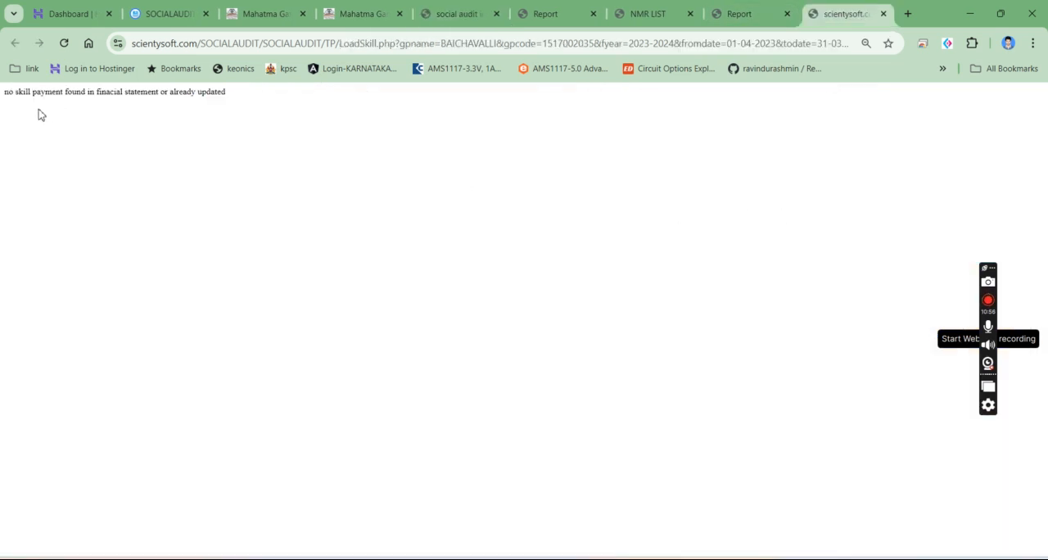
{"action": "left_click_drag", "start_coordinate": [2, 98], "coordinate": [293, 97]}
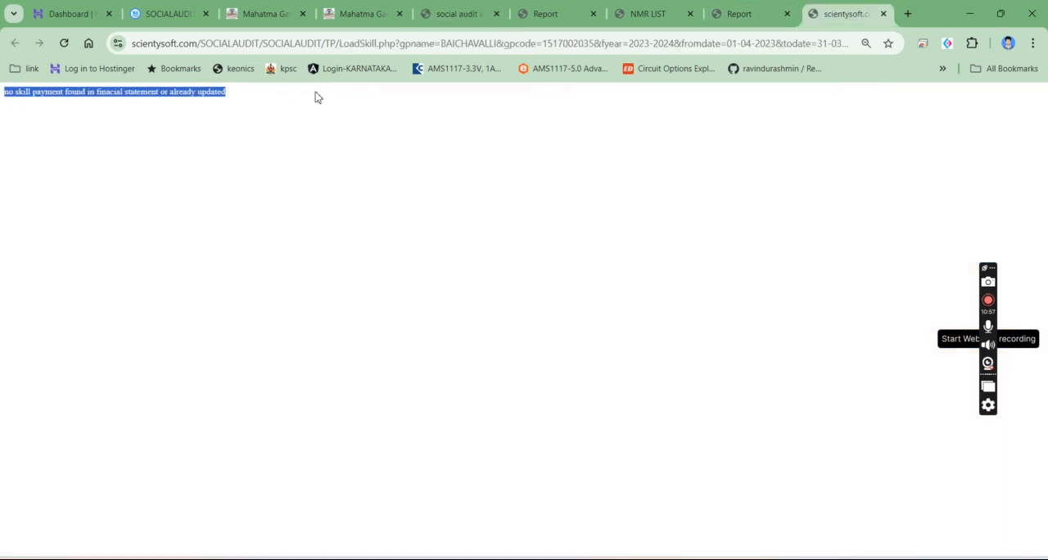
{"action": "left_click", "coordinate": [883, 13]}
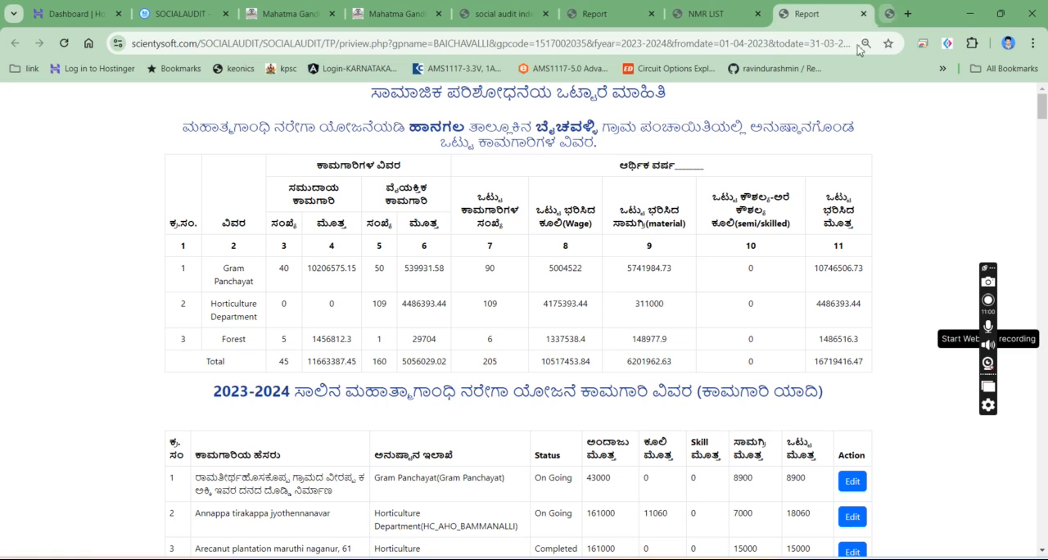
{"action": "left_click_drag", "start_coordinate": [153, 368], "coordinate": [916, 362]}
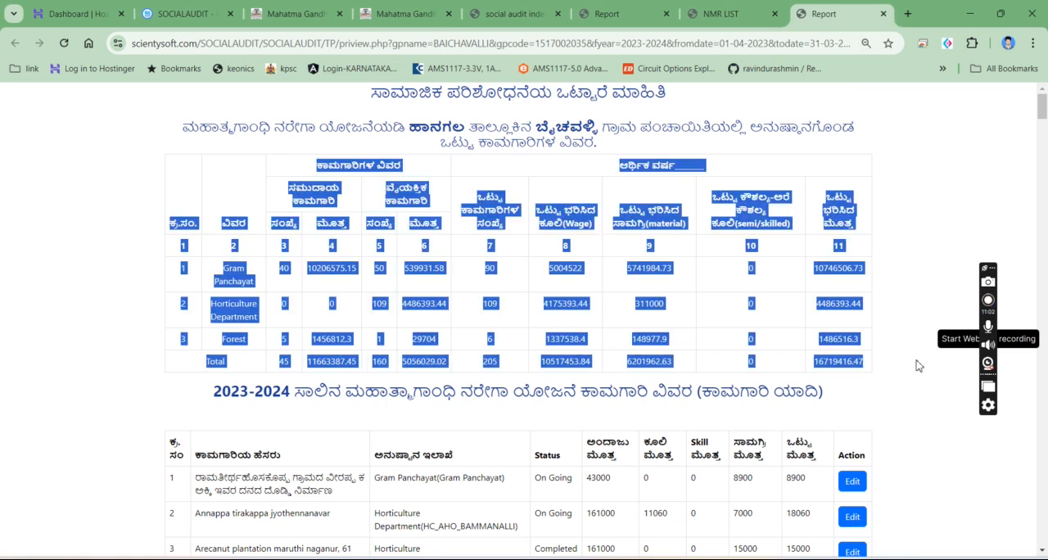
- Finish reviewing the BAICHAVALLI preview and close the report and NMR list tabs to return to the Grama Panchayath list
{"action": "left_click", "coordinate": [852, 410]}
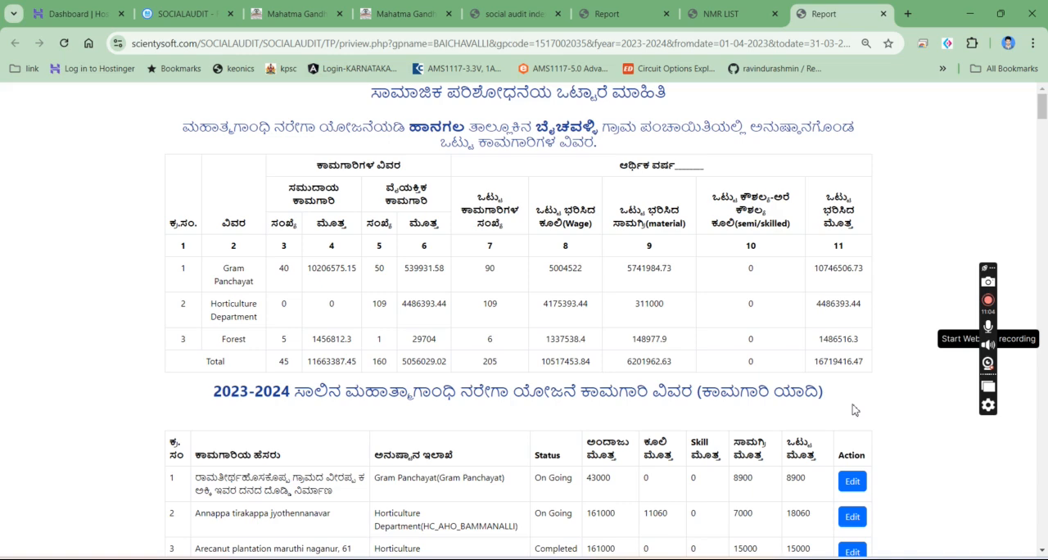
{"action": "scroll", "coordinate": [648, 329], "scroll_direction": "down", "scroll_amount": 3}
{"action": "scroll", "coordinate": [649, 332], "scroll_direction": "up", "scroll_amount": 3}
{"action": "left_click", "coordinate": [883, 14]}
{"action": "left_click", "coordinate": [882, 14]}
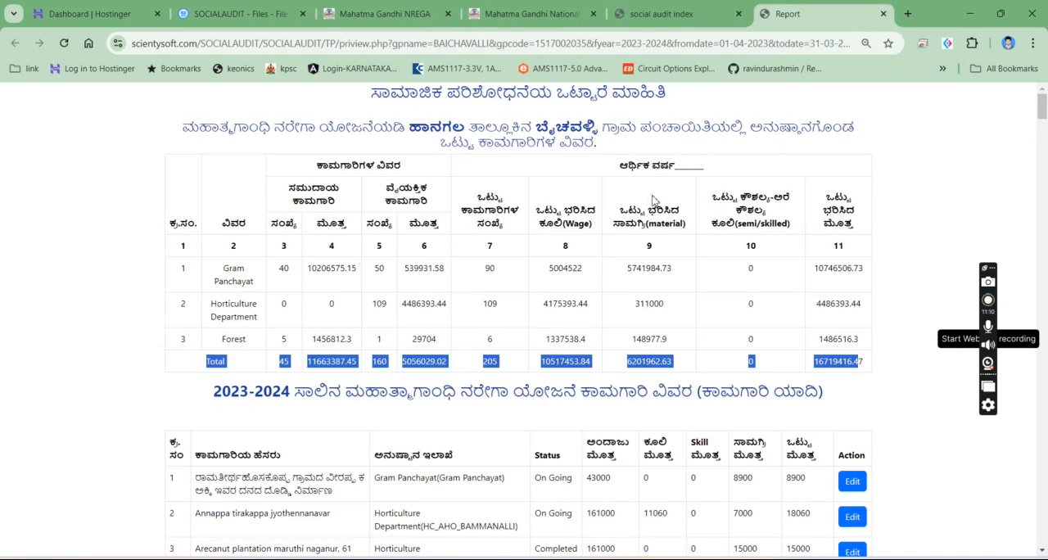
{"action": "left_click", "coordinate": [882, 14]}
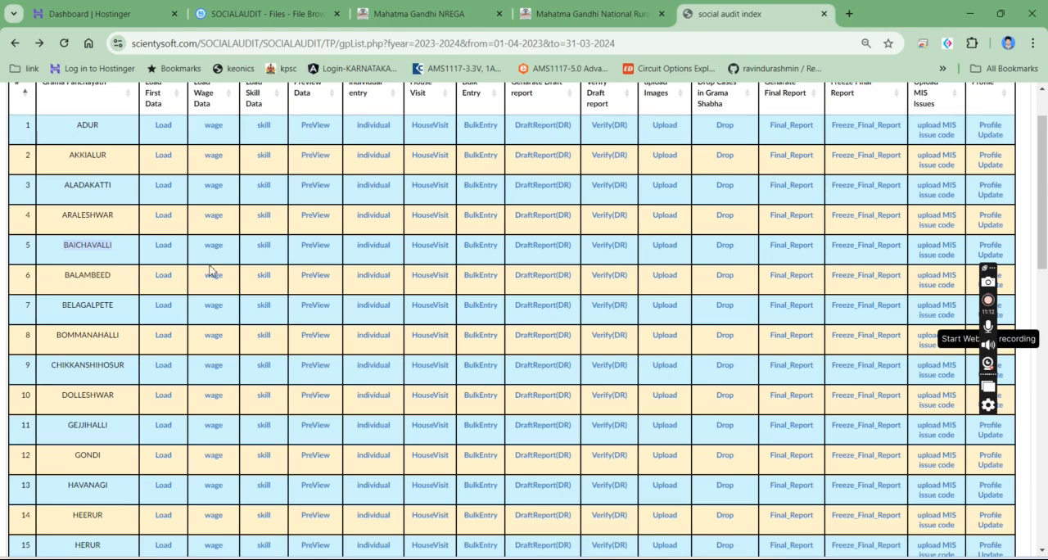
- Review the data loading and individual, house visit and bulk entry options in the Grama Panchayath list, and open BAICHAVALLI's audit work list
{"action": "left_click_drag", "start_coordinate": [151, 282], "coordinate": [331, 286]}
{"action": "scroll", "coordinate": [331, 286], "scroll_direction": "up", "scroll_amount": 1}
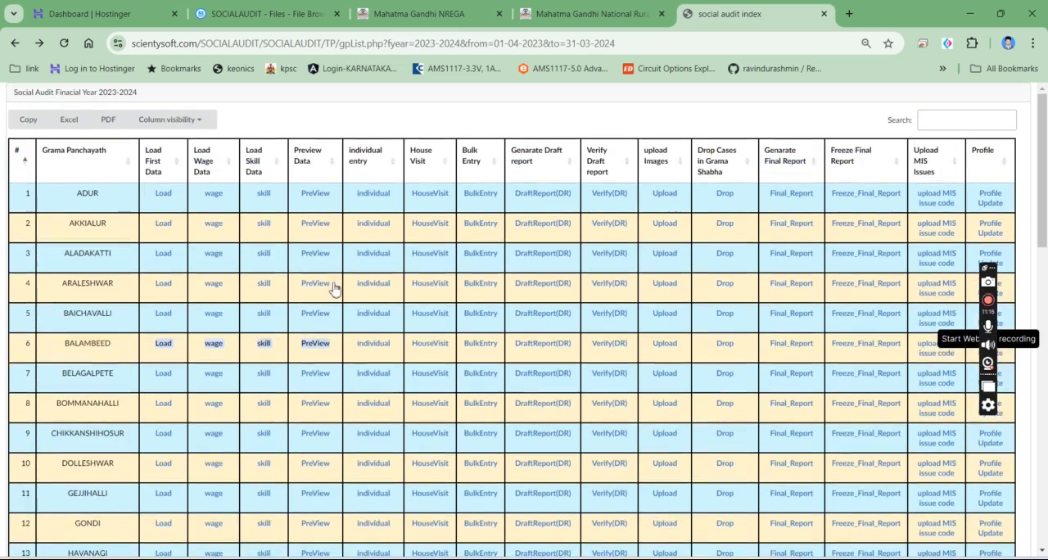
{"action": "left_click", "coordinate": [340, 363]}
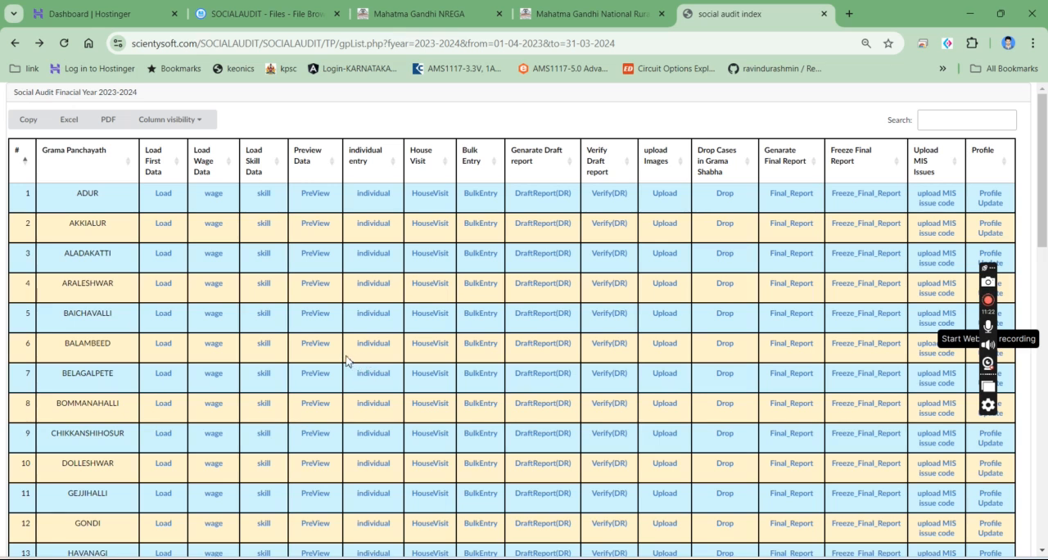
{"action": "left_click_drag", "start_coordinate": [346, 358], "coordinate": [499, 361]}
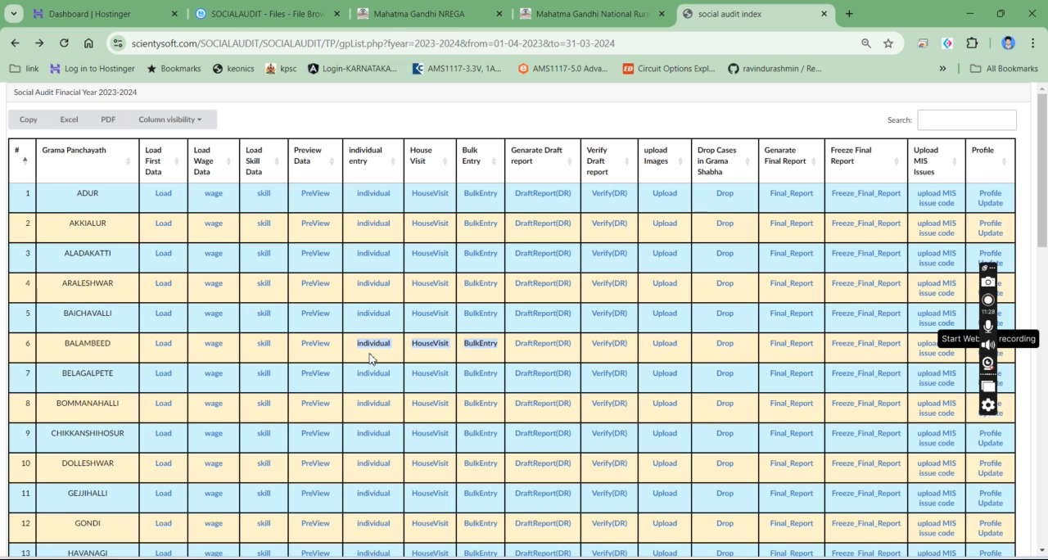
{"action": "left_click", "coordinate": [415, 352]}
{"action": "left_click_drag", "start_coordinate": [407, 350], "coordinate": [461, 351]}
{"action": "left_click", "coordinate": [469, 356]}
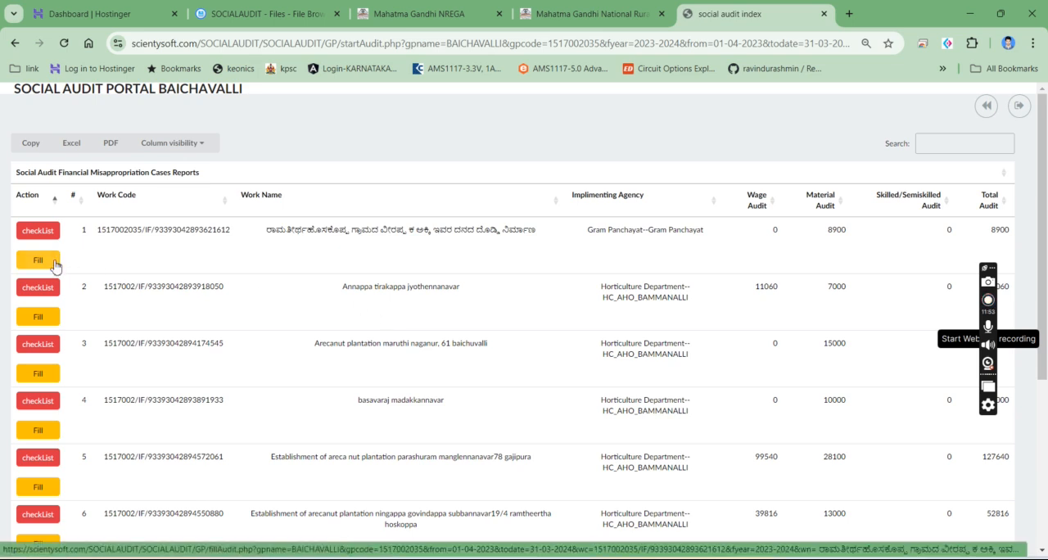
{"action": "left_click_drag", "start_coordinate": [825, 238], "coordinate": [858, 234]}
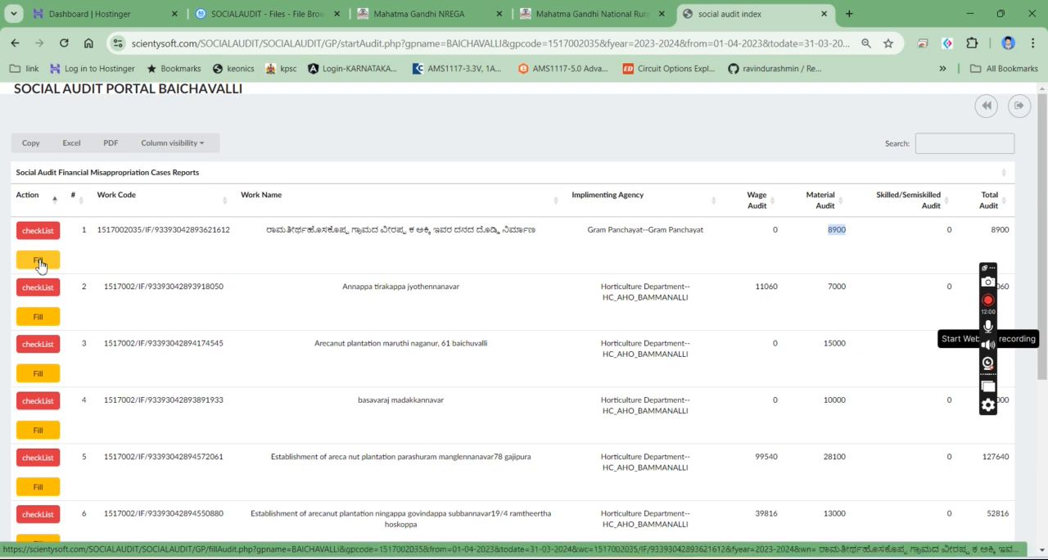
{"action": "left_click", "coordinate": [38, 261]}
{"action": "left_click", "coordinate": [518, 216]}
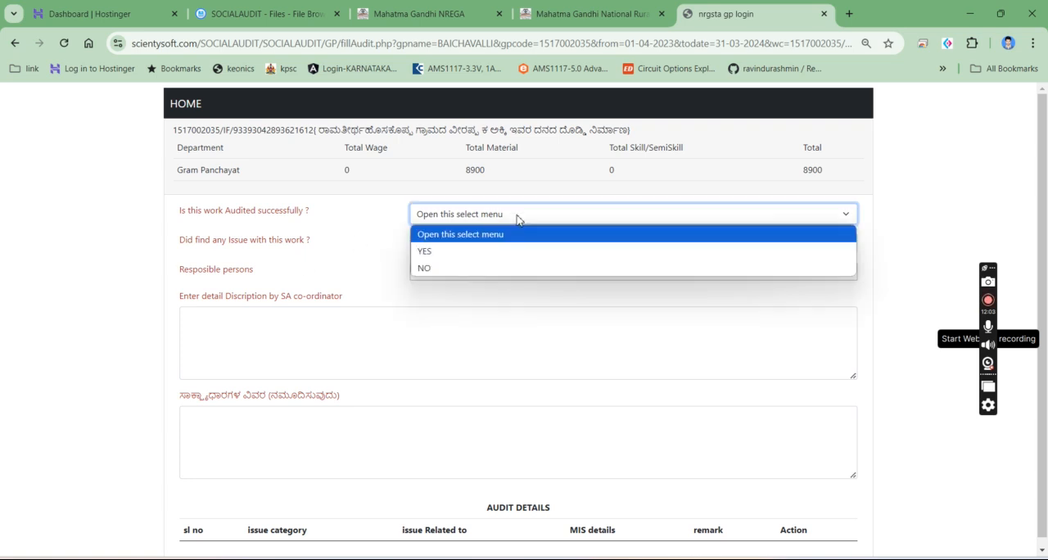
{"action": "left_click", "coordinate": [486, 250]}
{"action": "left_click", "coordinate": [486, 249]}
{"action": "left_click", "coordinate": [470, 282]}
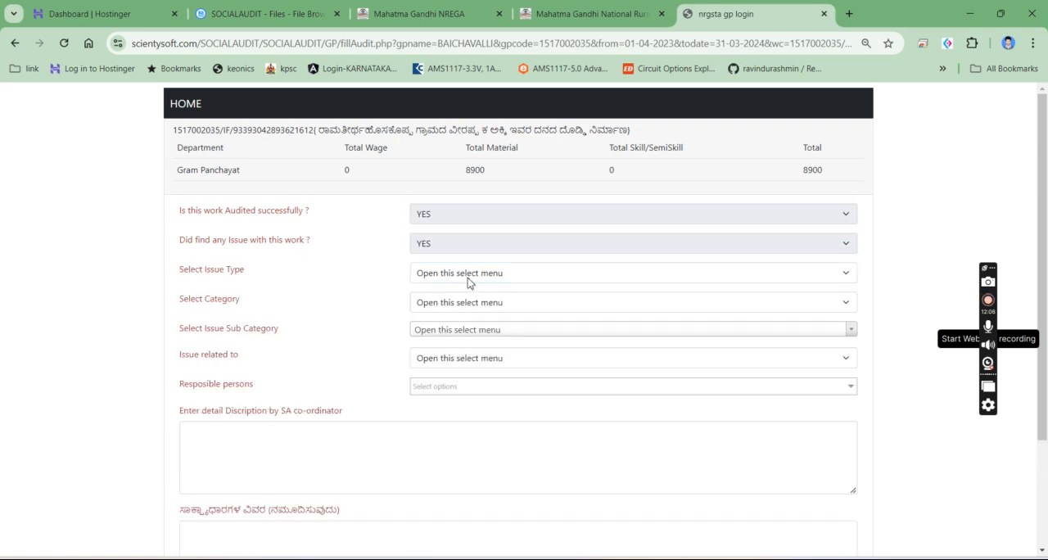
{"action": "left_click", "coordinate": [460, 277]}
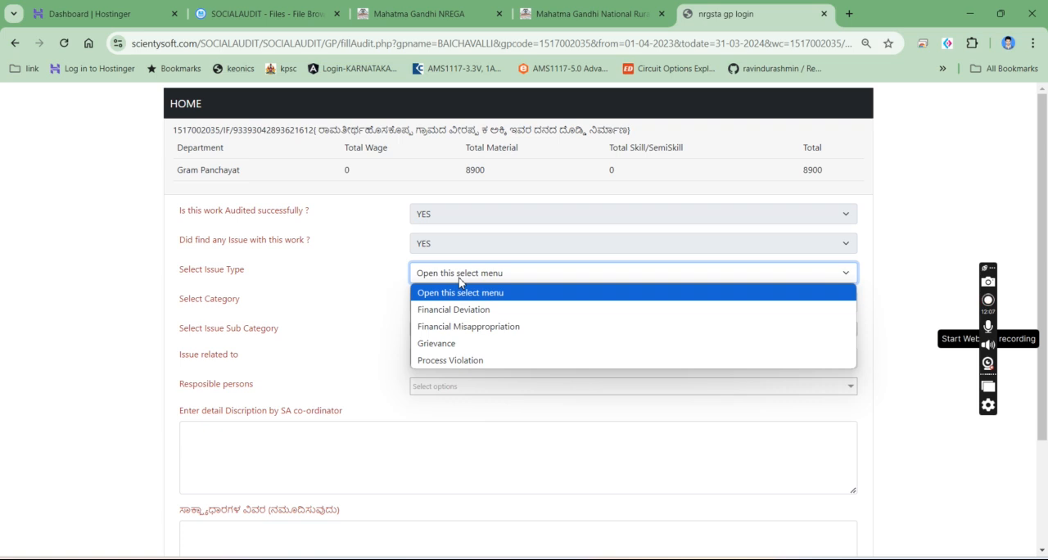
{"action": "left_click", "coordinate": [448, 328]}
{"action": "scroll", "coordinate": [447, 335], "scroll_direction": "down", "scroll_amount": 2}
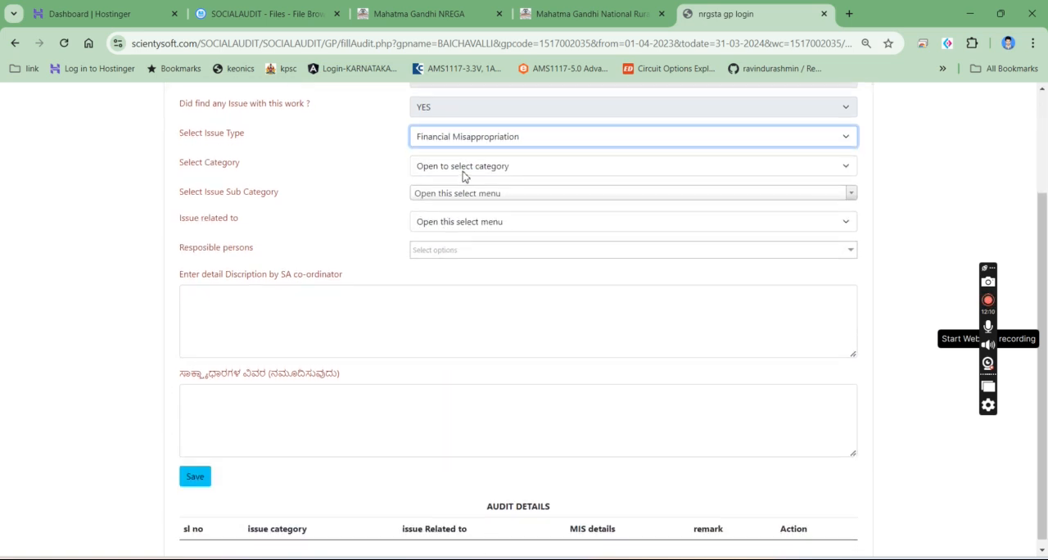
{"action": "left_click", "coordinate": [464, 171]}
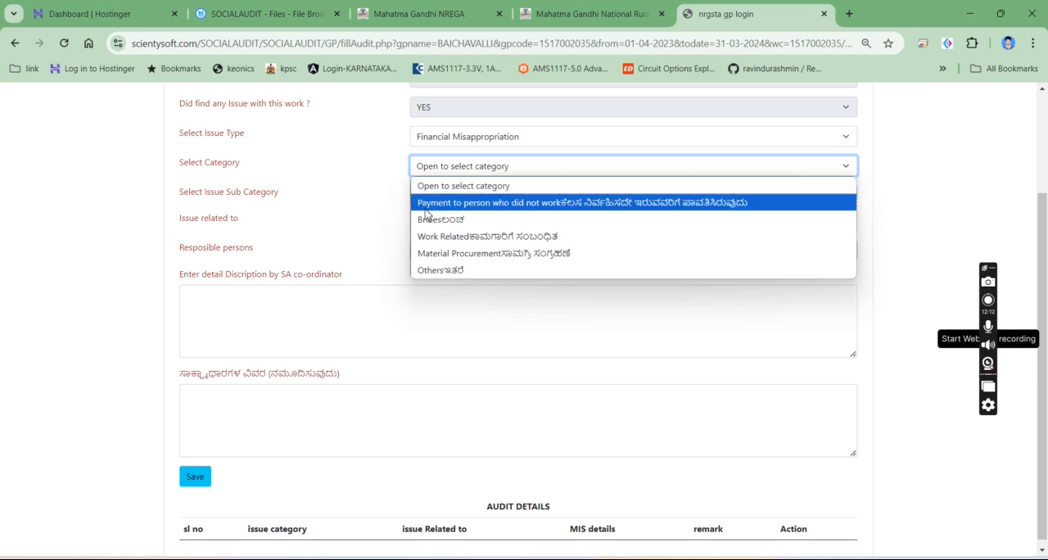
{"action": "scroll", "coordinate": [318, 169], "scroll_direction": "up", "scroll_amount": 2}
{"action": "double_click", "coordinate": [345, 170]}
{"action": "left_click", "coordinate": [14, 43]}
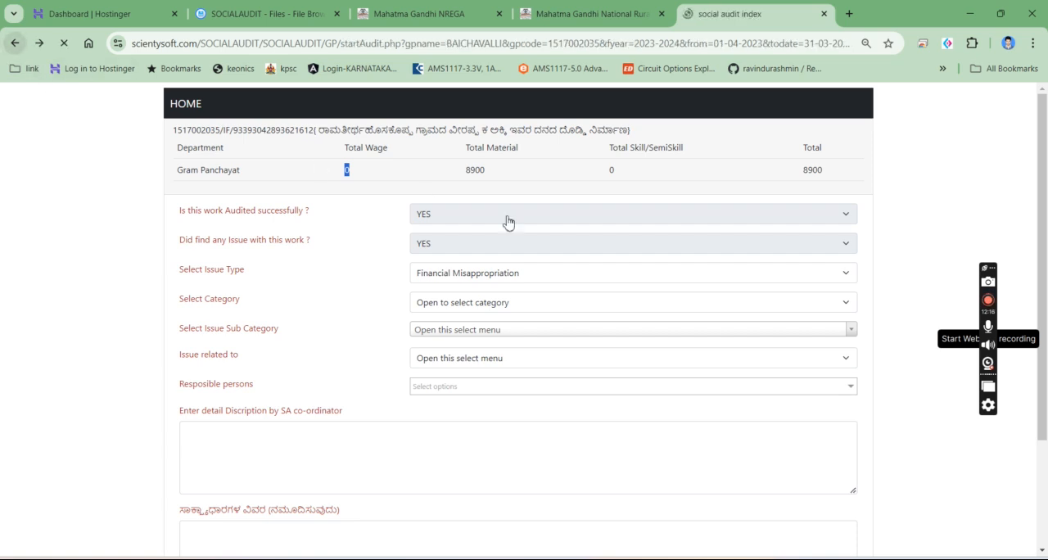
- Open the audit form for the second listed work and answer YES to both audited successfully and issue found
{"action": "scroll", "coordinate": [755, 276], "scroll_direction": "down", "scroll_amount": 1}
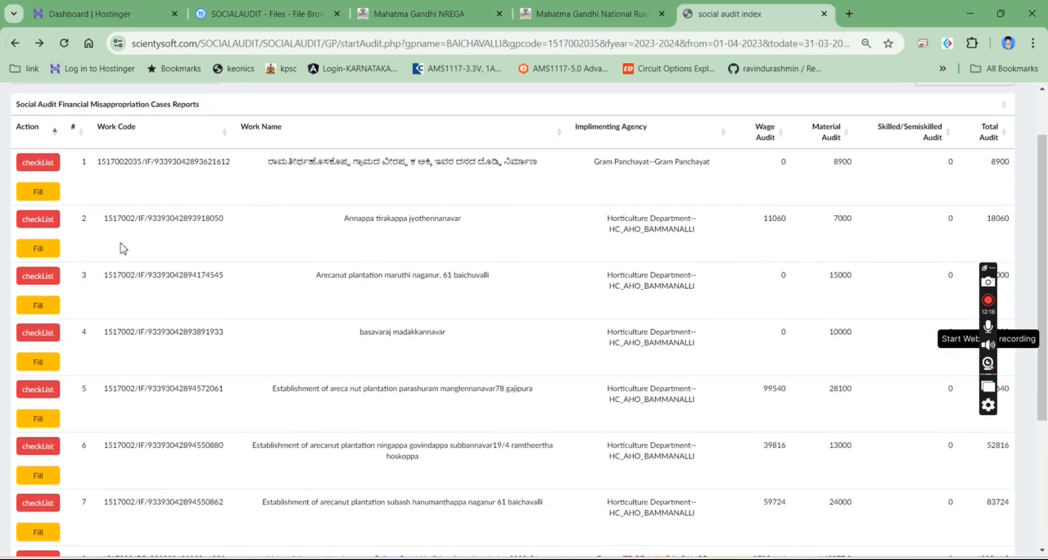
{"action": "left_click", "coordinate": [37, 248]}
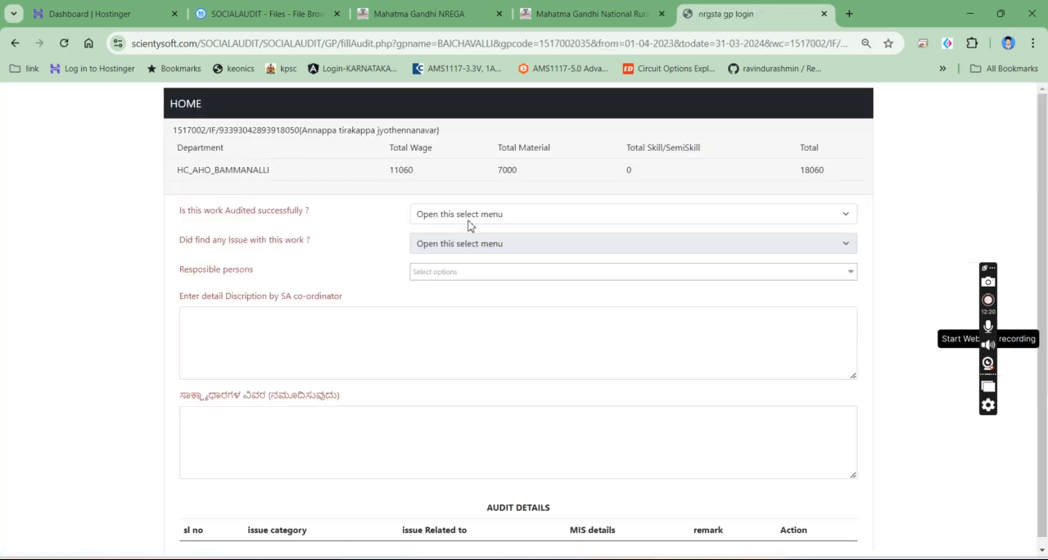
{"action": "left_click", "coordinate": [468, 221]}
{"action": "left_click", "coordinate": [461, 251]}
{"action": "left_click", "coordinate": [460, 246]}
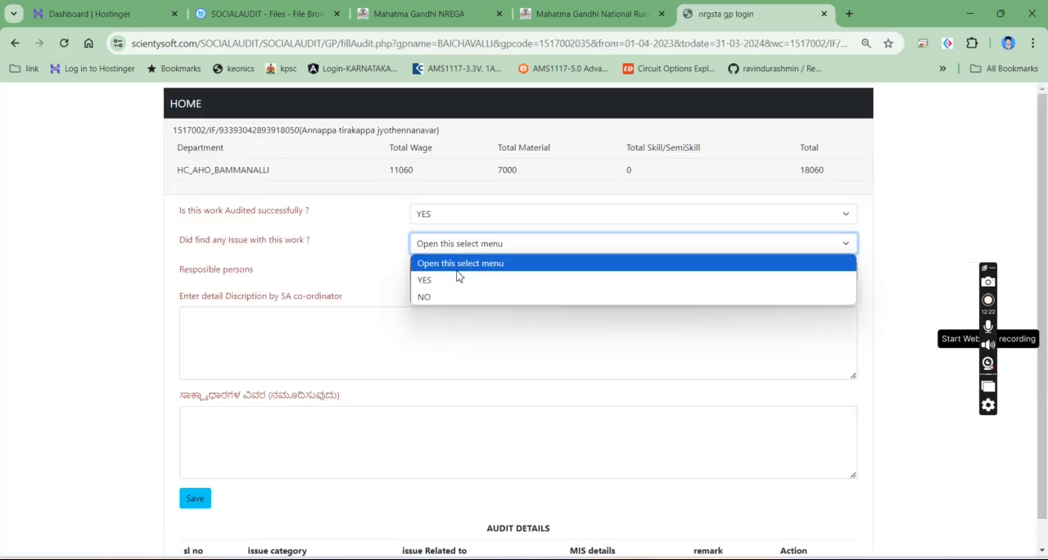
{"action": "left_click", "coordinate": [425, 280]}
- Set the issue type to Financial Misappropriation, with both category and sub category as Payment to person who did not work
{"action": "left_click", "coordinate": [456, 279]}
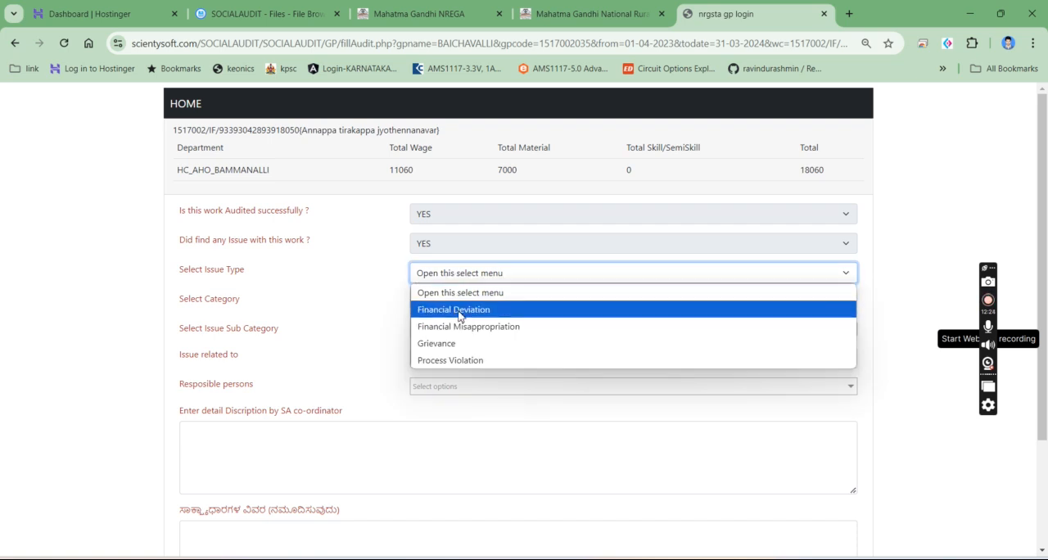
{"action": "left_click", "coordinate": [463, 325]}
{"action": "left_click", "coordinate": [461, 305]}
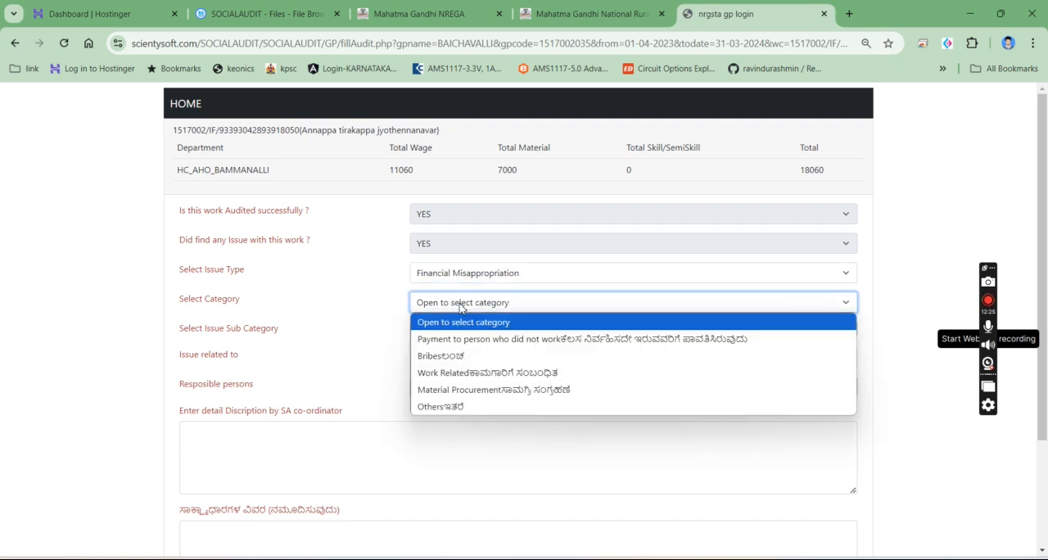
{"action": "left_click", "coordinate": [451, 270]}
{"action": "left_click", "coordinate": [451, 270]}
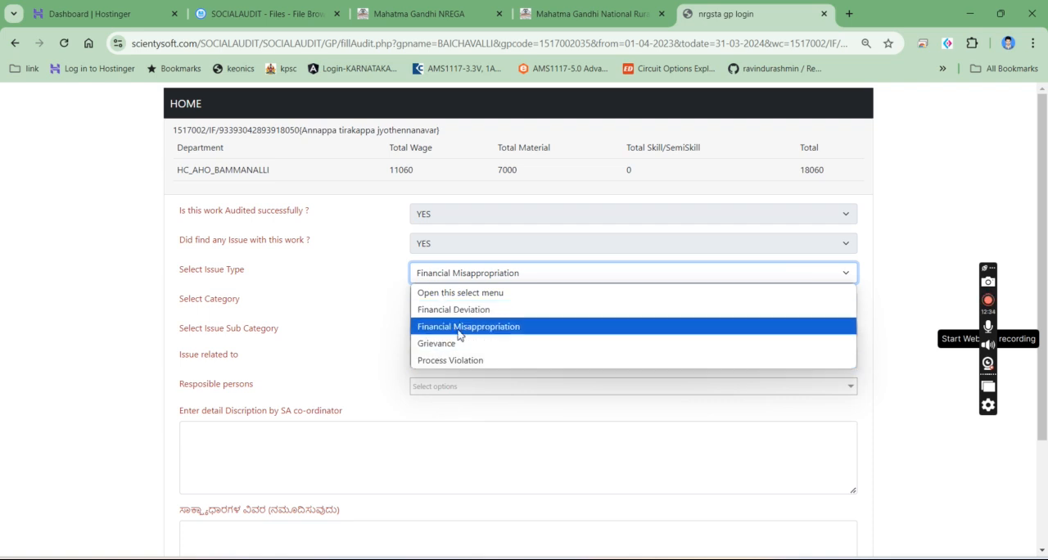
{"action": "left_click", "coordinate": [459, 332]}
{"action": "left_click", "coordinate": [466, 304]}
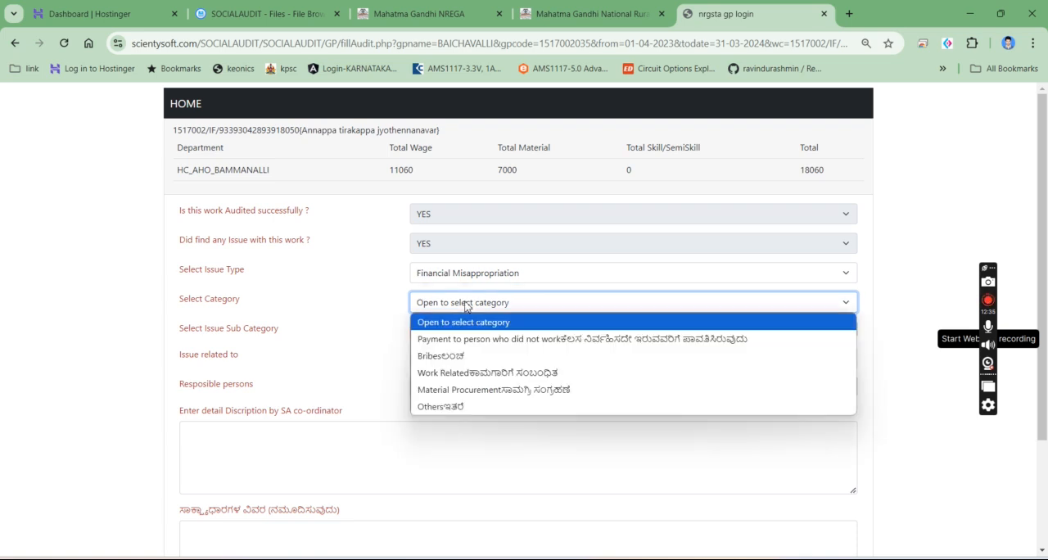
{"action": "left_click", "coordinate": [469, 346]}
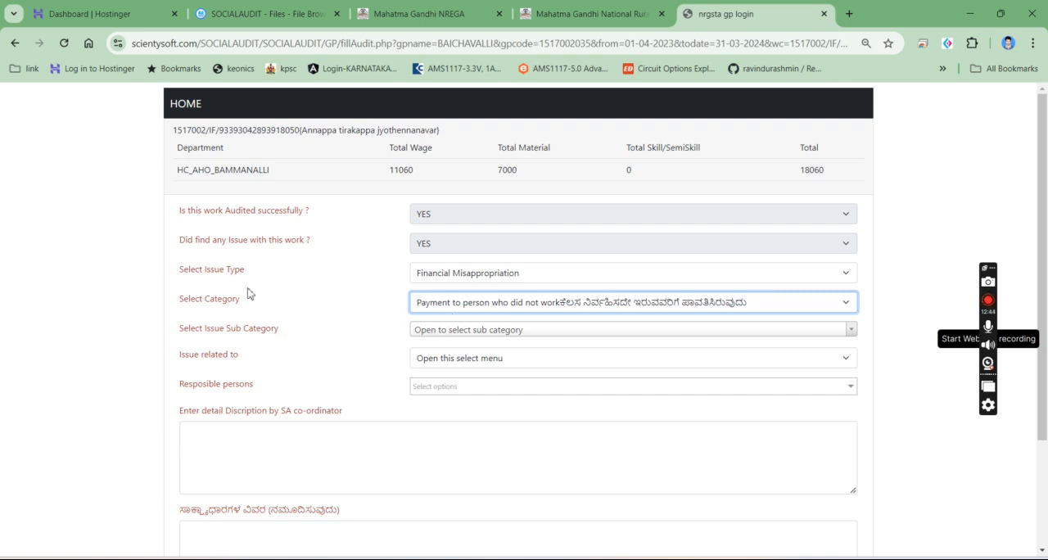
{"action": "left_click", "coordinate": [458, 333]}
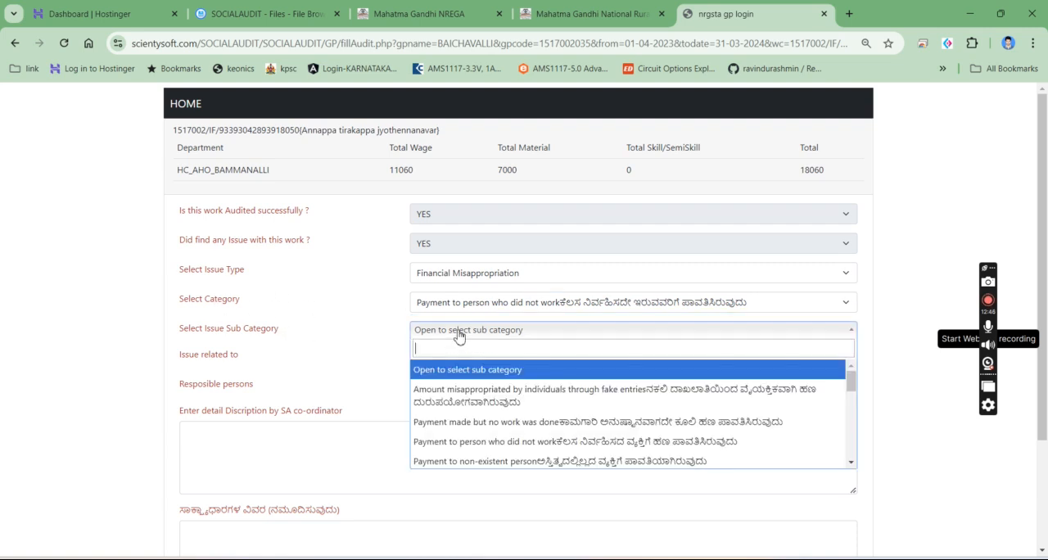
{"action": "left_click", "coordinate": [474, 442]}
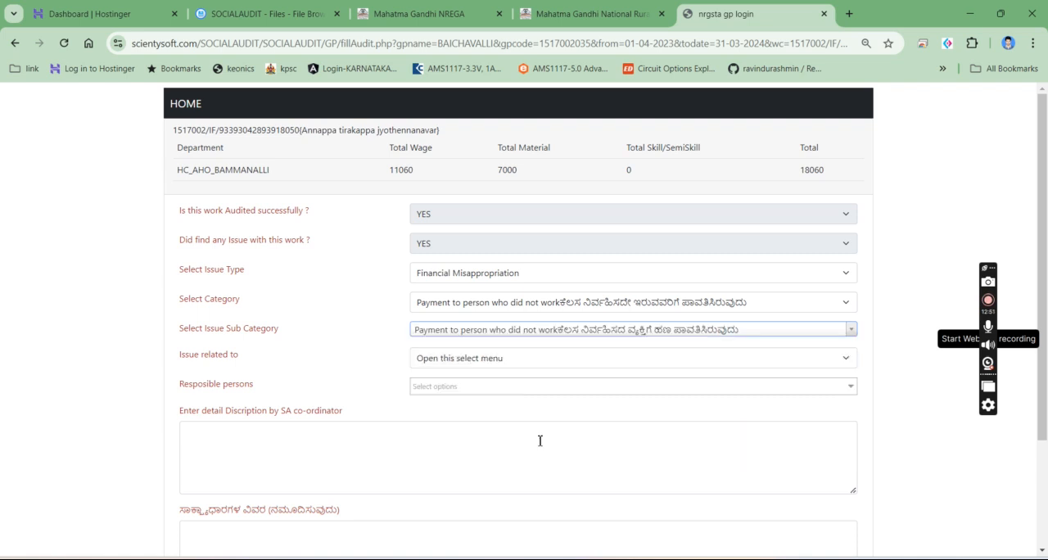
- Relate the issue to WAGE(NMR) and select NMR 7112
{"action": "left_click", "coordinate": [429, 359]}
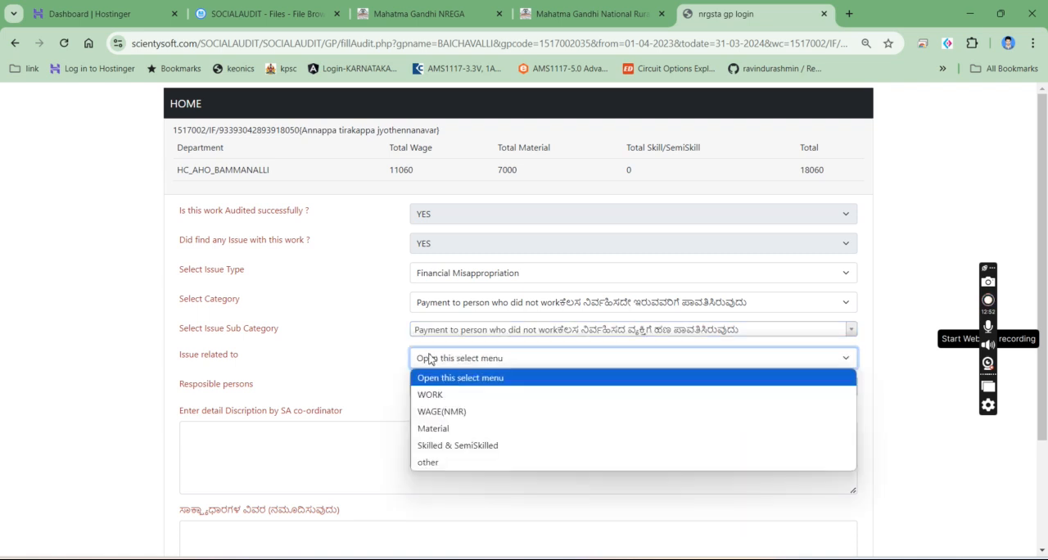
{"action": "left_click", "coordinate": [440, 412]}
{"action": "left_click", "coordinate": [434, 388]}
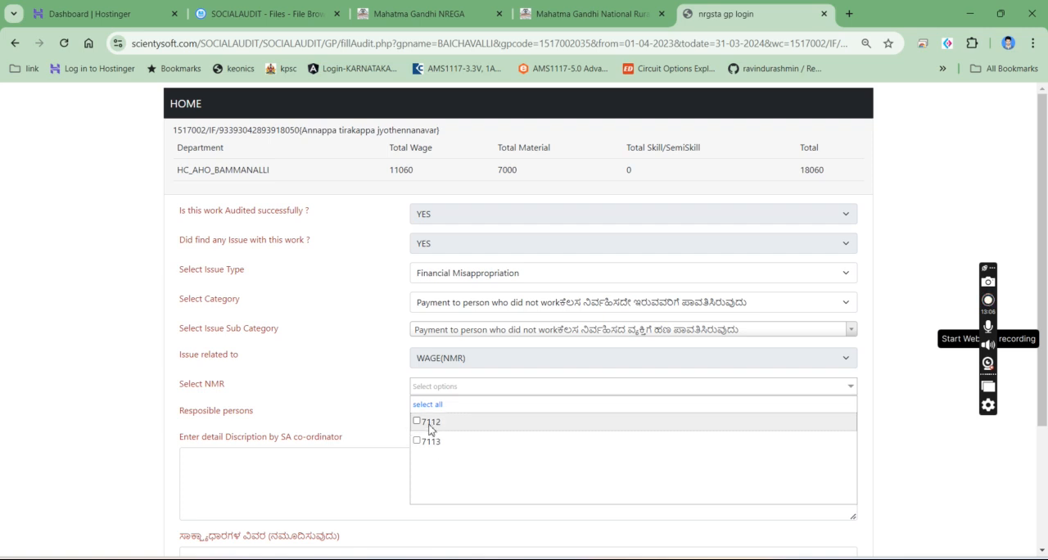
{"action": "left_click", "coordinate": [429, 422]}
{"action": "left_click", "coordinate": [399, 400]}
- Select the second and third listed workers of NMR 7112 for the issue
{"action": "left_click", "coordinate": [422, 413]}
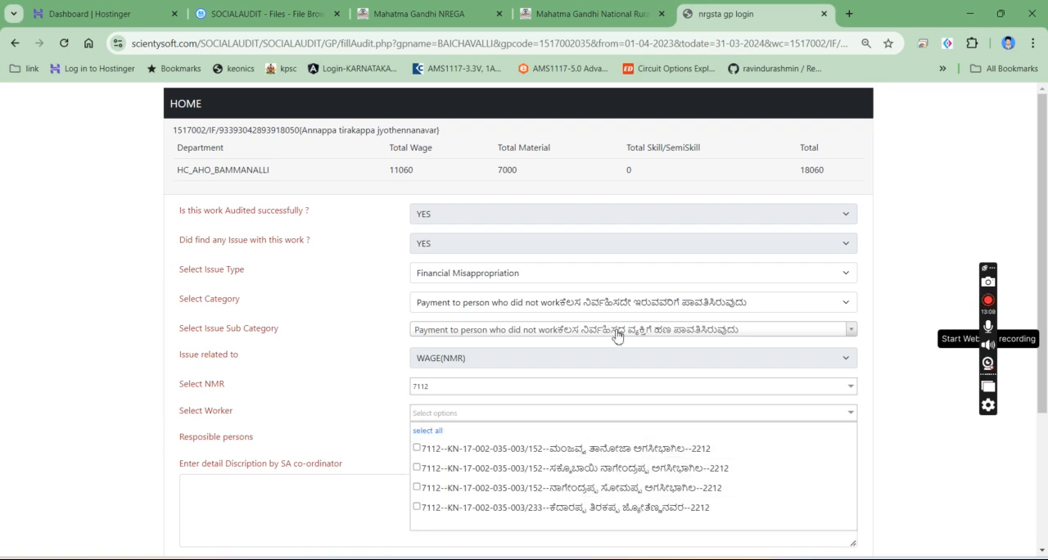
{"action": "left_click", "coordinate": [418, 469]}
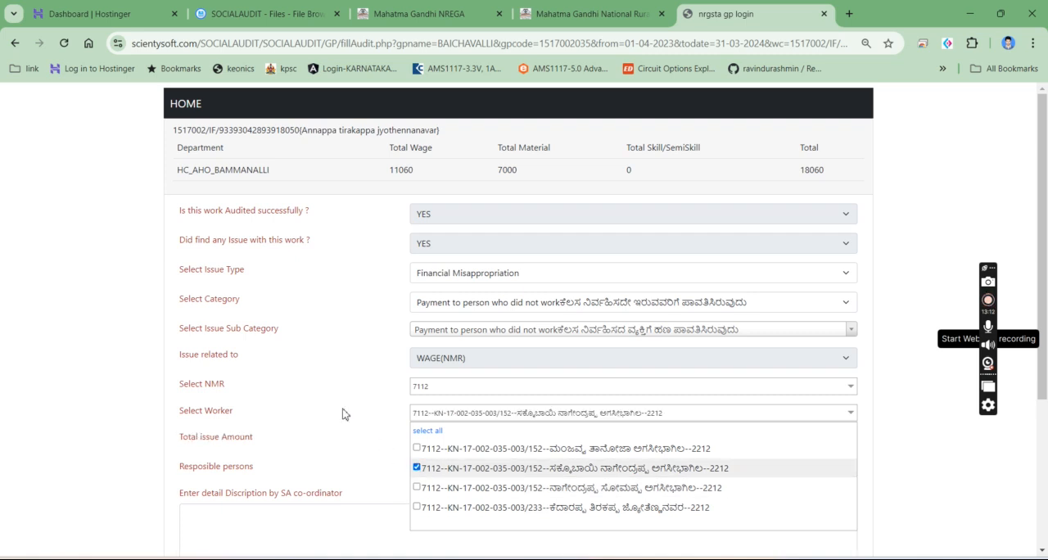
{"action": "left_click", "coordinate": [346, 415]}
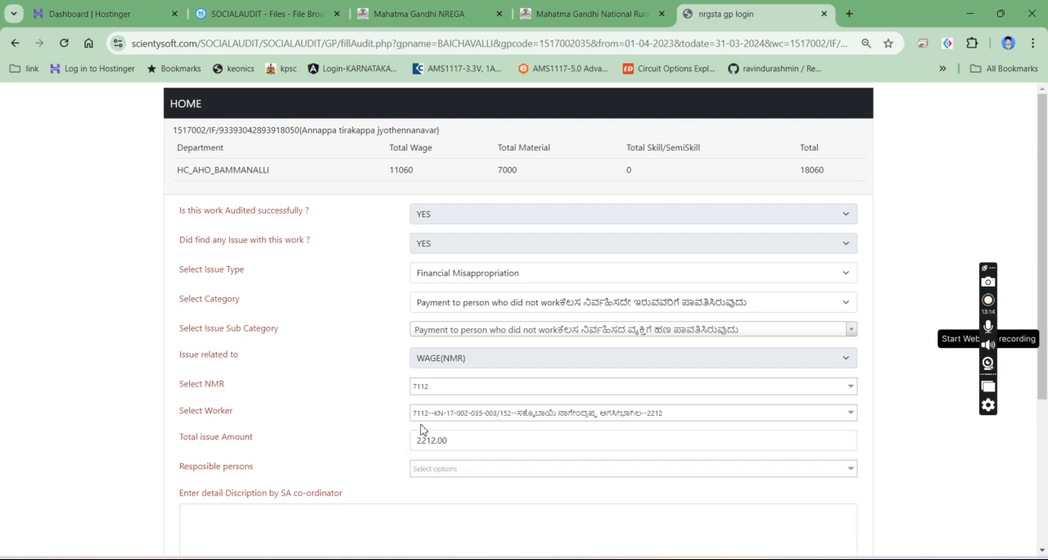
{"action": "left_click", "coordinate": [456, 416]}
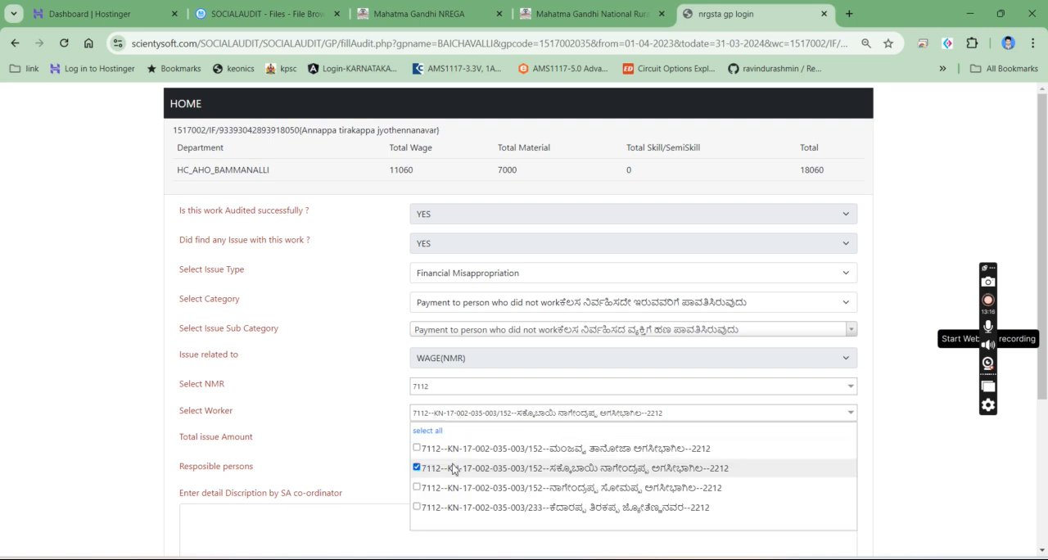
{"action": "left_click", "coordinate": [453, 488]}
{"action": "left_click", "coordinate": [355, 413]}
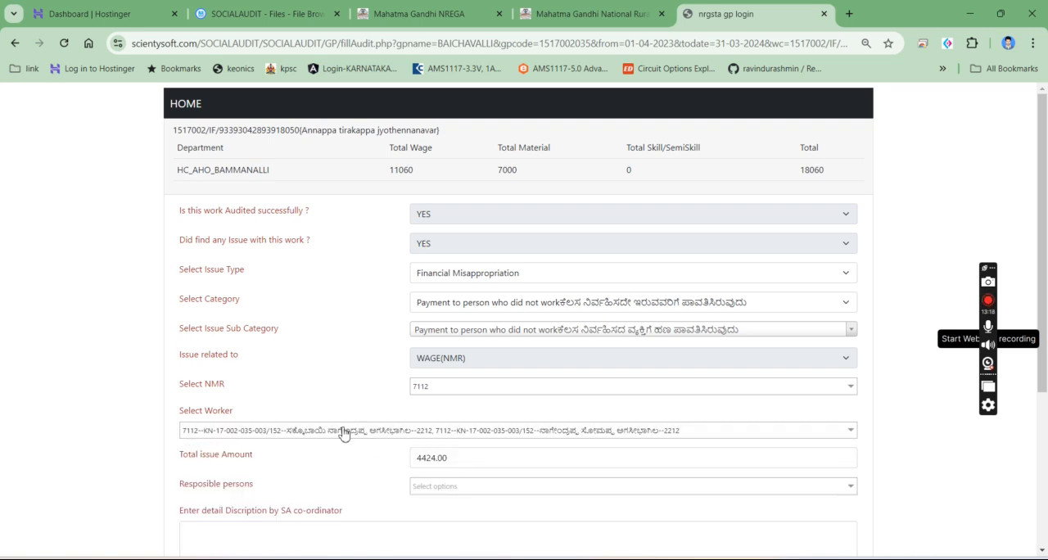
- Add the first listed worker of NMR 7112 to the selection and check the total issue amount
{"action": "left_click_drag", "start_coordinate": [417, 460], "coordinate": [481, 461]}
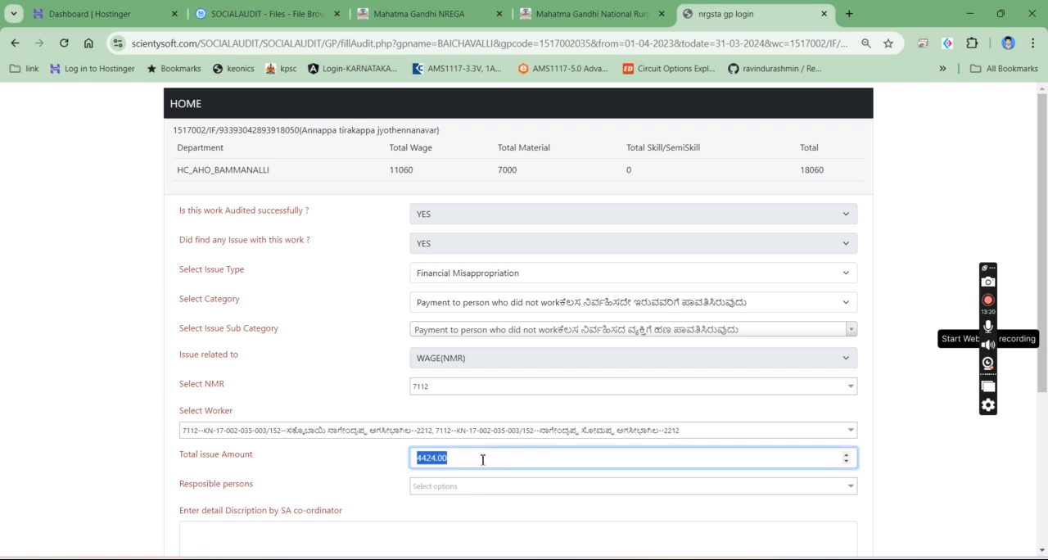
{"action": "left_click", "coordinate": [474, 439]}
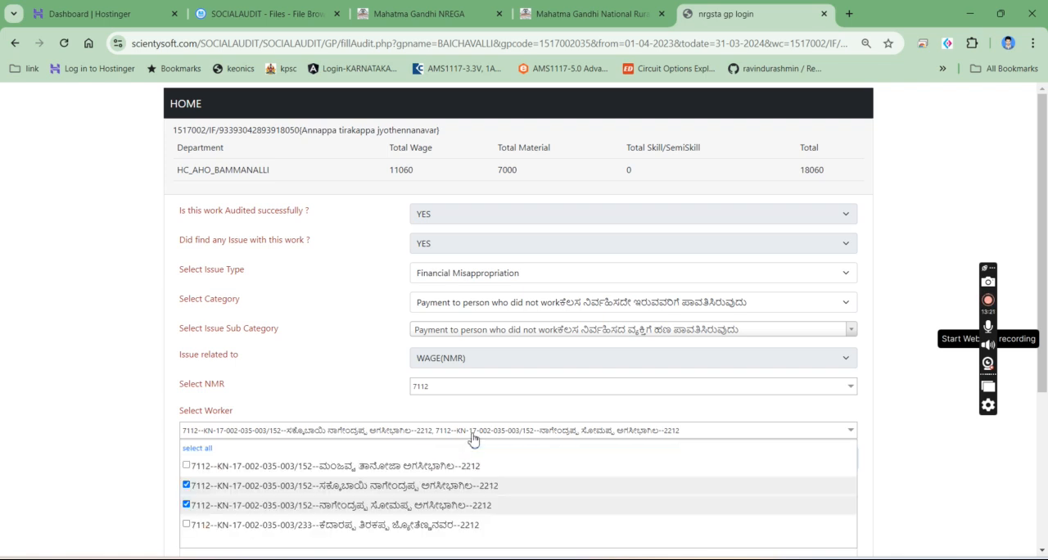
{"action": "left_click", "coordinate": [391, 467]}
{"action": "left_click", "coordinate": [363, 411]}
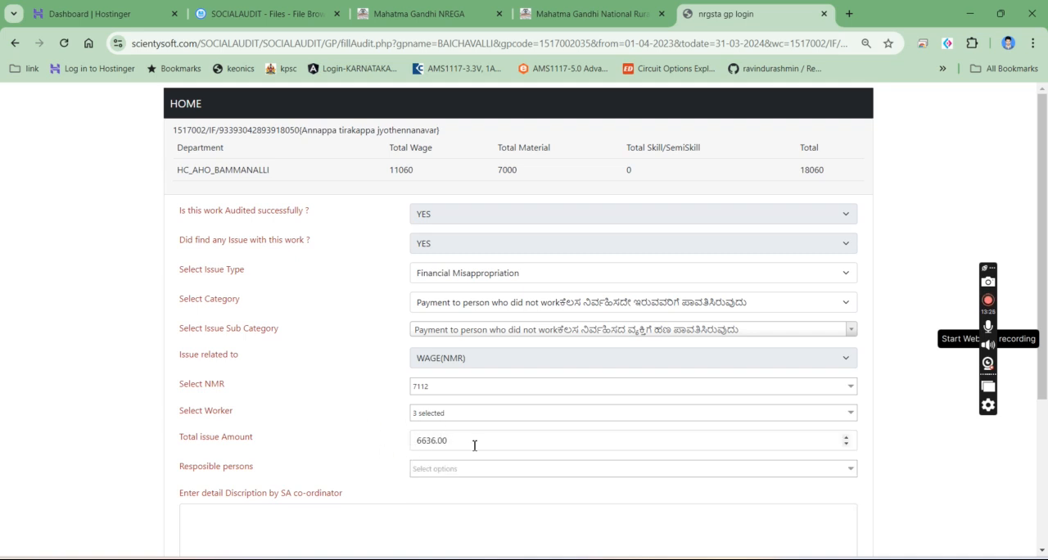
{"action": "left_click_drag", "start_coordinate": [418, 440], "coordinate": [573, 438]}
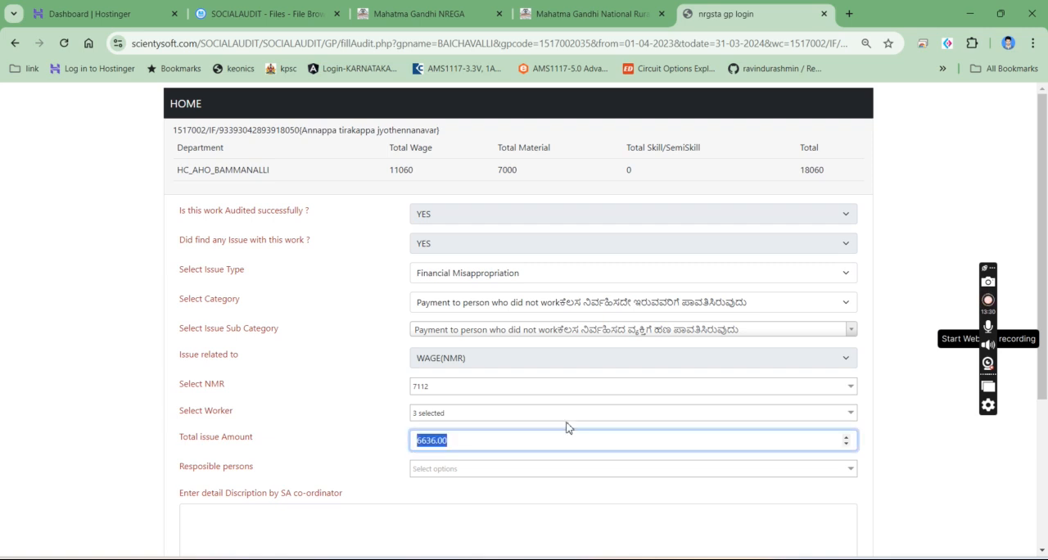
- Undo the trial edit of the total issue amount and check the options in the responsible persons list
{"action": "type", "text": "12"}
{"action": "key", "text": "ctrl+z"}
{"action": "left_click", "coordinate": [330, 415]}
{"action": "left_click", "coordinate": [422, 473]}
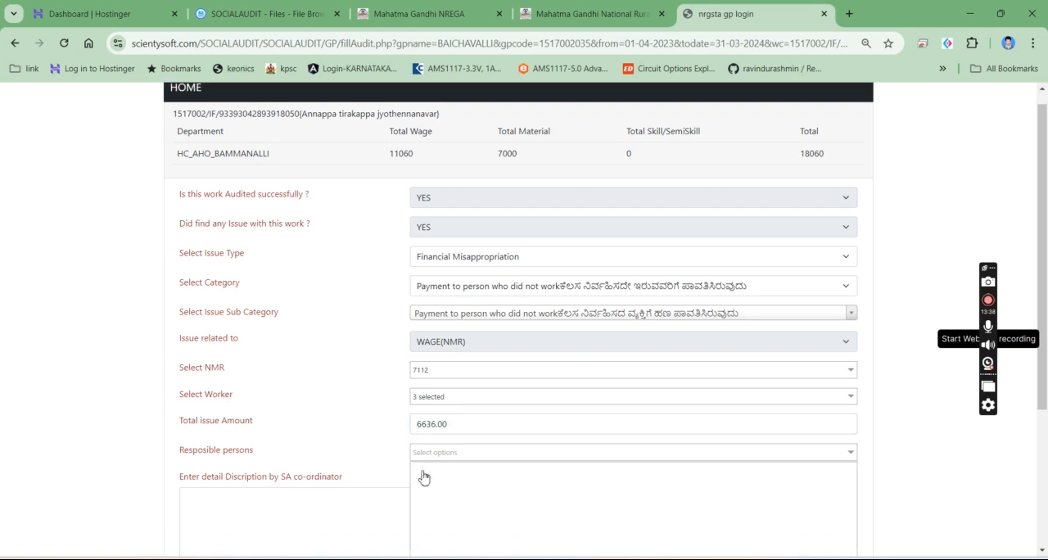
{"action": "scroll", "coordinate": [479, 309], "scroll_direction": "down", "scroll_amount": 3}
{"action": "left_click", "coordinate": [369, 184]}
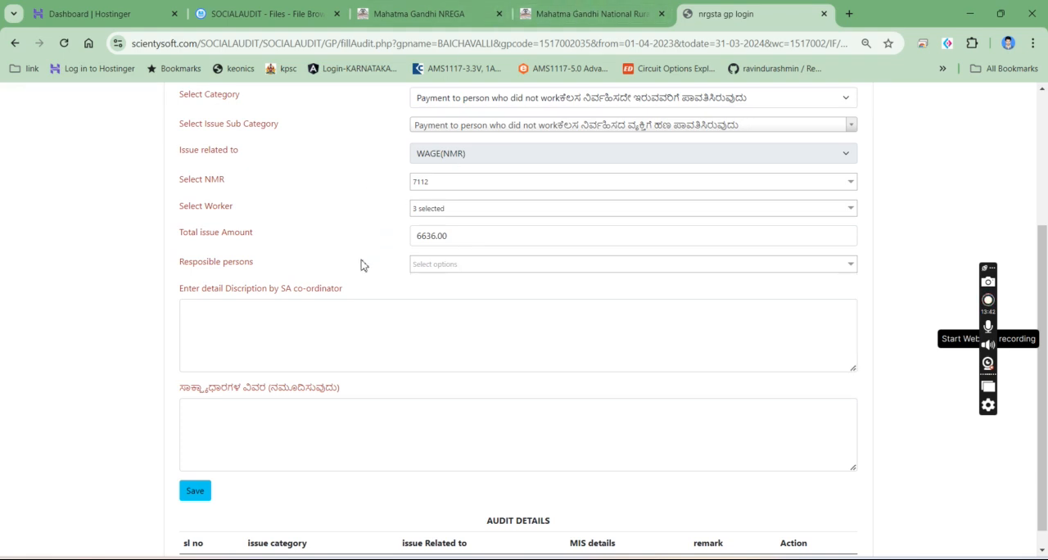
- Open nrgstat.in in a new browser tab and go to the social audit login page
{"action": "left_click", "coordinate": [848, 14]}
{"action": "left_click", "coordinate": [643, 12]}
{"action": "left_click", "coordinate": [543, 44]}
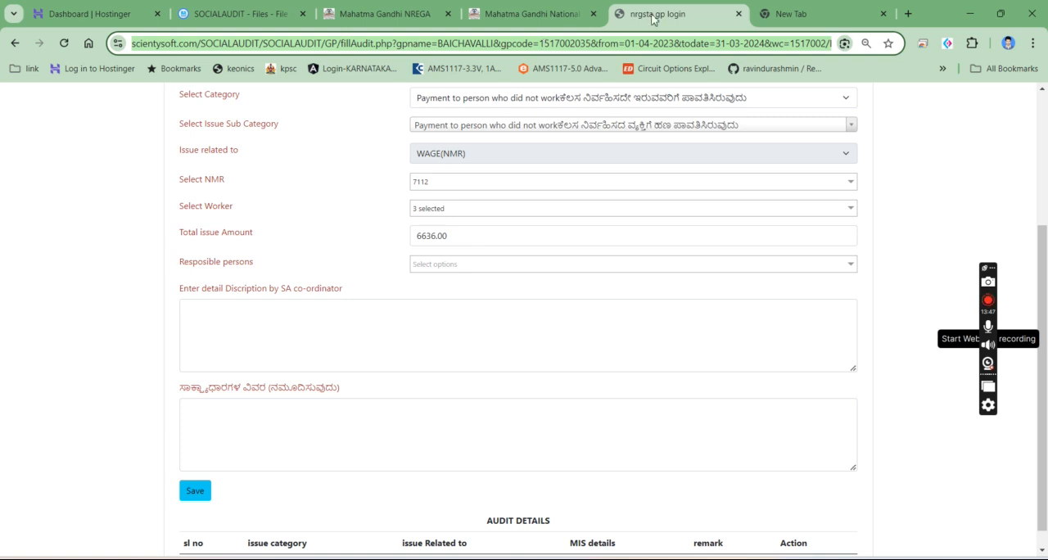
{"action": "left_click", "coordinate": [801, 8]}
{"action": "type", "text": "nrgstat.in"}
{"action": "key", "text": "Return"}
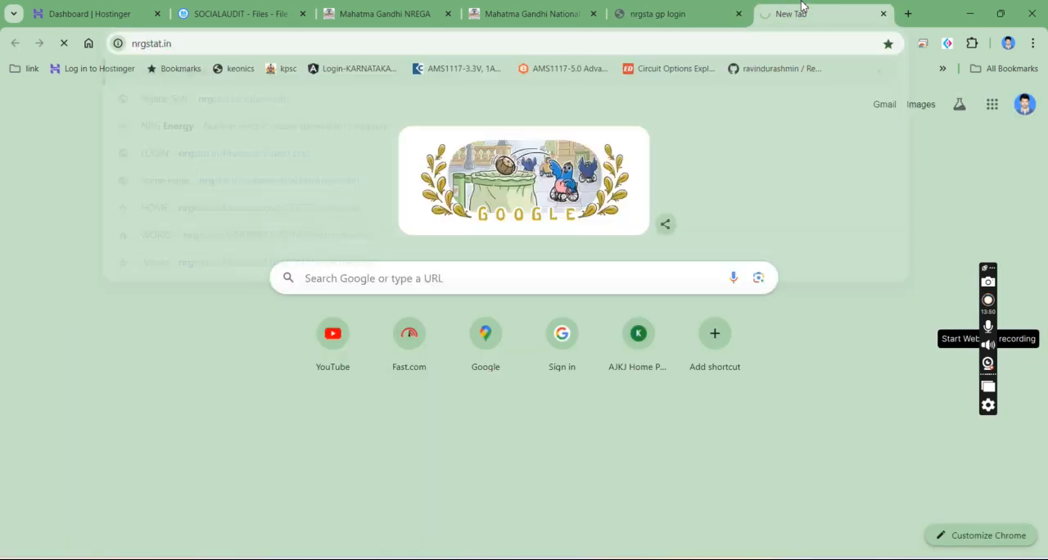
{"action": "left_click", "coordinate": [497, 176]}
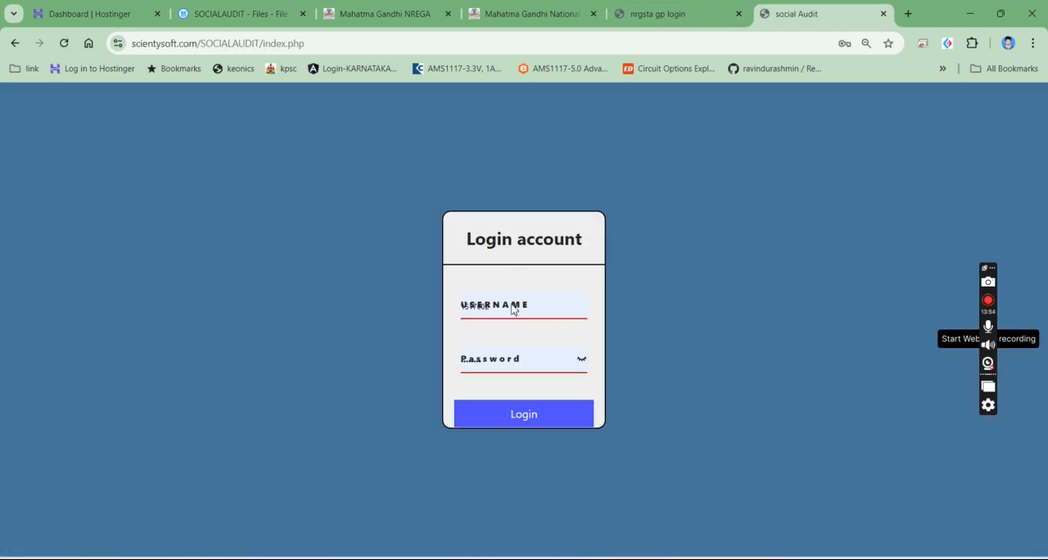
- Log in with the saved credentials and open the Grama Panchayath officer details form for 2023-2024
{"action": "left_click", "coordinate": [528, 414]}
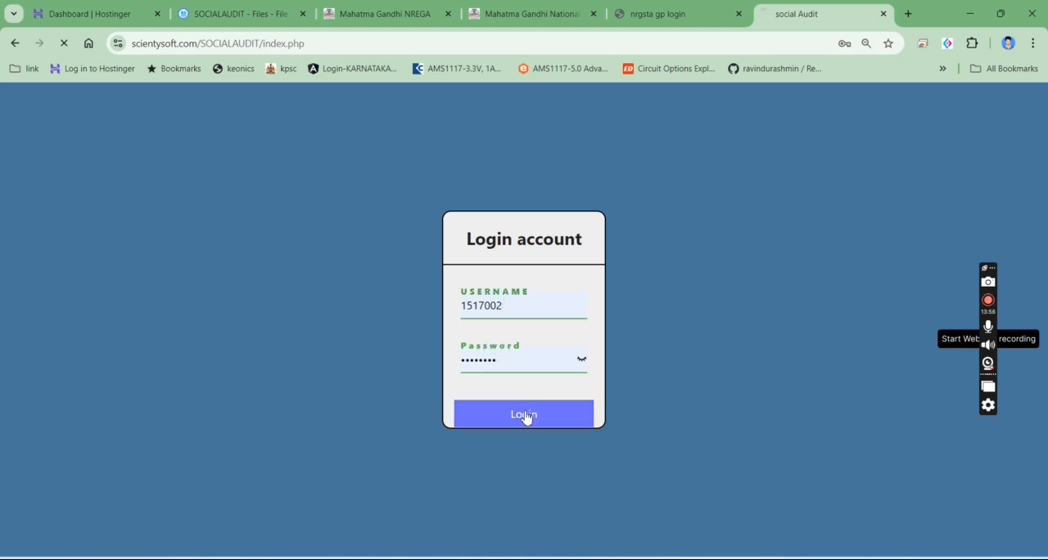
{"action": "left_click", "coordinate": [294, 181]}
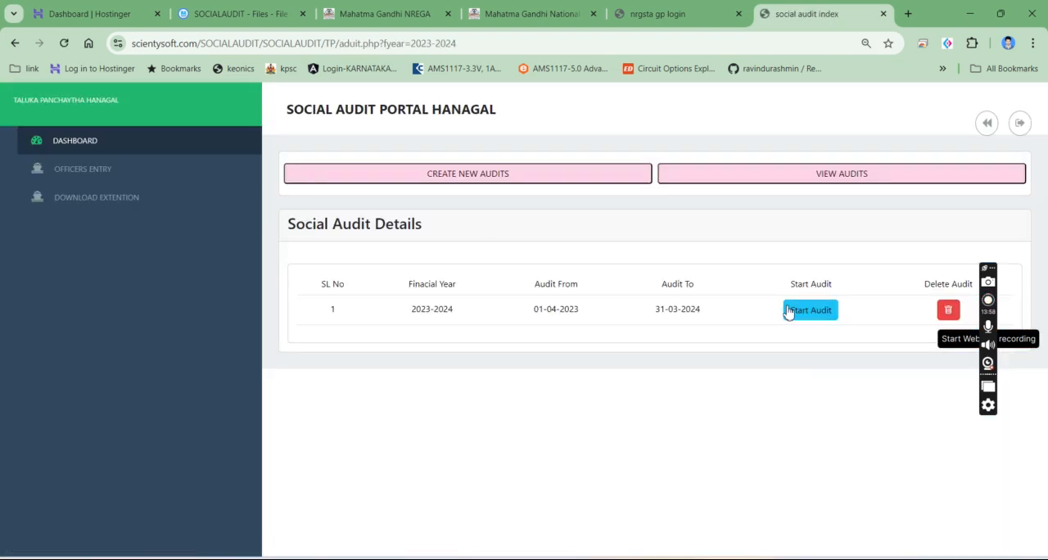
{"action": "left_click", "coordinate": [105, 167]}
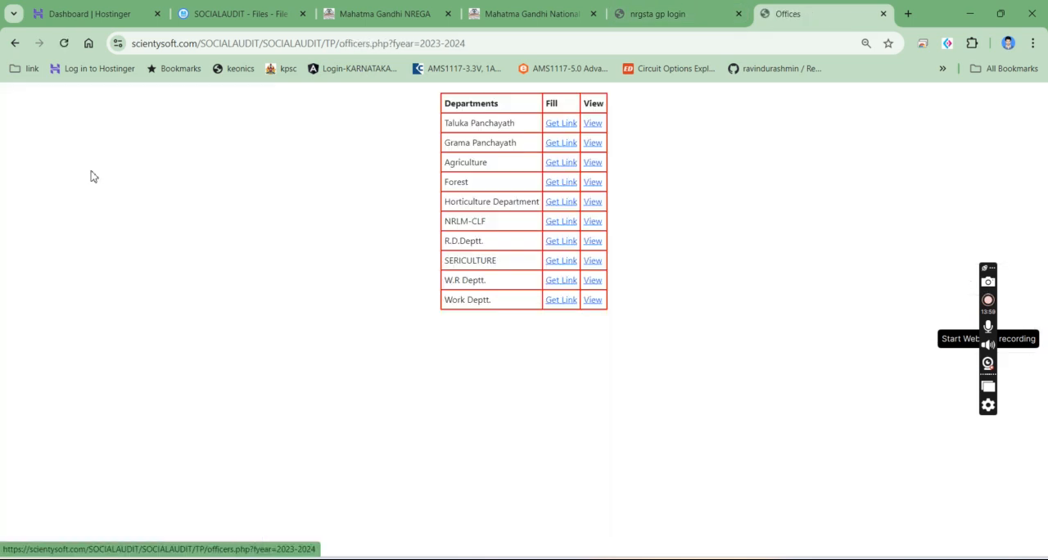
{"action": "left_click", "coordinate": [557, 145]}
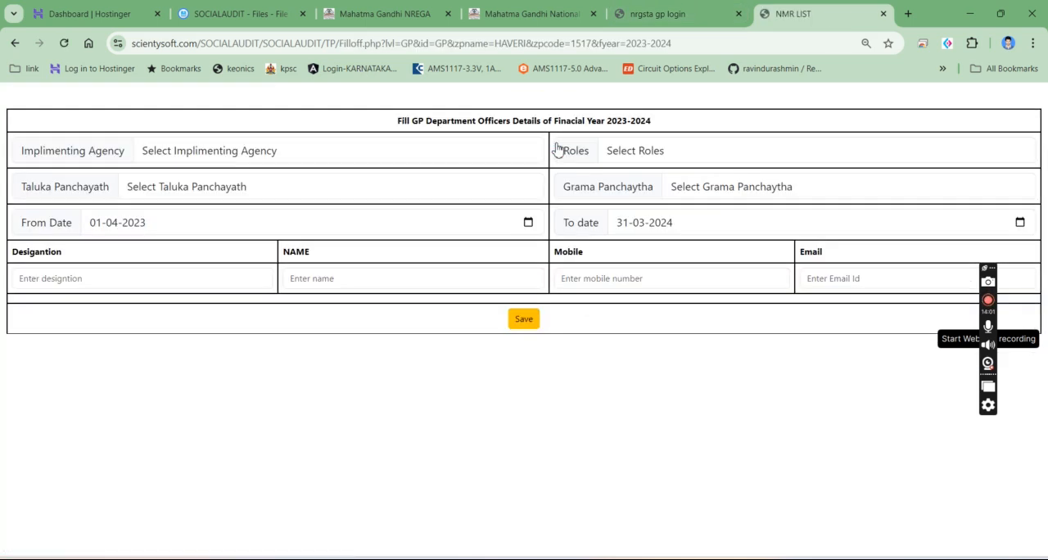
- Set the implementing agency to Grama Panchayatha, role to PDO, Taluka Panchayath to HANAGAL and Grama Panchayath to BAICHAVALLI
{"action": "left_click", "coordinate": [318, 149]}
{"action": "left_click", "coordinate": [190, 195]}
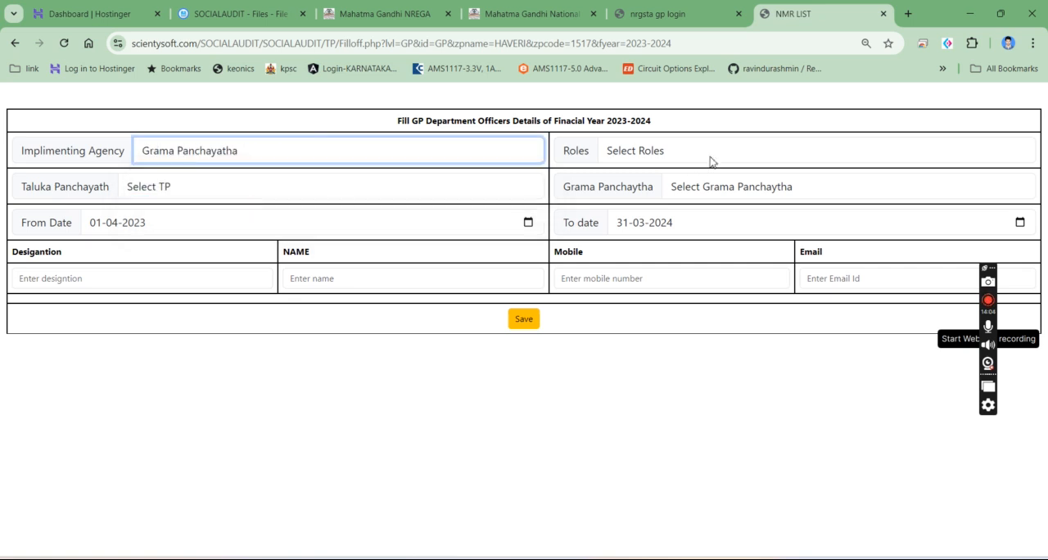
{"action": "left_click", "coordinate": [708, 157]}
{"action": "left_click", "coordinate": [692, 194]}
{"action": "left_click", "coordinate": [208, 185]}
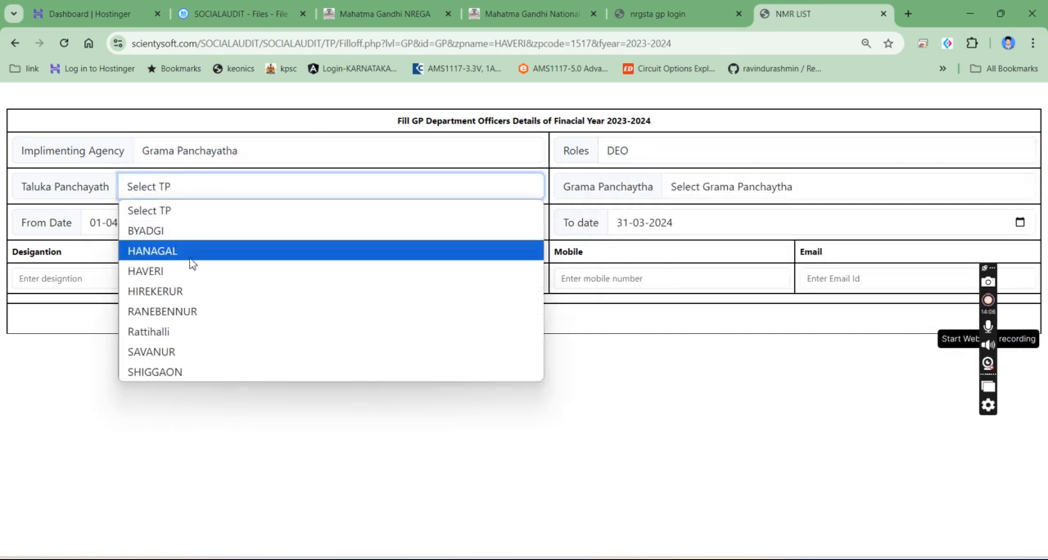
{"action": "left_click", "coordinate": [186, 241]}
{"action": "left_click", "coordinate": [666, 187]}
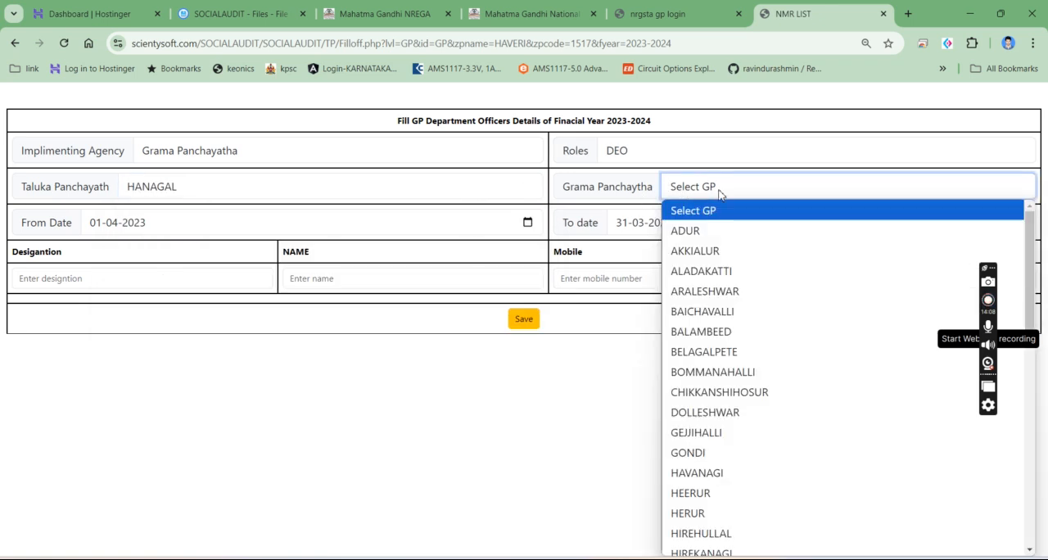
{"action": "left_click", "coordinate": [708, 316]}
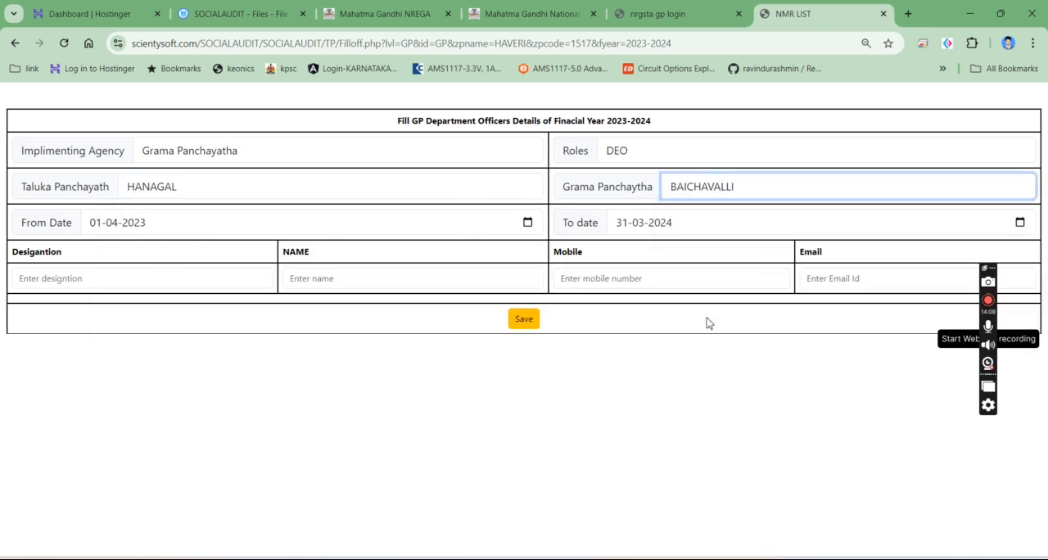
{"action": "left_click", "coordinate": [625, 155]}
{"action": "left_click", "coordinate": [631, 239]}
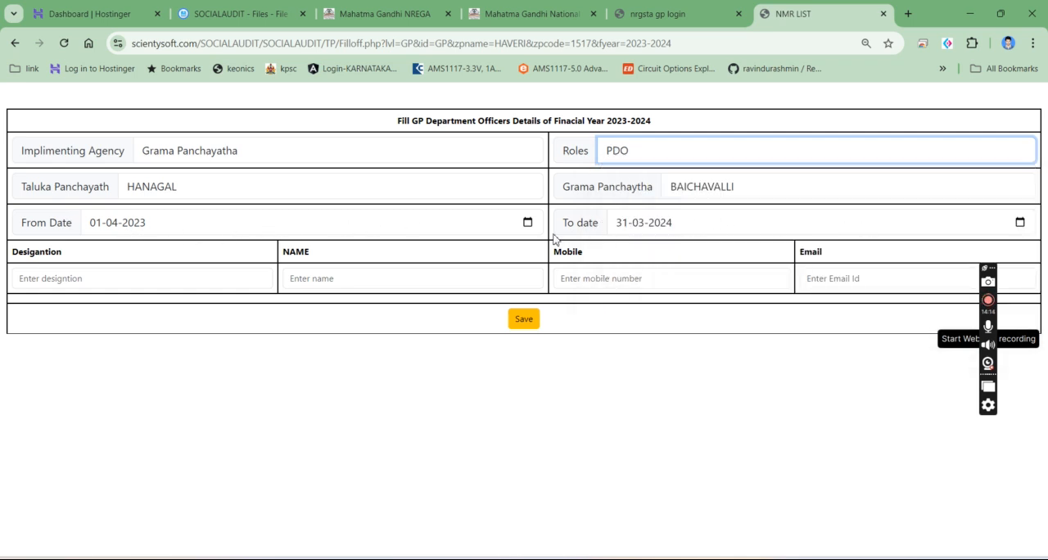
- Enter PDO as the officer's designation
{"action": "left_click", "coordinate": [136, 280]}
{"action": "type", "text": "pdo1"}
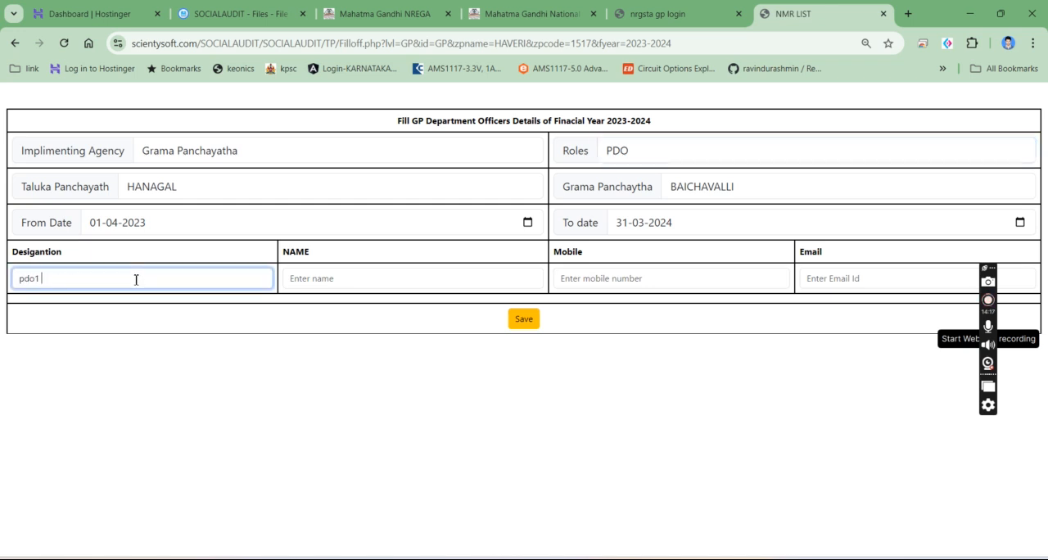
{"action": "key", "text": "Tab"}
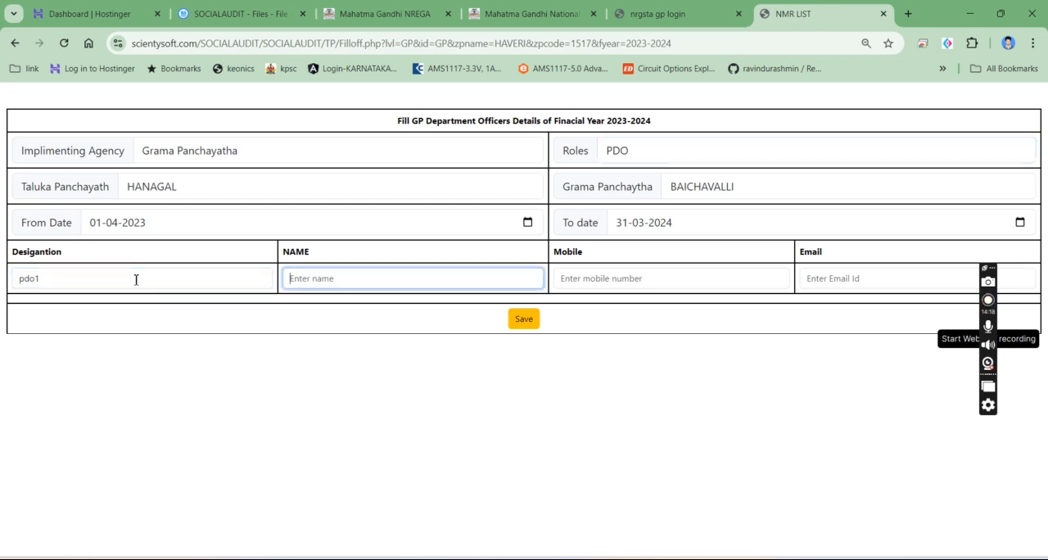
{"action": "left_click", "coordinate": [136, 279]}
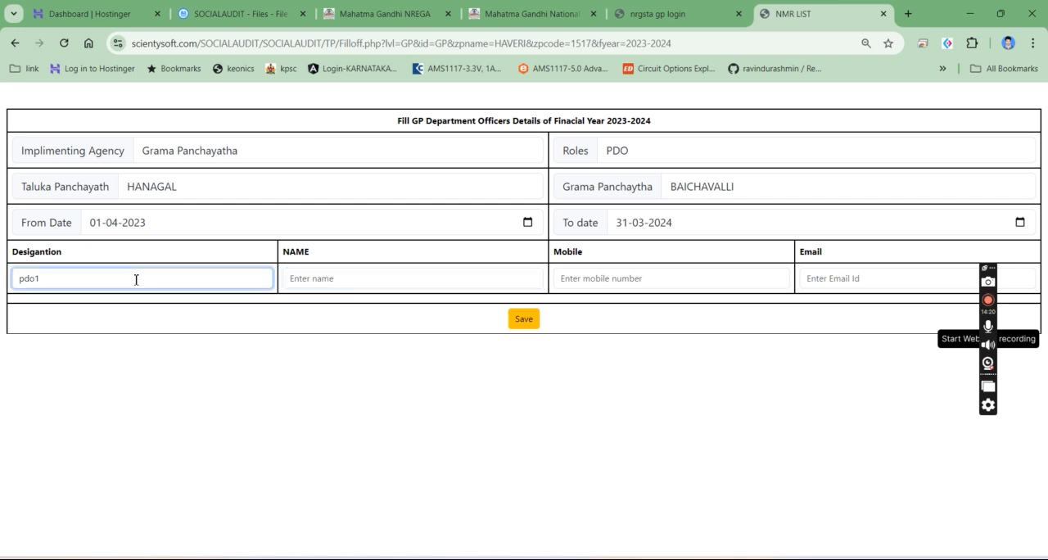
{"action": "key", "text": "BackSpace"}
{"action": "key", "text": "BackSpace"}
{"action": "type", "text": "PDO"}
{"action": "key", "text": "Tab"}
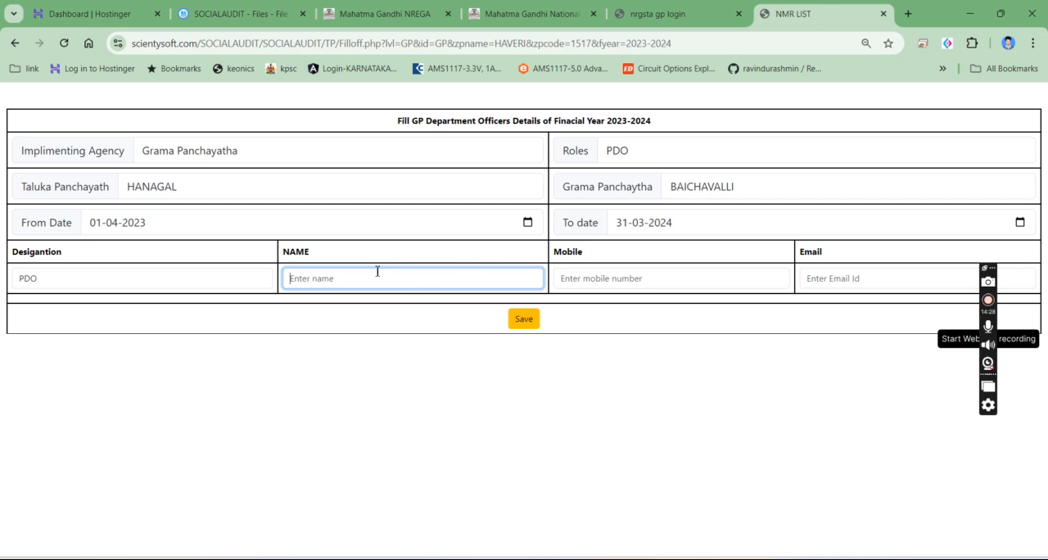
- Enter "testing" as the officer's name and fill in the officer's mobile number
{"action": "type", "text": "x"}
{"action": "key", "text": "BackSpace"}
{"action": "type", "text": "testing"}
{"action": "left_click", "coordinate": [682, 286]}
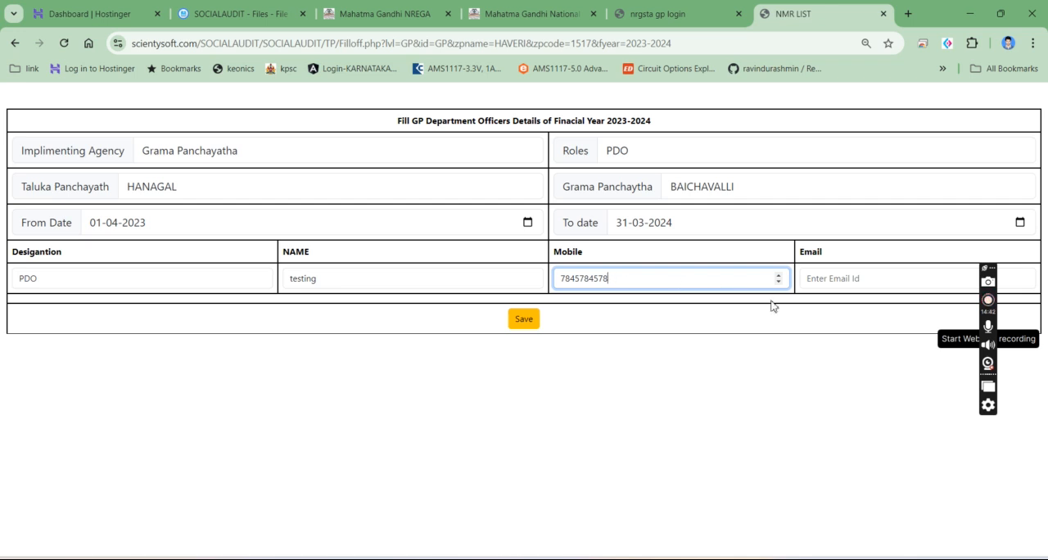
- Fill in the officer's e-mail and save the BAICHAVALLI PDO details
{"action": "left_click", "coordinate": [866, 276]}
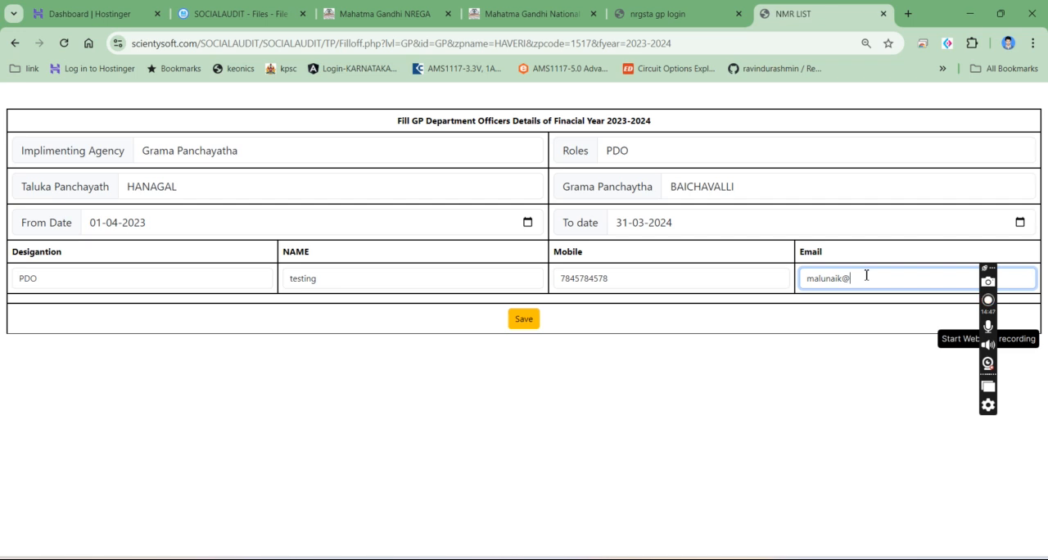
{"action": "key", "text": "Num_Lock"}
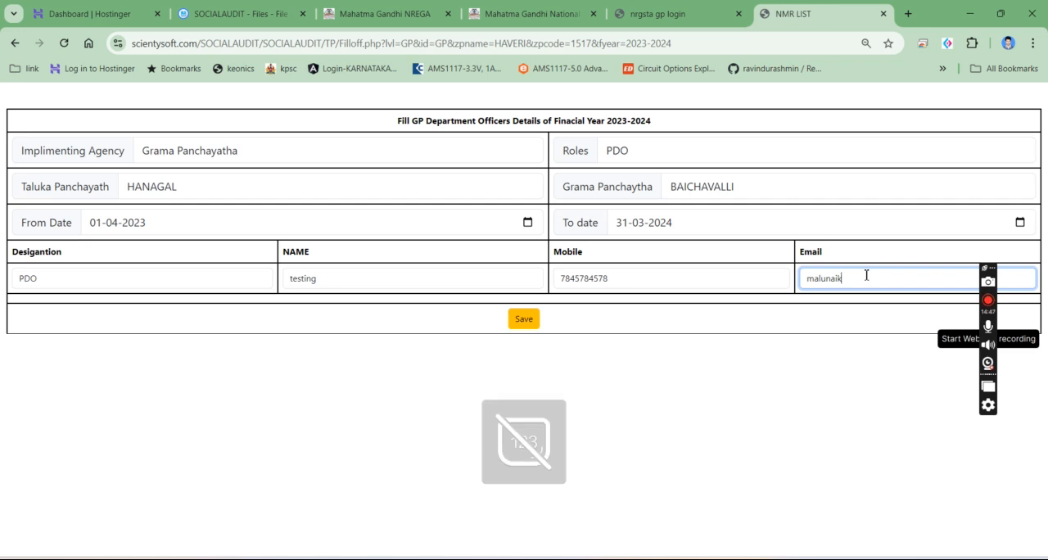
{"action": "key", "text": "Num_Lock"}
{"action": "key", "text": "BackSpace"}
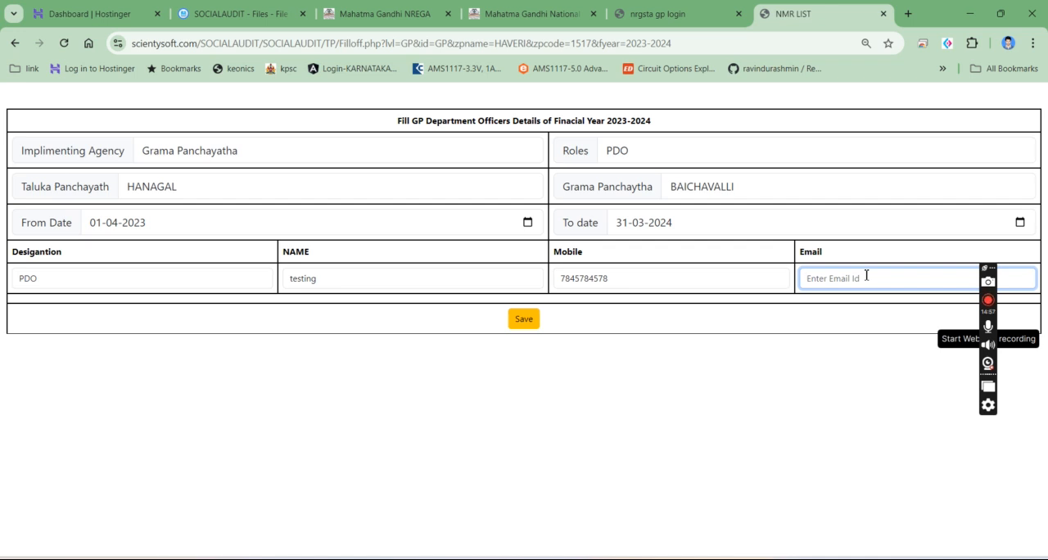
{"action": "left_click", "coordinate": [531, 321]}
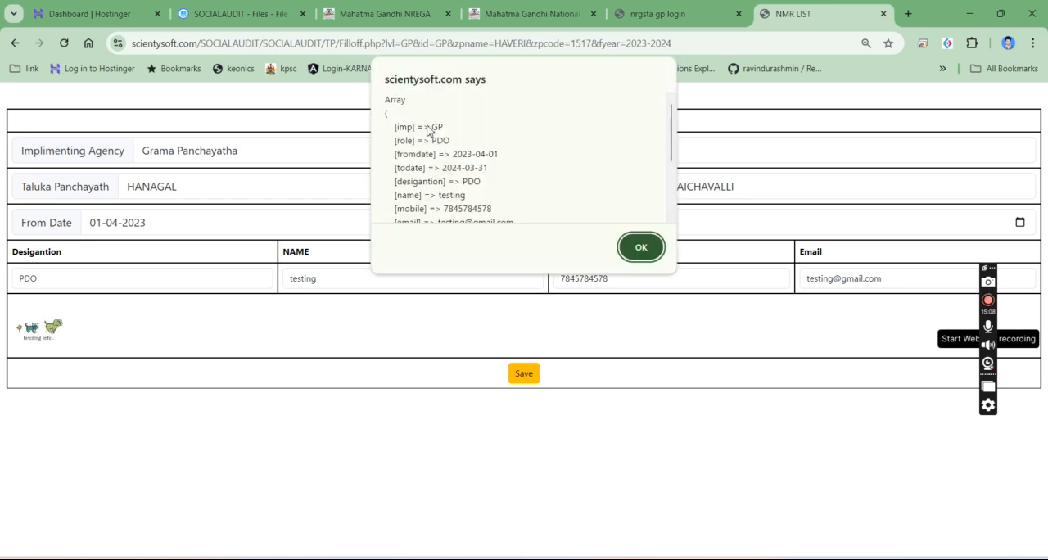
{"action": "scroll", "coordinate": [433, 139], "scroll_direction": "down", "scroll_amount": 2}
{"action": "left_click", "coordinate": [638, 246]}
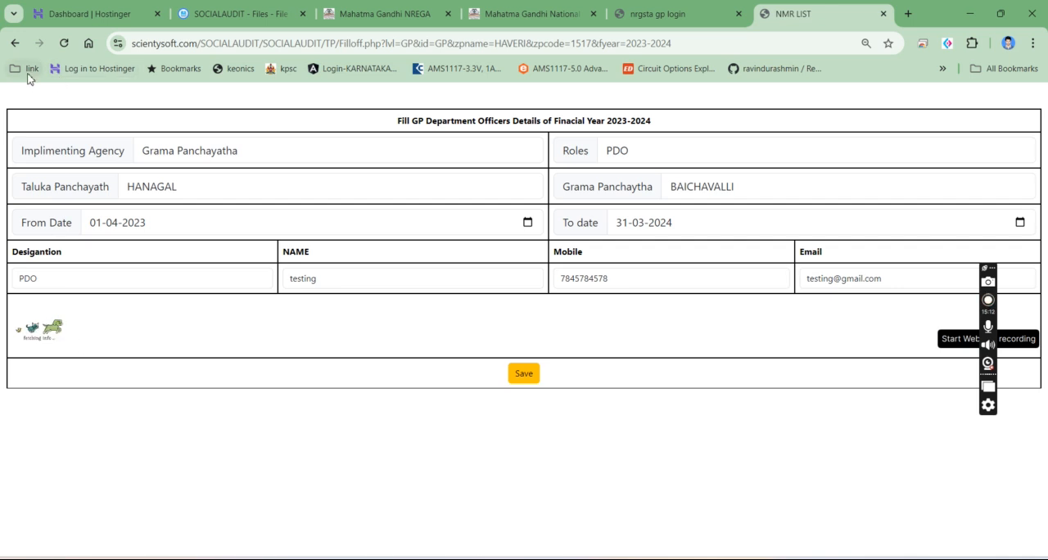
- Return to the work's issue form and check whether the responsible persons list offers the saved officer
{"action": "left_click", "coordinate": [14, 44]}
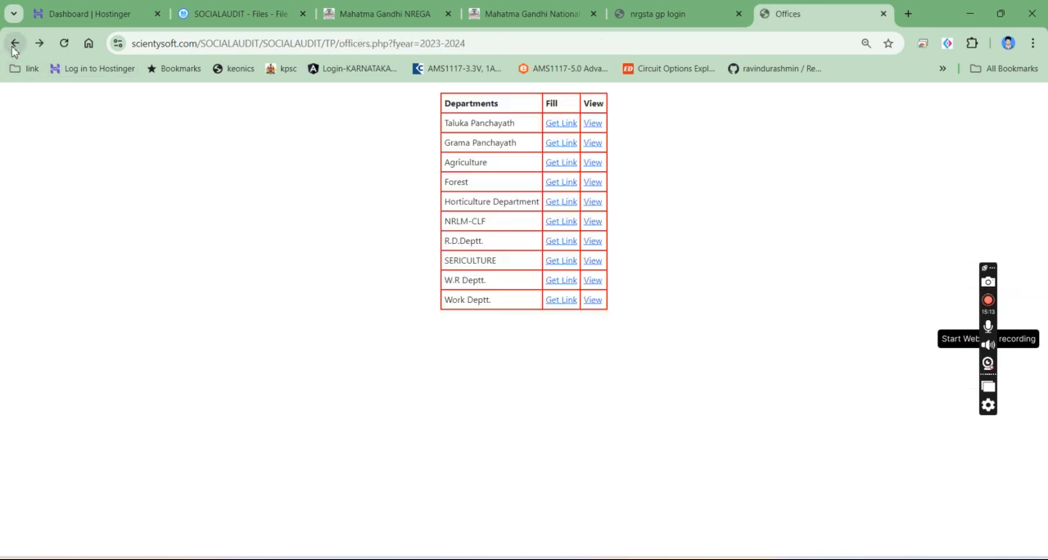
{"action": "left_click", "coordinate": [653, 13]}
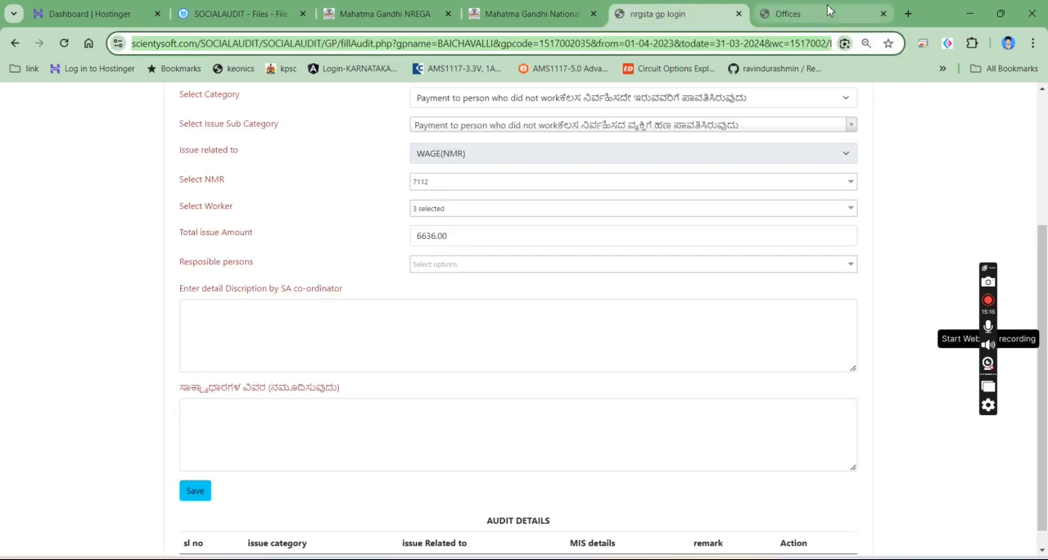
{"action": "scroll", "coordinate": [172, 291], "scroll_direction": "up", "scroll_amount": 3}
{"action": "scroll", "coordinate": [171, 292], "scroll_direction": "down", "scroll_amount": 1}
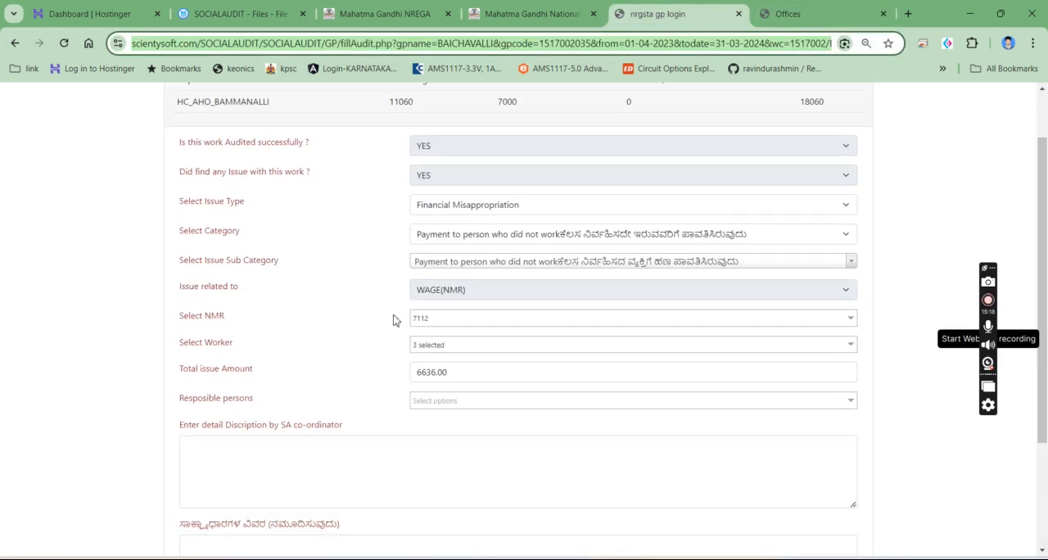
{"action": "left_click", "coordinate": [462, 404]}
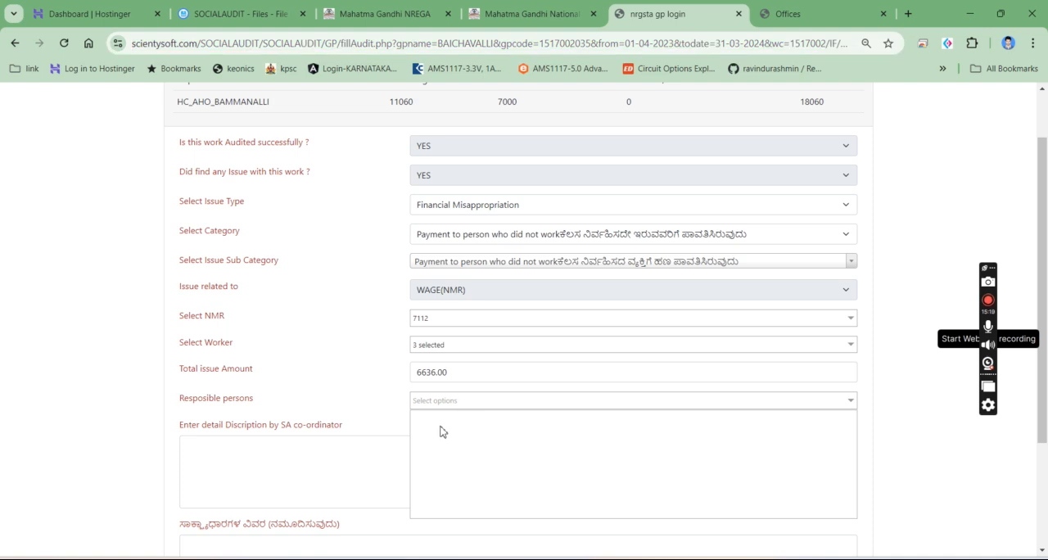
- Reload the audit form and answer YES to both the work being audited successfully and an issue being found
{"action": "left_click", "coordinate": [64, 44]}
{"action": "left_click", "coordinate": [477, 208]}
{"action": "left_click", "coordinate": [466, 243]}
{"action": "left_click", "coordinate": [465, 235]}
{"action": "left_click", "coordinate": [464, 269]}
- Choose Financial Misappropriation as the issue type again, with Payment to person who did not work as category and sub category
{"action": "left_click", "coordinate": [464, 266]}
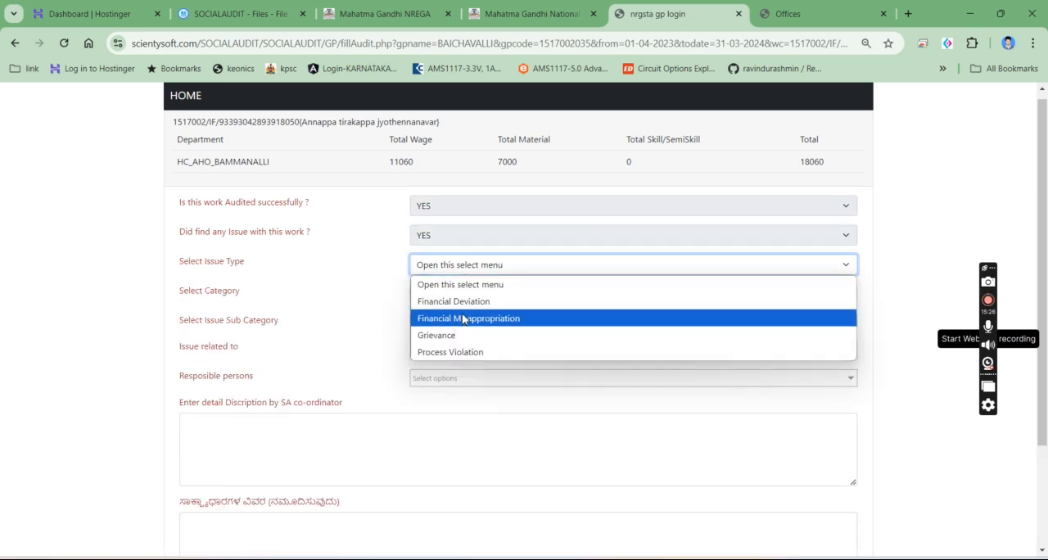
{"action": "left_click", "coordinate": [464, 318]}
{"action": "left_click", "coordinate": [463, 295]}
{"action": "left_click", "coordinate": [471, 331]}
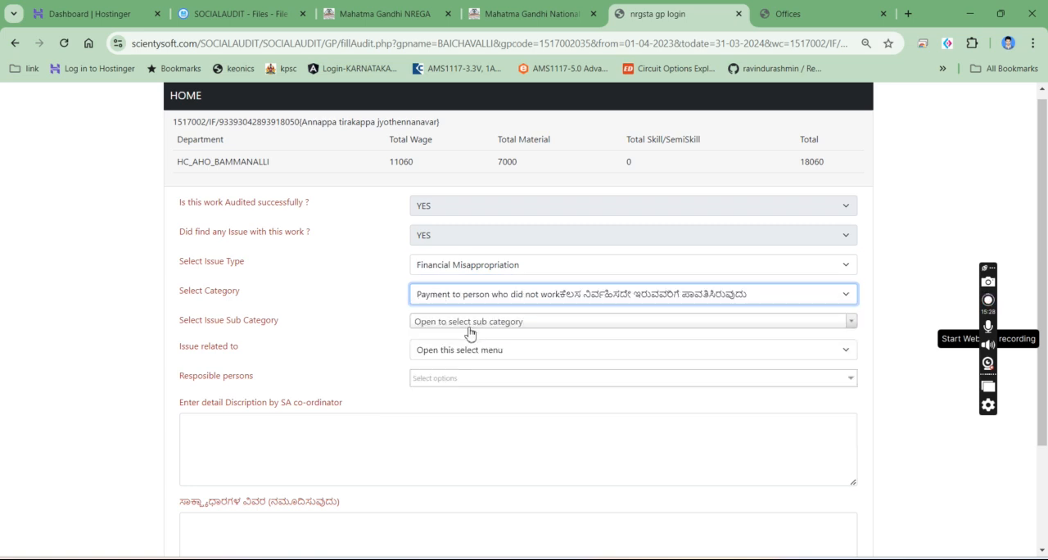
{"action": "left_click", "coordinate": [469, 326]}
{"action": "left_click", "coordinate": [468, 433]}
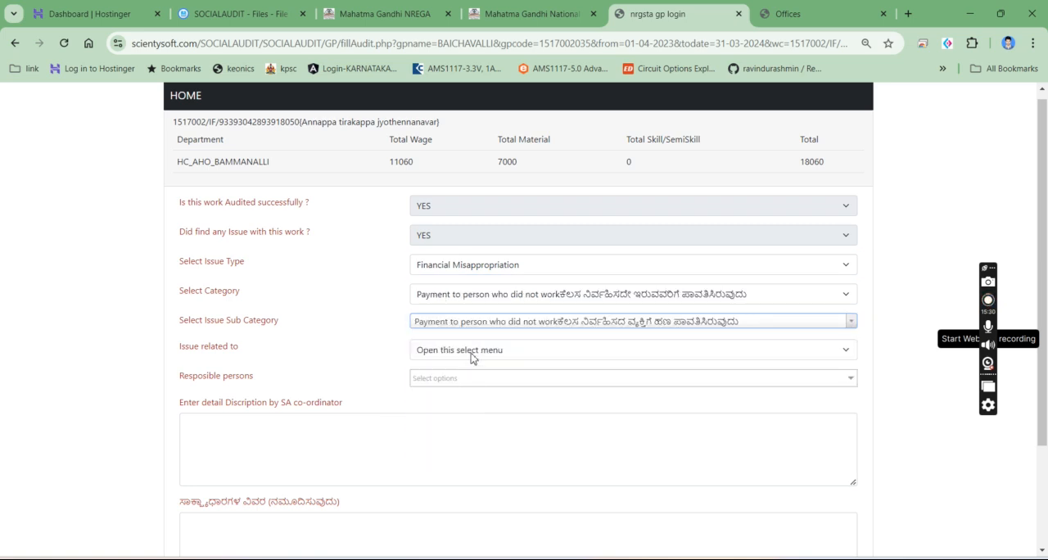
- Relate the issue to WAGE(NMR) and select both NMR 7112 and 7113
{"action": "left_click", "coordinate": [470, 352]}
{"action": "left_click", "coordinate": [448, 401]}
{"action": "left_click", "coordinate": [456, 378]}
{"action": "left_click", "coordinate": [443, 414]}
{"action": "left_click", "coordinate": [438, 438]}
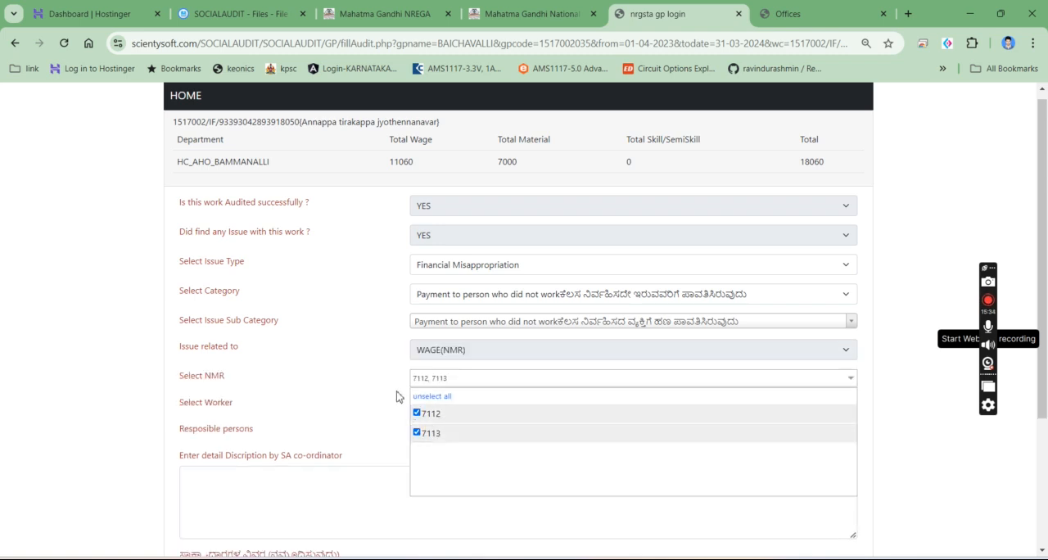
{"action": "left_click", "coordinate": [386, 387]}
- Select the first three listed workers for the issue and open the responsible persons list
{"action": "left_click", "coordinate": [463, 409]}
{"action": "left_click", "coordinate": [456, 457]}
{"action": "left_click", "coordinate": [456, 439]}
{"action": "left_click", "coordinate": [447, 494]}
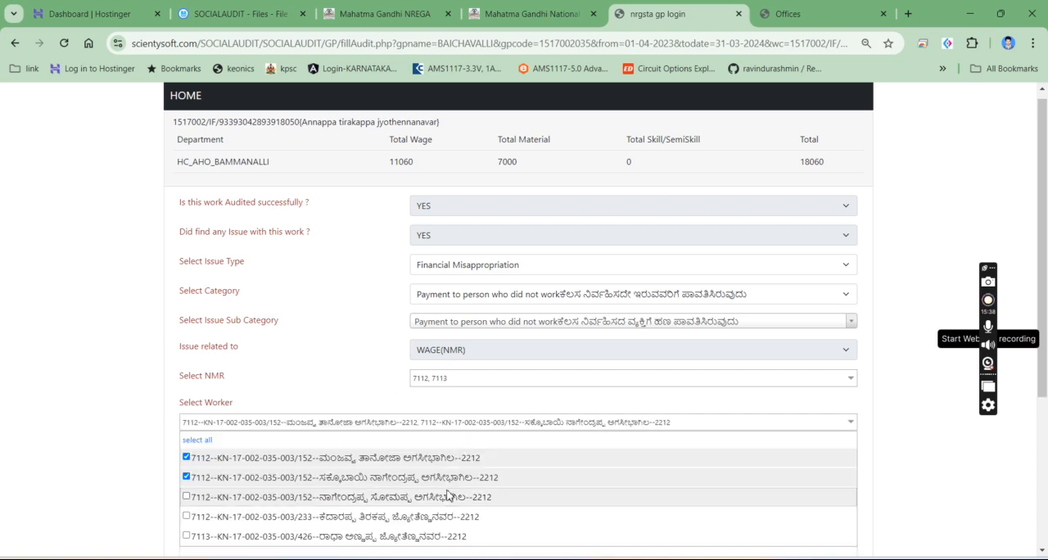
{"action": "left_click", "coordinate": [358, 358]}
{"action": "left_click", "coordinate": [424, 460]}
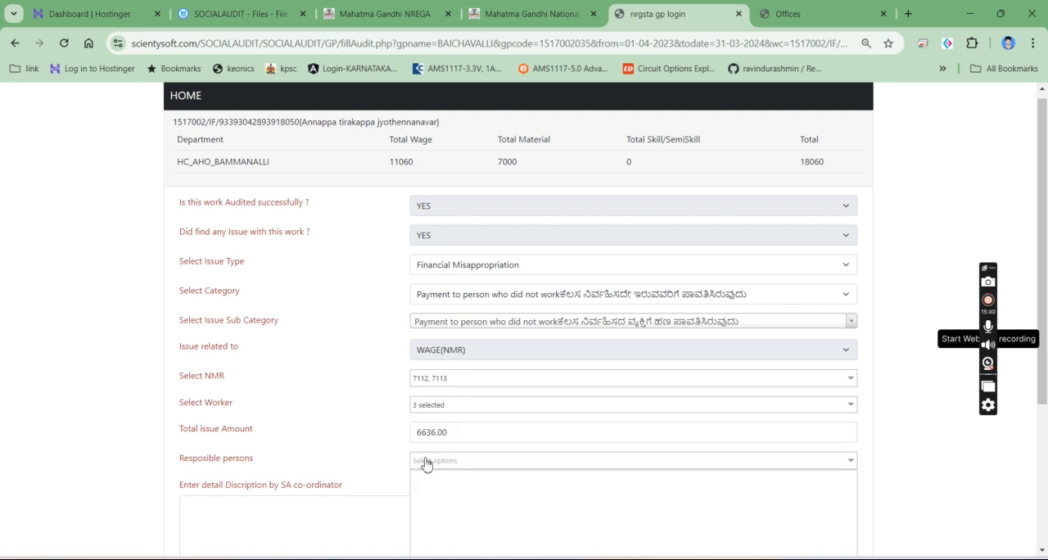
- Check the opened responsible persons list for available officers and close it
{"action": "scroll", "coordinate": [428, 463], "scroll_direction": "down", "scroll_amount": 3}
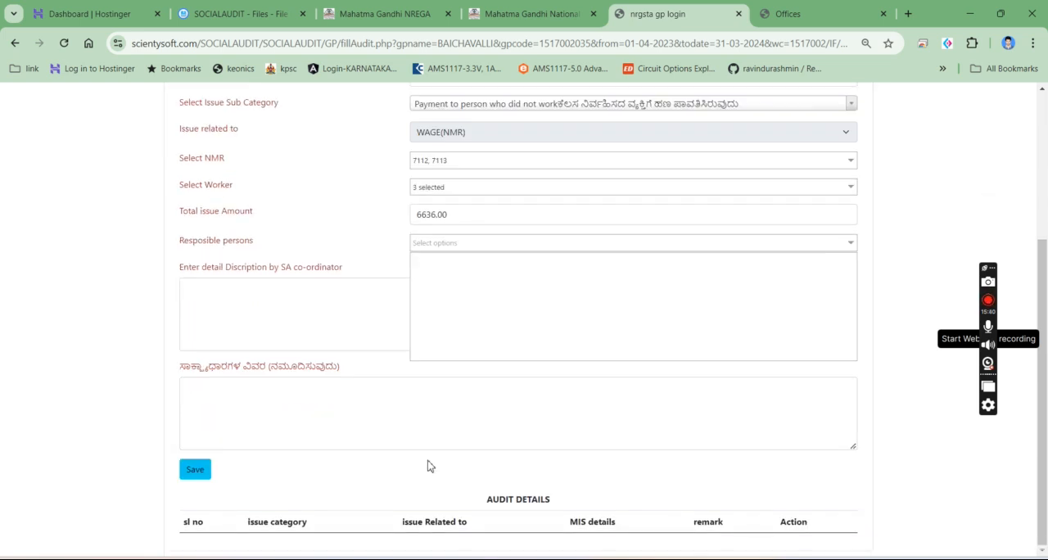
{"action": "double_click", "coordinate": [430, 269]}
{"action": "left_click", "coordinate": [317, 241]}
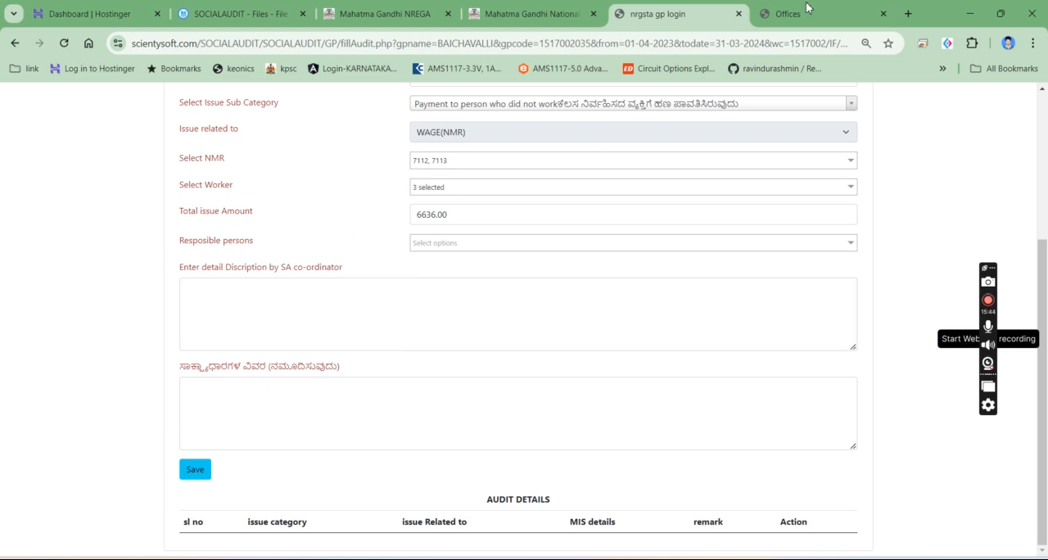
{"action": "left_click", "coordinate": [806, 9]}
{"action": "left_click", "coordinate": [563, 144]}
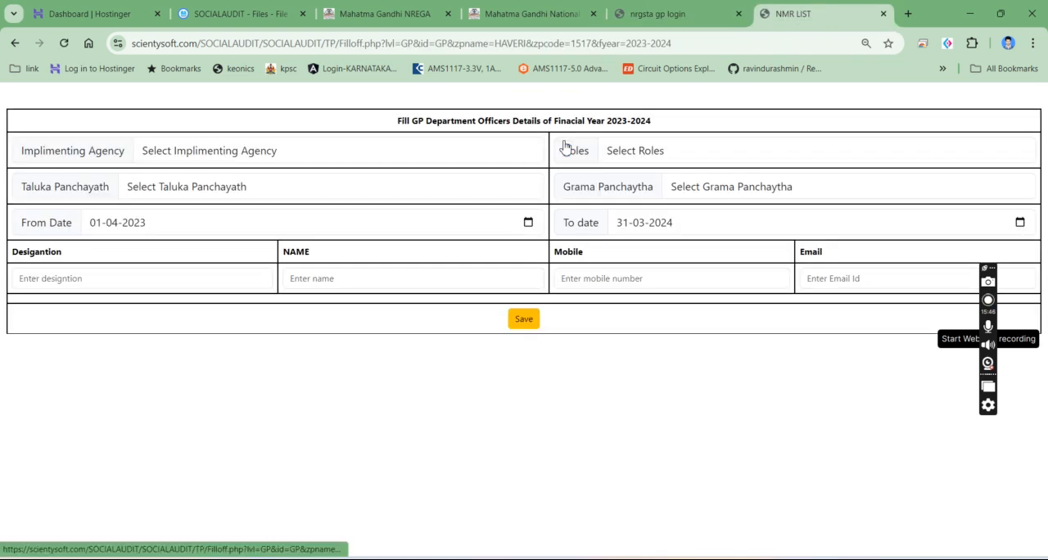
{"action": "left_click", "coordinate": [663, 8]}
- Check which department the audited work belongs to in the work summary of the audit form
{"action": "scroll", "coordinate": [474, 206], "scroll_direction": "up", "scroll_amount": 5}
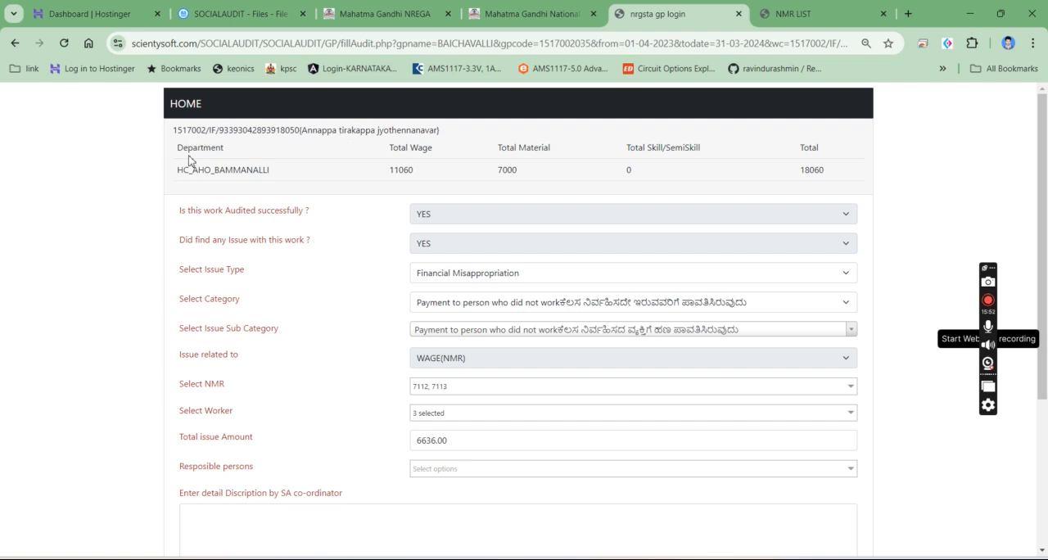
{"action": "left_click_drag", "start_coordinate": [174, 173], "coordinate": [292, 182]}
{"action": "left_click", "coordinate": [295, 183]}
{"action": "scroll", "coordinate": [417, 395], "scroll_direction": "down", "scroll_amount": 2}
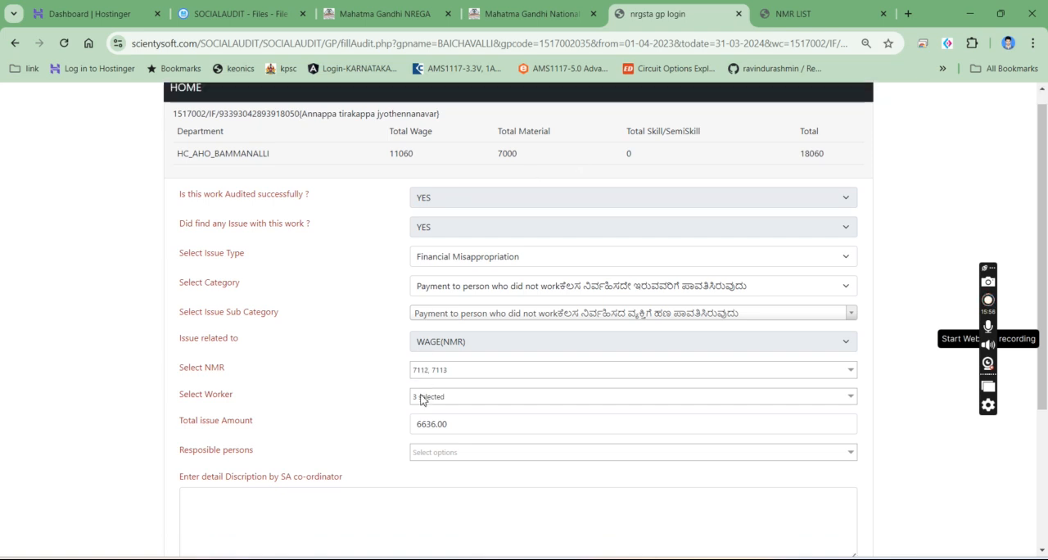
{"action": "scroll", "coordinate": [285, 270], "scroll_direction": "up", "scroll_amount": 2}
{"action": "left_click_drag", "start_coordinate": [178, 169], "coordinate": [324, 180]}
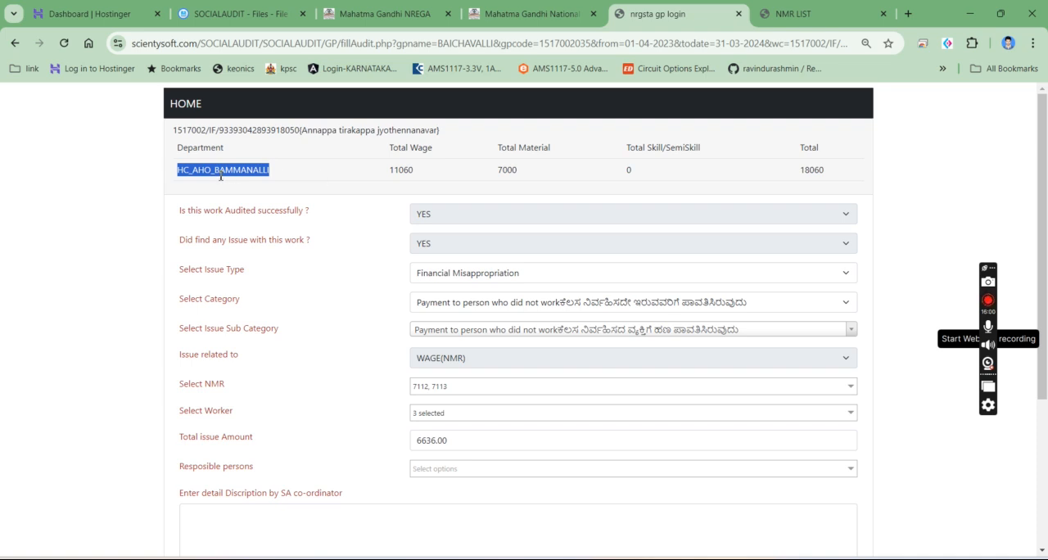
- Open the Horticulture Department officer form for filling and choose HC_AHO_BAMMANALLI as implementing agency and First as role
{"action": "left_click", "coordinate": [798, 10]}
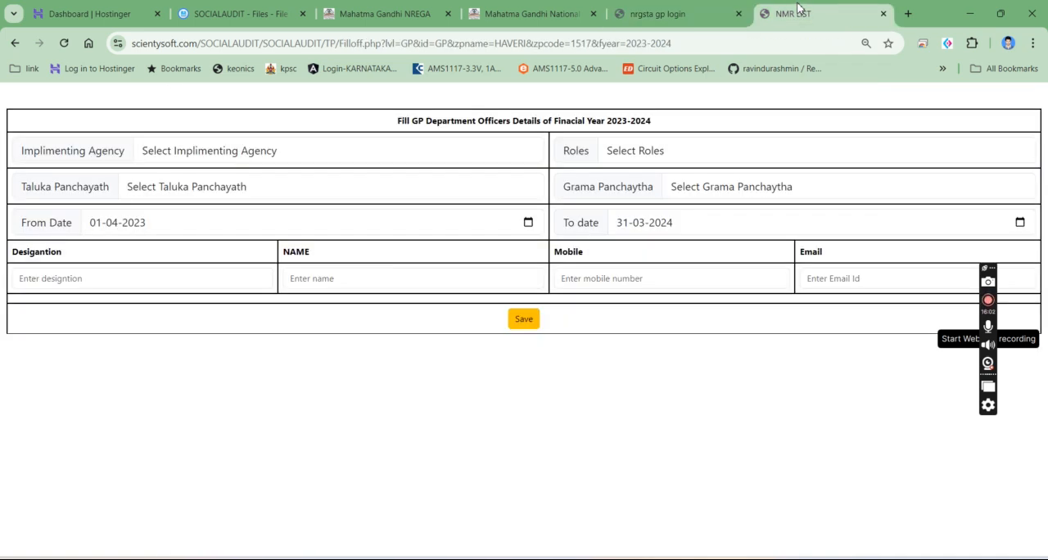
{"action": "left_click", "coordinate": [14, 42]}
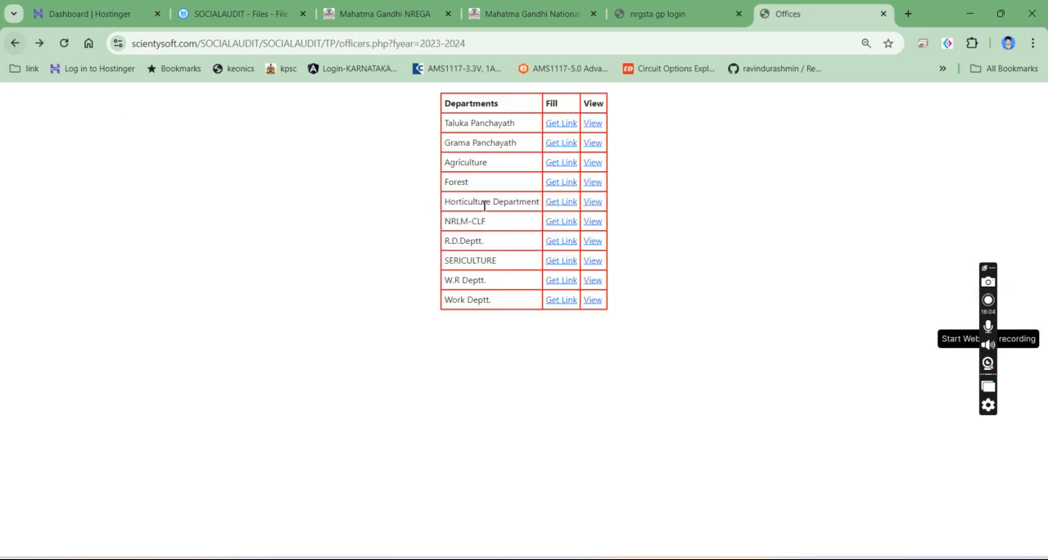
{"action": "left_click", "coordinate": [557, 205]}
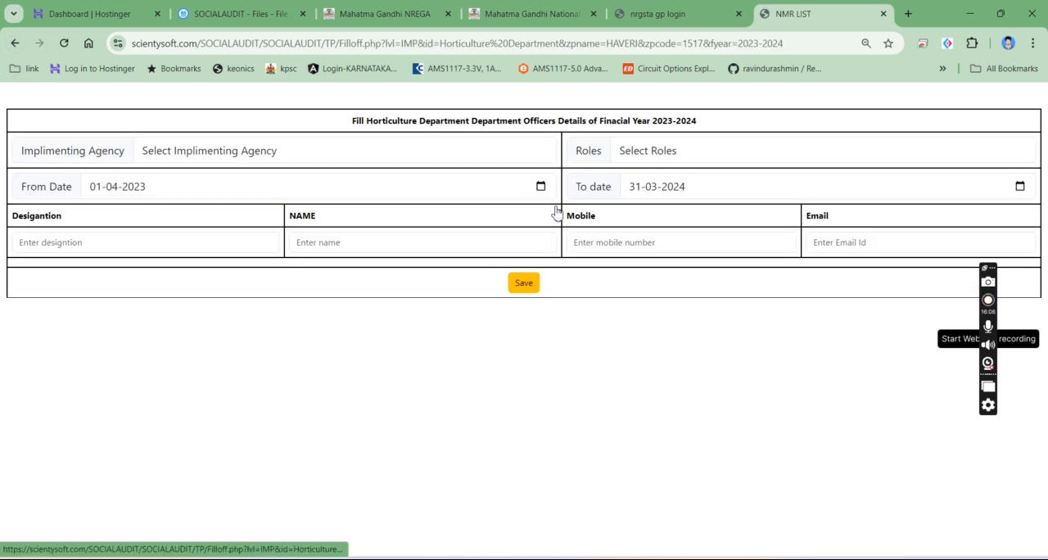
{"action": "left_click", "coordinate": [215, 154]}
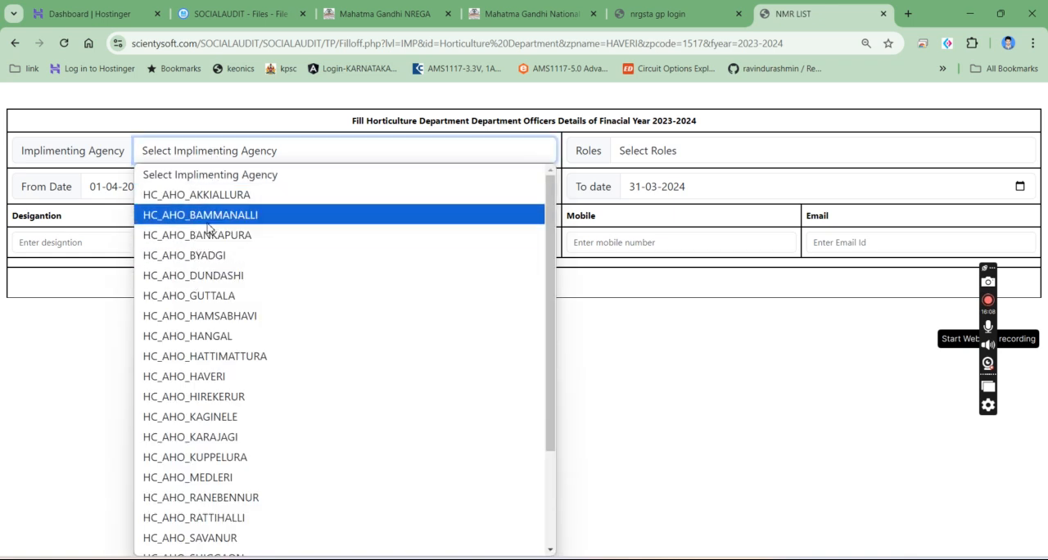
{"action": "left_click", "coordinate": [207, 223]}
{"action": "left_click", "coordinate": [742, 149]}
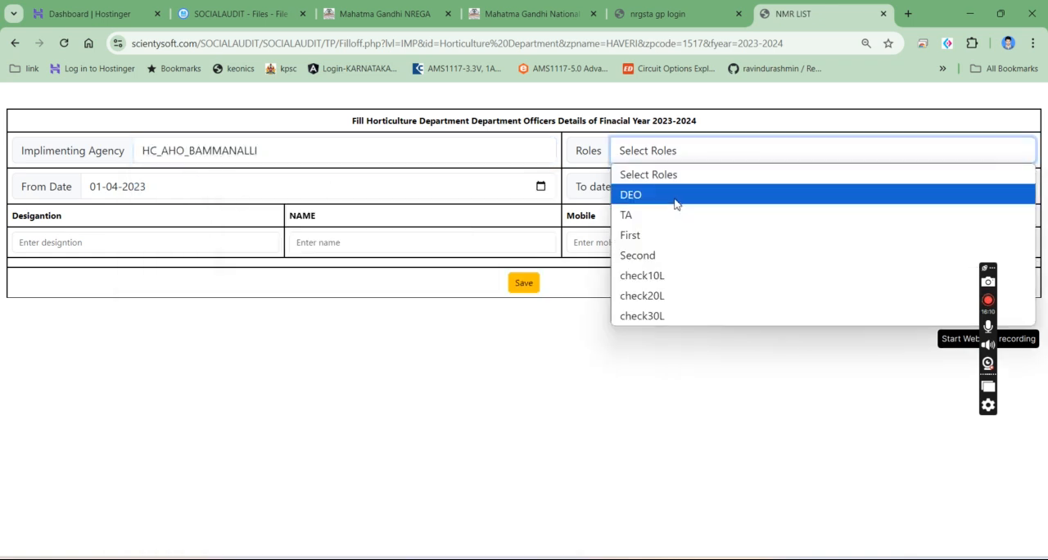
{"action": "left_click", "coordinate": [663, 246]}
- Enter AHO as the designation, testing2 as the name, and fill in the officer's mobile number
{"action": "left_click", "coordinate": [98, 246]}
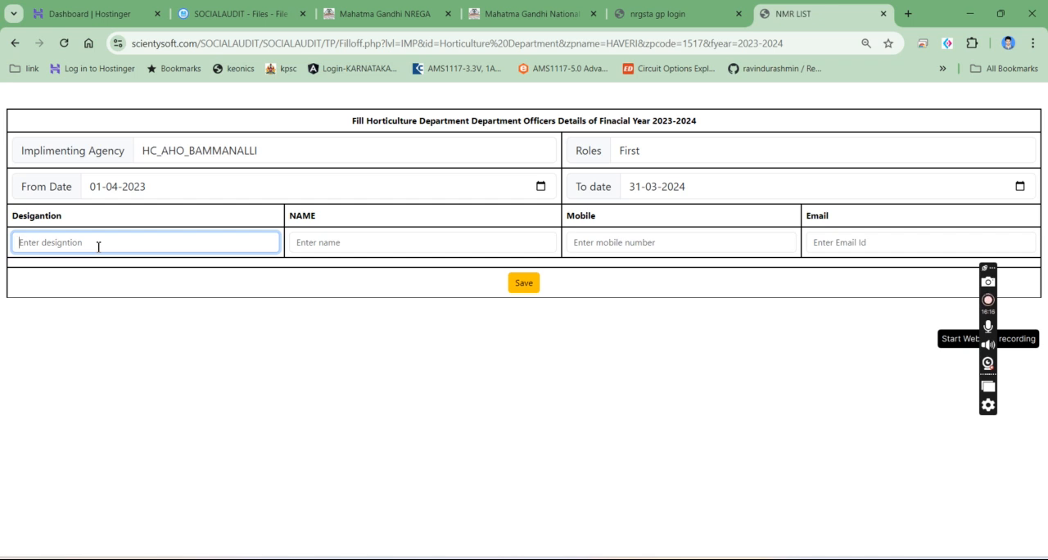
{"action": "type", "text": "AHO"}
{"action": "key", "text": "Tab"}
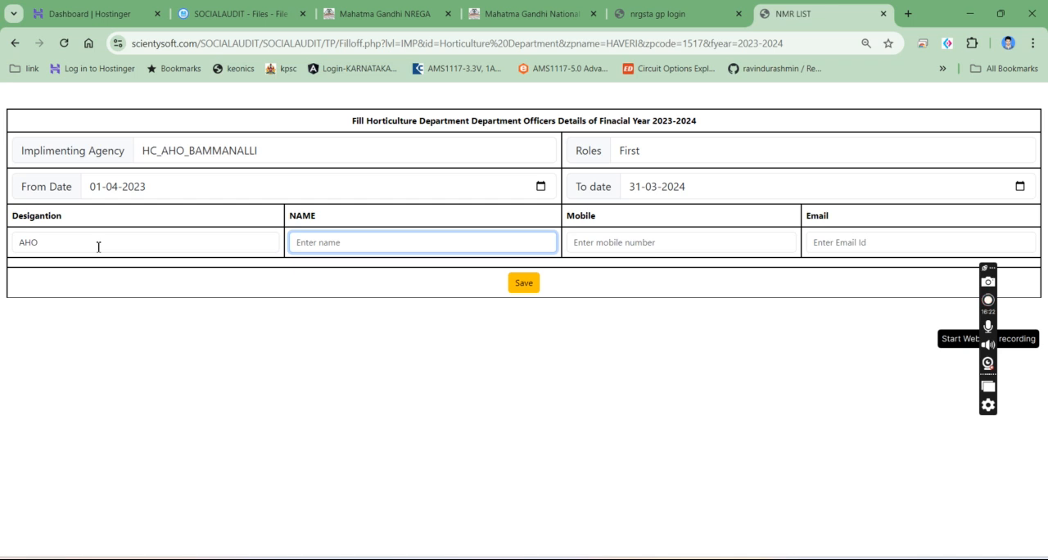
{"action": "type", "text": "testing2"}
{"action": "key", "text": "Tab"}
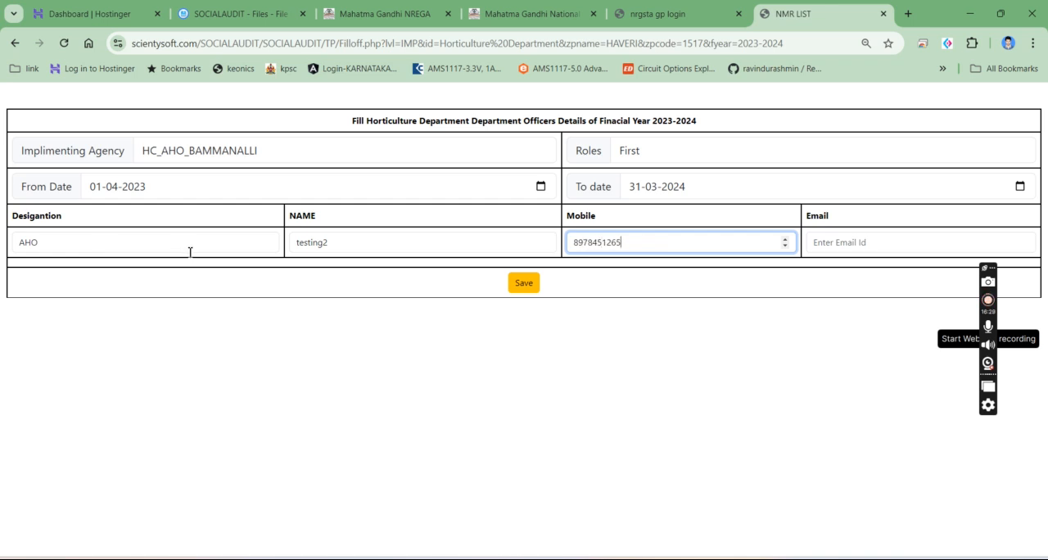
- Fill in the officer's email and save the Horticulture Department officer details
{"action": "left_click", "coordinate": [904, 242]}
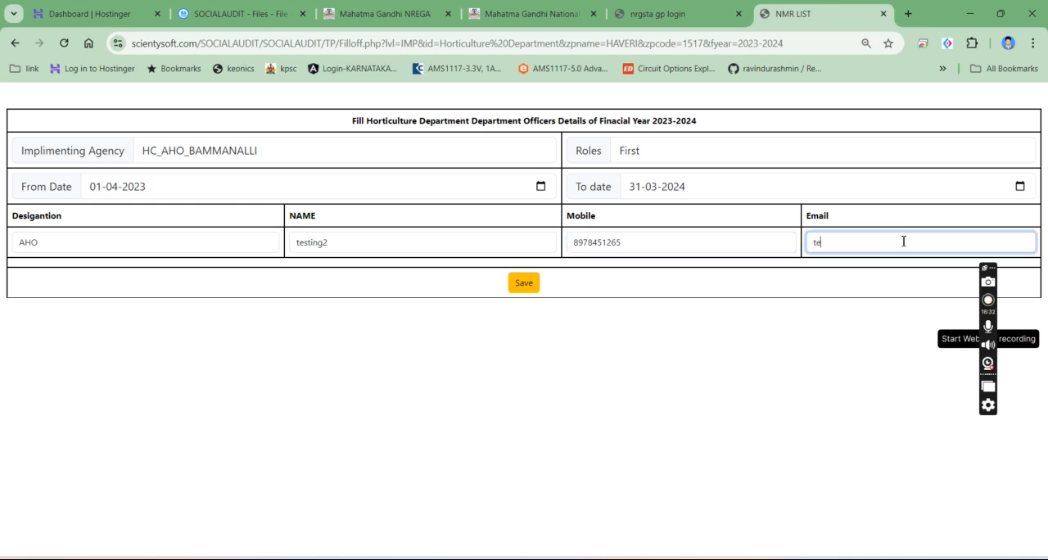
{"action": "left_click", "coordinate": [526, 286]}
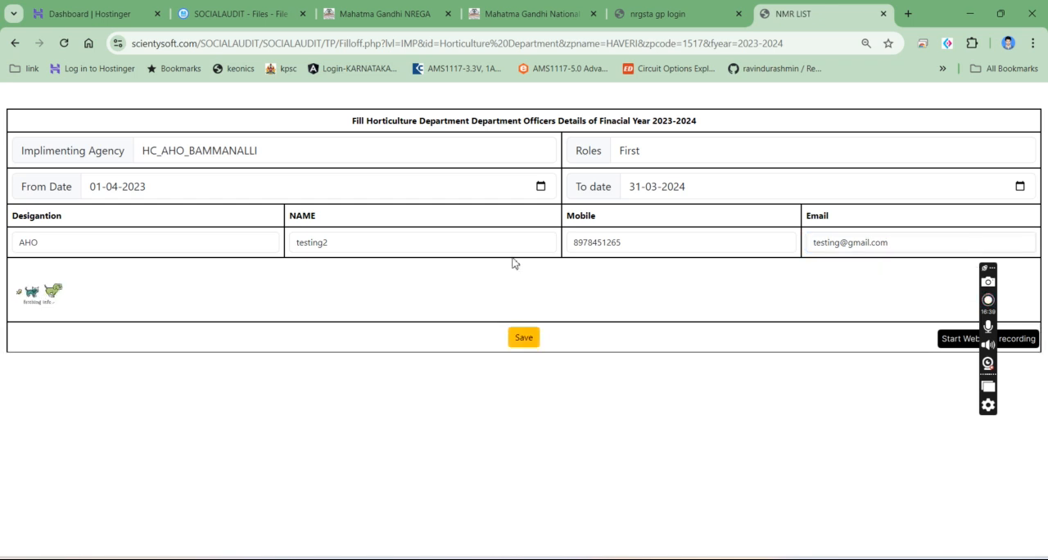
{"action": "scroll", "coordinate": [584, 191], "scroll_direction": "down", "scroll_amount": 3}
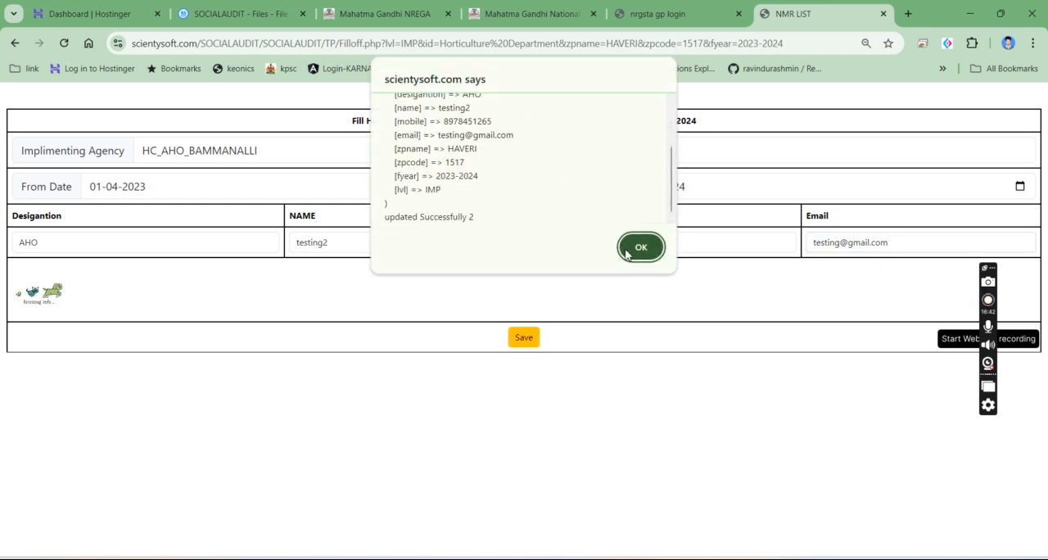
{"action": "left_click", "coordinate": [634, 248]}
- Return to the audit form and check whether the responsible persons list offers the saved officer
{"action": "left_click", "coordinate": [654, 8]}
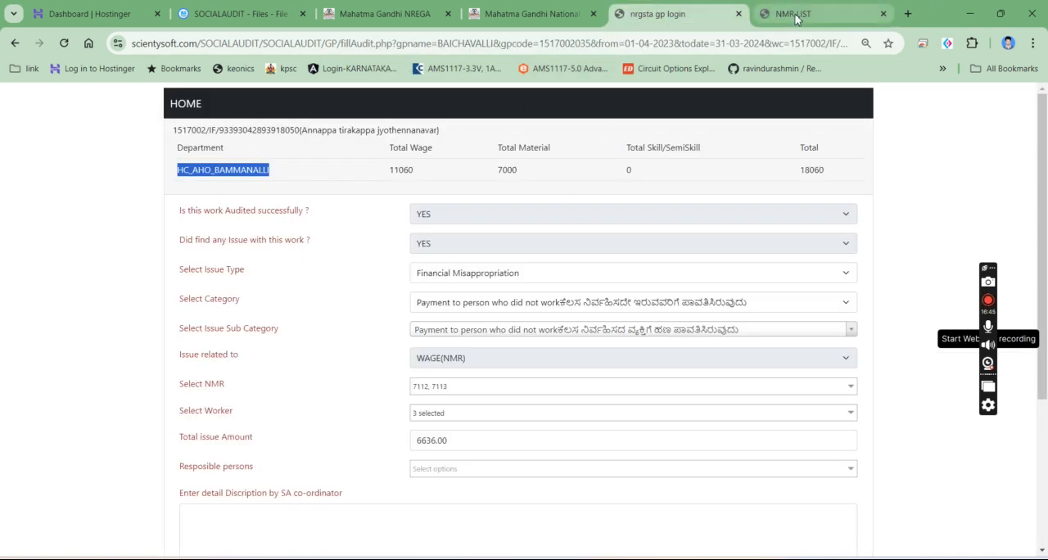
{"action": "key", "text": "ctrl+Tab"}
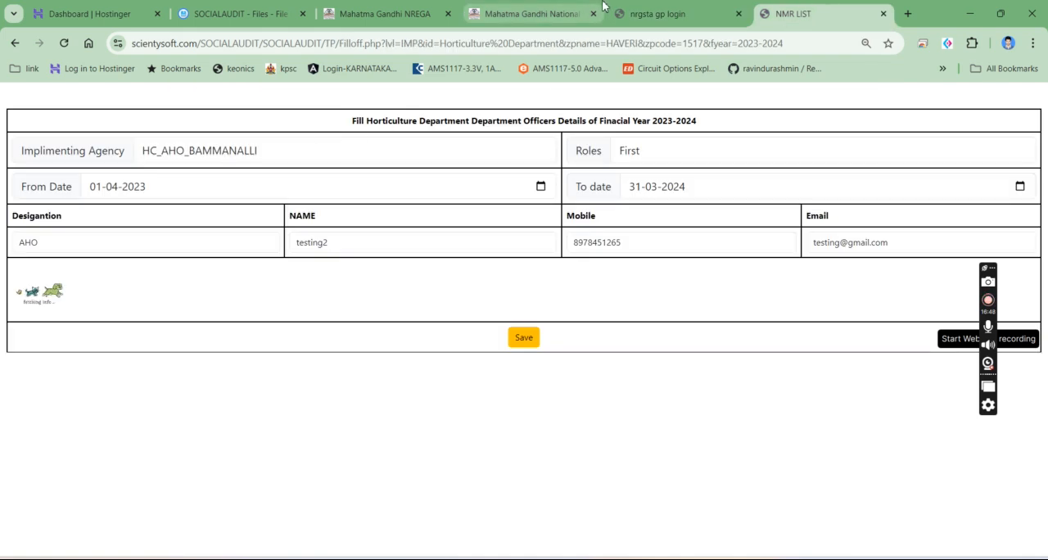
{"action": "key", "text": "ctrl+shift+Tab"}
{"action": "scroll", "coordinate": [444, 266], "scroll_direction": "down", "scroll_amount": 2}
{"action": "left_click", "coordinate": [444, 266]}
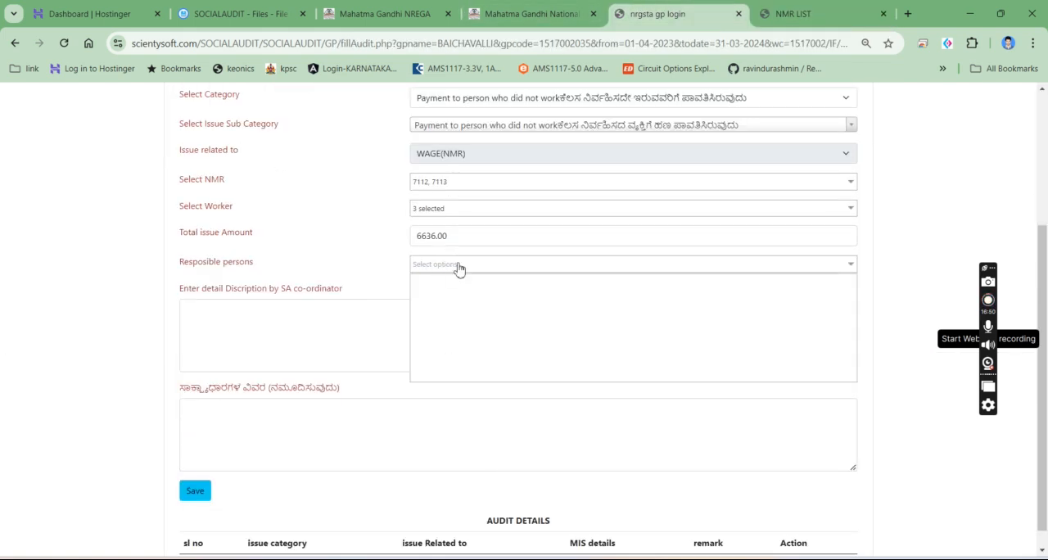
- Reload the audit form and answer YES to both the work being audited successfully and an issue being found
{"action": "left_click", "coordinate": [63, 43]}
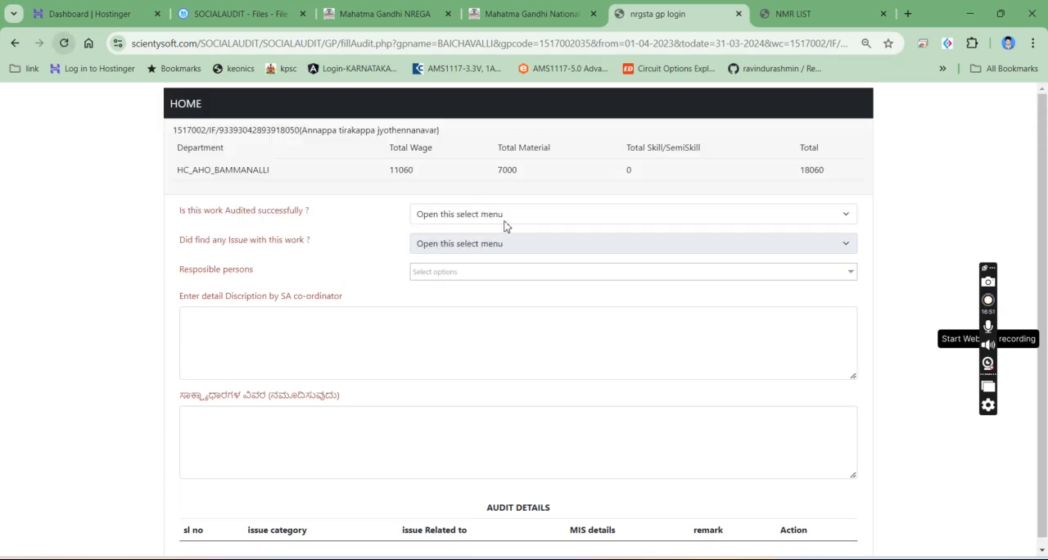
{"action": "left_click", "coordinate": [456, 213]}
{"action": "left_click", "coordinate": [449, 250]}
{"action": "left_click", "coordinate": [451, 243]}
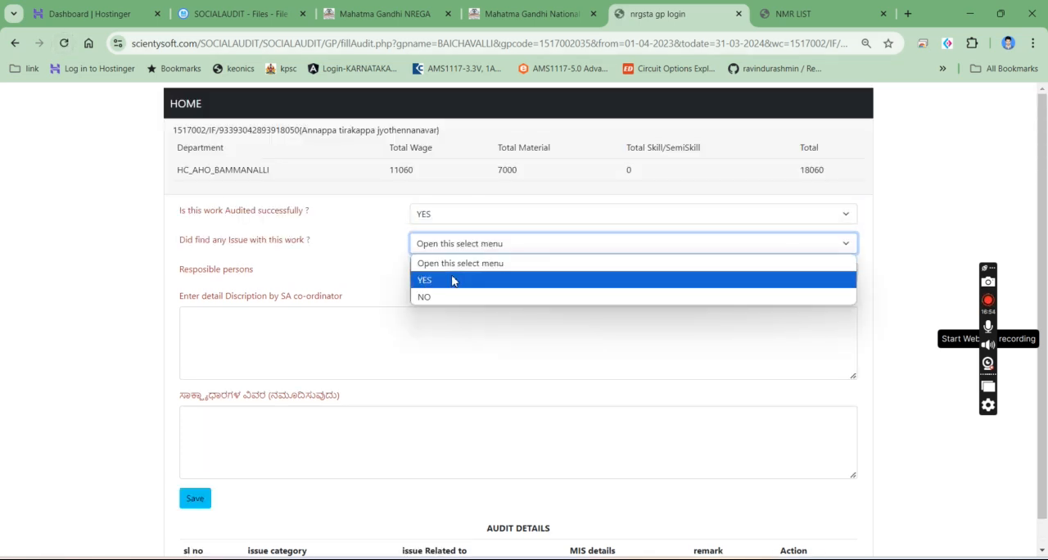
{"action": "left_click", "coordinate": [454, 280]}
- Set the issue type to Financial Misappropriation, with Payment to person who did not work as category and sub category
{"action": "left_click", "coordinate": [460, 272]}
{"action": "left_click", "coordinate": [471, 327]}
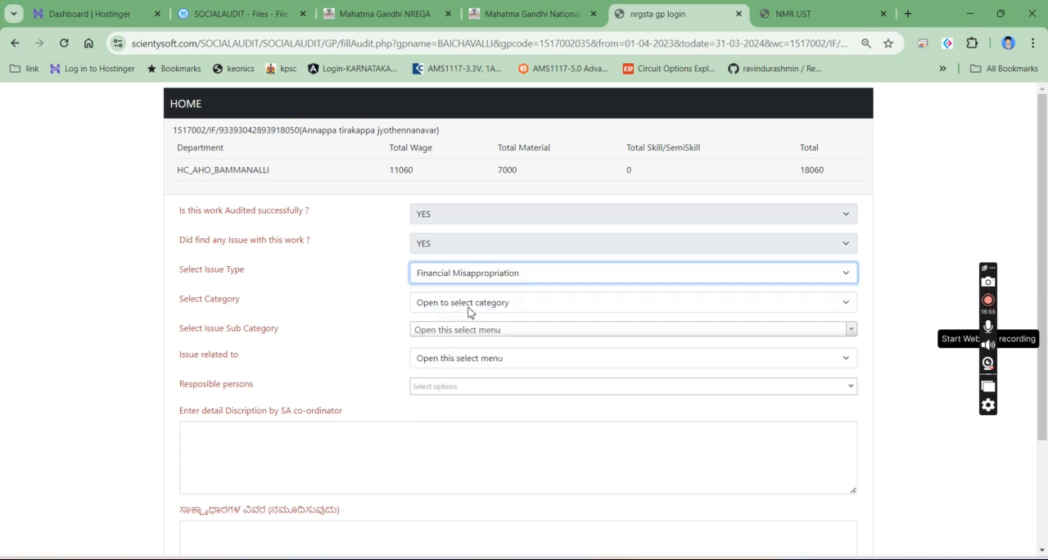
{"action": "left_click", "coordinate": [467, 305]}
{"action": "left_click", "coordinate": [464, 333]}
{"action": "left_click", "coordinate": [467, 330]}
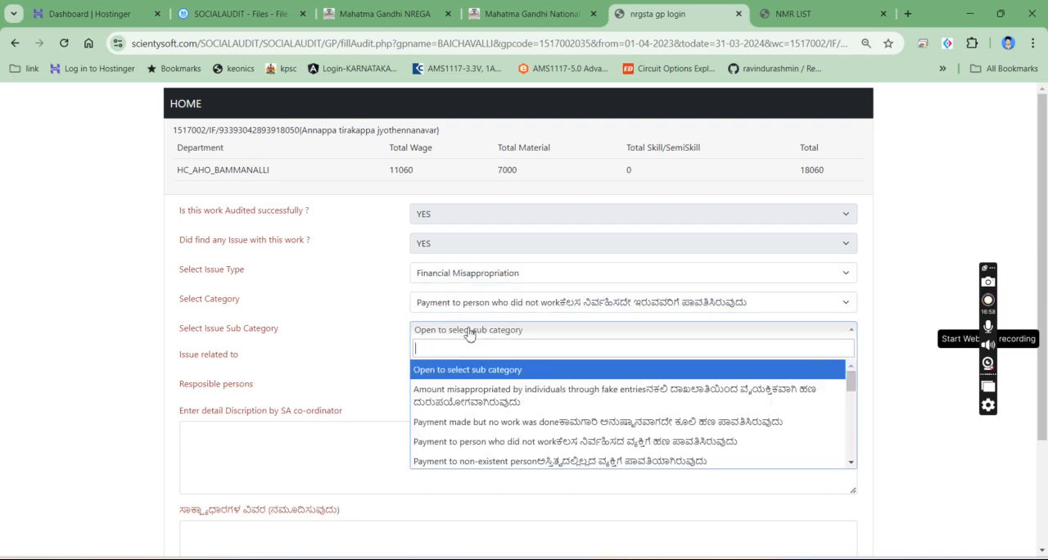
{"action": "left_click", "coordinate": [485, 435]}
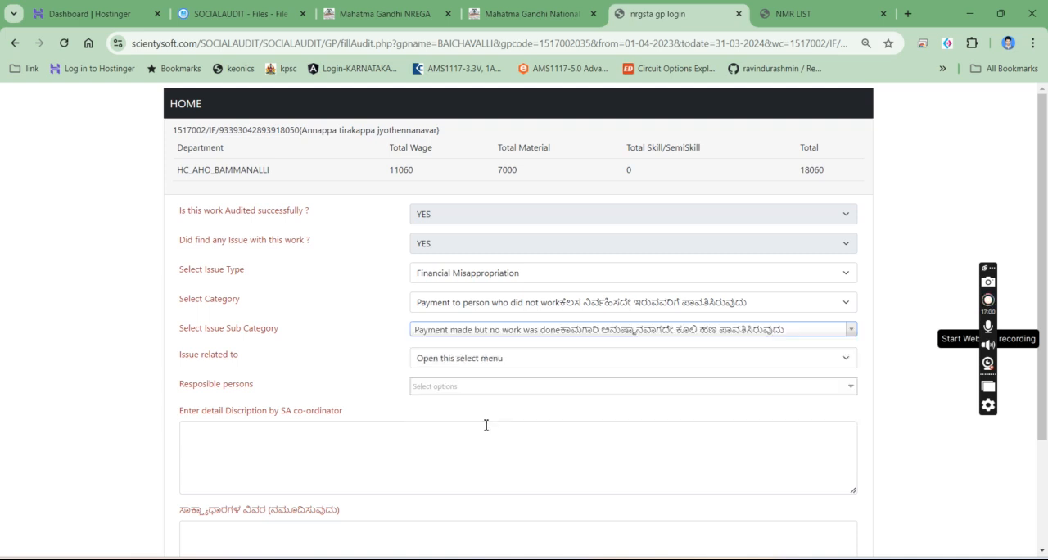
{"action": "left_click", "coordinate": [476, 332]}
{"action": "left_click", "coordinate": [490, 440]}
- Relate the issue to WAGE(NMR) and select NMR 7112 and 7113
{"action": "left_click", "coordinate": [481, 359]}
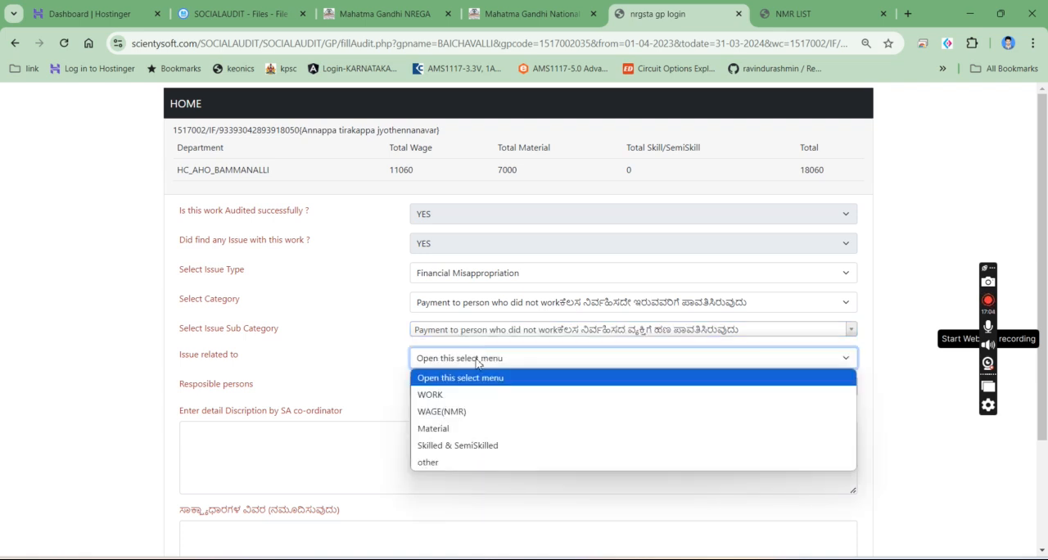
{"action": "left_click", "coordinate": [462, 409]}
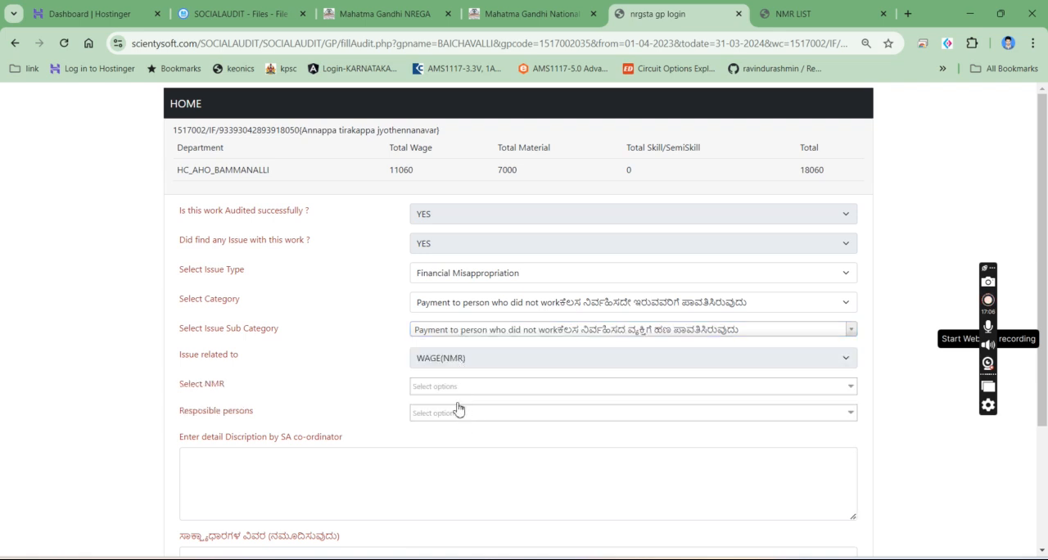
{"action": "left_click", "coordinate": [456, 386]}
{"action": "left_click", "coordinate": [452, 422]}
{"action": "left_click", "coordinate": [442, 440]}
{"action": "left_click", "coordinate": [393, 403]}
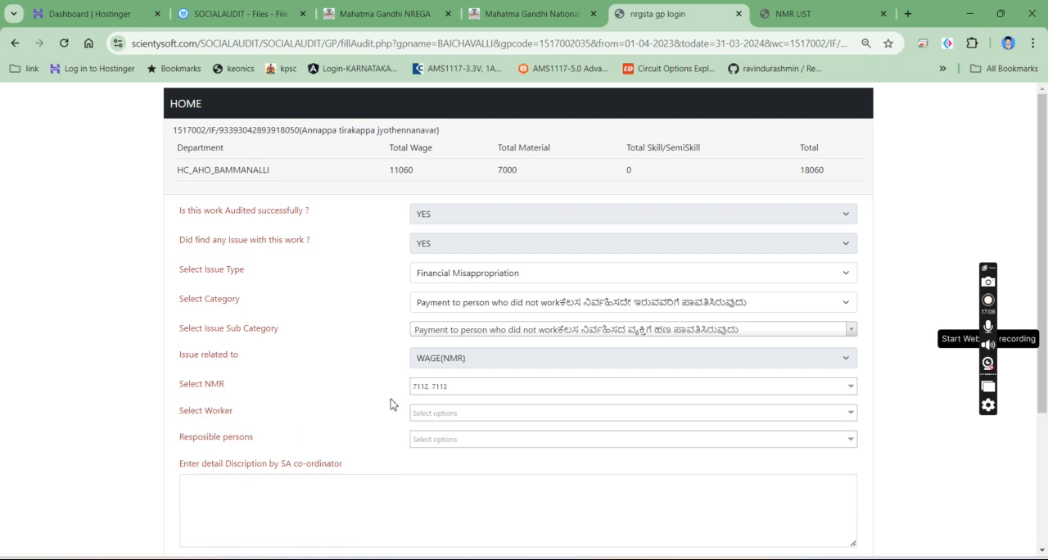
- Select the first three workers listed under NMR 7112 for the issue
{"action": "left_click", "coordinate": [429, 414]}
{"action": "left_click", "coordinate": [438, 450]}
{"action": "left_click", "coordinate": [437, 488]}
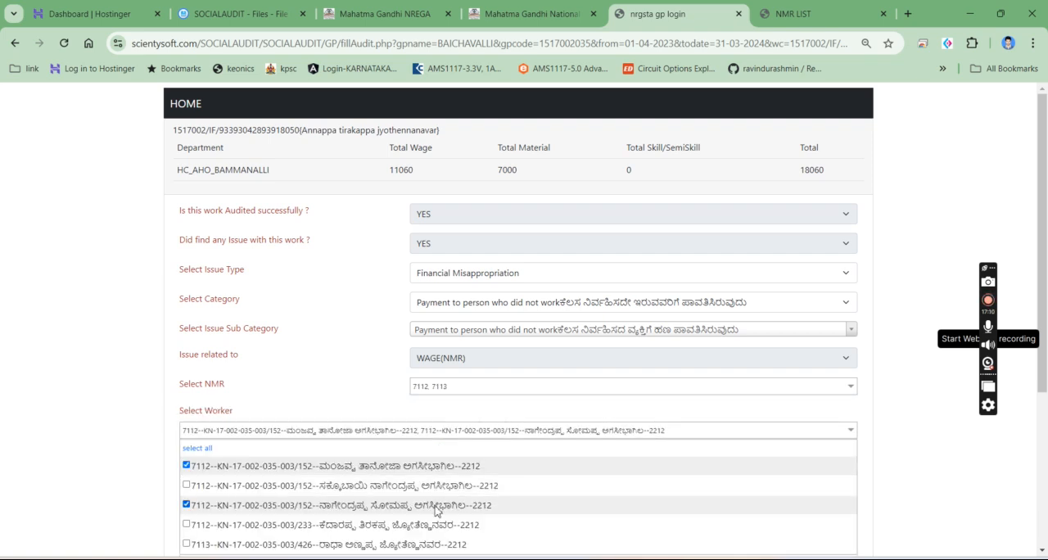
{"action": "left_click", "coordinate": [436, 508]}
{"action": "left_click", "coordinate": [368, 369]}
- Select the First-role AHO officer testing2 as the responsible person for the issue
{"action": "scroll", "coordinate": [367, 369], "scroll_direction": "down", "scroll_amount": 3}
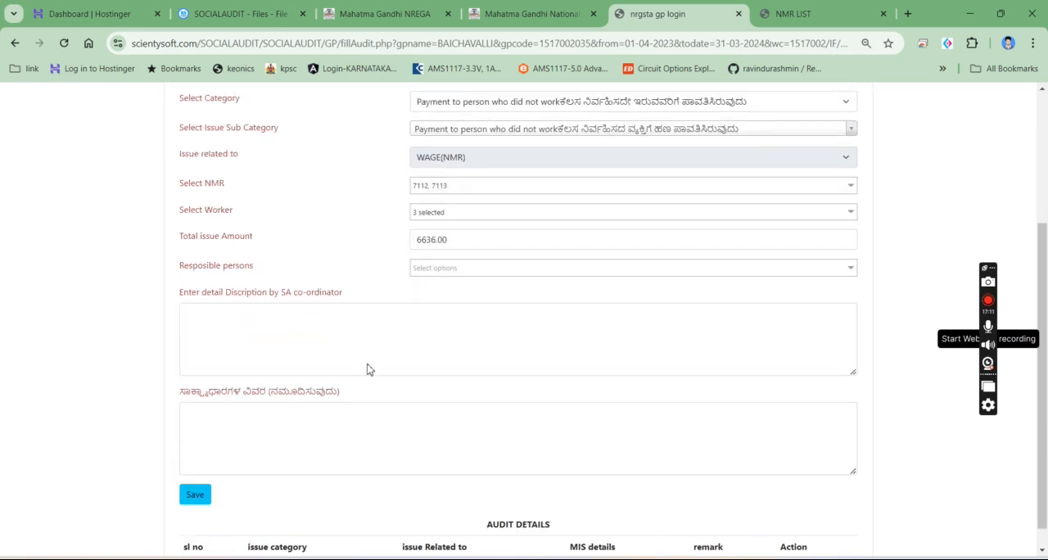
{"action": "left_click", "coordinate": [454, 268]}
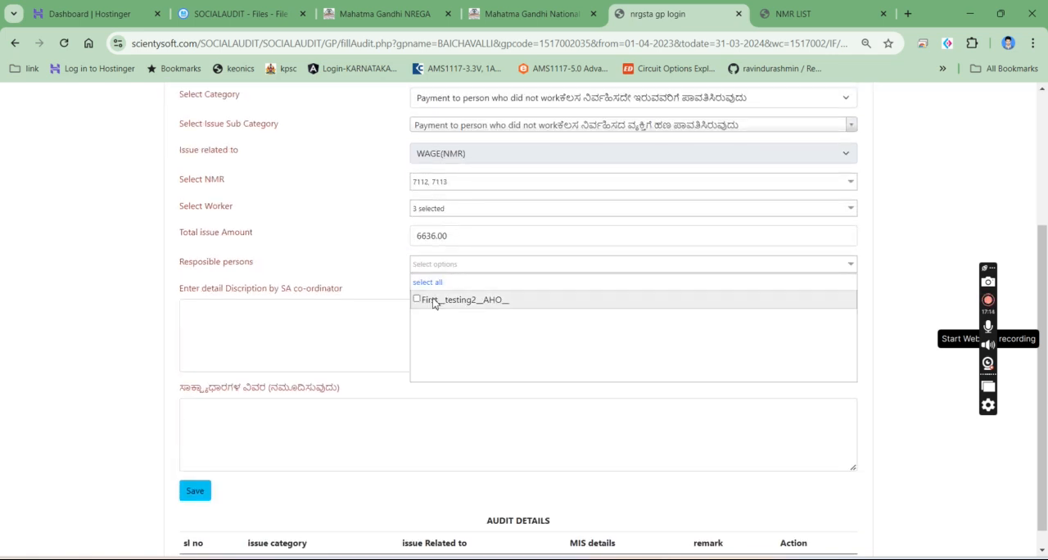
{"action": "left_click", "coordinate": [442, 303]}
{"action": "left_click", "coordinate": [336, 269]}
- Enter "payment made for the labour who didn't work in this nmr" as the SA co-ordinator's detailed description
{"action": "left_click", "coordinate": [313, 335]}
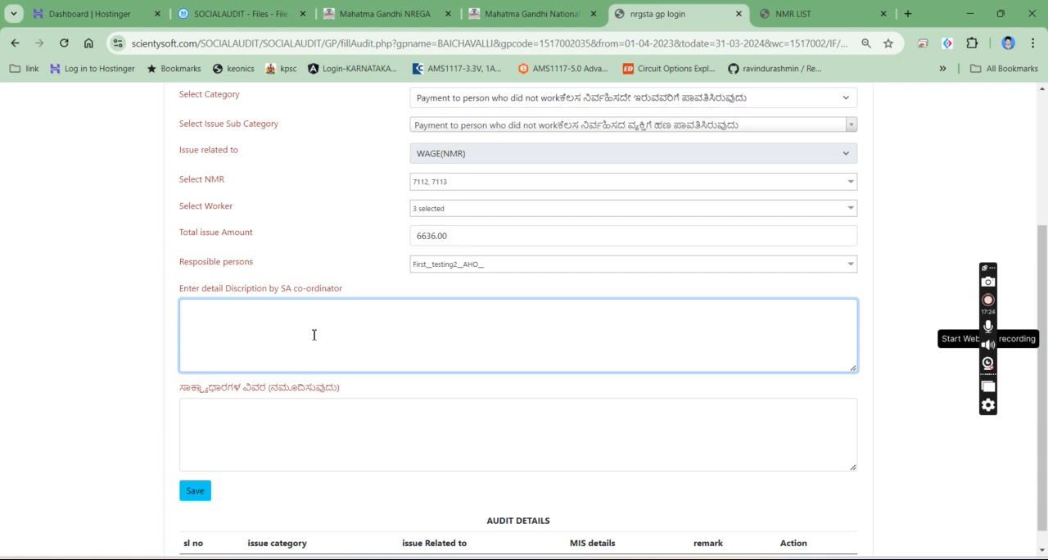
{"action": "type", "text": "payment made for the labour who didn't work in this nmr"}
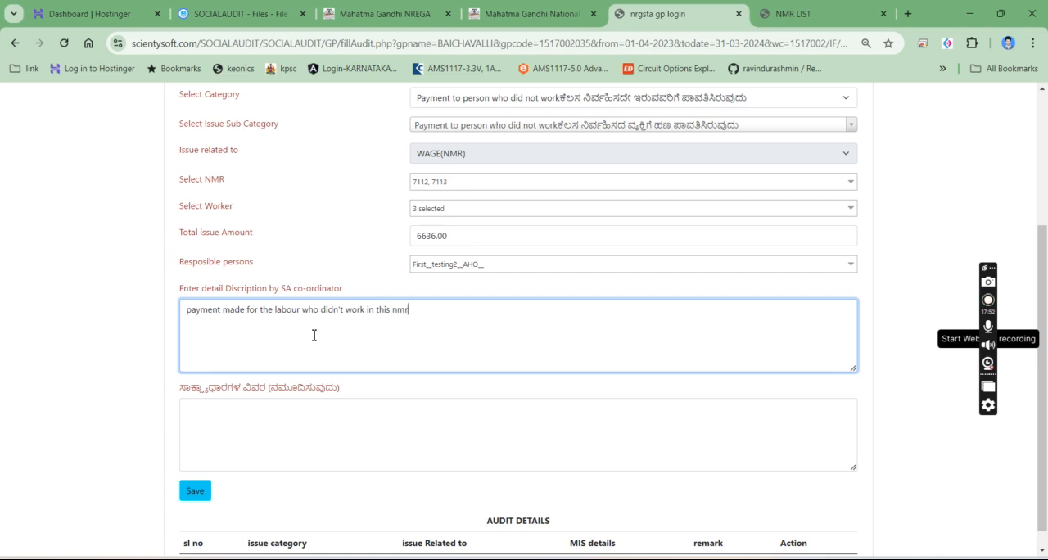
{"action": "left_click_drag", "start_coordinate": [187, 311], "coordinate": [304, 323]}
- Enter "benificiry" in the evidence details below the co-ordinator's description, replacing the first draft text
{"action": "left_click", "coordinate": [267, 415]}
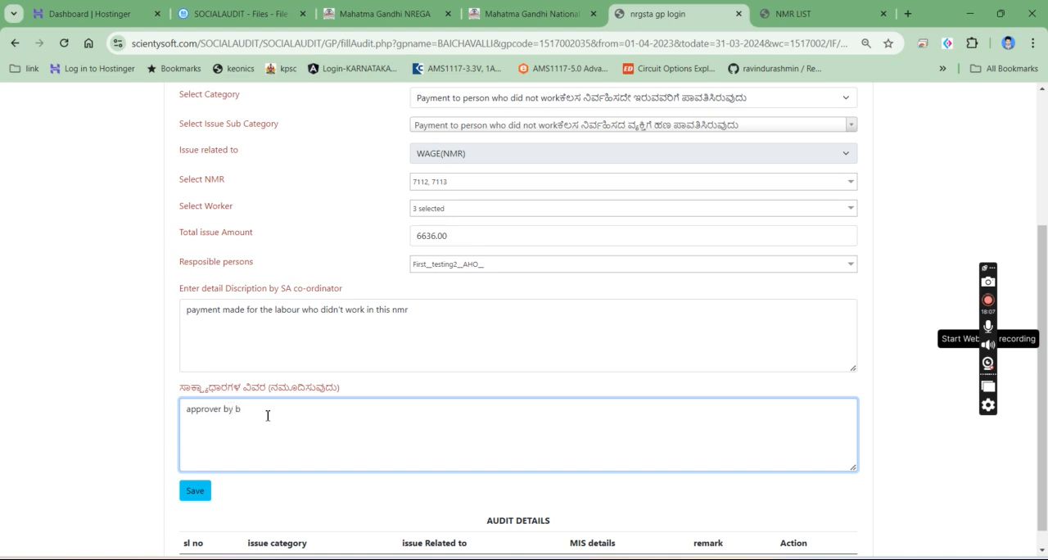
{"action": "key", "text": "ctrl+BackSpace"}
{"action": "key", "text": "ctrl+BackSpace"}
{"action": "key", "text": "ctrl+BackSpace"}
{"action": "type", "text": "beni"}
{"action": "left_click", "coordinate": [804, 559]}
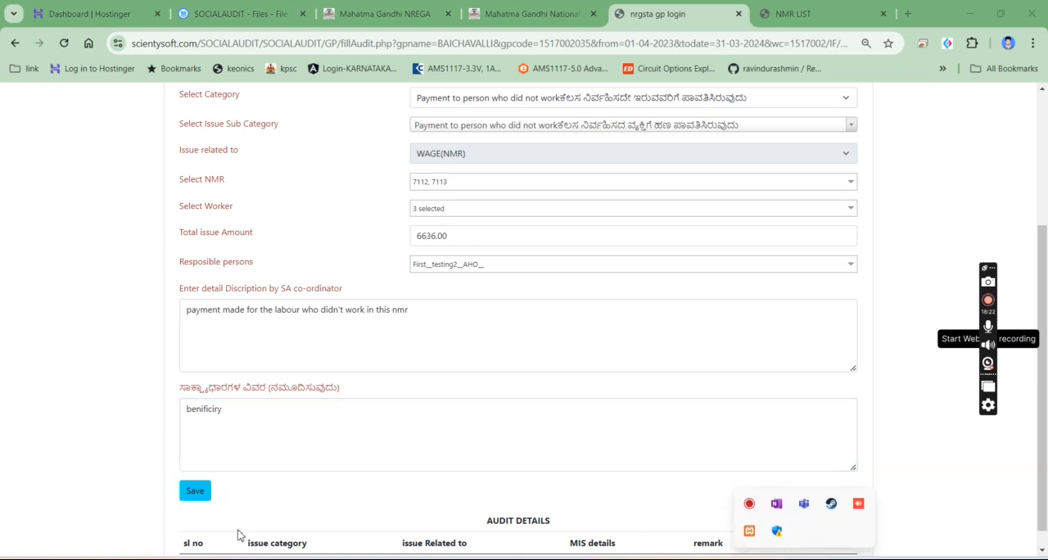
- Start the Nudi 6 Kannada typing tool and append Kannada sample text after "benificiry" in the evidence details
{"action": "key", "text": "super"}
{"action": "type", "text": "nudi 6"}
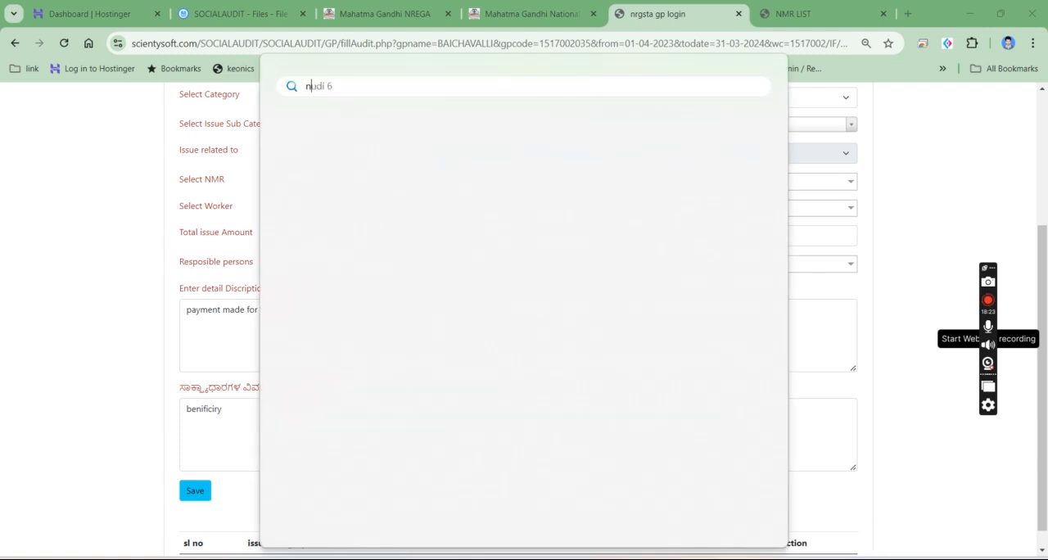
{"action": "left_click", "coordinate": [391, 193]}
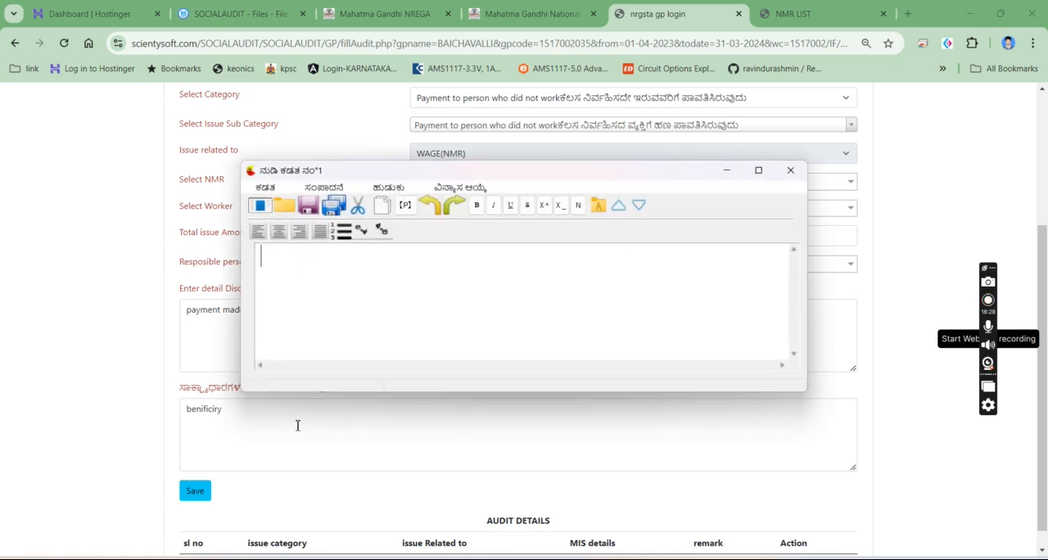
{"action": "left_click", "coordinate": [340, 427]}
{"action": "type", "text": "ದ್ವಸ್ತಸ್ತಗ್ಗಗದಜ್ಜ"}
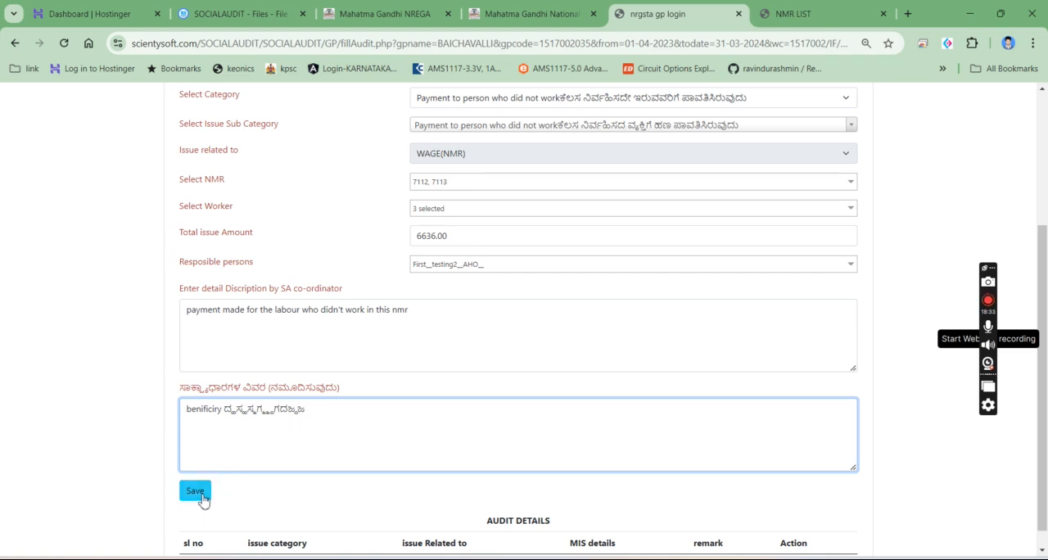
- Save the wage issue and check its category, relation and remark in the audit details table
{"action": "scroll", "coordinate": [215, 459], "scroll_direction": "down", "scroll_amount": 1}
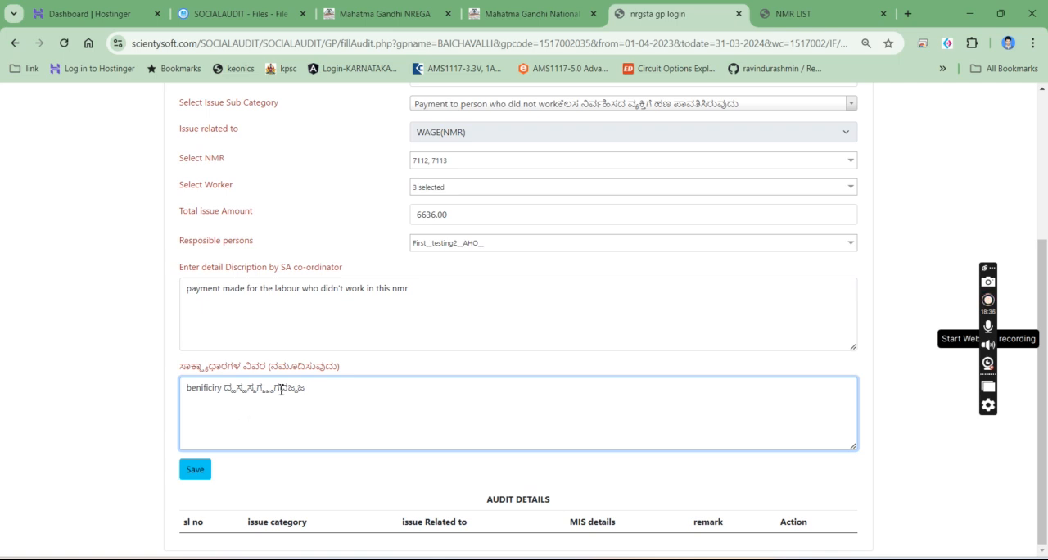
{"action": "left_click", "coordinate": [195, 473]}
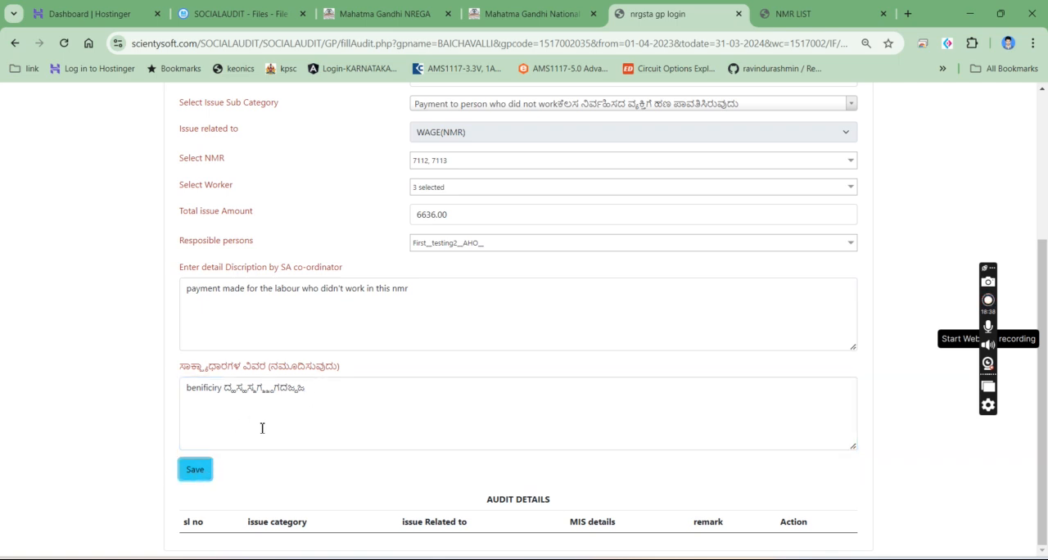
{"action": "scroll", "coordinate": [327, 434], "scroll_direction": "down", "scroll_amount": 1}
{"action": "left_click_drag", "start_coordinate": [213, 521], "coordinate": [710, 534]}
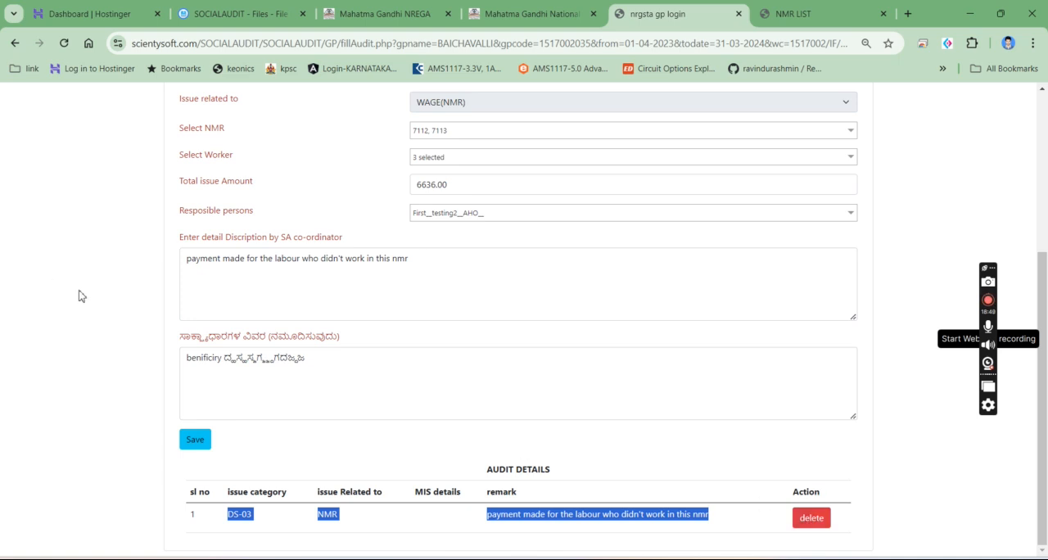
- Return to the Grama Panchayath list and open the House Visit entry for BAICHAVALLI
{"action": "scroll", "coordinate": [496, 281], "scroll_direction": "up", "scroll_amount": 3}
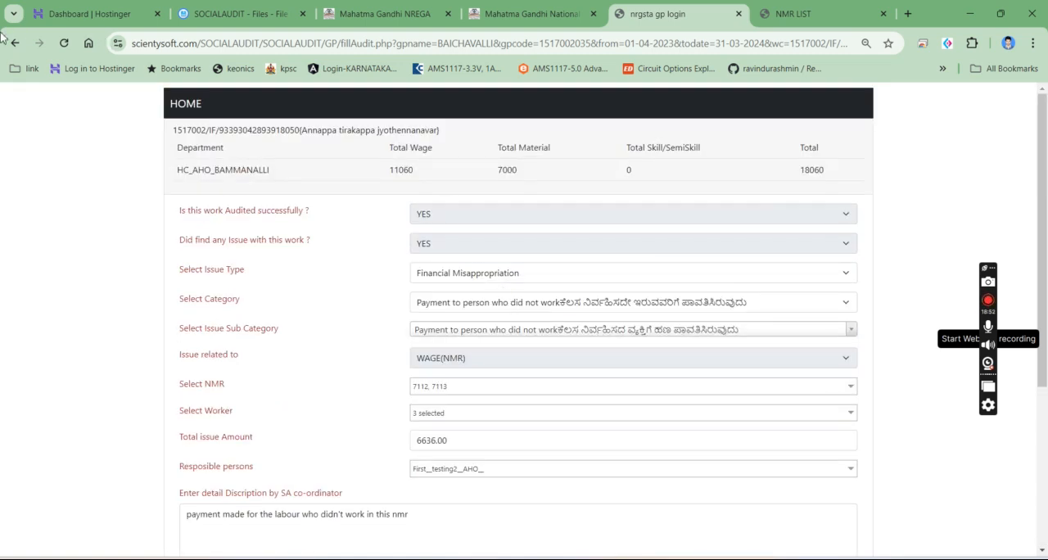
{"action": "left_click", "coordinate": [10, 46]}
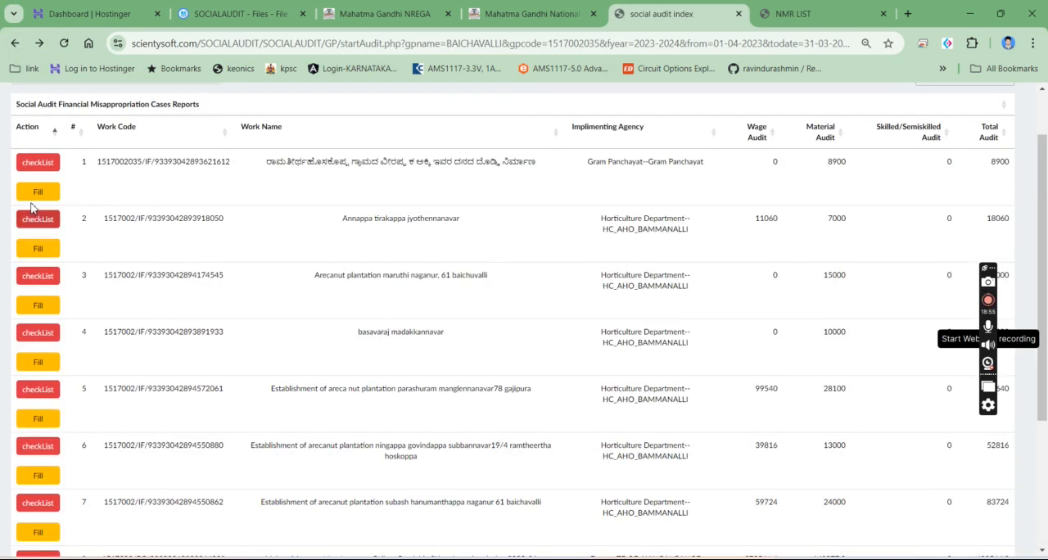
{"action": "left_click", "coordinate": [14, 43]}
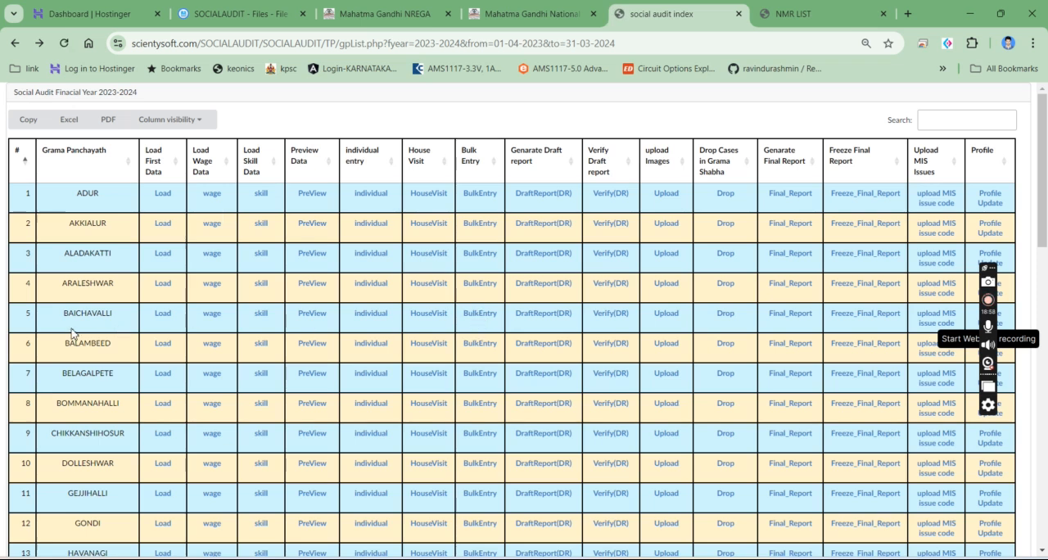
{"action": "left_click", "coordinate": [438, 318]}
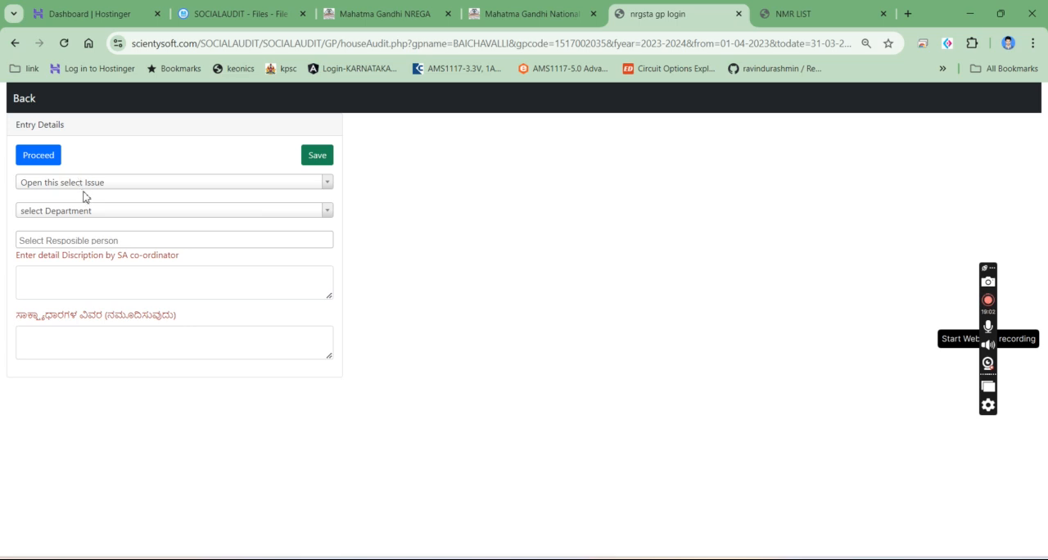
- Look through the FD-01 and FD-02 entries in the house visit's issue list
{"action": "left_click", "coordinate": [92, 185]}
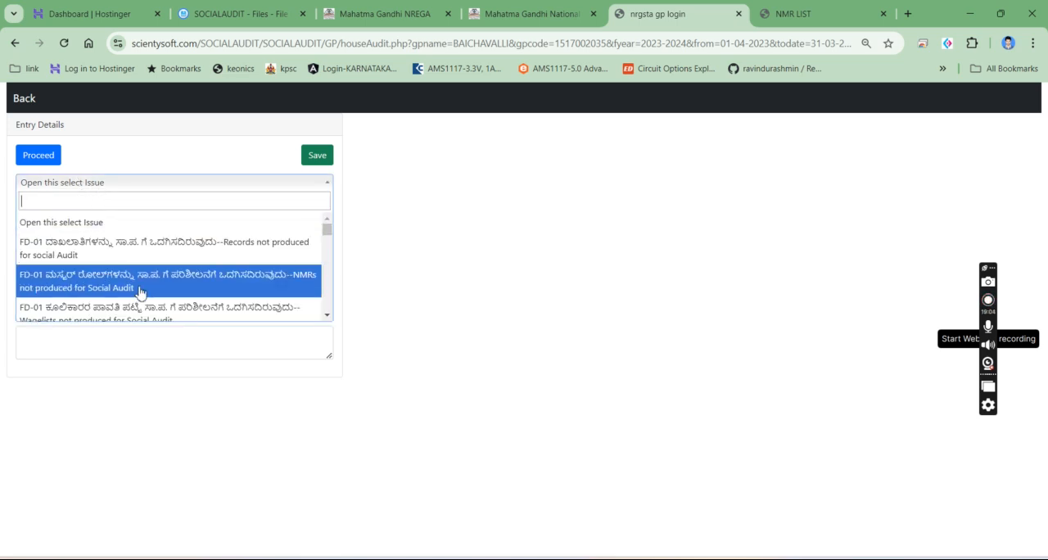
{"action": "scroll", "coordinate": [139, 292], "scroll_direction": "down", "scroll_amount": 1}
{"action": "scroll", "coordinate": [139, 295], "scroll_direction": "down", "scroll_amount": 1}
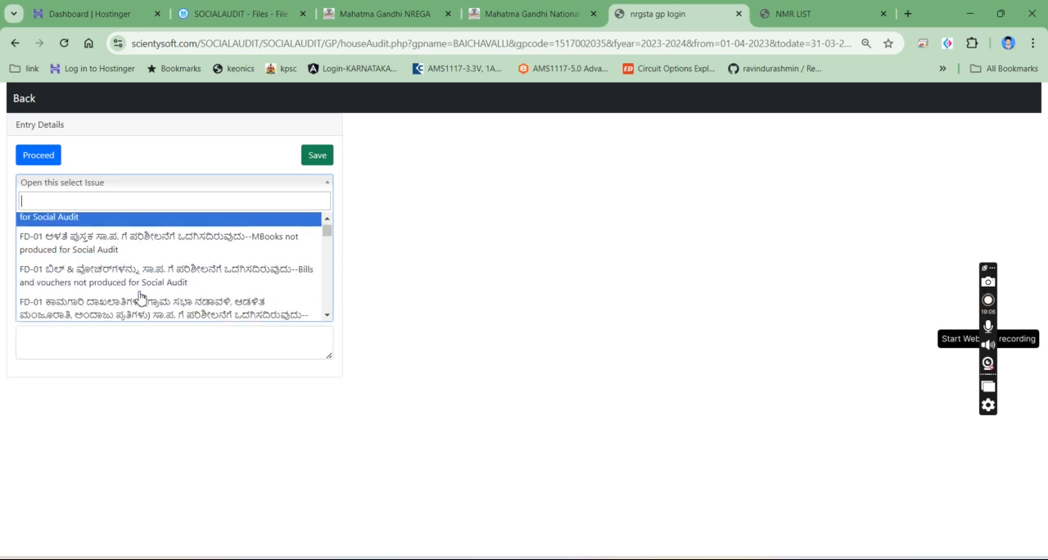
{"action": "scroll", "coordinate": [171, 302], "scroll_direction": "down", "scroll_amount": 1}
{"action": "scroll", "coordinate": [171, 302], "scroll_direction": "down", "scroll_amount": 2}
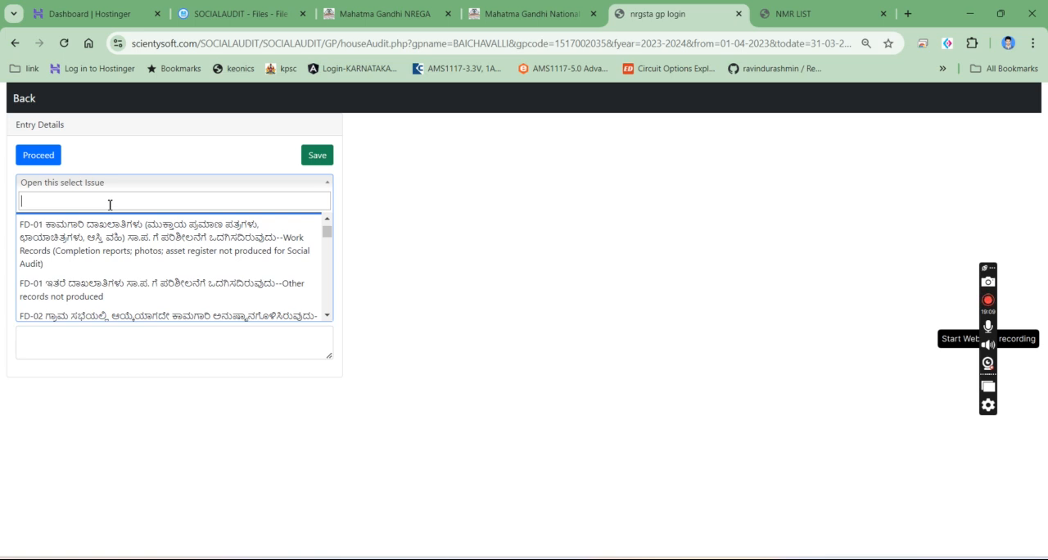
{"action": "type", "text": "ಂ"}
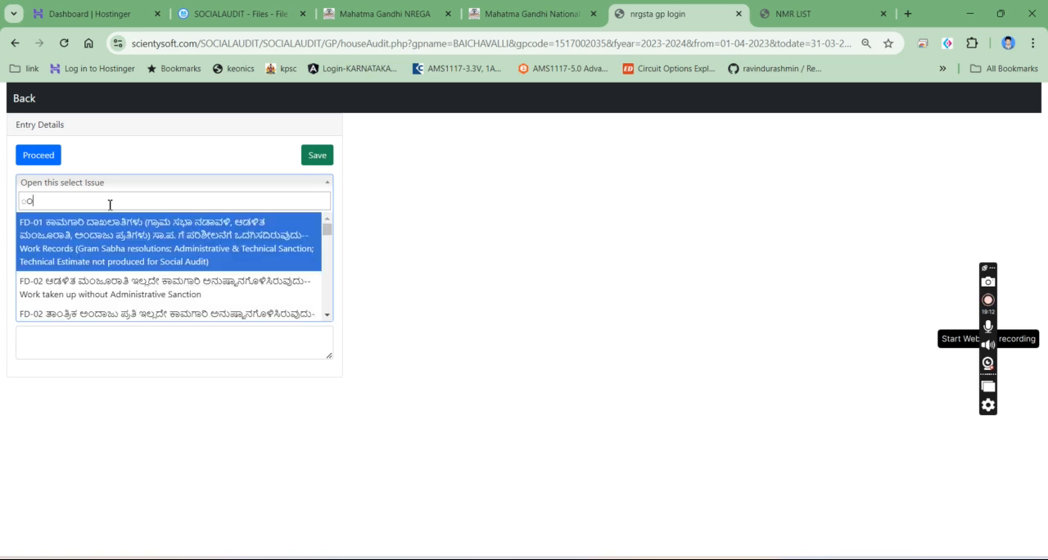
{"action": "key", "text": "BackSpace"}
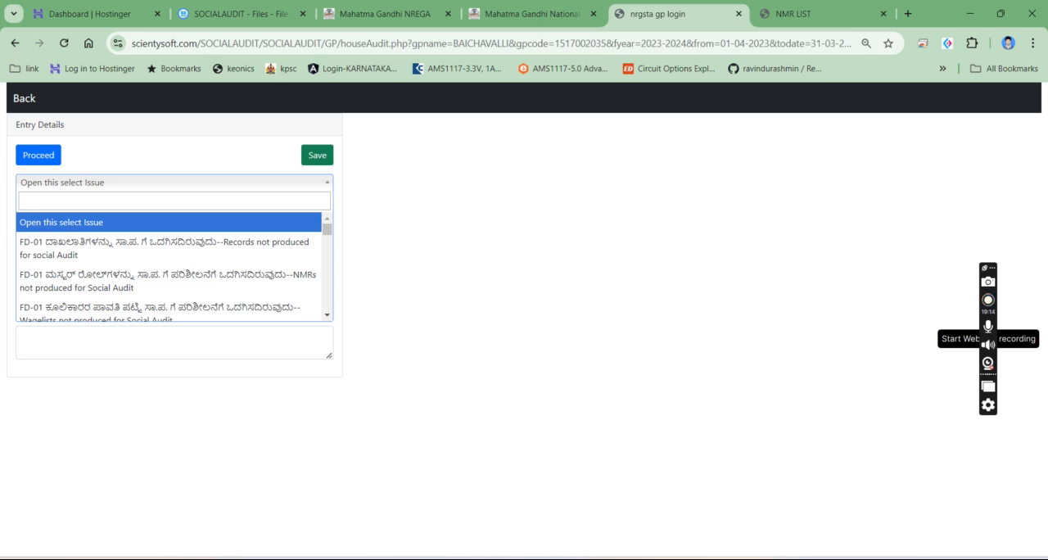
- Exit the Nudi typing tool to return to English text input
{"action": "left_click", "coordinate": [804, 559]}
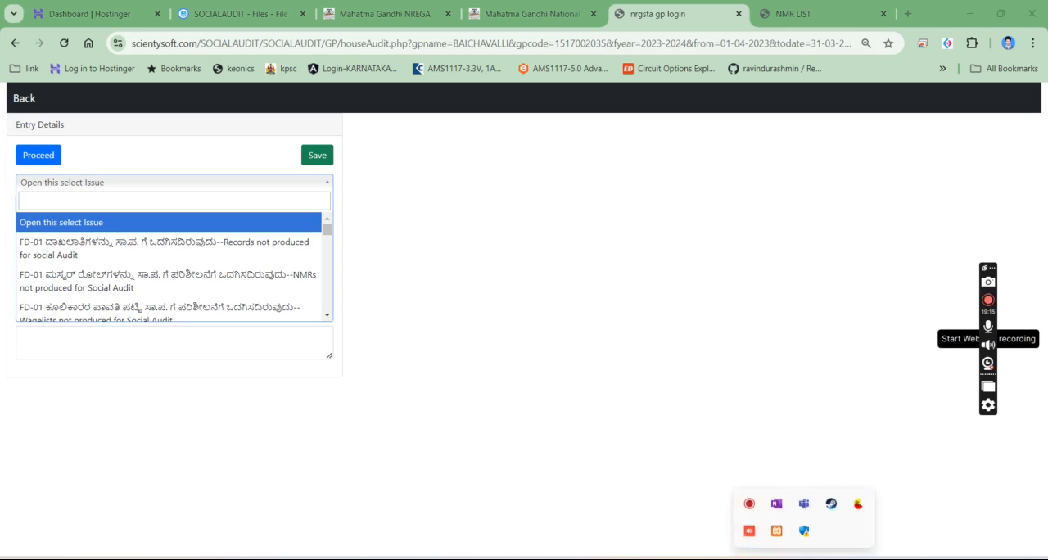
{"action": "right_click", "coordinate": [856, 509]}
{"action": "left_click", "coordinate": [873, 497]}
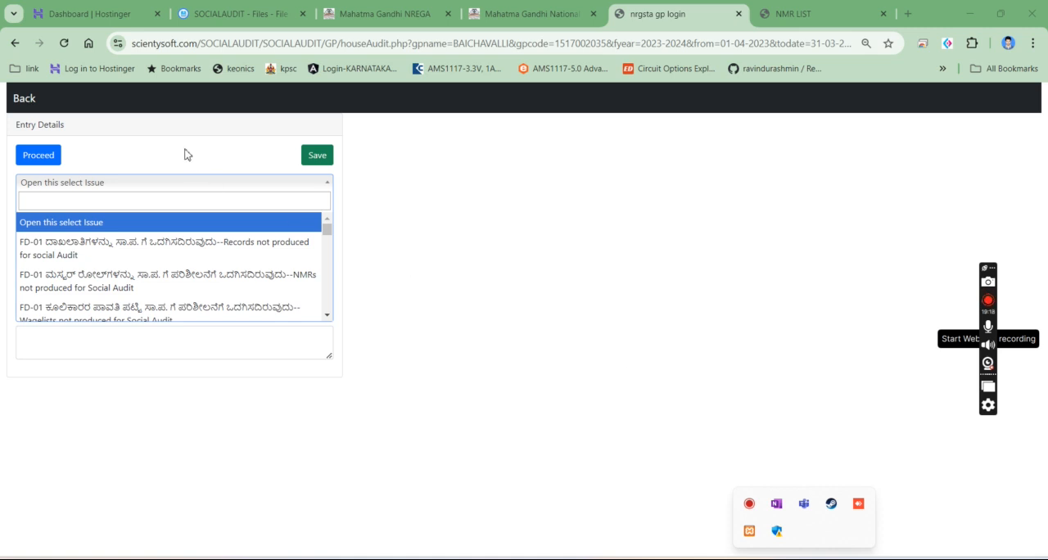
- Filter the issues by FM-01 and select "Payment to person who did not work" for the house visit
{"action": "left_click", "coordinate": [80, 200]}
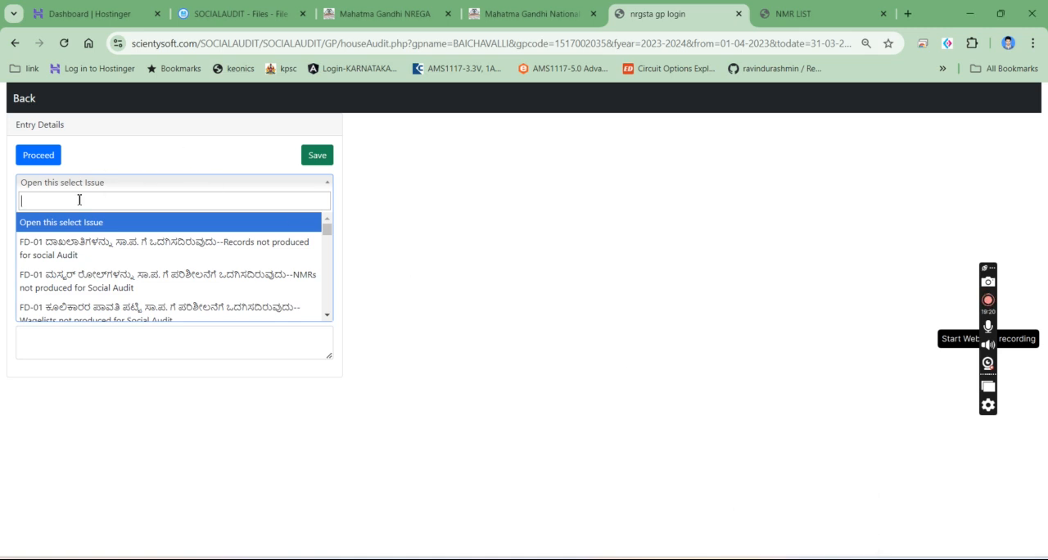
{"action": "type", "text": "FM-01"}
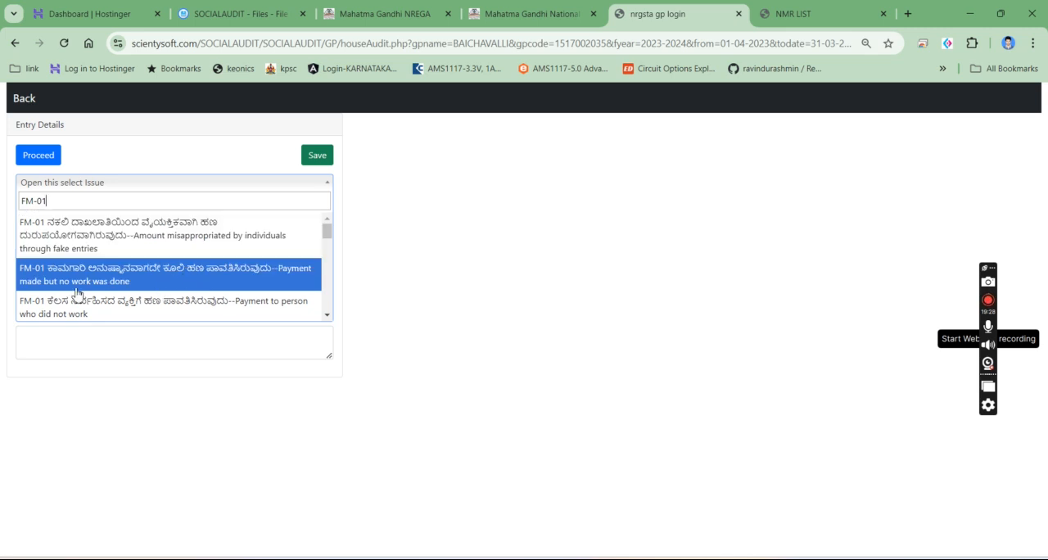
{"action": "scroll", "coordinate": [104, 286], "scroll_direction": "down", "scroll_amount": 1}
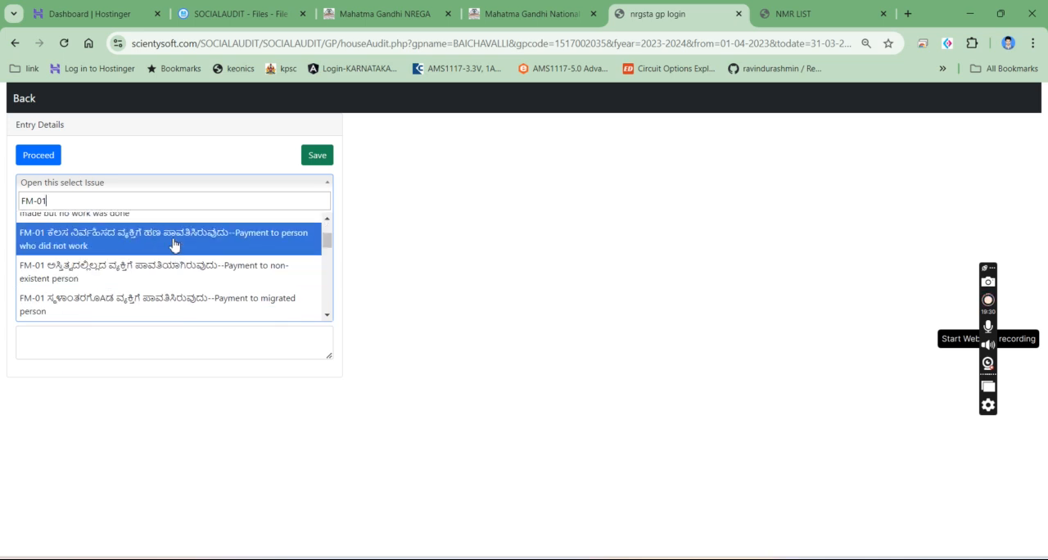
{"action": "left_click", "coordinate": [145, 246]}
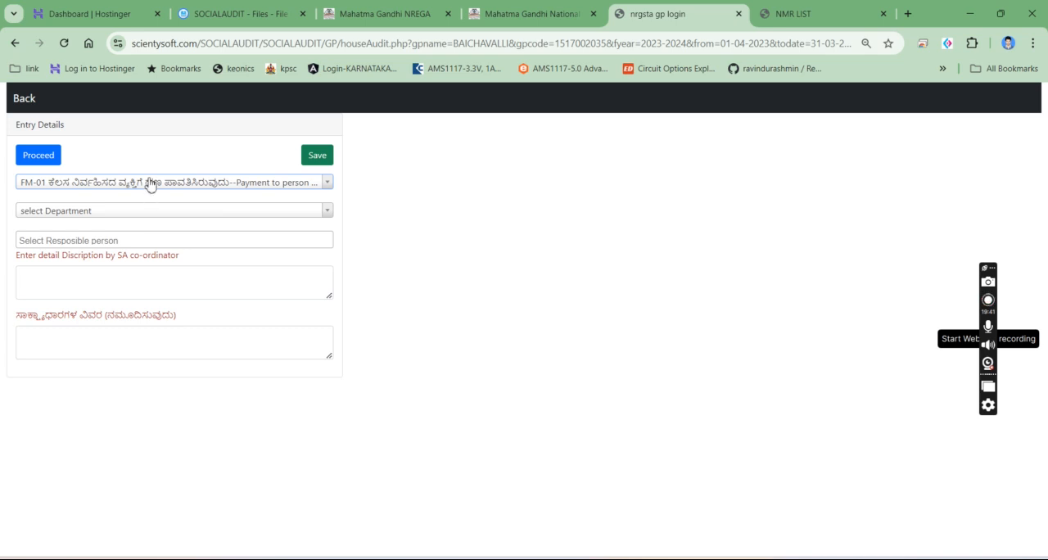
- Set the department to Horticulture Department__HC_AHO_BAMMANALLI and choose its First-role AHO officer testing2 as the responsible person
{"action": "left_click", "coordinate": [150, 216]}
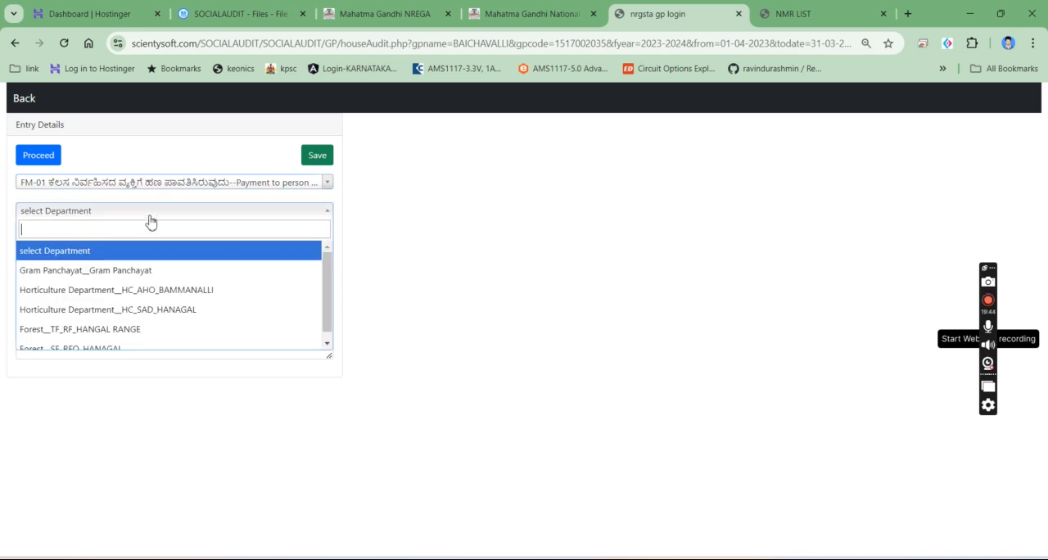
{"action": "left_click", "coordinate": [138, 298]}
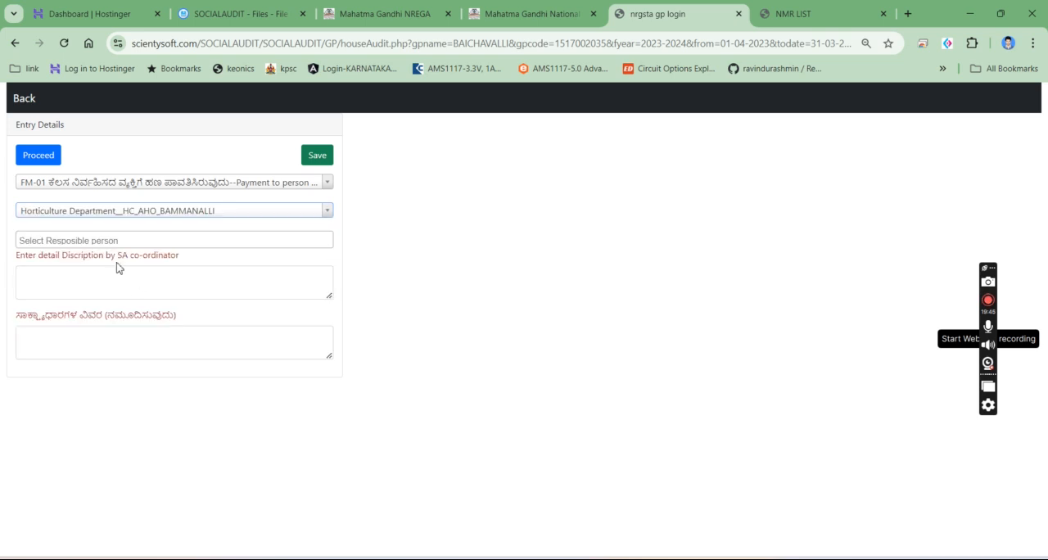
{"action": "left_click", "coordinate": [118, 241]}
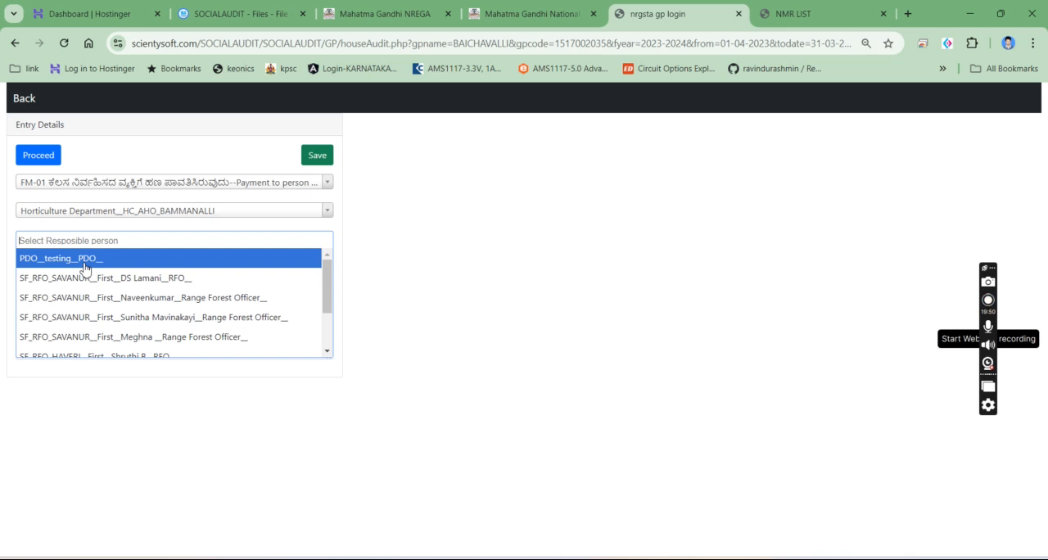
{"action": "scroll", "coordinate": [85, 278], "scroll_direction": "down", "scroll_amount": 2}
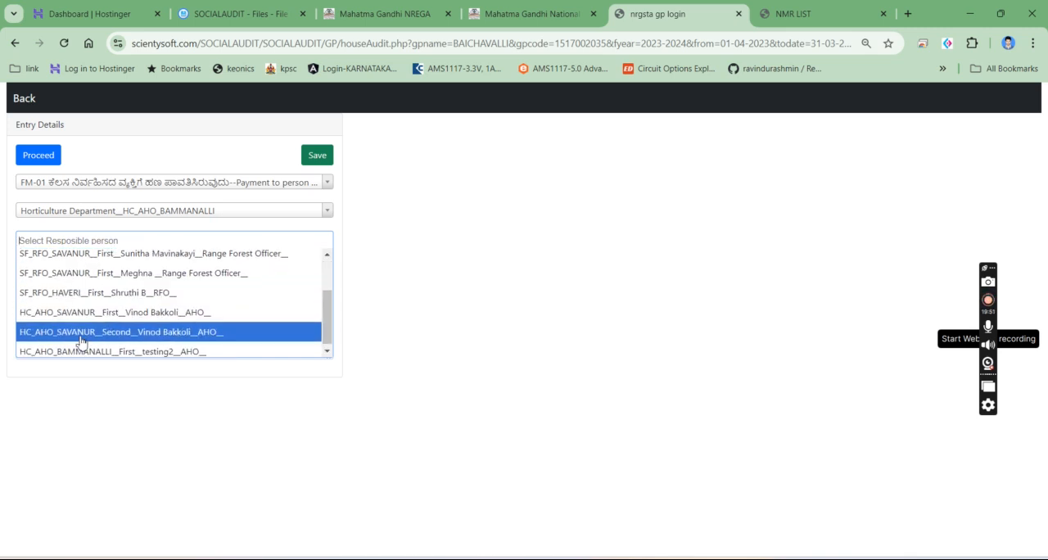
{"action": "scroll", "coordinate": [78, 319], "scroll_direction": "up", "scroll_amount": 2}
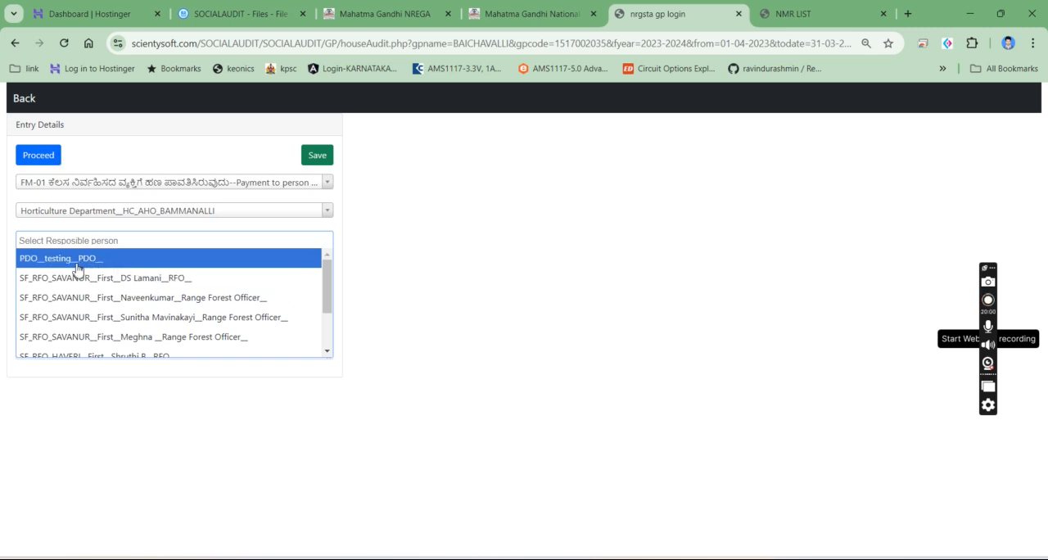
{"action": "scroll", "coordinate": [90, 335], "scroll_direction": "down", "scroll_amount": 1}
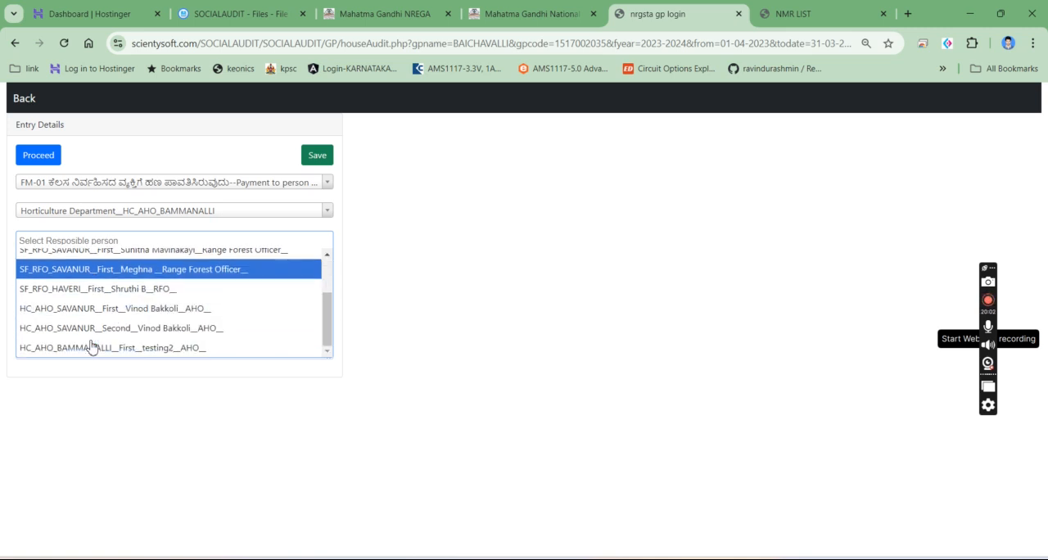
{"action": "scroll", "coordinate": [81, 304], "scroll_direction": "up", "scroll_amount": 1}
{"action": "scroll", "coordinate": [82, 344], "scroll_direction": "down", "scroll_amount": 1}
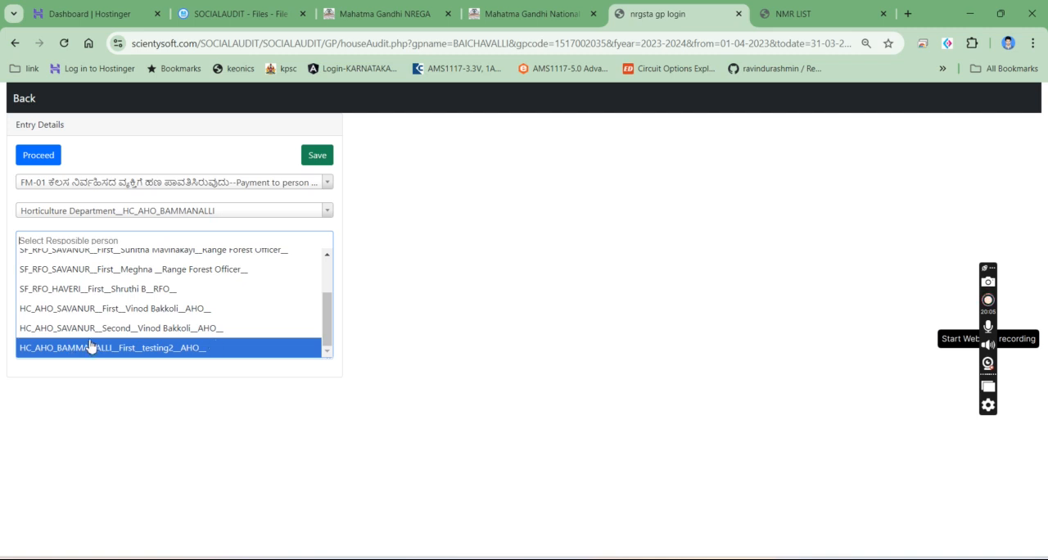
{"action": "left_click", "coordinate": [62, 352]}
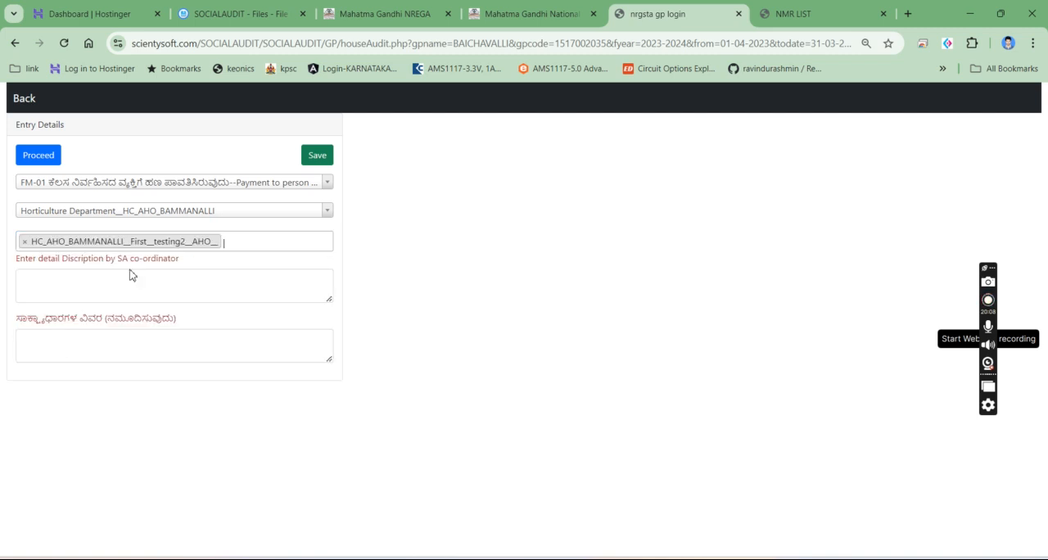
- Proceed with the chosen issue and department to load the NMR worker entries, and look through them
{"action": "left_click", "coordinate": [97, 291]}
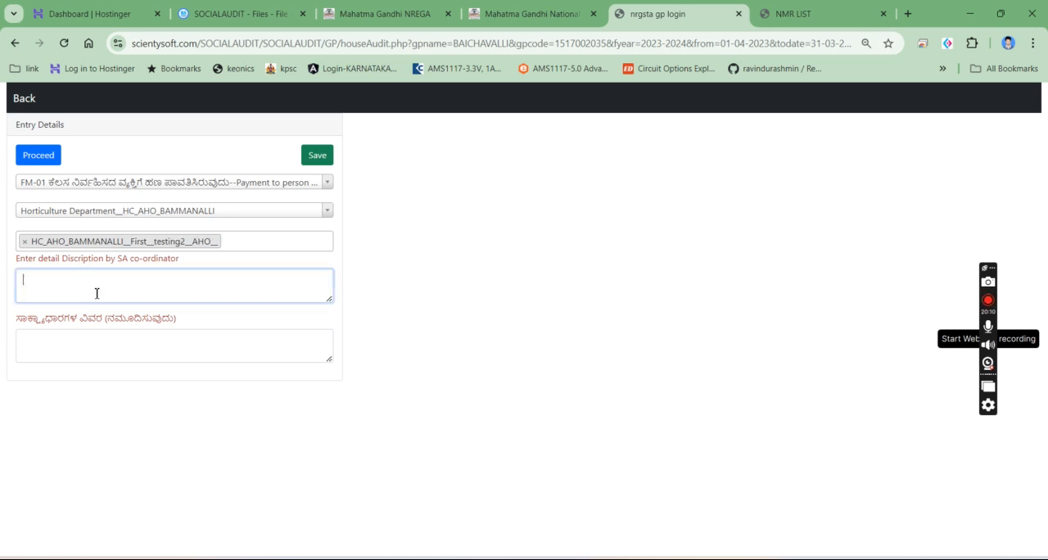
{"action": "left_click", "coordinate": [36, 158]}
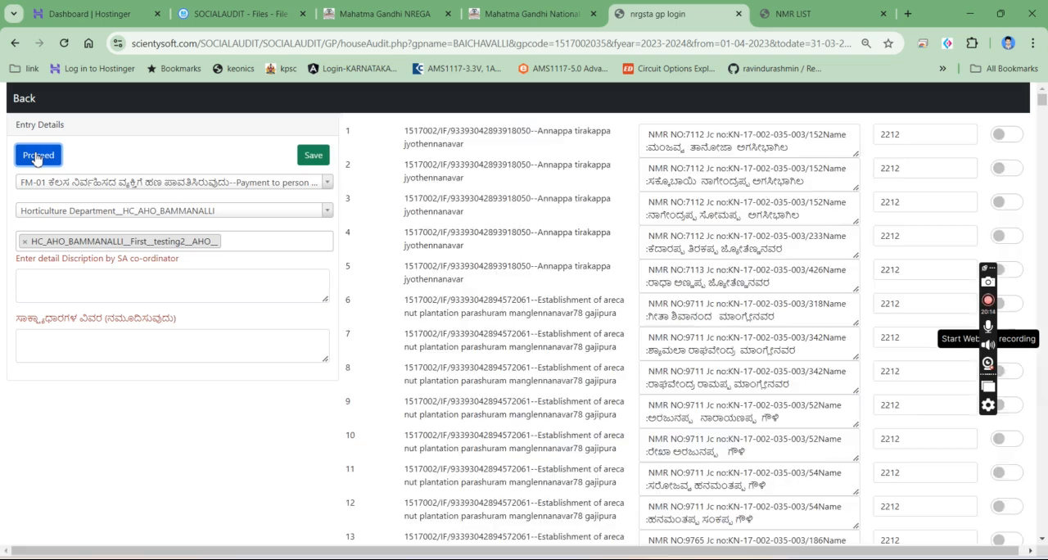
{"action": "scroll", "coordinate": [604, 158], "scroll_direction": "down", "scroll_amount": 5}
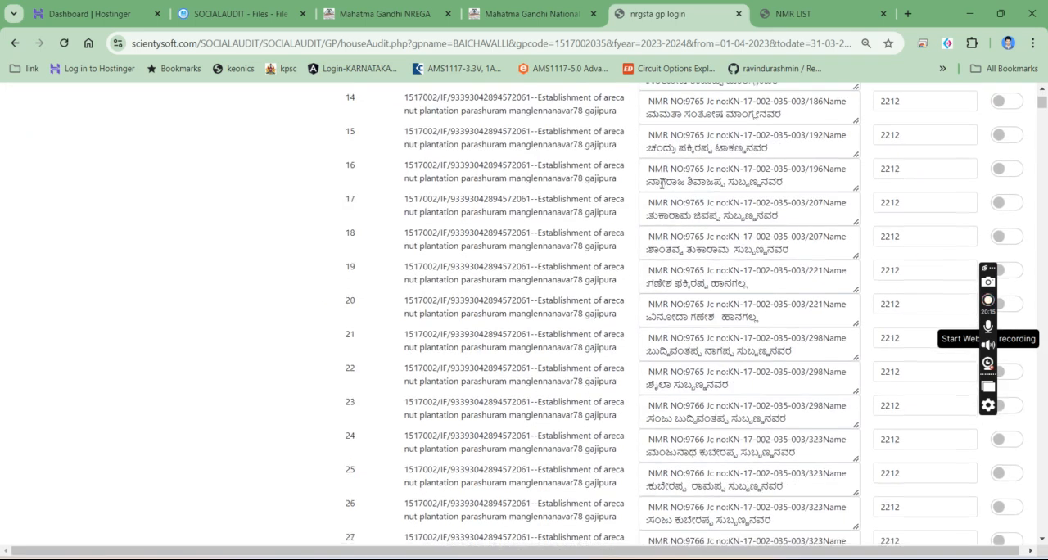
{"action": "left_click_drag", "start_coordinate": [1043, 102], "coordinate": [1038, 74]}
- Enter "dfjajfjashfhafhjszfhjkashfkjahjkfashjkfh" as the co-ordinator's description and "jhdgfjdsgfjhsgdfjgsdjfgsdjgfjhdsf" as the evidence details
{"action": "left_click", "coordinate": [122, 298]}
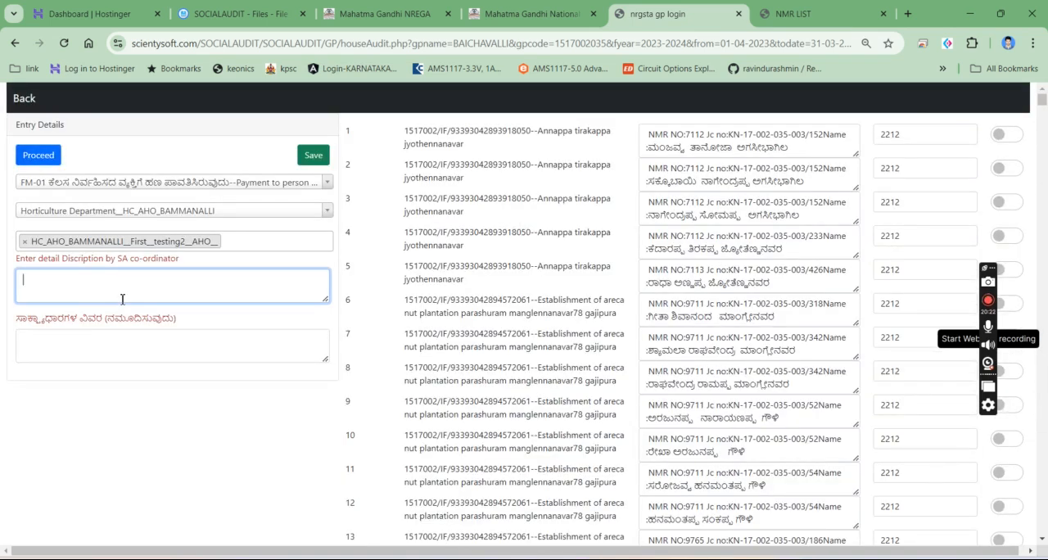
{"action": "type", "text": "dfjajfjashfhafhjszfhjkashfkjahjkfashjkfh"}
{"action": "key", "text": "Tab"}
{"action": "type", "text": "jhdgfjdsgfjhsgdfjgsdjf"}
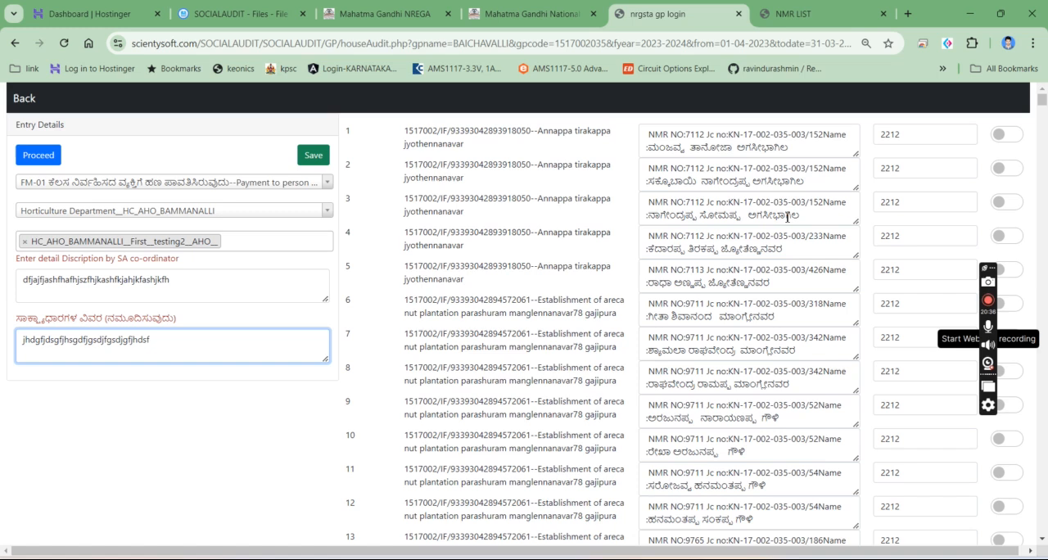
- Find 233 among the worker entries and select the matching entry in row 4
{"action": "key", "text": "ctrl+f"}
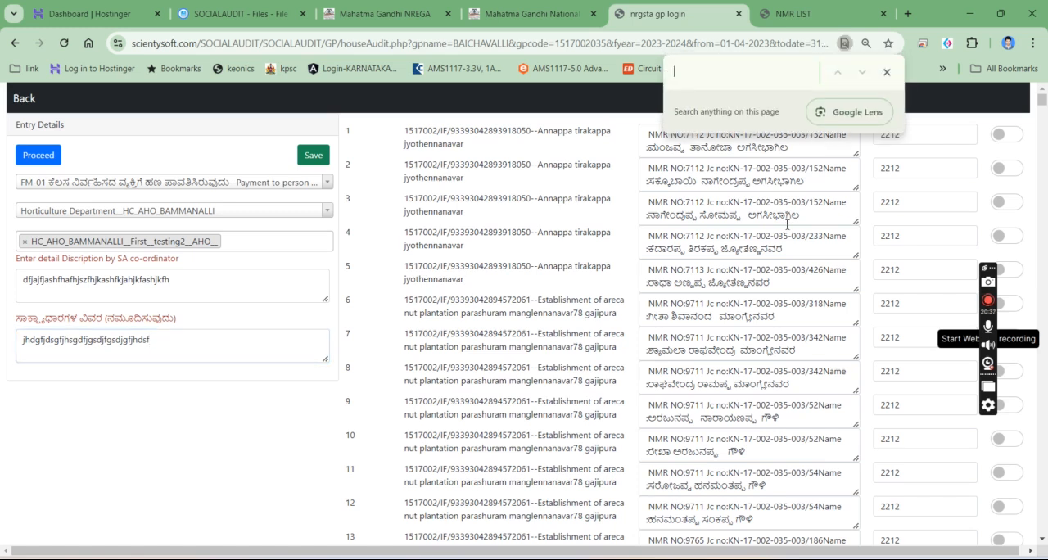
{"action": "type", "text": "233"}
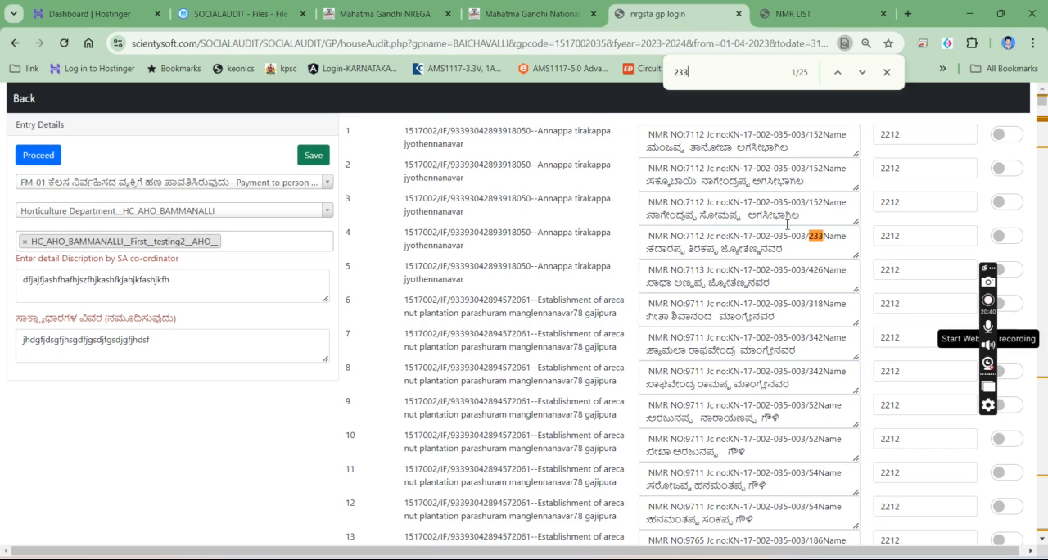
{"action": "left_click", "coordinate": [1006, 235]}
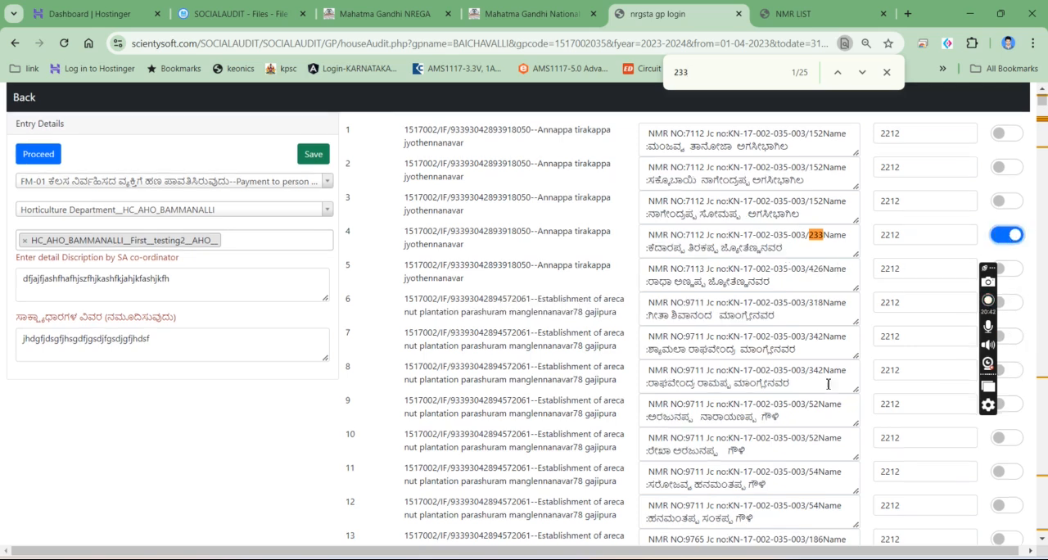
- Select worker entries 22, 25, 26, 27, 41 and 42 of the gajipura areca nut plantation work
{"action": "scroll", "coordinate": [1038, 376], "scroll_direction": "down", "scroll_amount": 7}
{"action": "left_click", "coordinate": [1015, 299]}
{"action": "left_click", "coordinate": [1014, 401]}
{"action": "left_click", "coordinate": [1013, 435]}
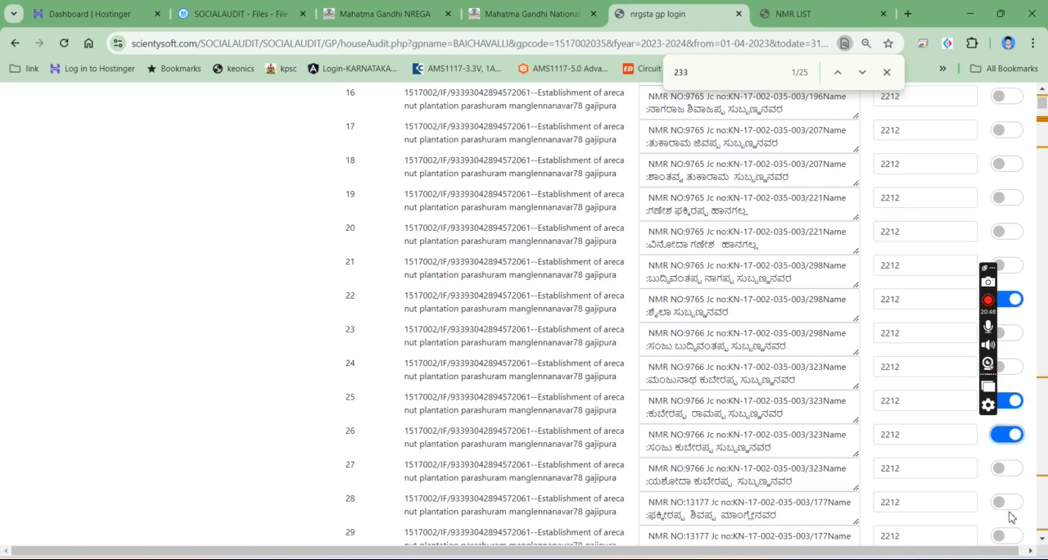
{"action": "left_click", "coordinate": [1007, 468]}
{"action": "scroll", "coordinate": [1007, 471], "scroll_direction": "down", "scroll_amount": 6}
{"action": "left_click", "coordinate": [1007, 465]}
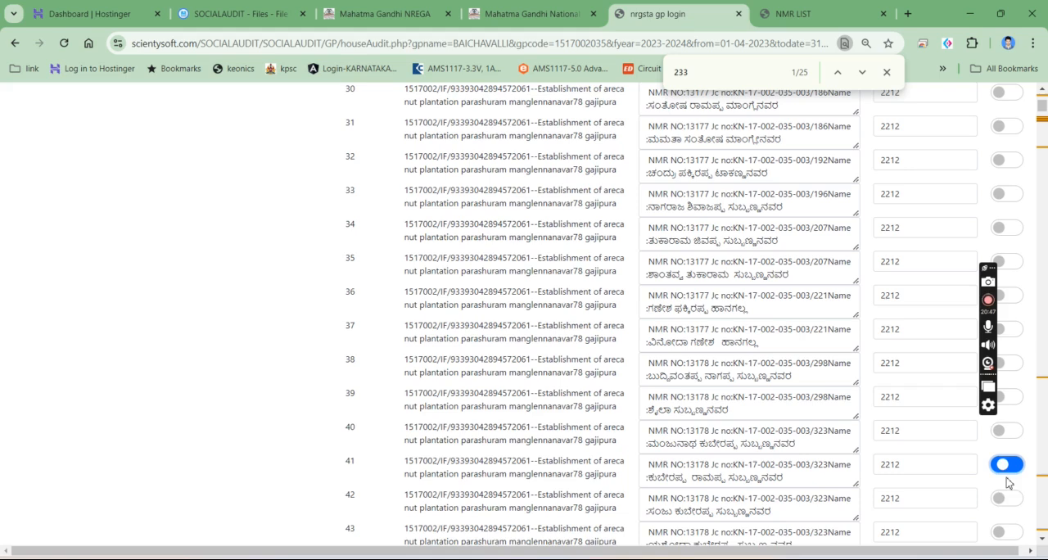
{"action": "left_click", "coordinate": [1006, 497]}
- Select two workers of the baichavalli arecanut plantation and entries 101 and 102 of the Balur arecanut plantation
{"action": "scroll", "coordinate": [1009, 503], "scroll_direction": "down", "scroll_amount": 10}
{"action": "left_click", "coordinate": [1006, 497]}
{"action": "left_click", "coordinate": [1012, 535]}
{"action": "scroll", "coordinate": [1013, 524], "scroll_direction": "down", "scroll_amount": 10}
{"action": "left_click", "coordinate": [1008, 490]}
{"action": "left_click", "coordinate": [1009, 522]}
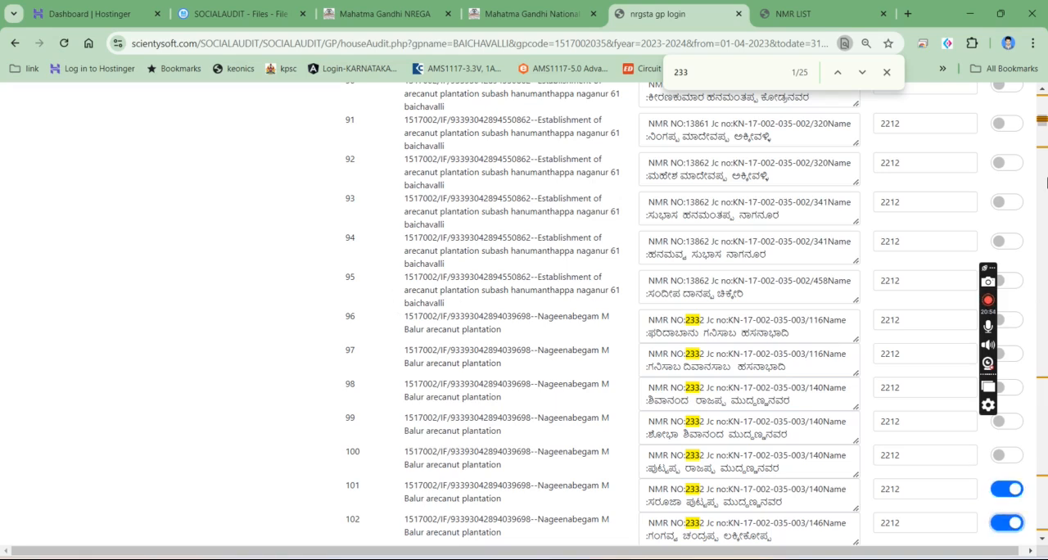
- Save the House Visit issue for the selected workers, dismiss the page search and return to the Grama Panchayath list
{"action": "left_click_drag", "start_coordinate": [1043, 122], "coordinate": [1043, 99]}
{"action": "left_click", "coordinate": [314, 157]}
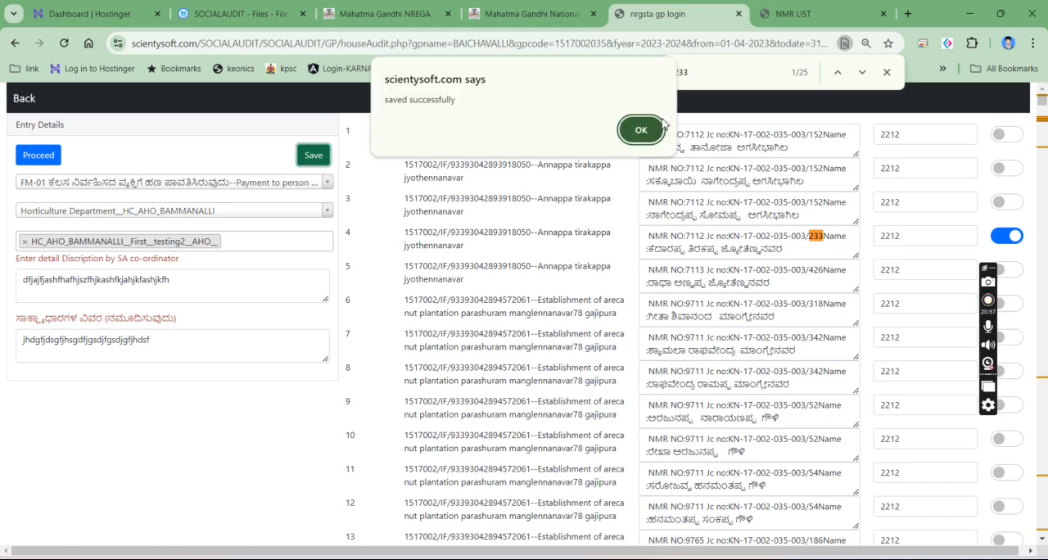
{"action": "left_click", "coordinate": [639, 130]}
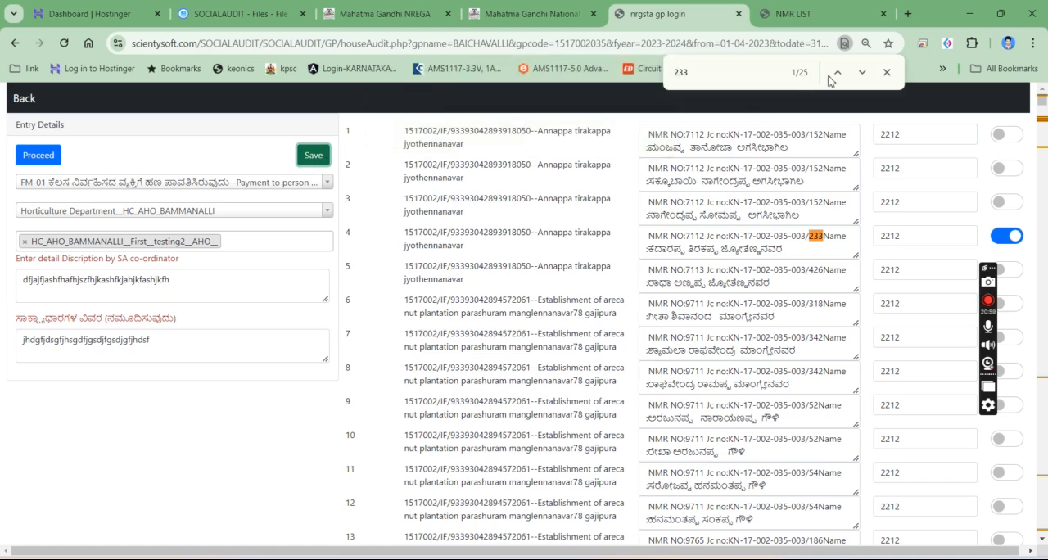
{"action": "left_click", "coordinate": [888, 73]}
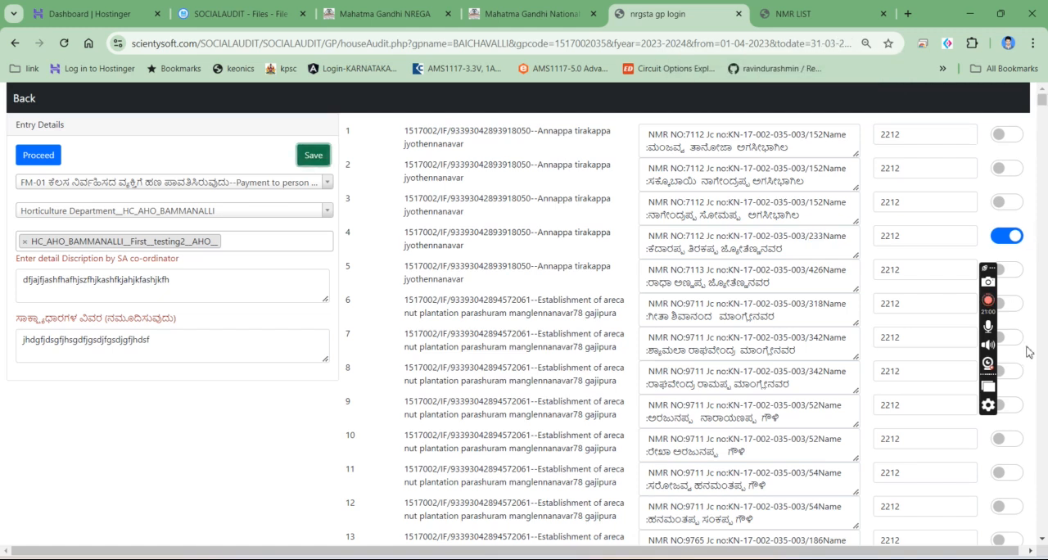
{"action": "left_click", "coordinate": [14, 42]}
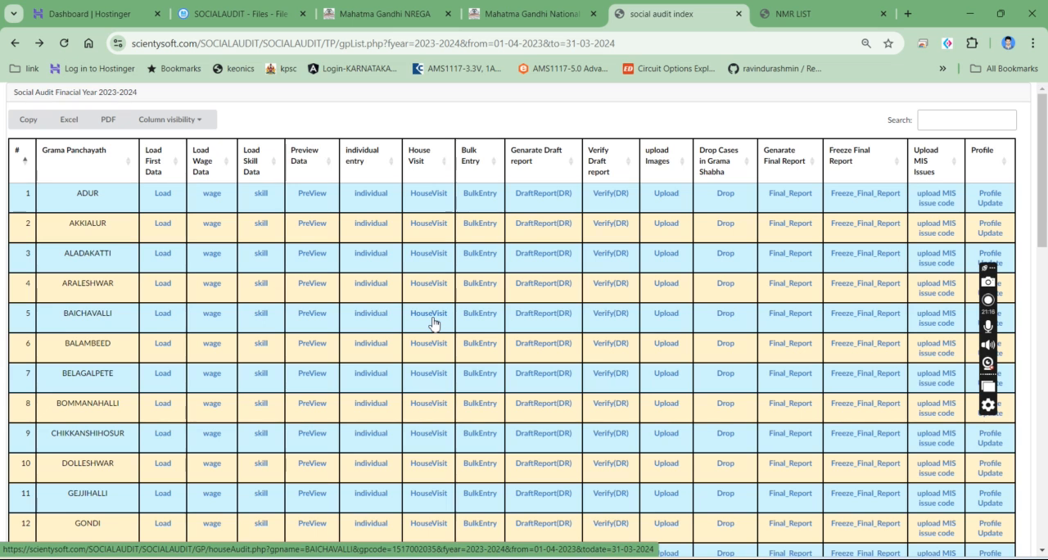
- Open BAICHAVALLI's bulk entry form and select the FD-01 issue "Records not produced for social Audit"
{"action": "left_click", "coordinate": [480, 316]}
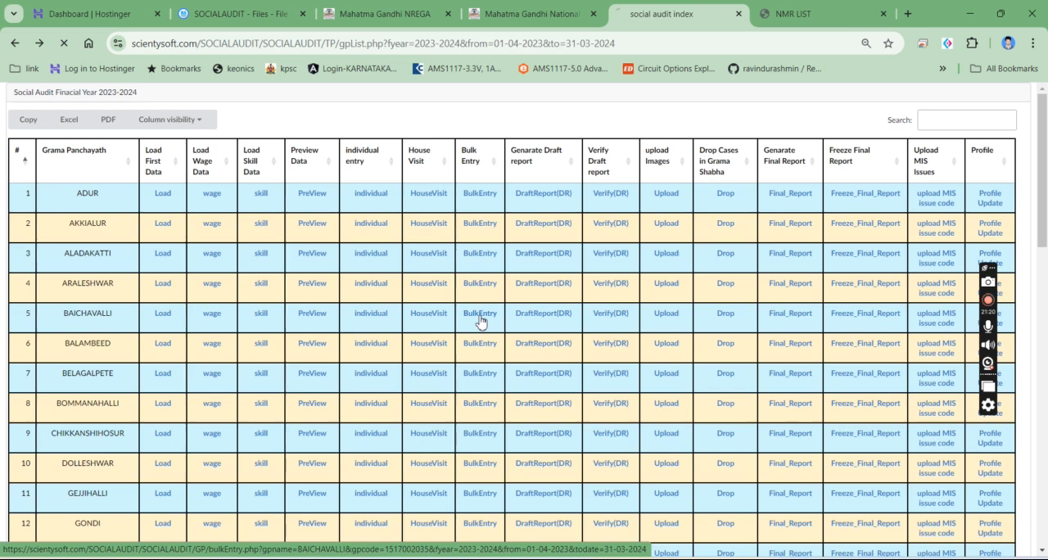
{"action": "left_click", "coordinate": [59, 194]}
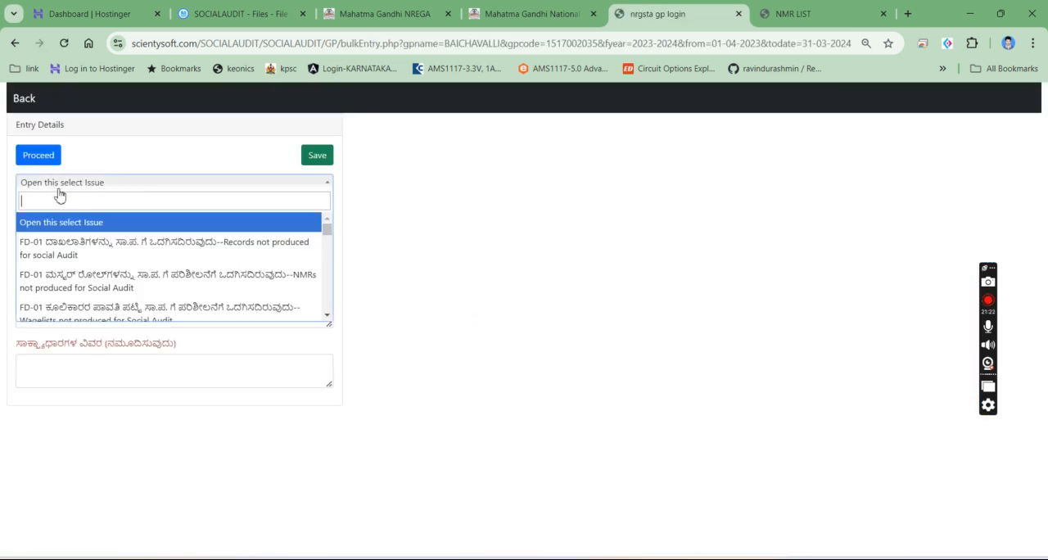
{"action": "scroll", "coordinate": [86, 286], "scroll_direction": "down", "scroll_amount": 2}
{"action": "scroll", "coordinate": [90, 287], "scroll_direction": "up", "scroll_amount": 2}
{"action": "scroll", "coordinate": [90, 286], "scroll_direction": "down", "scroll_amount": 2}
{"action": "scroll", "coordinate": [87, 284], "scroll_direction": "up", "scroll_amount": 2}
{"action": "left_click", "coordinate": [107, 242]}
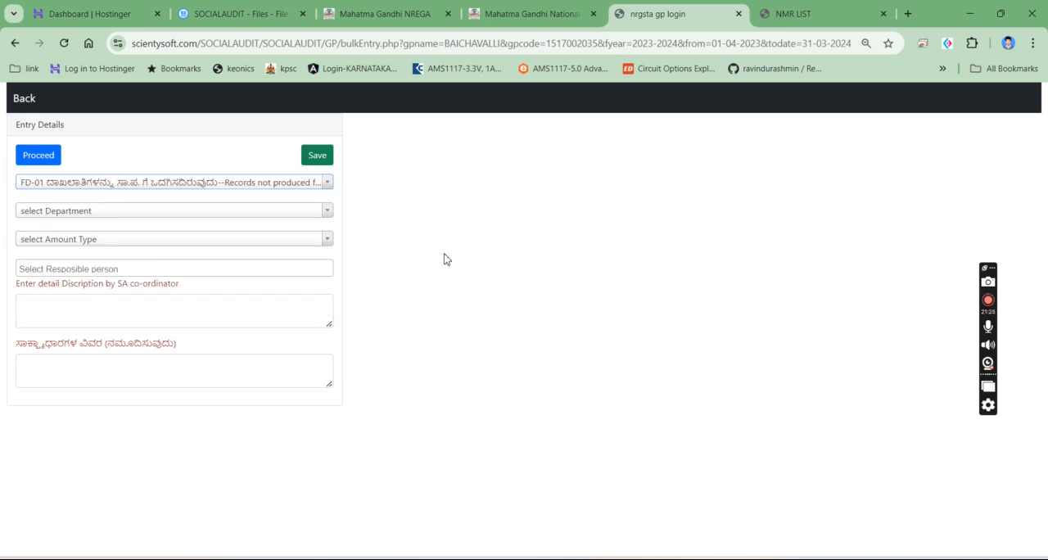
- Set the department to Gram Panchayat__Gram Panchayat, the amount type to ALL and the responsible person to PDO__testing__PDO__
{"action": "left_click", "coordinate": [123, 211]}
{"action": "left_click", "coordinate": [103, 269]}
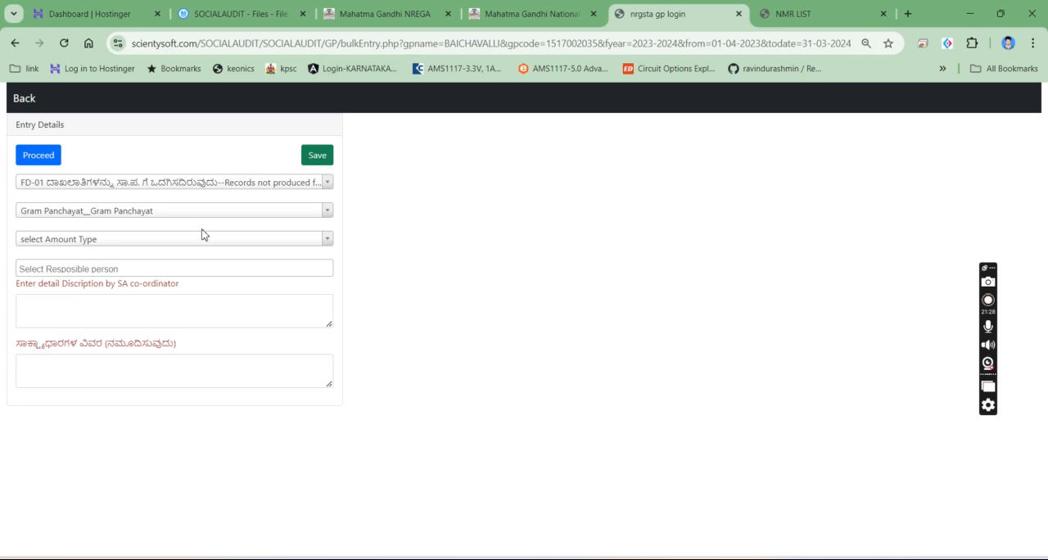
{"action": "left_click", "coordinate": [120, 240]}
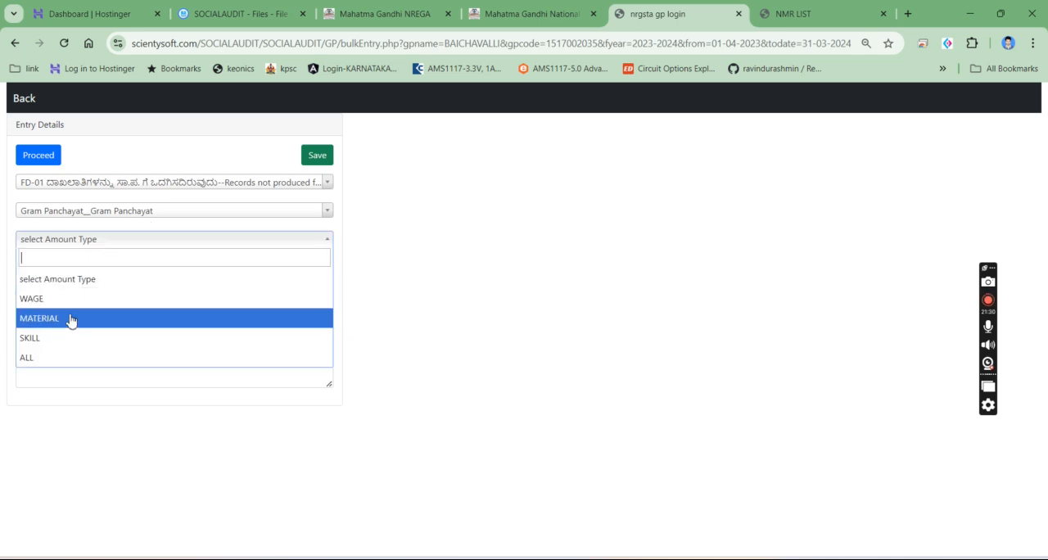
{"action": "left_click", "coordinate": [65, 356]}
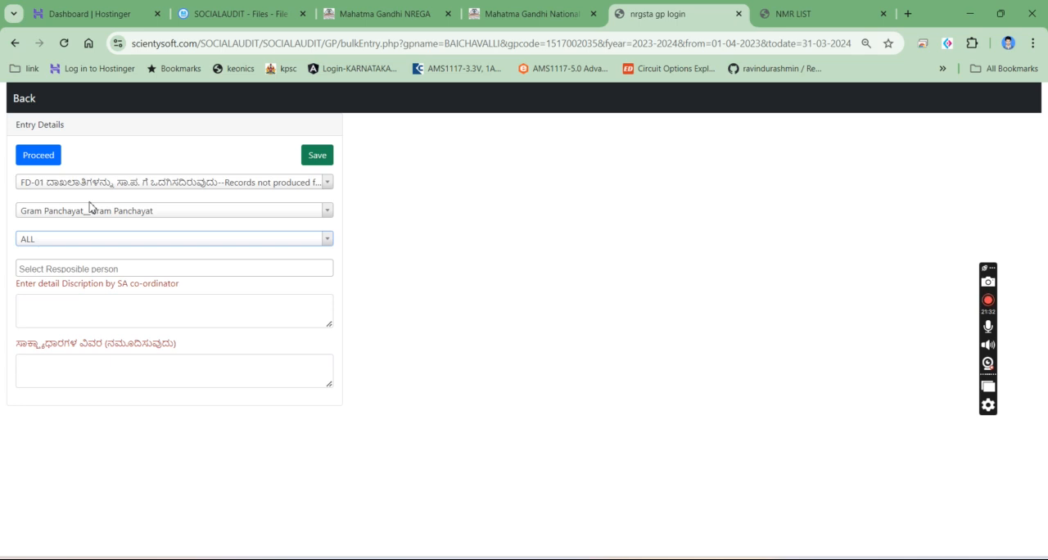
{"action": "left_click", "coordinate": [110, 268]}
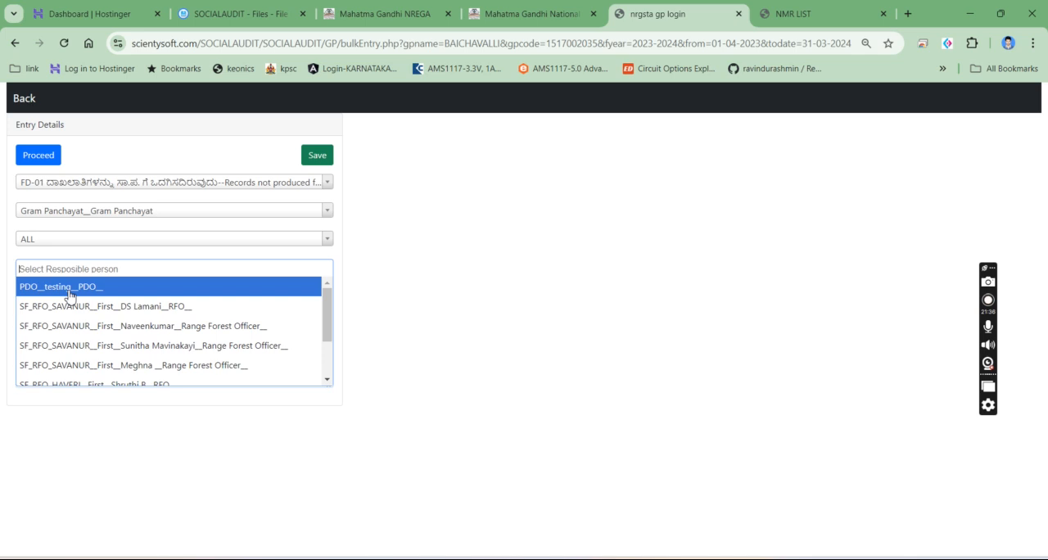
{"action": "left_click", "coordinate": [69, 288]}
- Enter "hagdfjhgadjfgdsjgfjsgf\s" as the co-ordinator's description and "dhjfhjksdhfkjshdfjksdhjkfhdsjkfhdsjkhf" as the evidence details, and enlarge the evidence box
{"action": "left_click", "coordinate": [79, 304]}
{"action": "type", "text": "hagdfjhgadjfgdsjgfjsgf\\s"}
{"action": "key", "text": "Tab"}
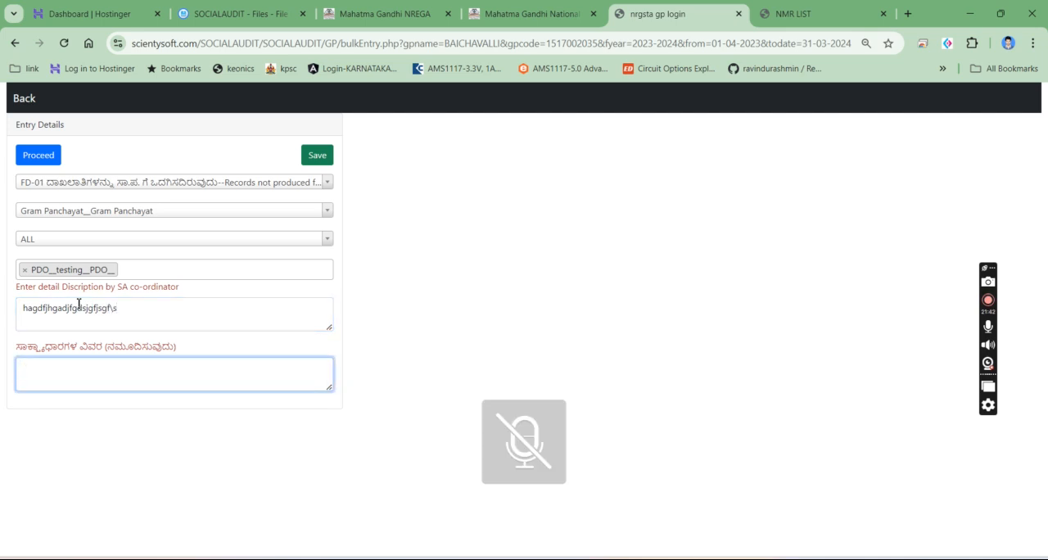
{"action": "type", "text": "dhjfhjksdhfkjshdfjksdhjkfhdsjkfhdsjkhf"}
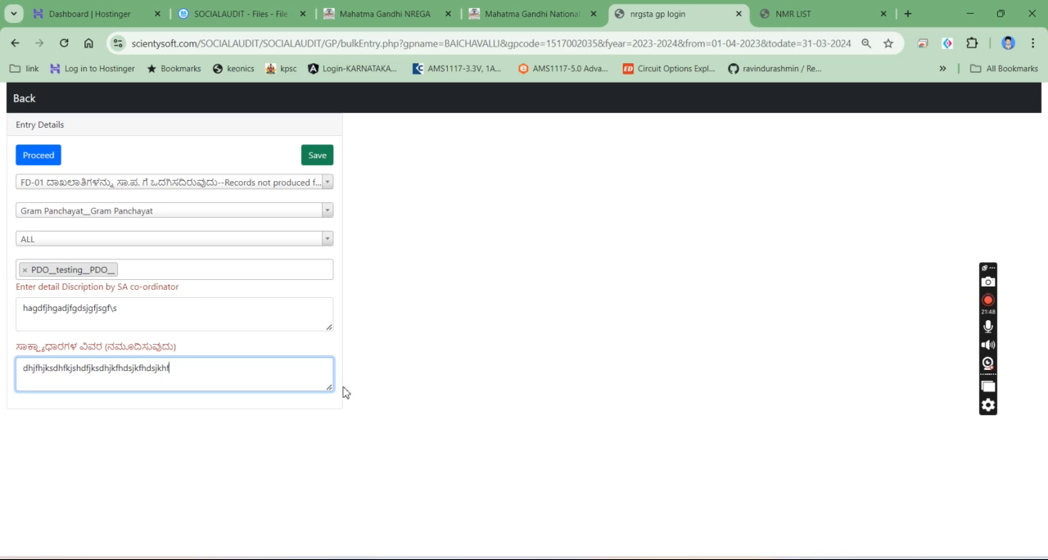
{"action": "left_click_drag", "start_coordinate": [327, 385], "coordinate": [328, 437]}
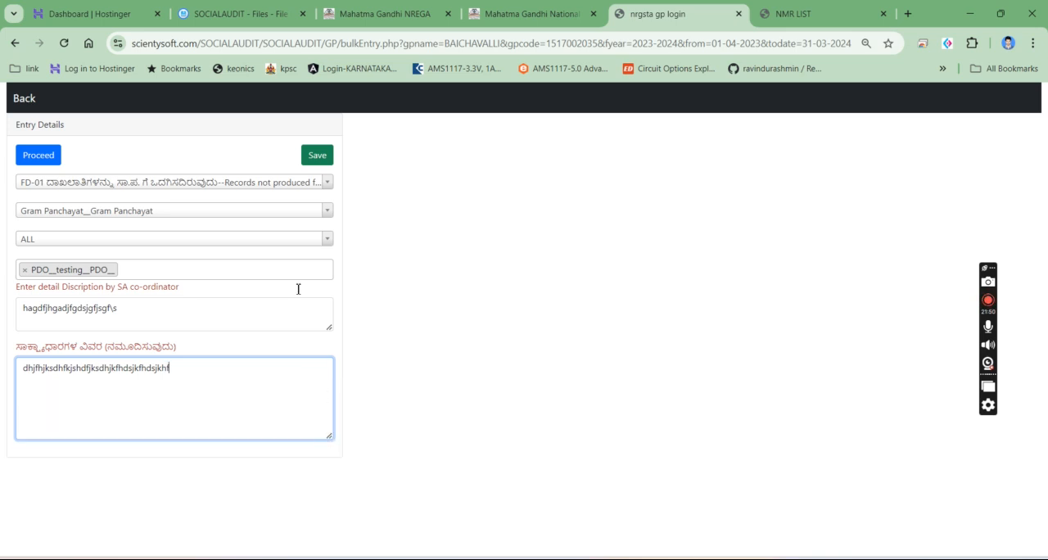
- Load the Gram Panchayat works for the bulk issue and select works 58 and 61
{"action": "left_click", "coordinate": [38, 154]}
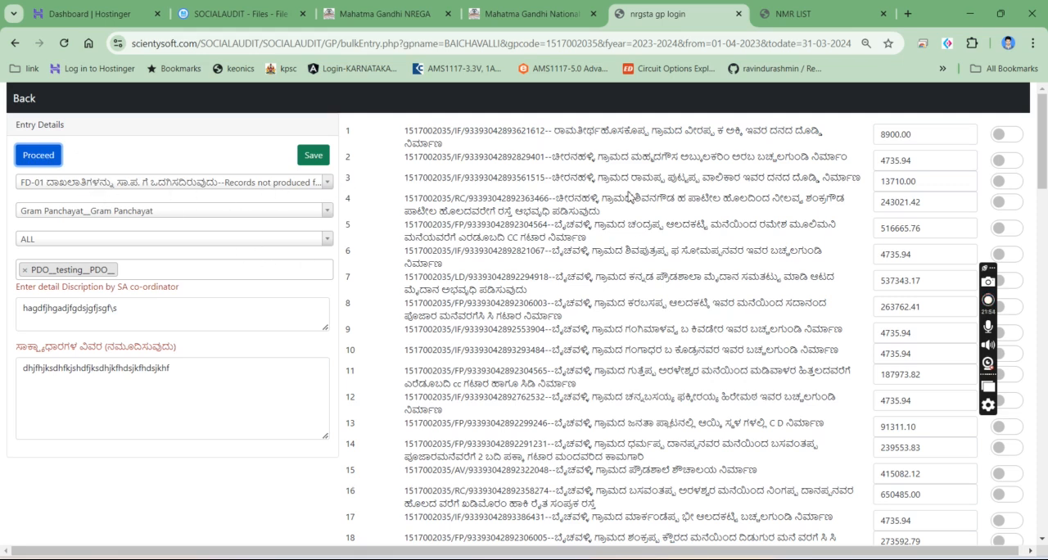
{"action": "scroll", "coordinate": [999, 254], "scroll_direction": "down", "scroll_amount": 15}
{"action": "left_click", "coordinate": [1004, 168]}
{"action": "left_click", "coordinate": [1003, 236]}
{"action": "scroll", "coordinate": [1023, 281], "scroll_direction": "down", "scroll_amount": 4}
{"action": "left_click", "coordinate": [1006, 433]}
{"action": "left_click", "coordinate": [1008, 477]}
{"action": "left_click", "coordinate": [1006, 495]}
{"action": "scroll", "coordinate": [1002, 467], "scroll_direction": "down", "scroll_amount": 1}
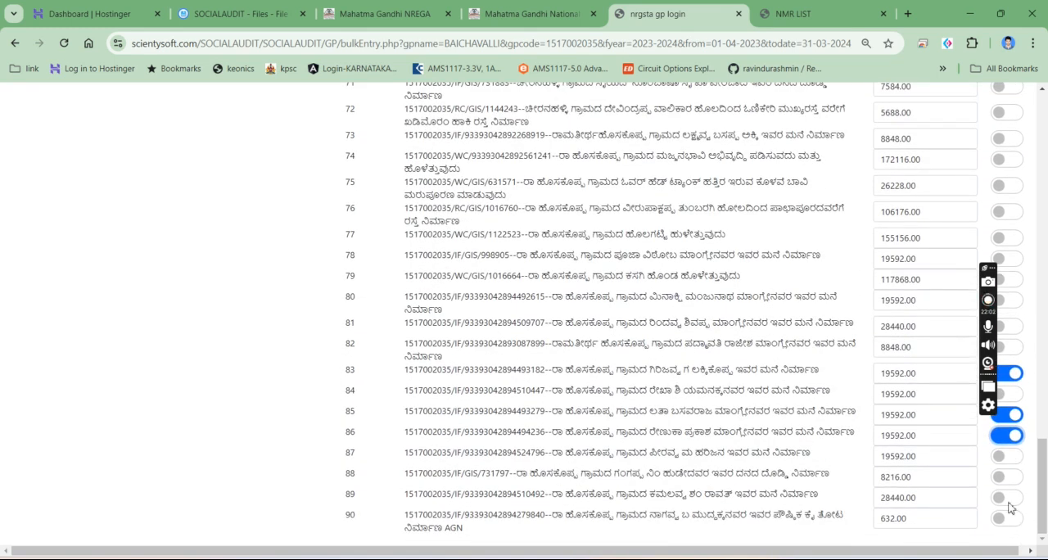
{"action": "scroll", "coordinate": [1009, 149], "scroll_direction": "up", "scroll_amount": 5}
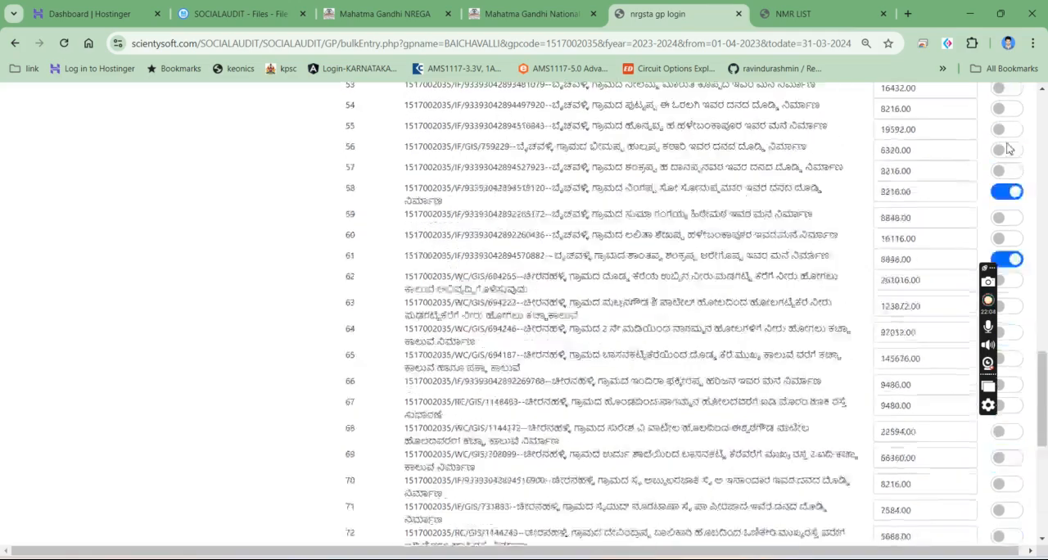
{"action": "scroll", "coordinate": [1008, 148], "scroll_direction": "up", "scroll_amount": 5}
{"action": "left_click", "coordinate": [1009, 148]}
{"action": "scroll", "coordinate": [805, 197], "scroll_direction": "up", "scroll_amount": 10}
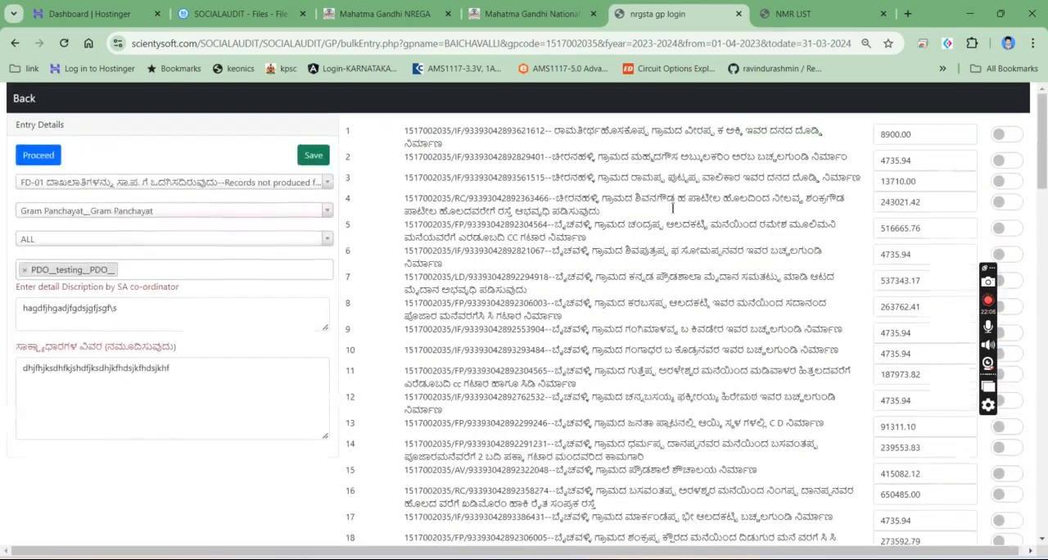
- Save the bulk FD-01 issue for the selected works and return to the Grama Panchayath list
{"action": "left_click", "coordinate": [326, 167]}
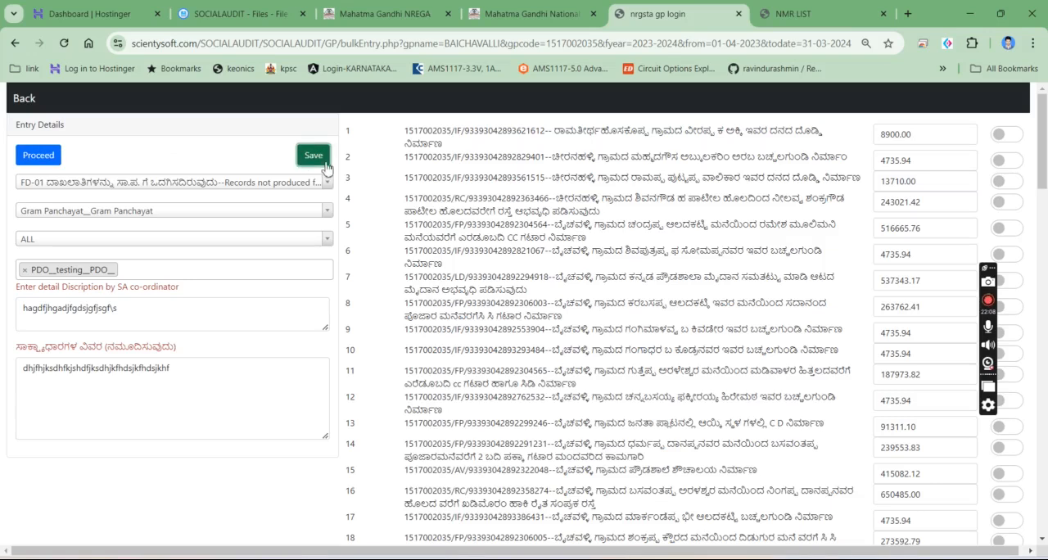
{"action": "left_click", "coordinate": [637, 129]}
{"action": "left_click", "coordinate": [15, 42]}
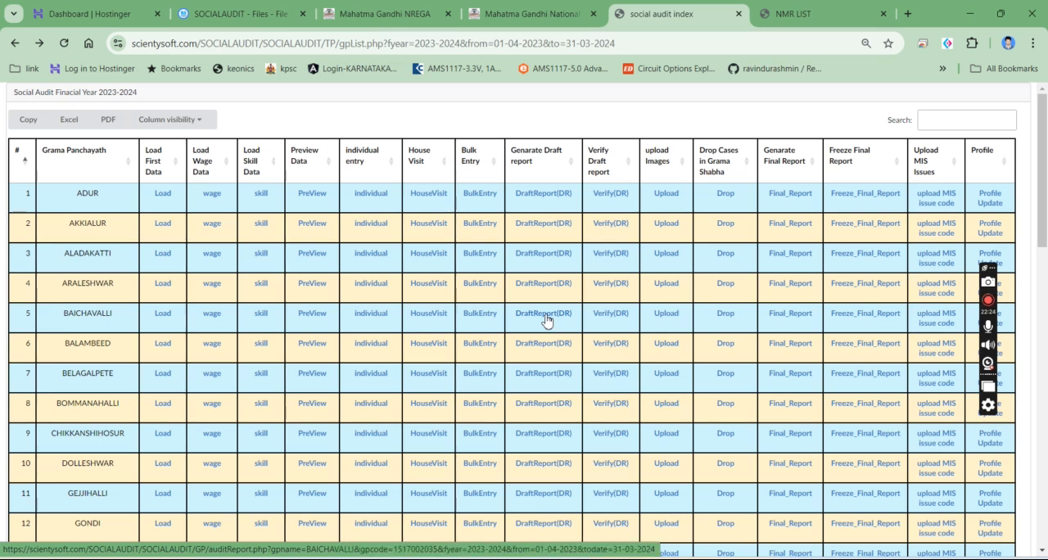
{"action": "left_click", "coordinate": [617, 317]}
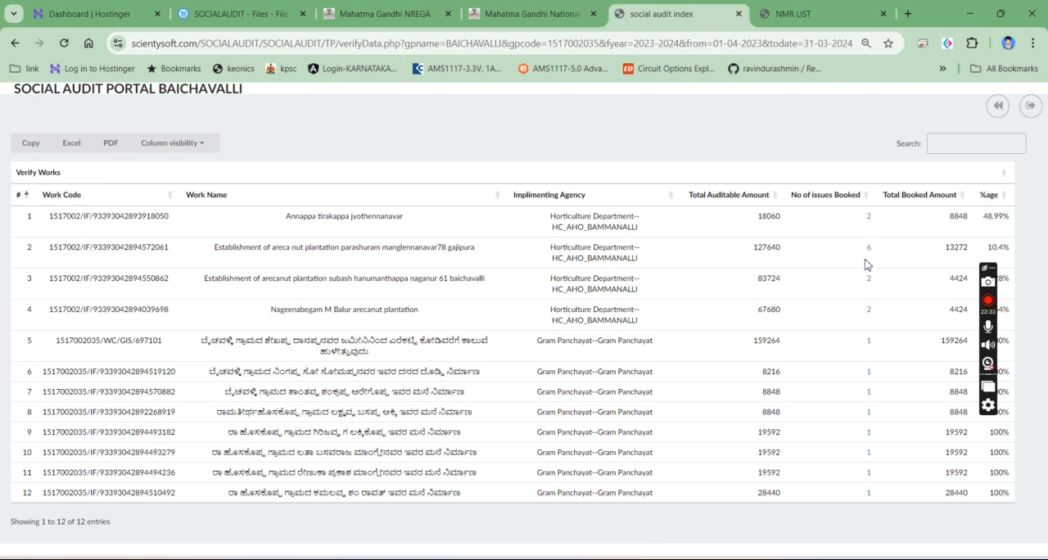
{"action": "left_click_drag", "start_coordinate": [62, 247], "coordinate": [483, 262]}
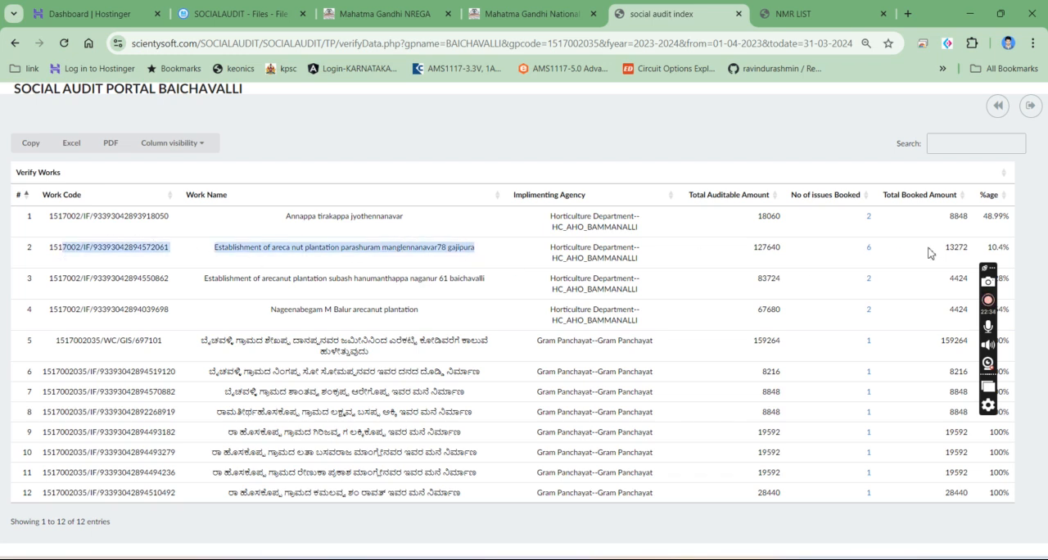
{"action": "left_click", "coordinate": [855, 253]}
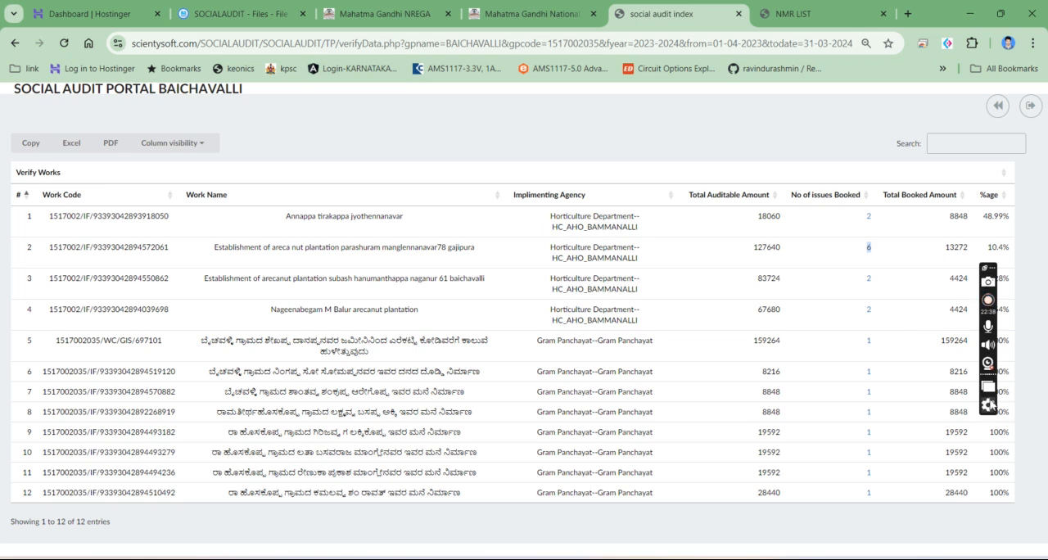
{"action": "left_click_drag", "start_coordinate": [991, 268], "coordinate": [22, 401]}
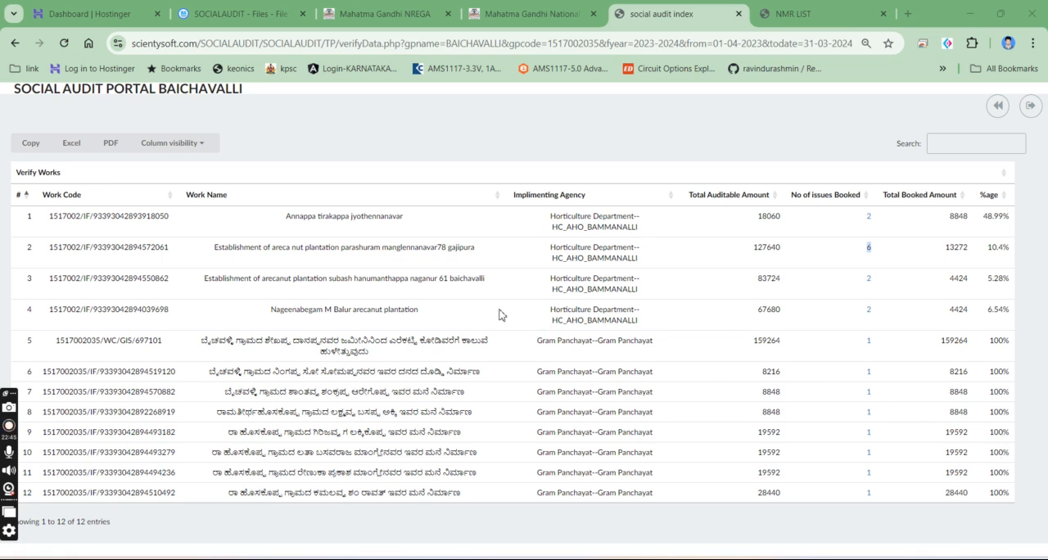
{"action": "left_click_drag", "start_coordinate": [52, 349], "coordinate": [161, 354]}
{"action": "key", "text": "ctrl+c"}
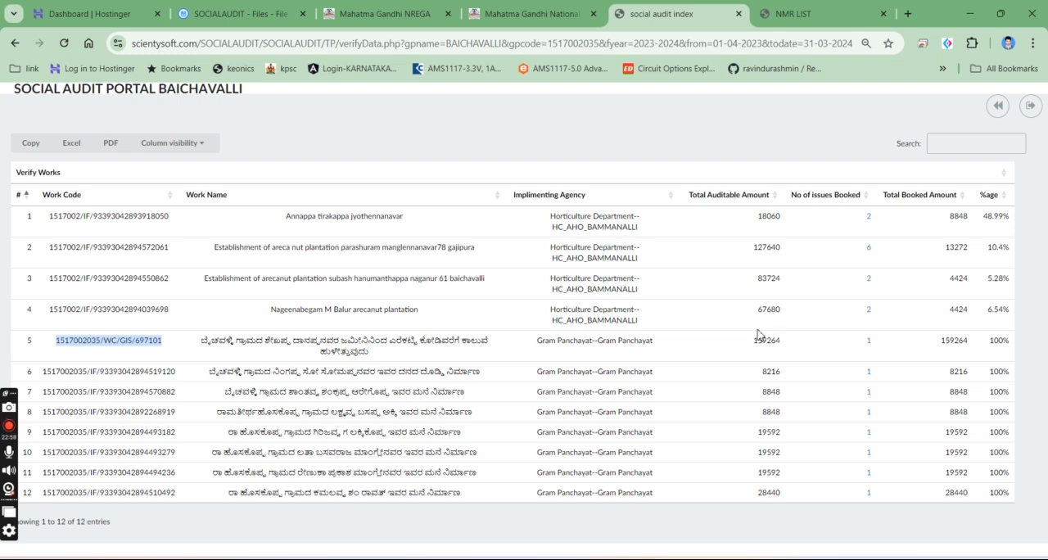
{"action": "left_click_drag", "start_coordinate": [748, 346], "coordinate": [818, 346]}
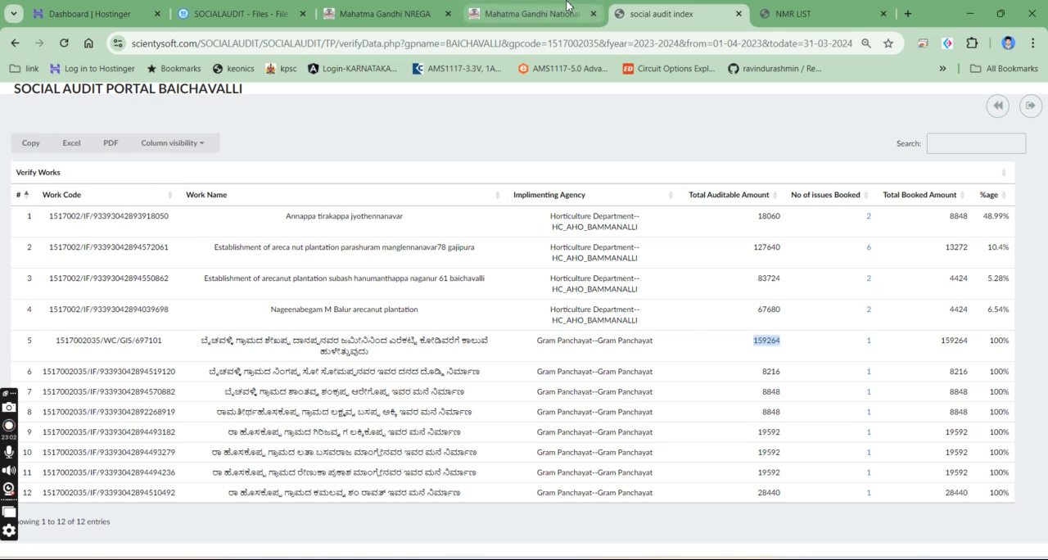
{"action": "left_click", "coordinate": [14, 44]}
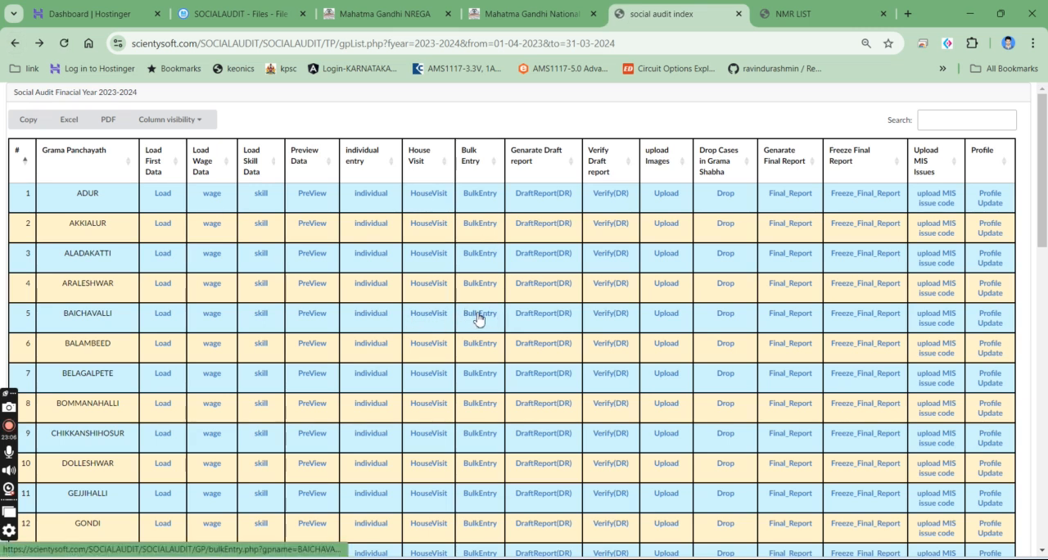
{"action": "left_click", "coordinate": [381, 319]}
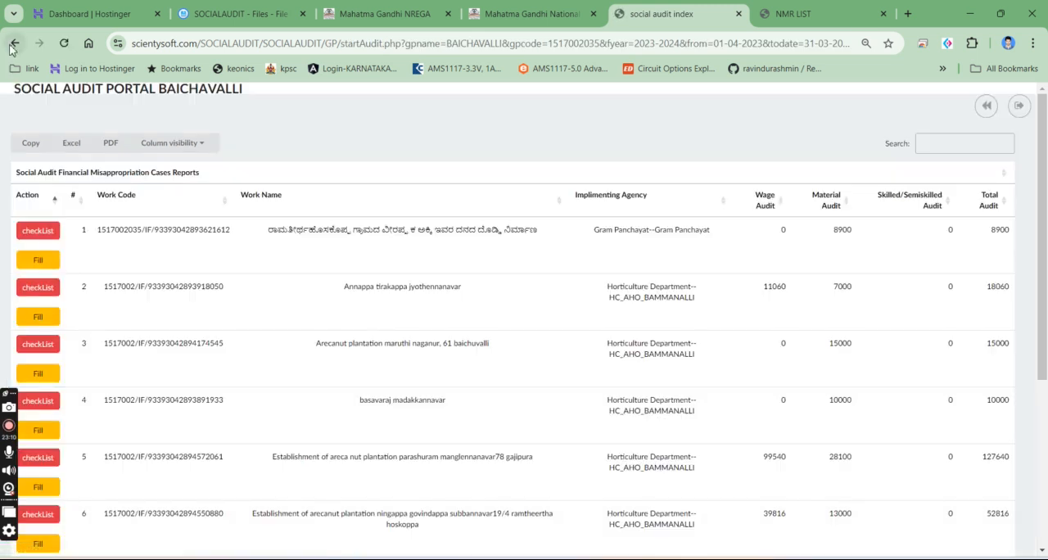
{"action": "left_click", "coordinate": [952, 143]}
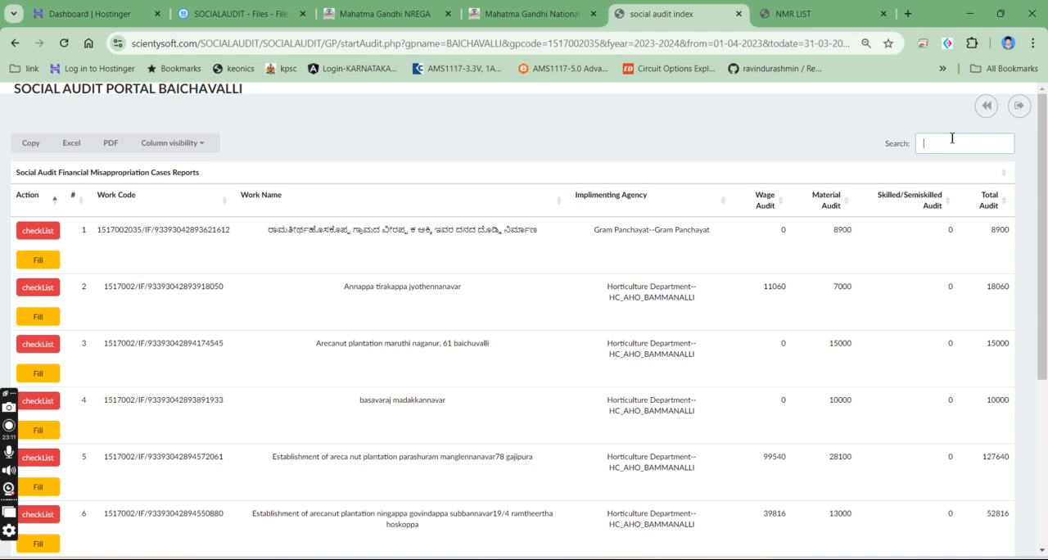
{"action": "key", "text": "ctrl+v"}
{"action": "left_click", "coordinate": [38, 261]}
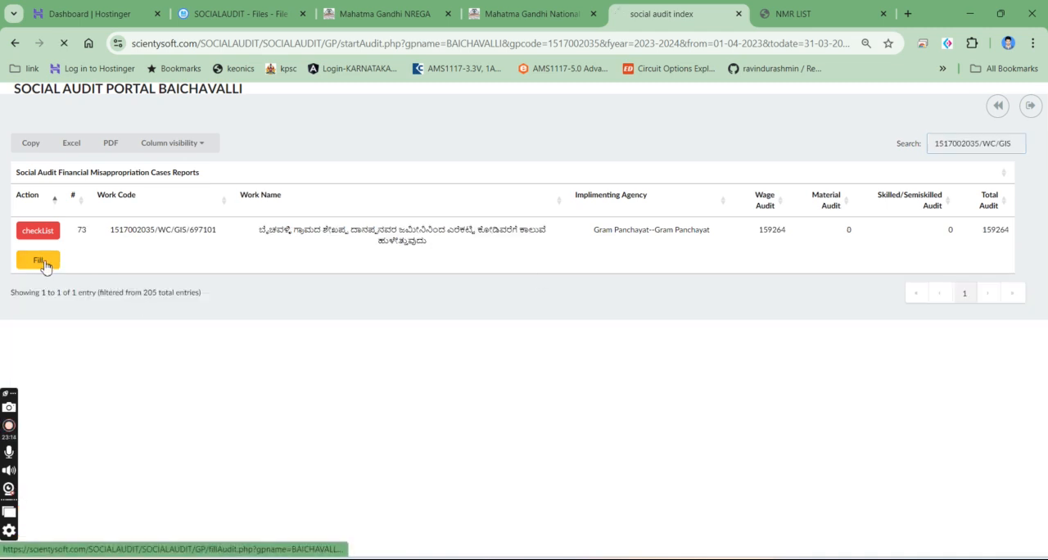
- Mark the work as audited successfully and having an issue, and set the issue type to Financial Misappropriation
{"action": "left_click", "coordinate": [468, 211]}
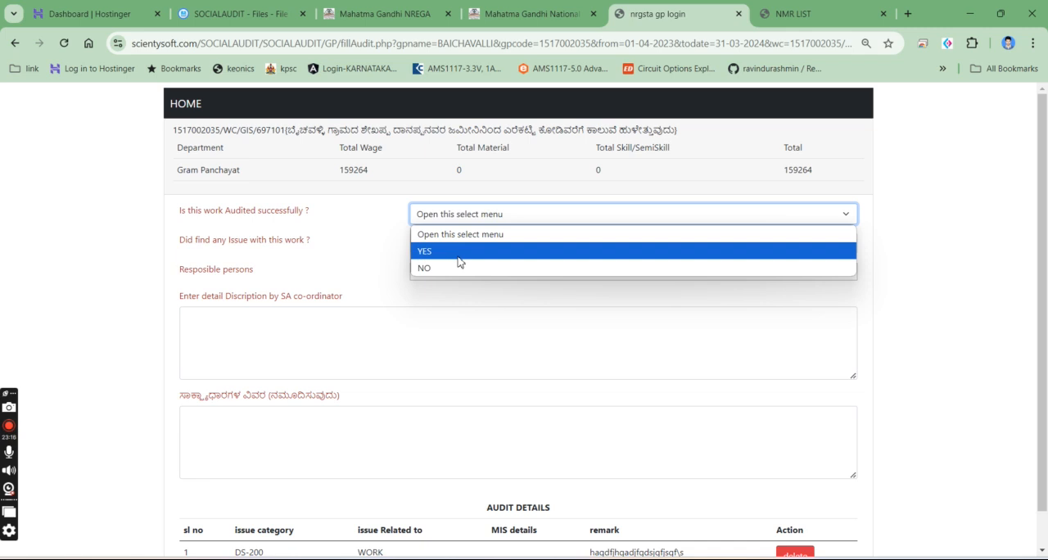
{"action": "left_click", "coordinate": [460, 251]}
{"action": "left_click", "coordinate": [460, 243]}
{"action": "left_click", "coordinate": [454, 279]}
{"action": "left_click", "coordinate": [455, 272]}
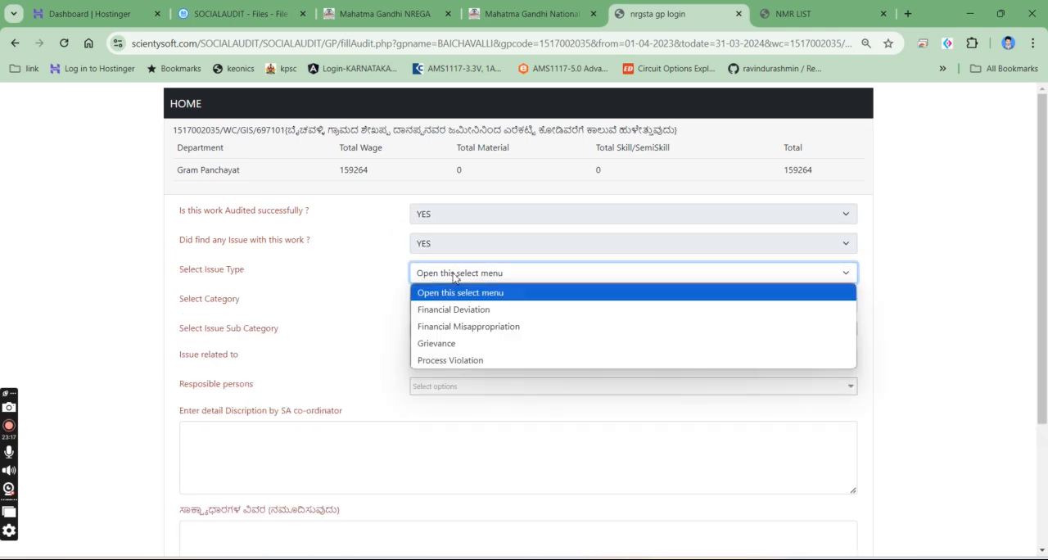
{"action": "left_click", "coordinate": [455, 333]}
- Set the category to Payment to person who did not work, the sub category to Amount misappropriated by individuals through fake entries, and relate it to WORK
{"action": "left_click", "coordinate": [466, 303]}
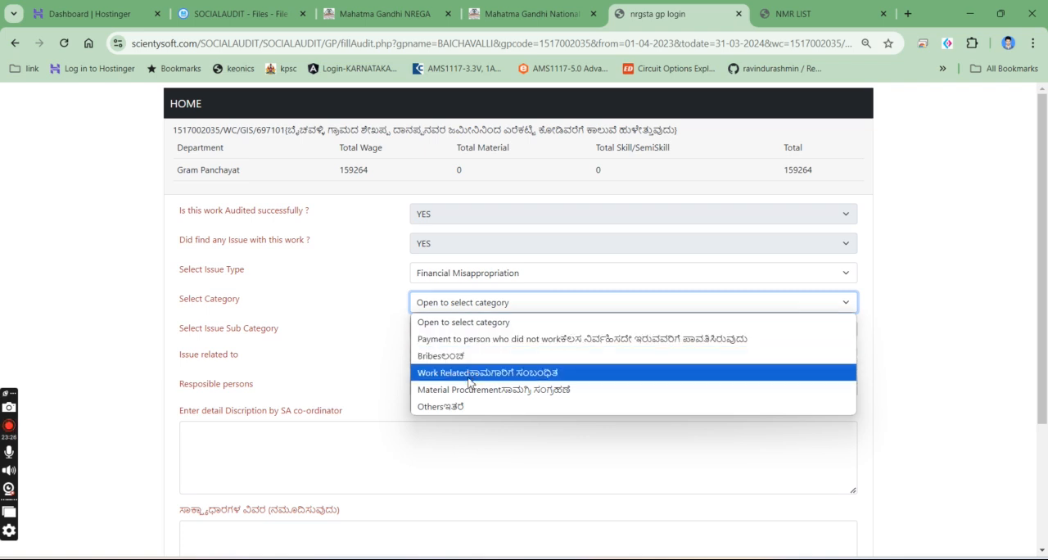
{"action": "left_click", "coordinate": [480, 343]}
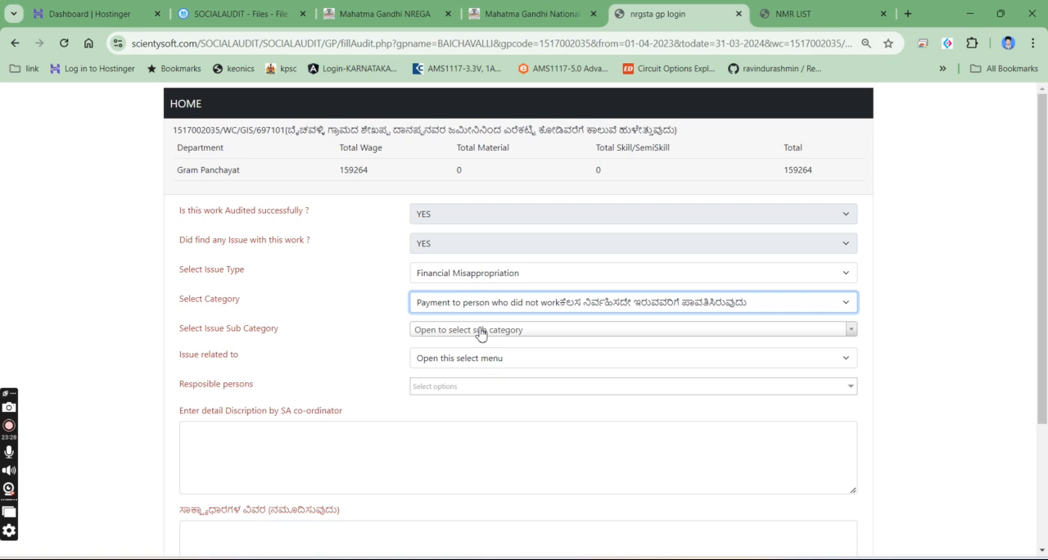
{"action": "left_click", "coordinate": [480, 330]}
{"action": "left_click", "coordinate": [478, 407]}
{"action": "left_click", "coordinate": [468, 364]}
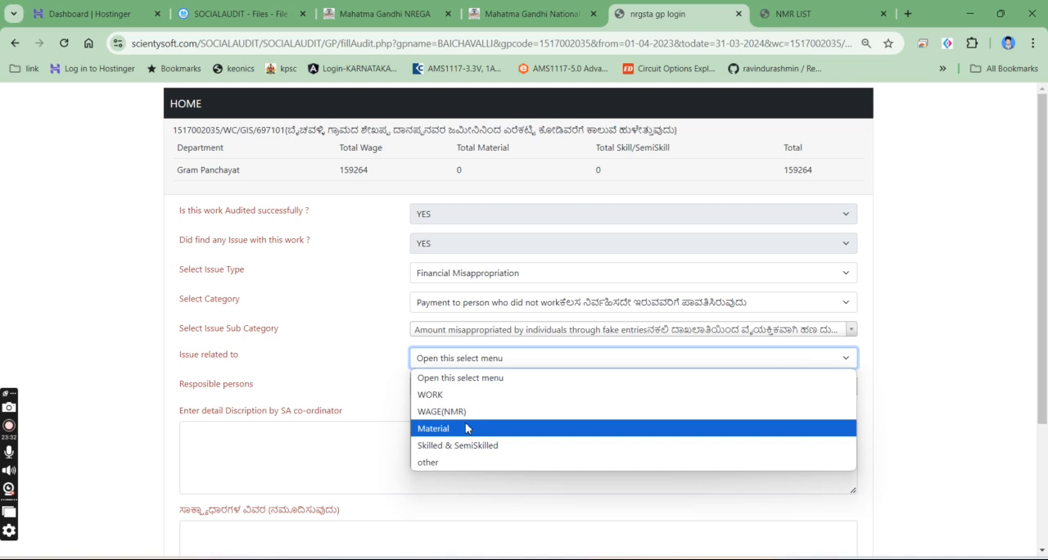
{"action": "left_click", "coordinate": [461, 394]}
- Enter a total issue amount of 1250 and choose PDO__testing__PDO__ as the responsible person
{"action": "left_click", "coordinate": [456, 390]}
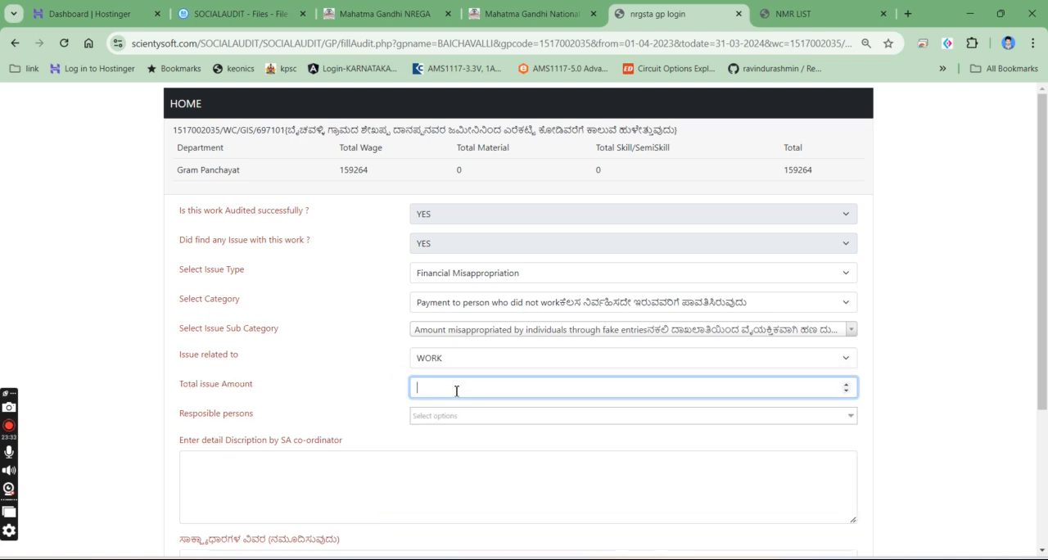
{"action": "left_click", "coordinate": [448, 416]}
{"action": "left_click", "coordinate": [447, 454]}
- Enter the description "xhsdhhhhhhhhhhhhhhhh" and the evidence details "fdhsssssssssfdhfdhhhhh", and save the issue
{"action": "left_click", "coordinate": [343, 496]}
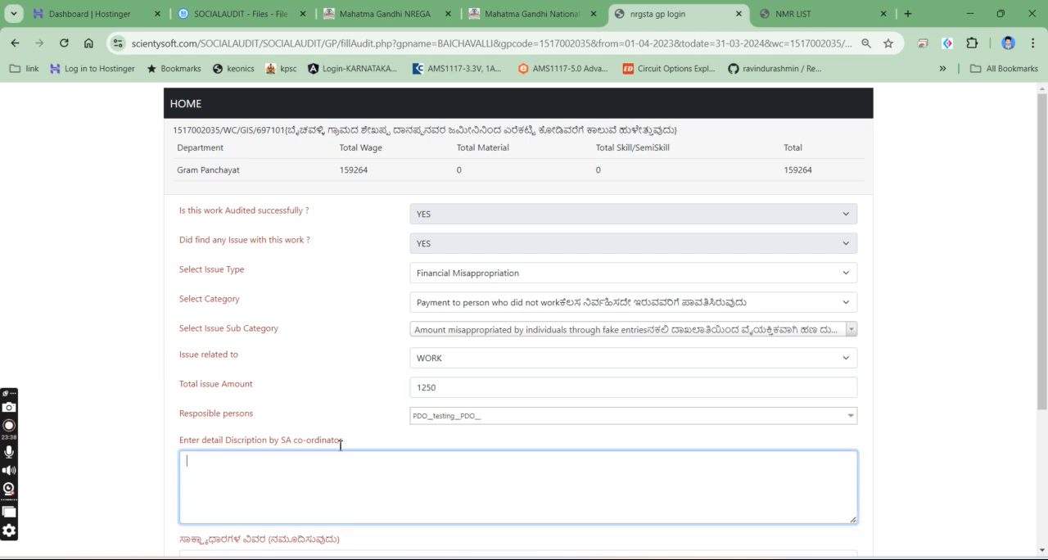
{"action": "scroll", "coordinate": [304, 344], "scroll_direction": "down", "scroll_amount": 3}
{"action": "type", "text": "xhsdhhhhhhhhhhhhhhhh"}
{"action": "left_click", "coordinate": [290, 363]}
{"action": "type", "text": "fdhsssssssssfdhfdhhhhh"}
{"action": "left_click", "coordinate": [197, 440]}
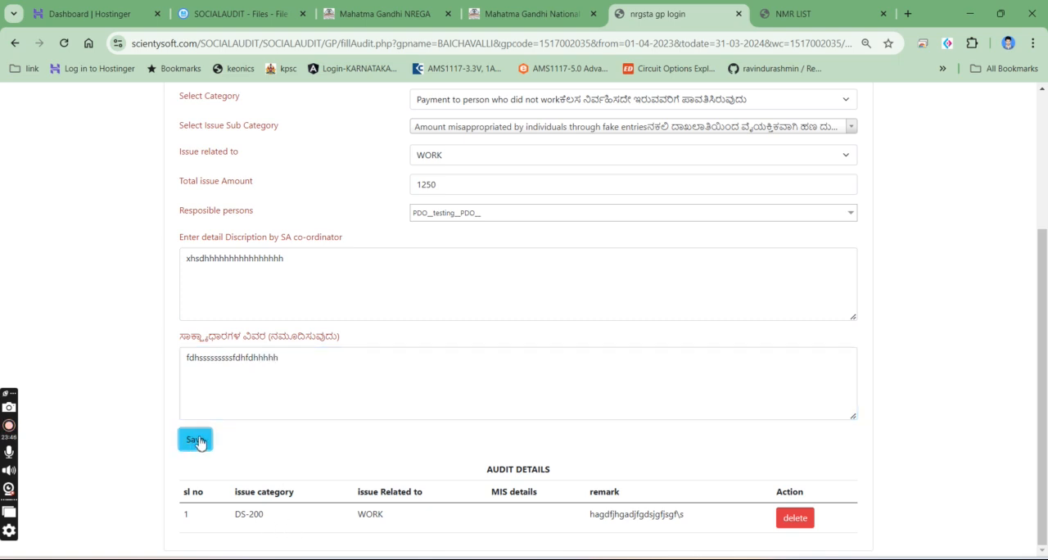
{"action": "scroll", "coordinate": [488, 450], "scroll_direction": "down", "scroll_amount": 1}
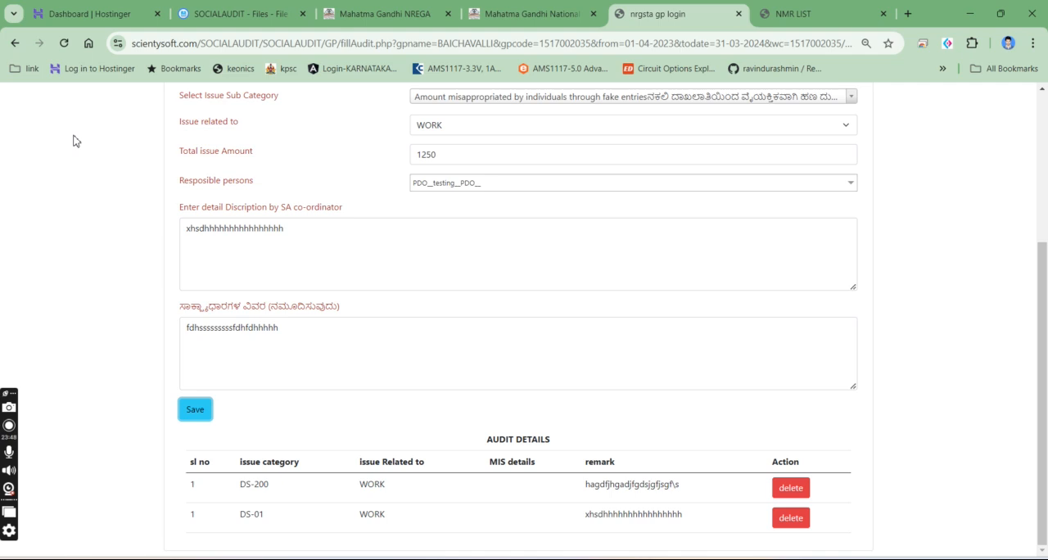
- Close the Horticulture Department officers page and open BAICHAVALLI's draft report verification from the Grama Panchayath list
{"action": "left_click", "coordinate": [866, 8]}
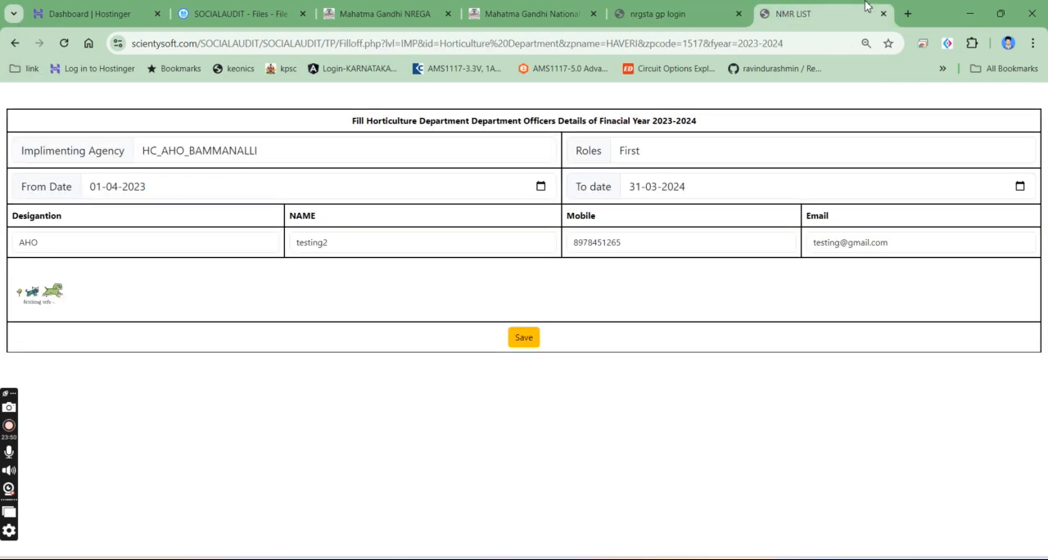
{"action": "left_click", "coordinate": [882, 13]}
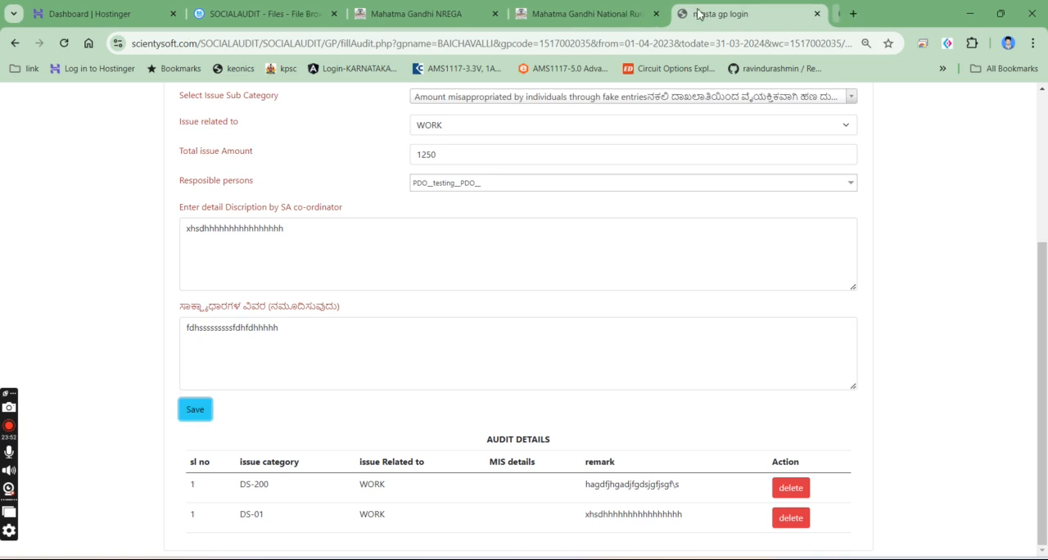
{"action": "left_click", "coordinate": [12, 44]}
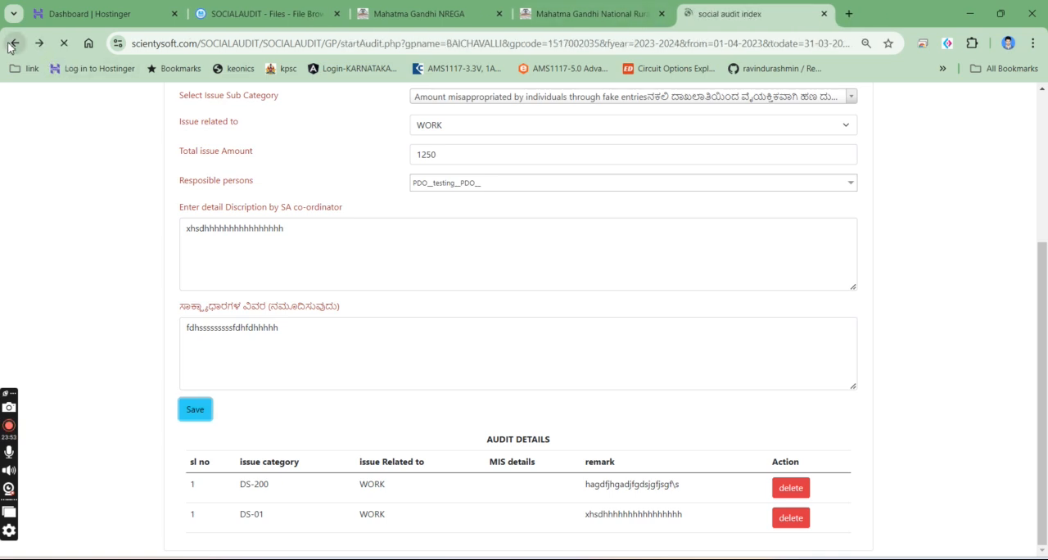
{"action": "left_click", "coordinate": [10, 44]}
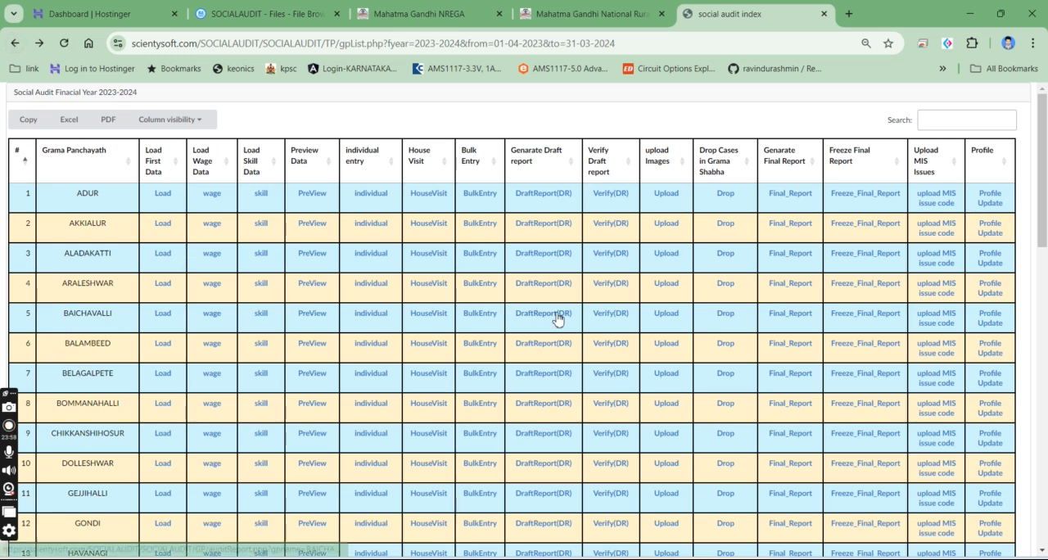
{"action": "left_click", "coordinate": [606, 319]}
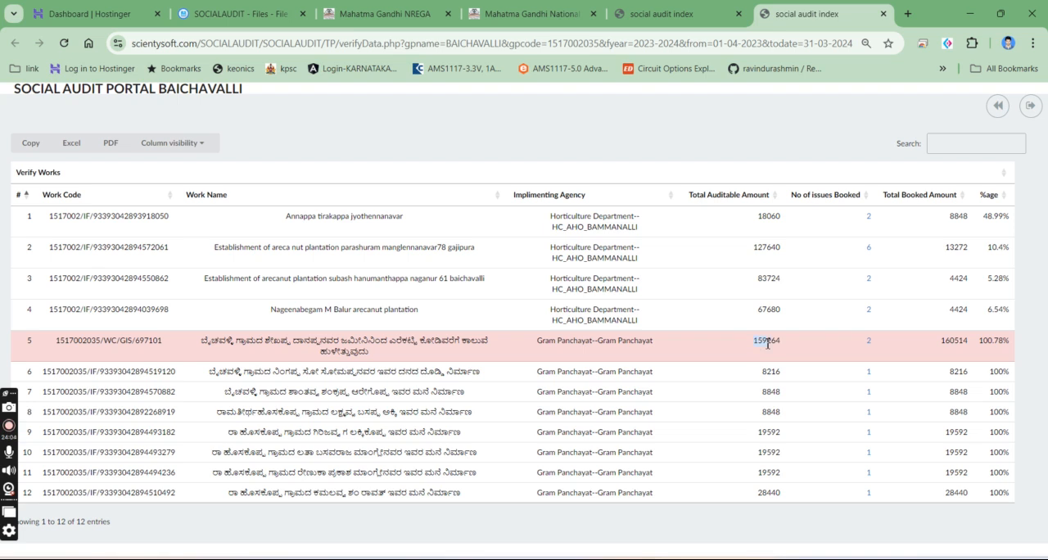
{"action": "left_click_drag", "start_coordinate": [933, 355], "coordinate": [958, 348]}
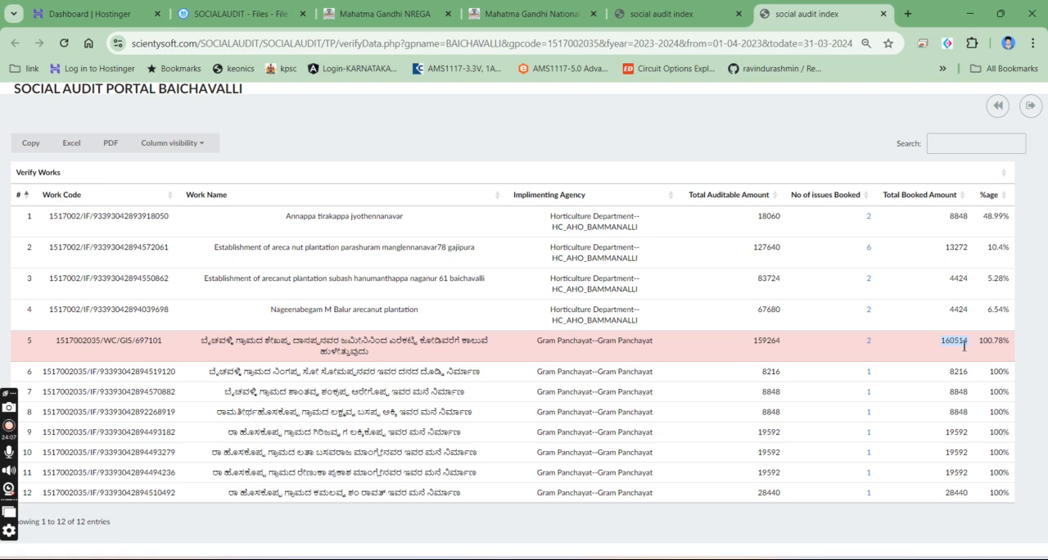
{"action": "left_click", "coordinate": [869, 341]}
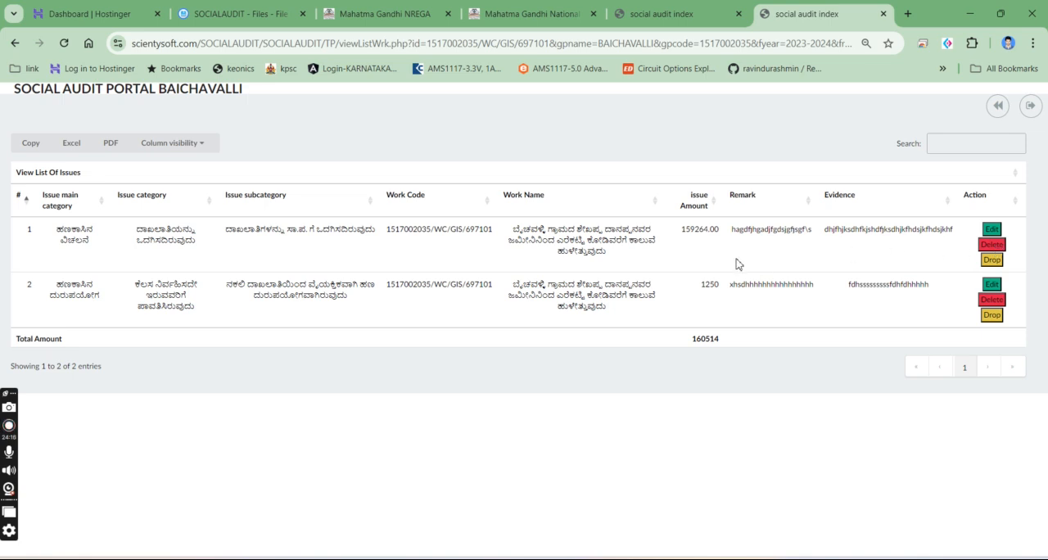
{"action": "left_click", "coordinate": [991, 230]}
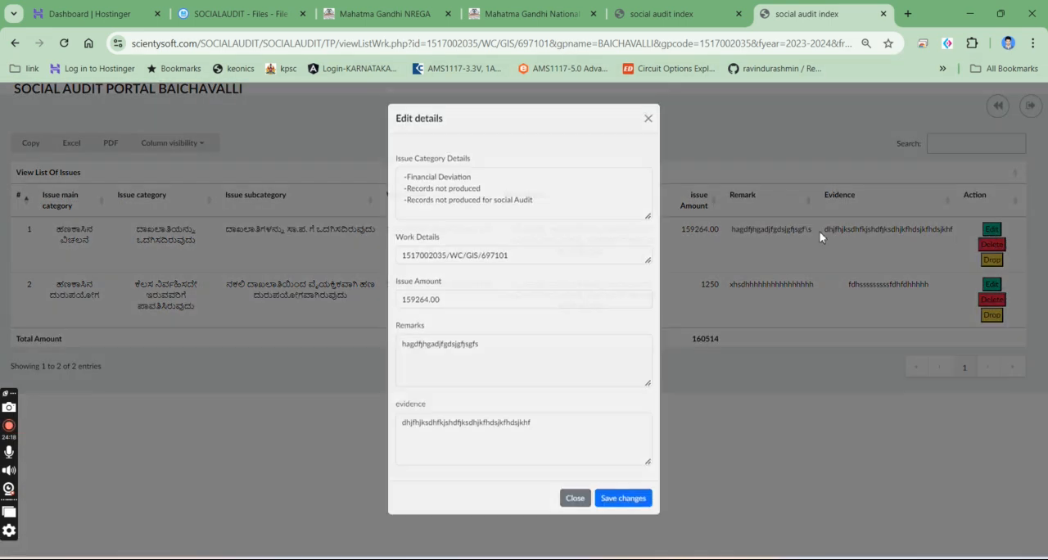
{"action": "double_click", "coordinate": [406, 305]}
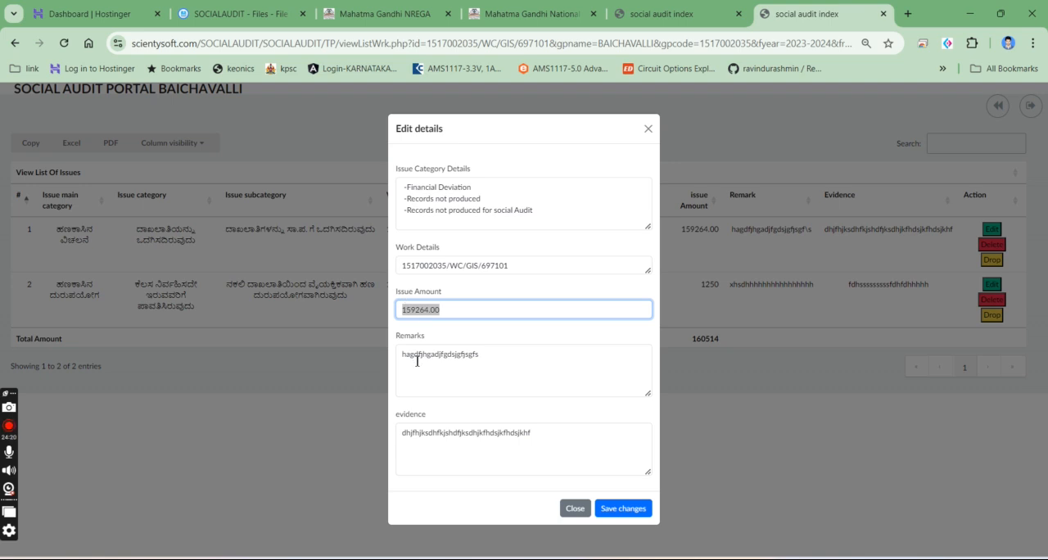
{"action": "double_click", "coordinate": [416, 361]}
{"action": "double_click", "coordinate": [436, 432]}
{"action": "left_click", "coordinate": [321, 407]}
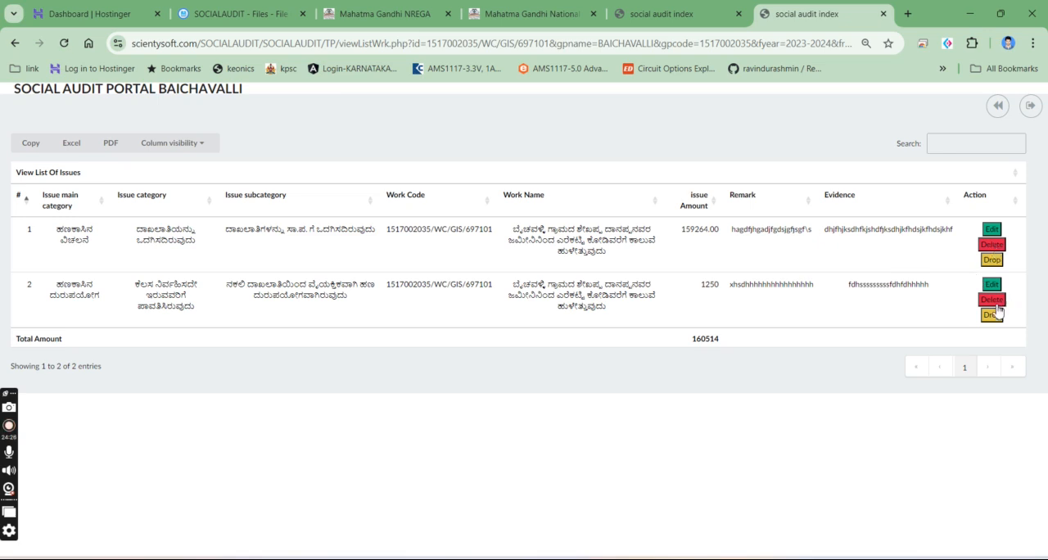
{"action": "left_click", "coordinate": [993, 243]}
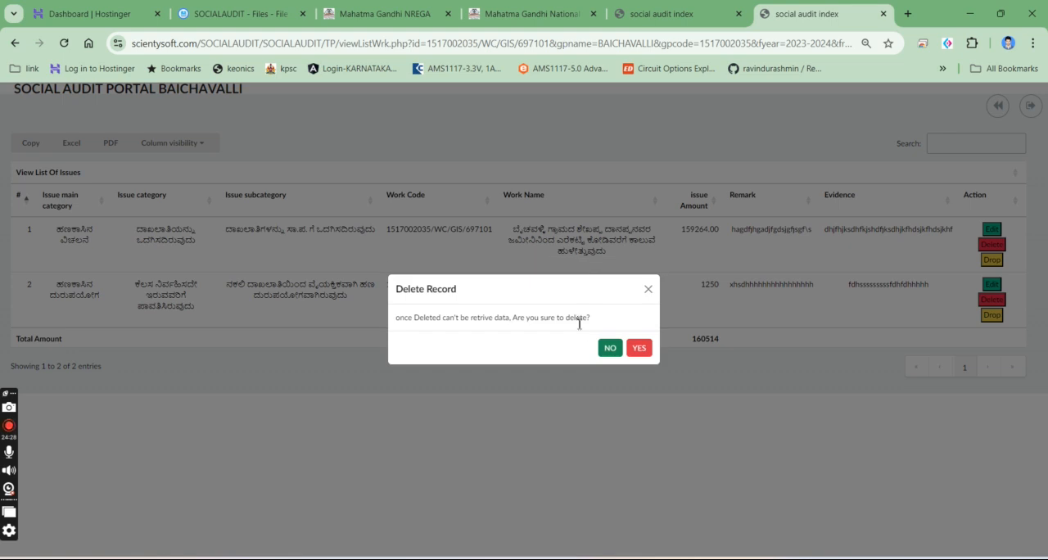
{"action": "left_click", "coordinate": [637, 348]}
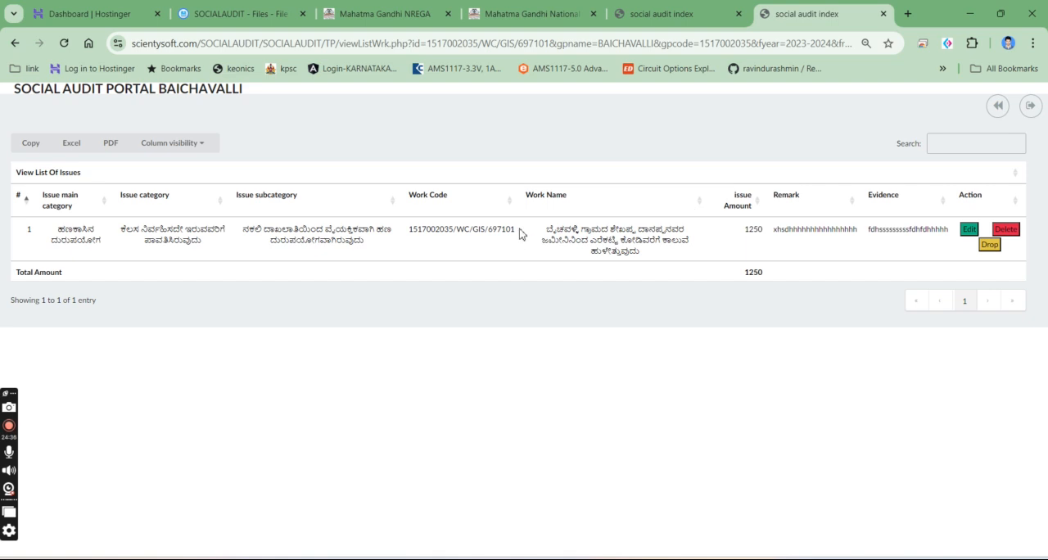
{"action": "left_click_drag", "start_coordinate": [550, 244], "coordinate": [703, 253]}
{"action": "left_click", "coordinate": [826, 253]}
- Look at the Drop Cases dialog for the remaining issue and its remarks field, and close it without dropping the case
{"action": "left_click", "coordinate": [990, 245]}
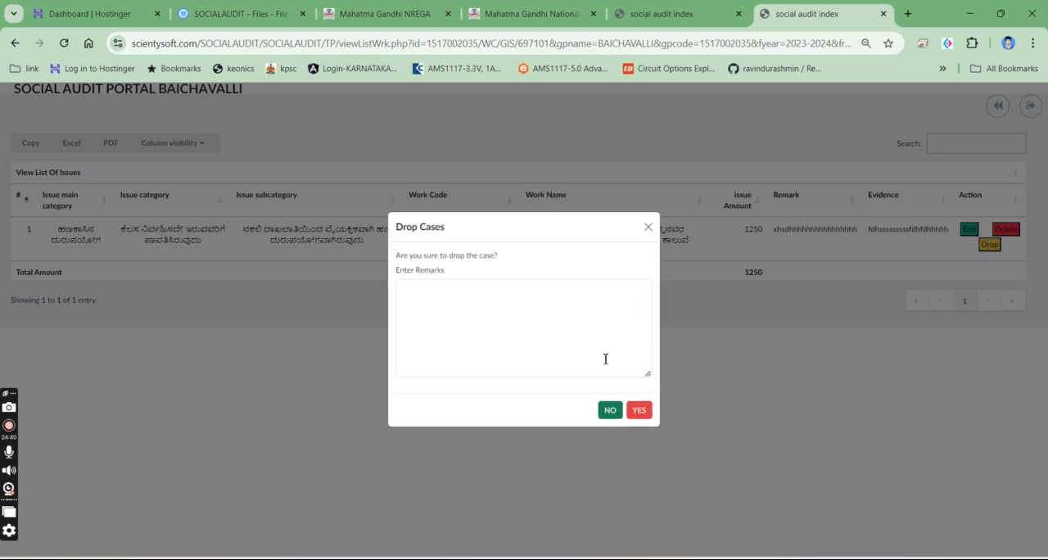
{"action": "left_click", "coordinate": [474, 301]}
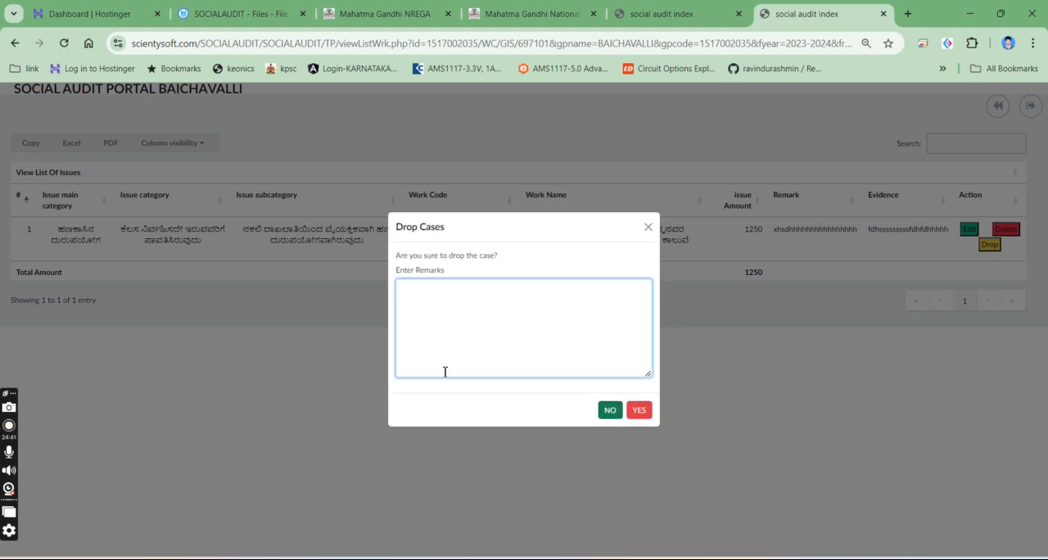
{"action": "left_click", "coordinate": [648, 228]}
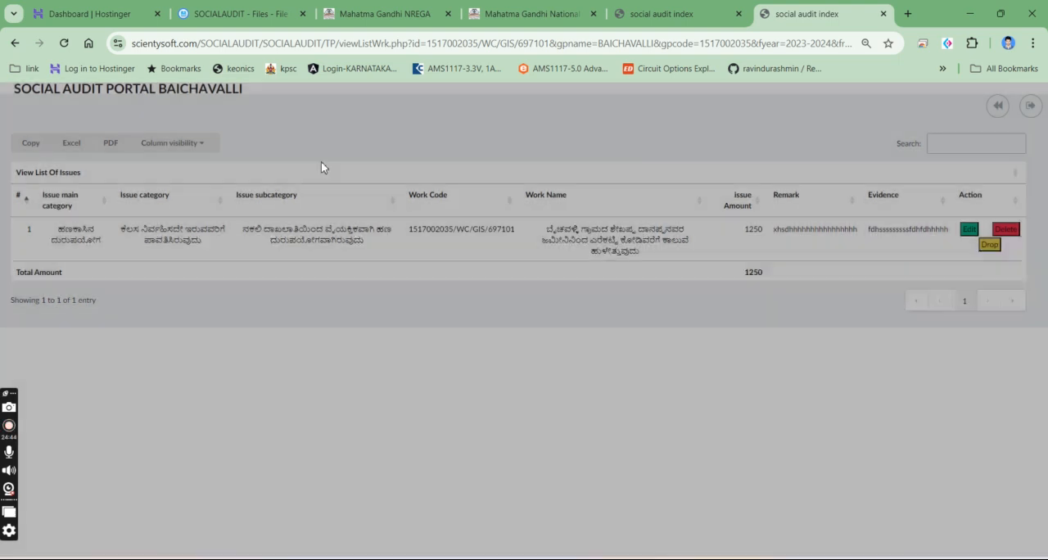
- Return to the works verification list and examine the booked issues of the gajipura areca nut plantation
{"action": "left_click", "coordinate": [14, 42]}
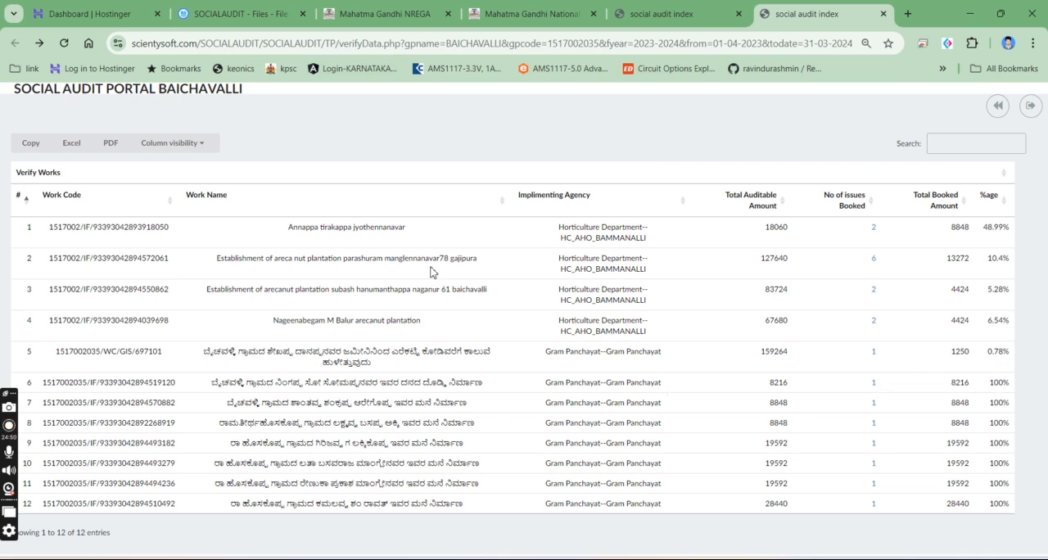
{"action": "left_click_drag", "start_coordinate": [226, 239], "coordinate": [274, 497]}
{"action": "left_click", "coordinate": [829, 287]}
{"action": "left_click_drag", "start_coordinate": [398, 258], "coordinate": [603, 269]}
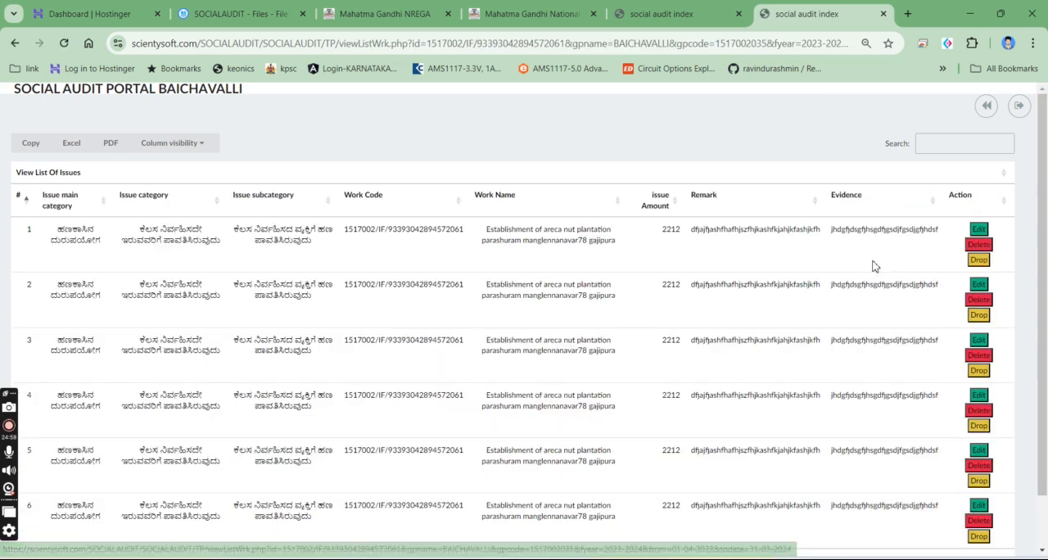
{"action": "scroll", "coordinate": [873, 265], "scroll_direction": "down", "scroll_amount": 2}
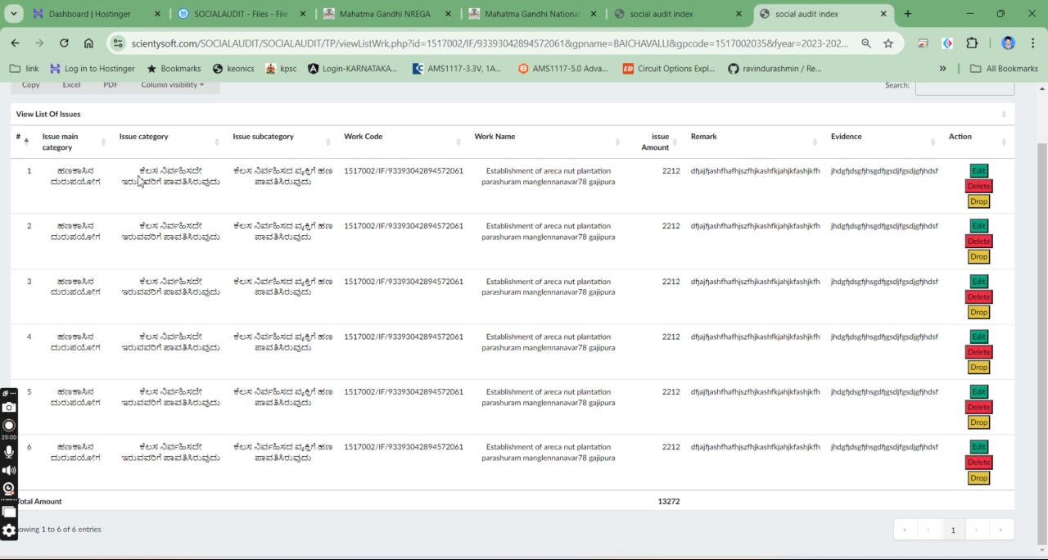
{"action": "left_click_drag", "start_coordinate": [85, 184], "coordinate": [613, 435]}
{"action": "left_click", "coordinate": [614, 435]}
{"action": "left_click_drag", "start_coordinate": [481, 173], "coordinate": [637, 192]}
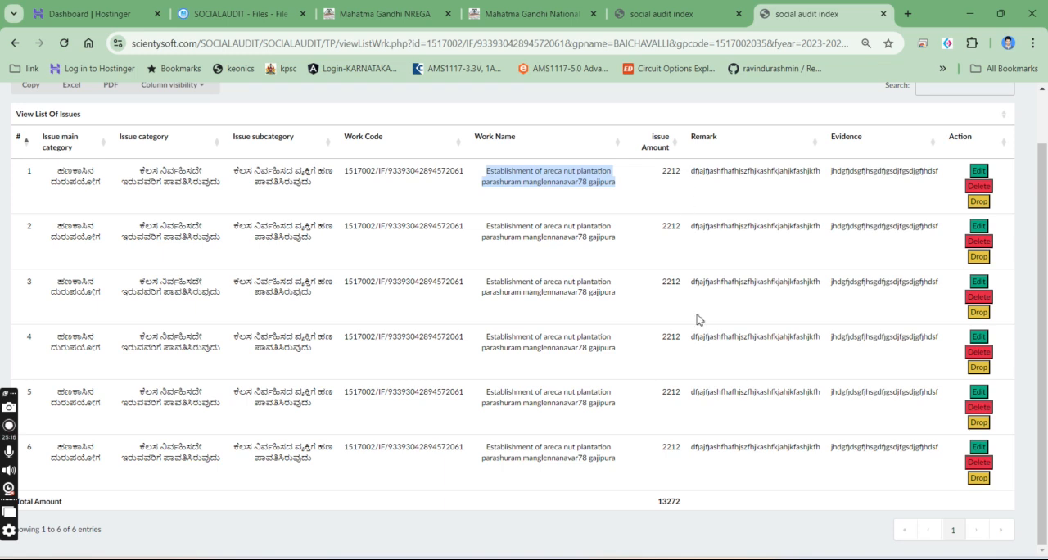
- Delete the first booked issue of the gajipura areca nut plantation and close the verification page
{"action": "left_click", "coordinate": [978, 186]}
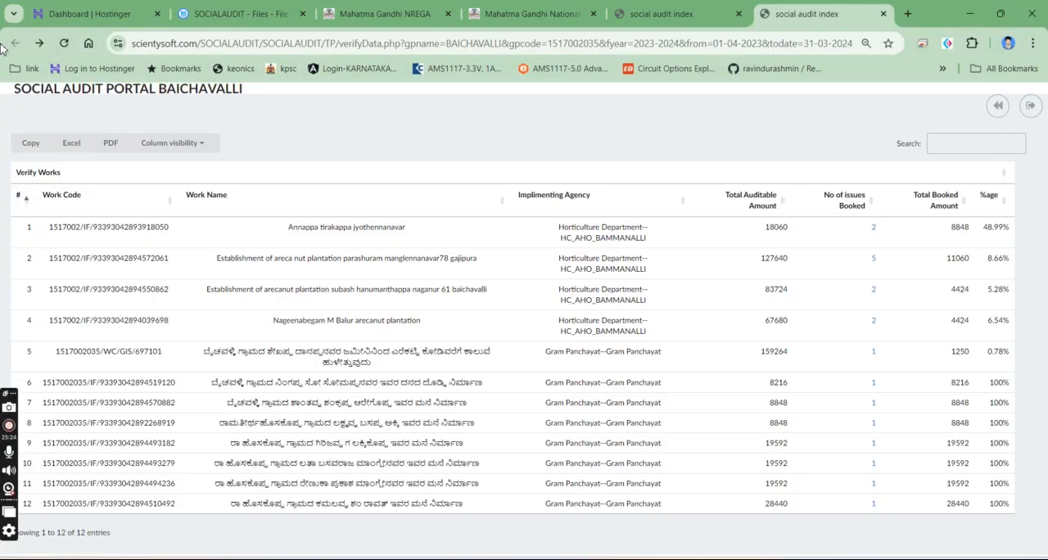
{"action": "left_click", "coordinate": [711, 7]}
{"action": "left_click", "coordinate": [883, 14]}
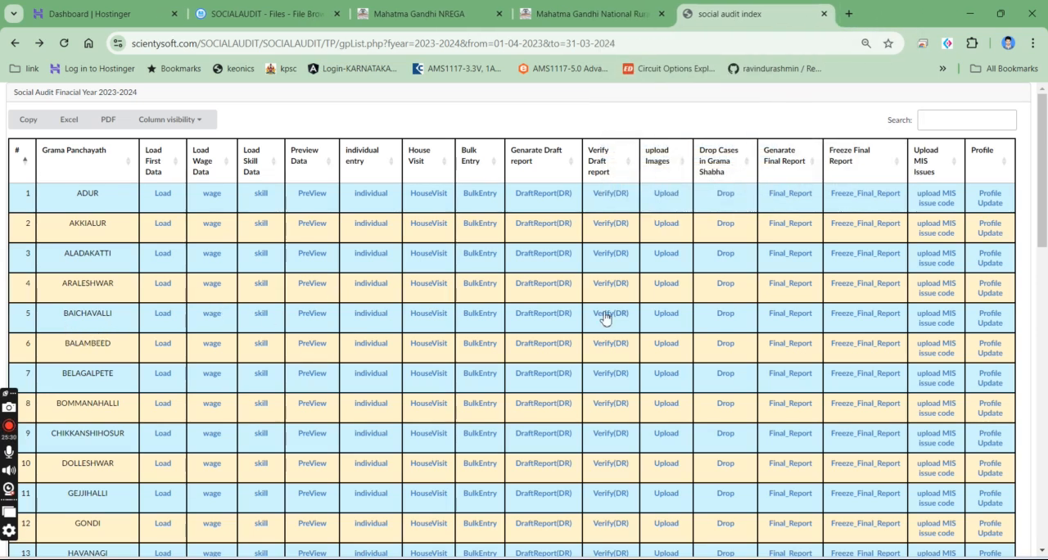
- Open BAICHAVALLI's draft report and go to the general information section listing the Gram Panchayat staff
{"action": "left_click", "coordinate": [534, 321]}
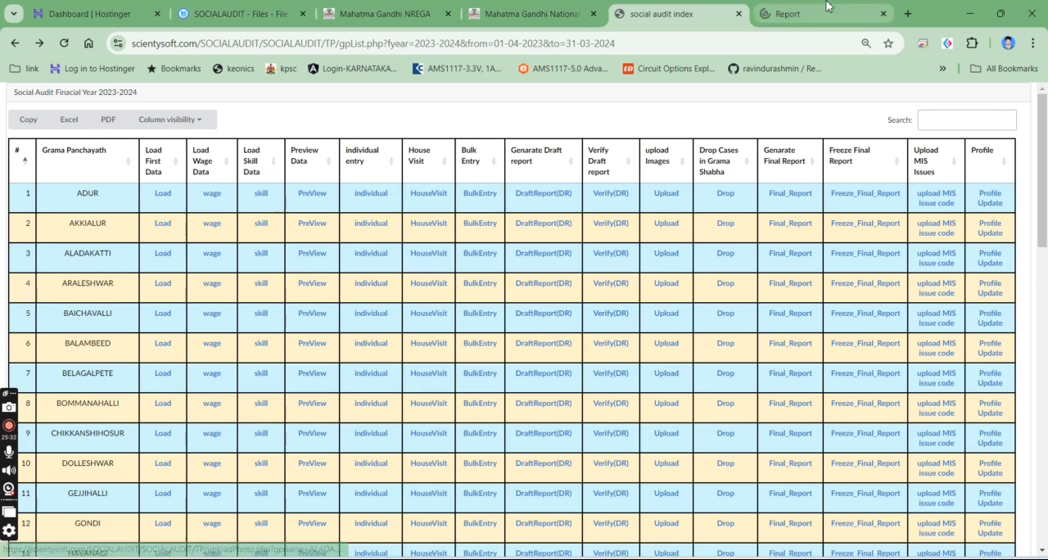
{"action": "scroll", "coordinate": [553, 263], "scroll_direction": "down", "scroll_amount": 13}
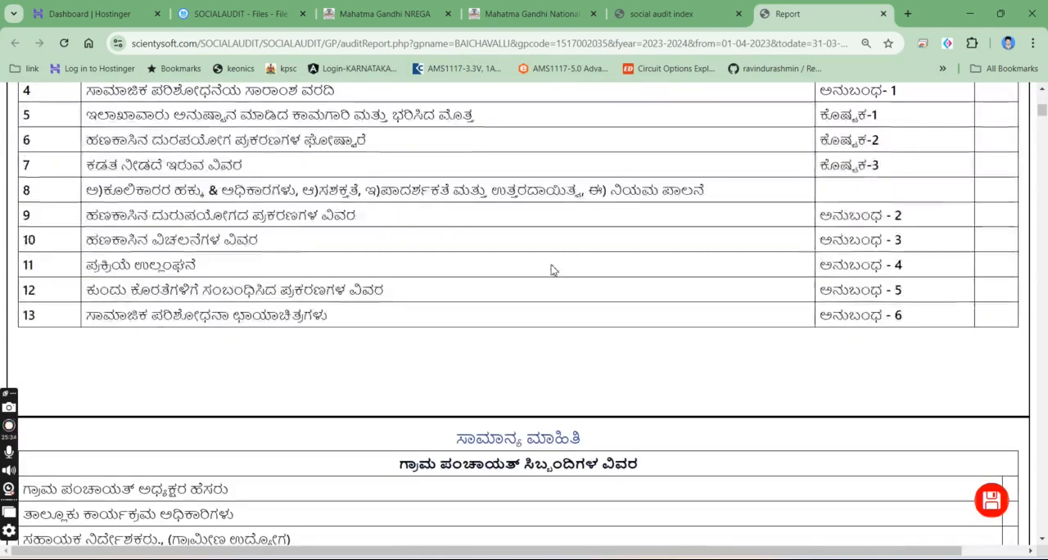
{"action": "scroll", "coordinate": [554, 270], "scroll_direction": "down", "scroll_amount": 2}
{"action": "scroll", "coordinate": [553, 270], "scroll_direction": "up", "scroll_amount": 1}
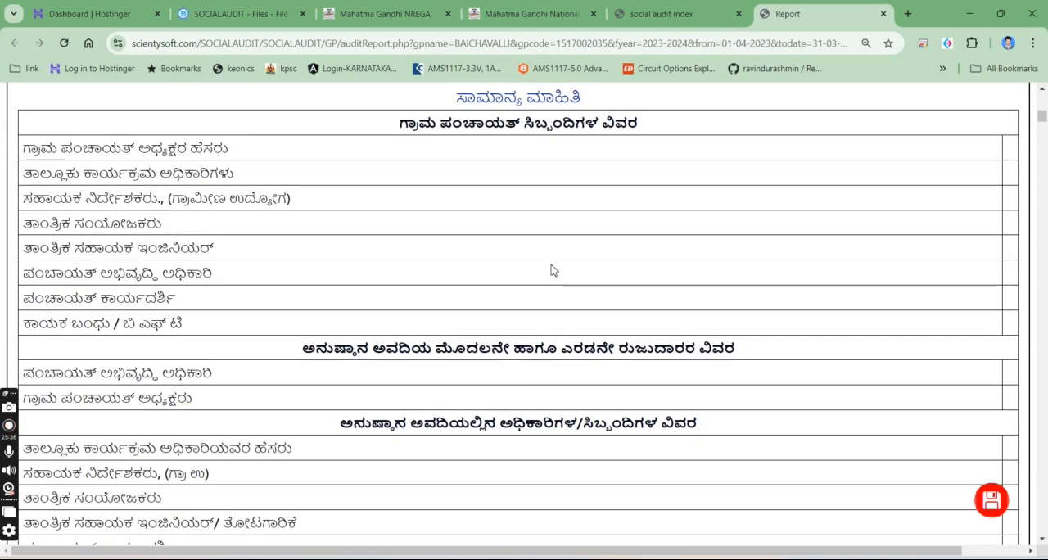
- Try entering "jsdghfjhsgfjsgfgsjfgsdfsdjhsdjf" as the Gram Panchayat president's name and reload the report without saving
{"action": "left_click", "coordinate": [1007, 152]}
{"action": "type", "text": "jsdghfjhsgfjsgfgsjfgsdfsdjhsdjf"}
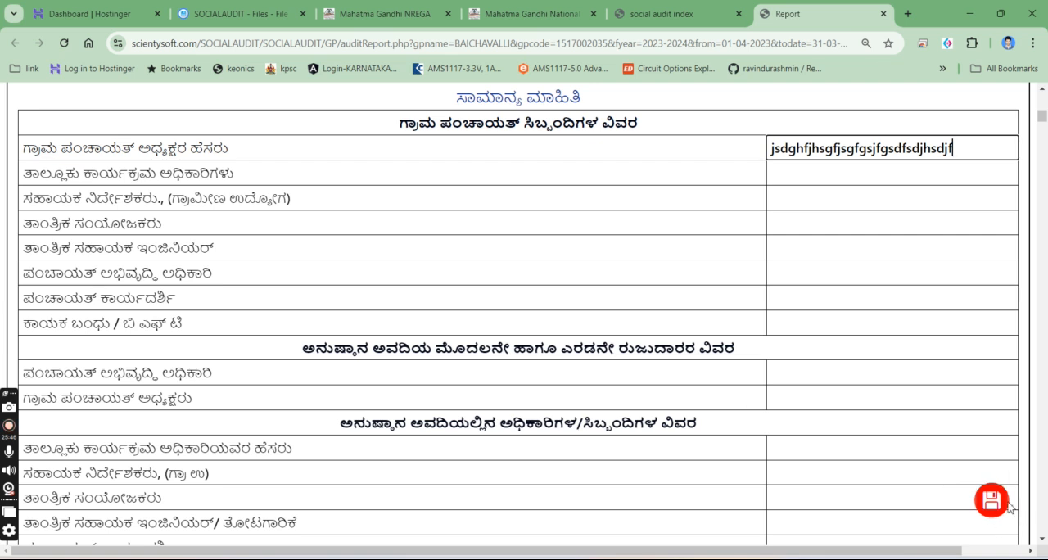
{"action": "left_click", "coordinate": [65, 44]}
- Enter "jhsgf\sgfasgf\sgfjasf" as the Gram Panchayat president's name, save the report and reload it
{"action": "left_click", "coordinate": [1007, 150]}
{"action": "type", "text": "jhsgf\\sgfasgf\\sgfjasf"}
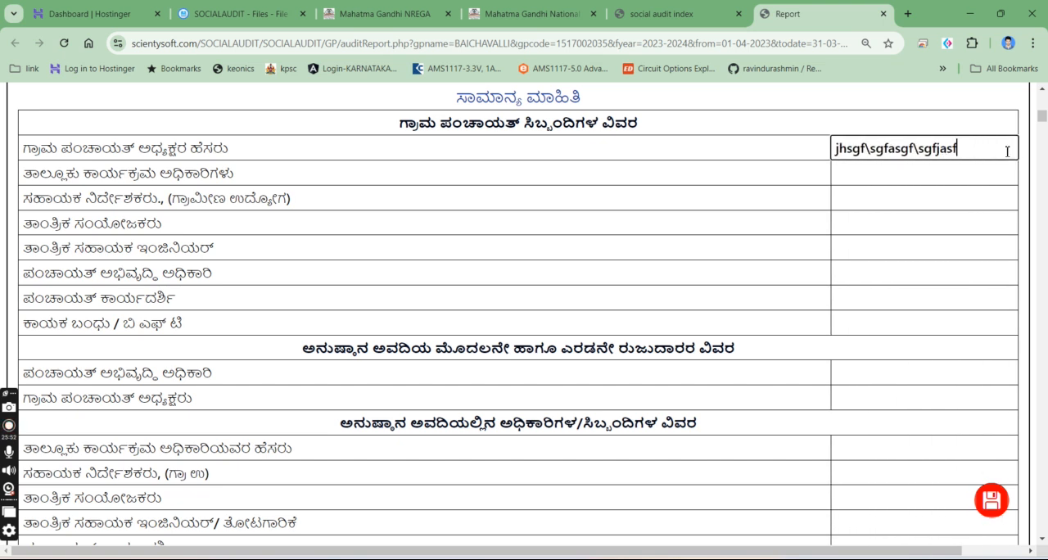
{"action": "left_click", "coordinate": [993, 501]}
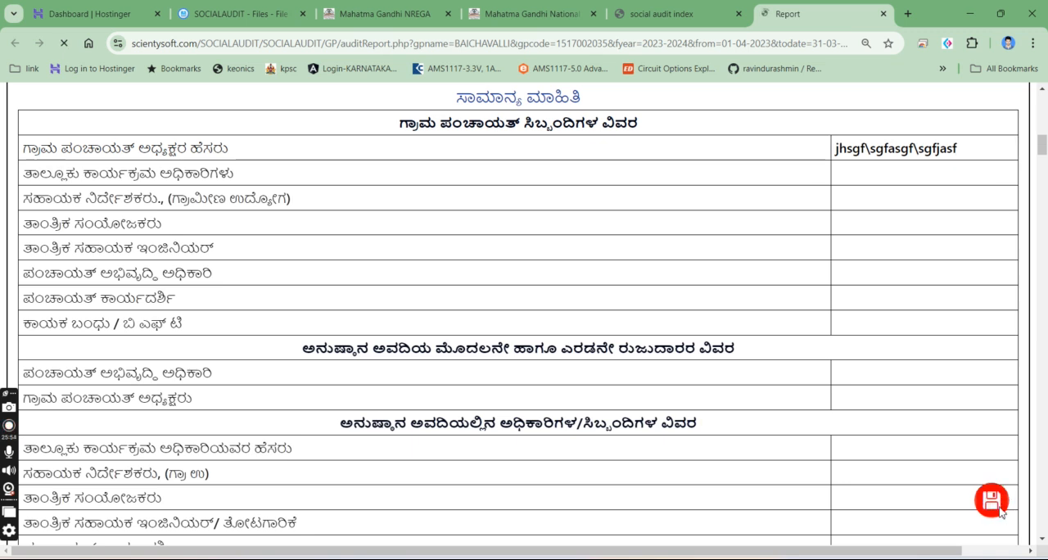
{"action": "left_click", "coordinate": [62, 45]}
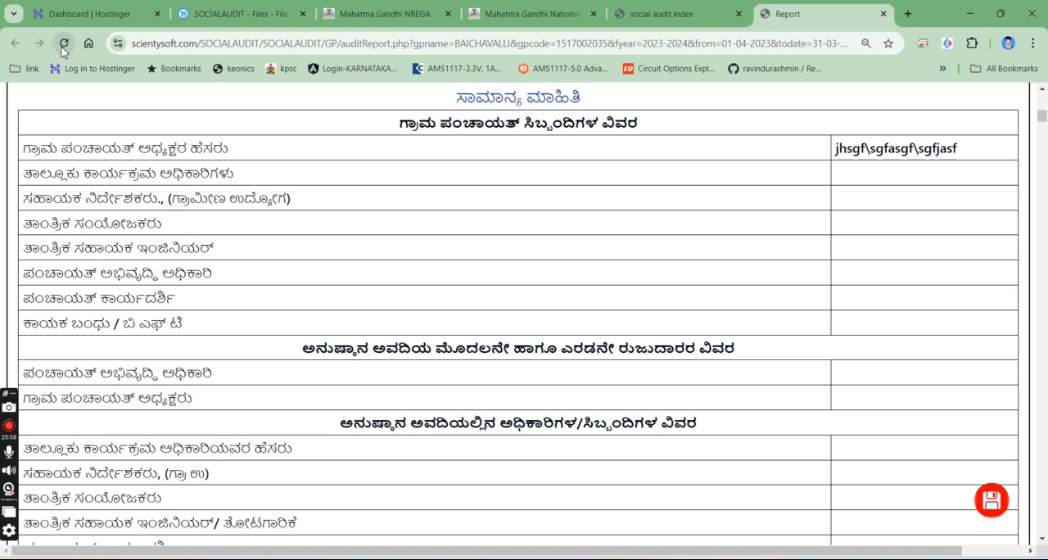
- Enter "dajsdgjakfdjagsfs" for Kayaka Bandhu / BFT in the implementation-period staff details and save the report
{"action": "scroll", "coordinate": [712, 241], "scroll_direction": "down", "scroll_amount": 3}
{"action": "left_click", "coordinate": [897, 299]}
{"action": "type", "text": "dajsdgjakfdjagsfs"}
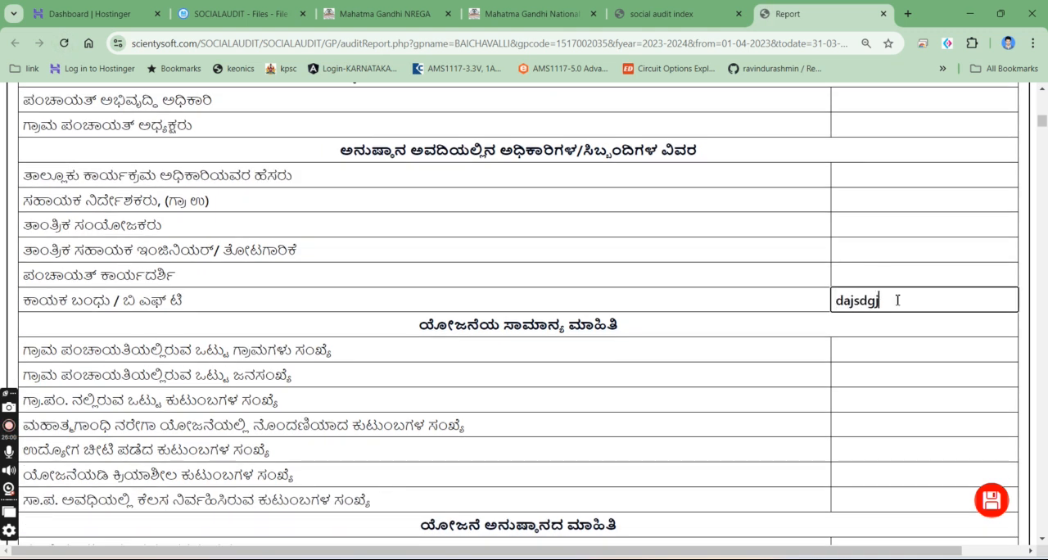
{"action": "scroll", "coordinate": [1002, 513], "scroll_direction": "down", "scroll_amount": 5}
{"action": "left_click", "coordinate": [1003, 514]}
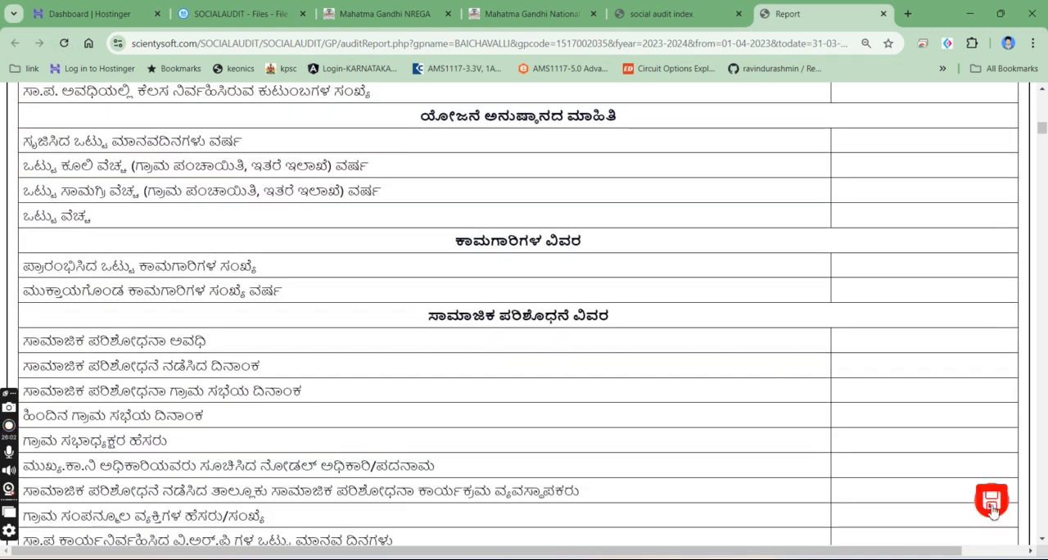
- In the social audit report section, enter "dkjsfhjsdhf" as the background and "sdfjsdhfjkshdjghs" as the prior preparation
{"action": "scroll", "coordinate": [767, 376], "scroll_direction": "down", "scroll_amount": 10}
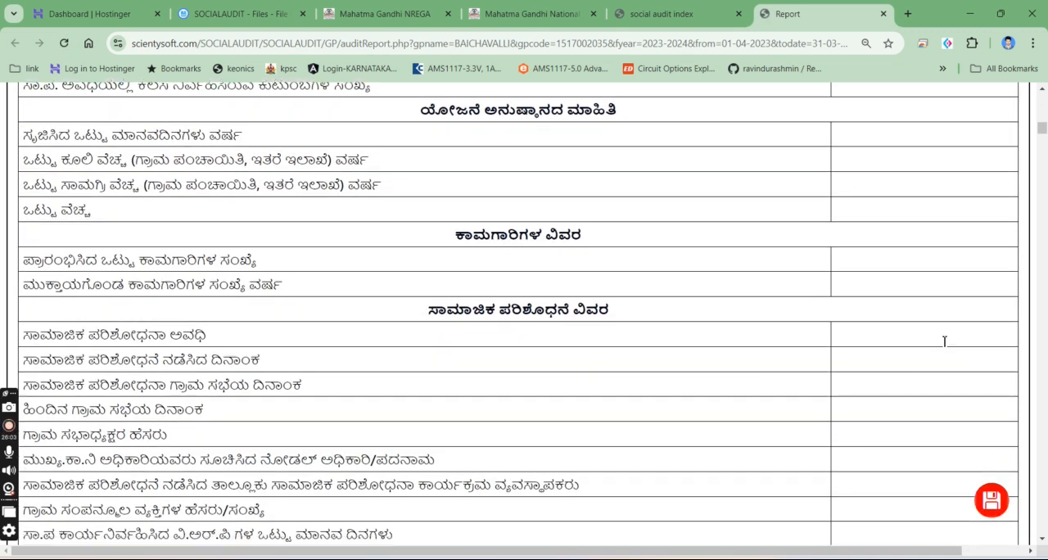
{"action": "scroll", "coordinate": [157, 190], "scroll_direction": "up", "scroll_amount": 2}
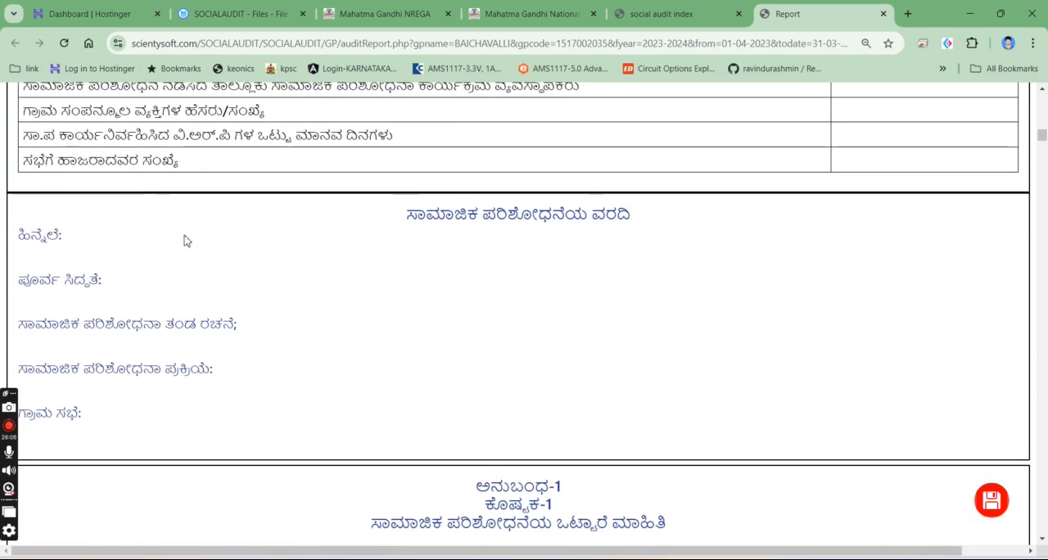
{"action": "left_click", "coordinate": [80, 252]}
{"action": "type", "text": "dkjsfhjsdhf"}
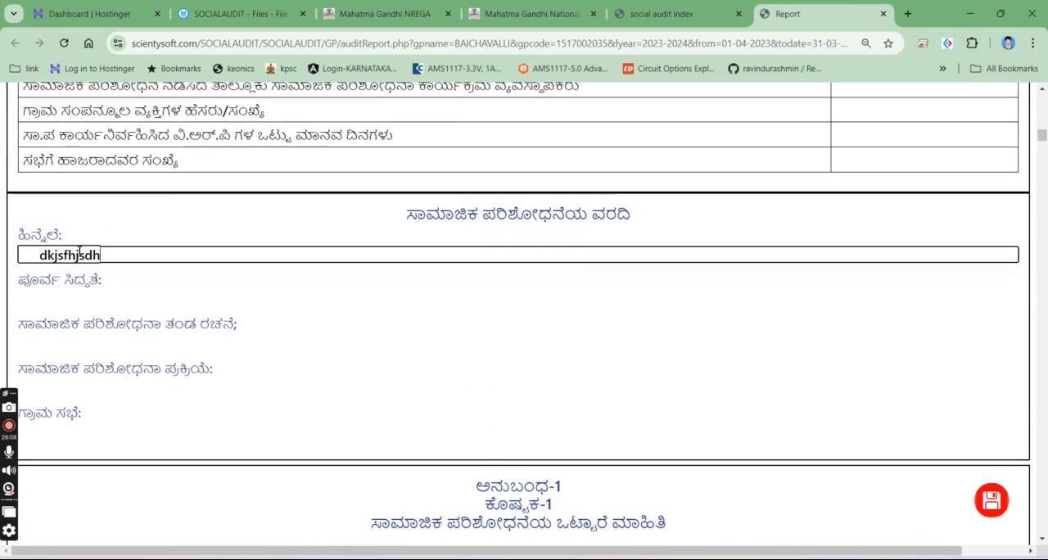
{"action": "left_click", "coordinate": [89, 304]}
{"action": "type", "text": "sdfjsdhfjkshdjghs"}
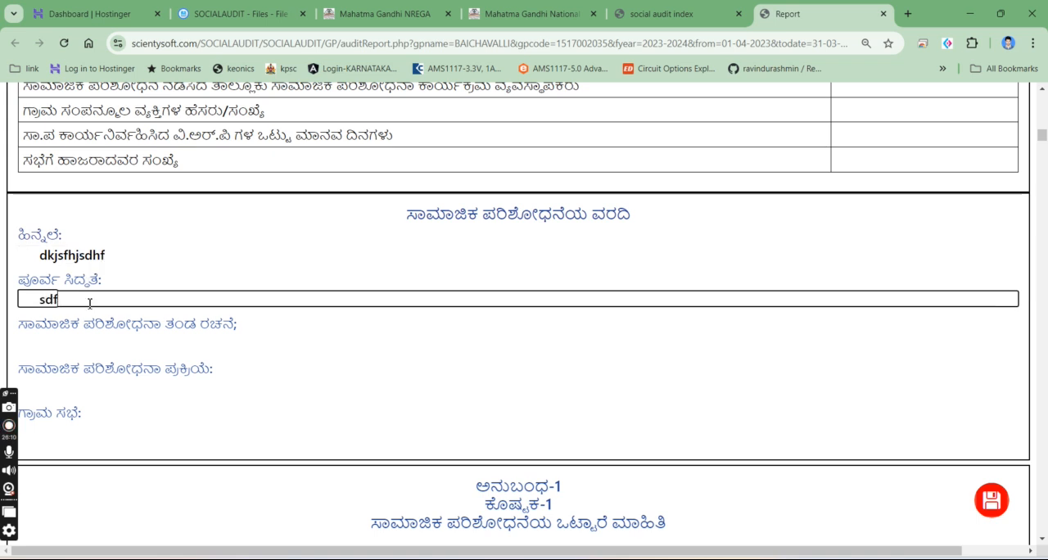
- Enter "sdfjsjdfhjsdhfjsdhfs" for the audit team formation and "sdf,jjsdfkjshjghsjf" for the audit process
{"action": "left_click", "coordinate": [146, 340]}
{"action": "type", "text": "sdfjsjdfhjsdhfjsdhfs"}
{"action": "left_click", "coordinate": [137, 378]}
{"action": "type", "text": "sdf,jjsdfkjshjghsdf"}
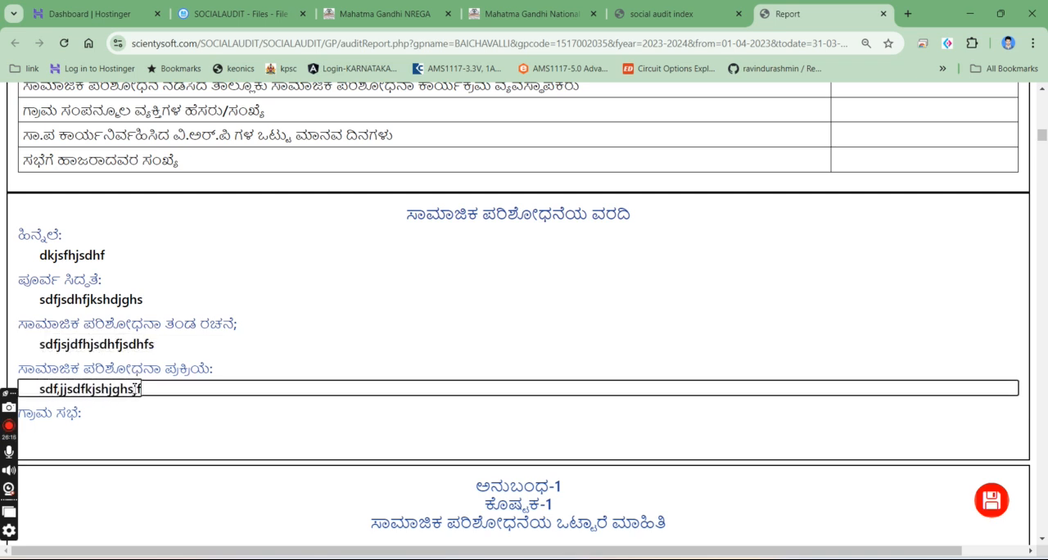
- Enter "sdgsdghjhsgjsgjdfsd" under Grama Sabha and save the report
{"action": "left_click", "coordinate": [123, 444]}
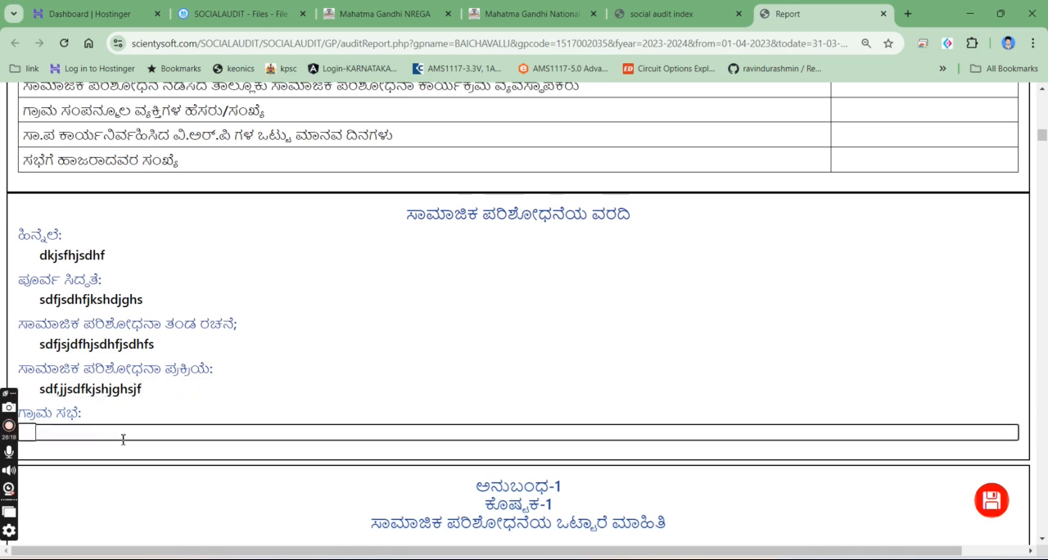
{"action": "type", "text": "sdgsdghjhsgjsgjdfsd"}
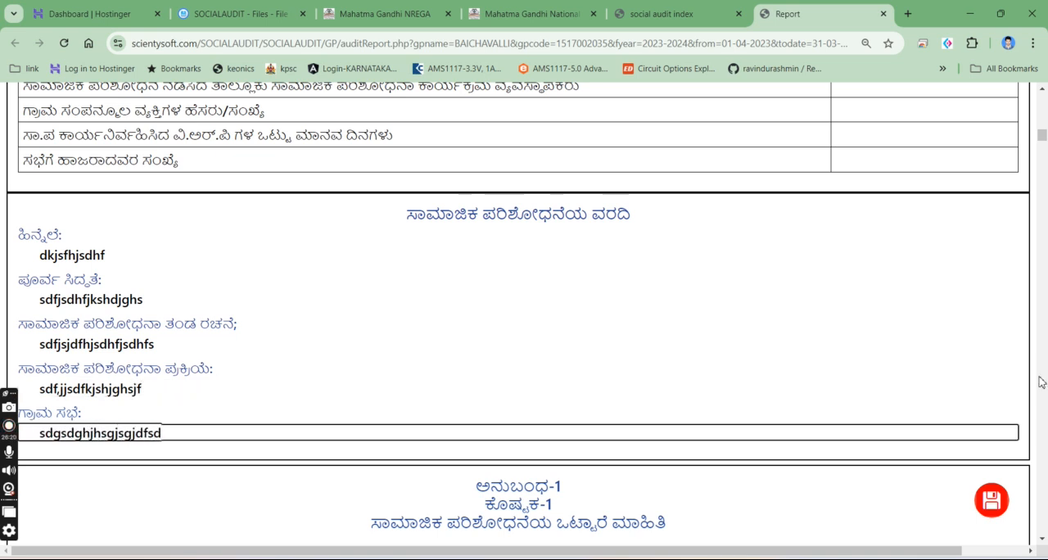
{"action": "left_click", "coordinate": [991, 501]}
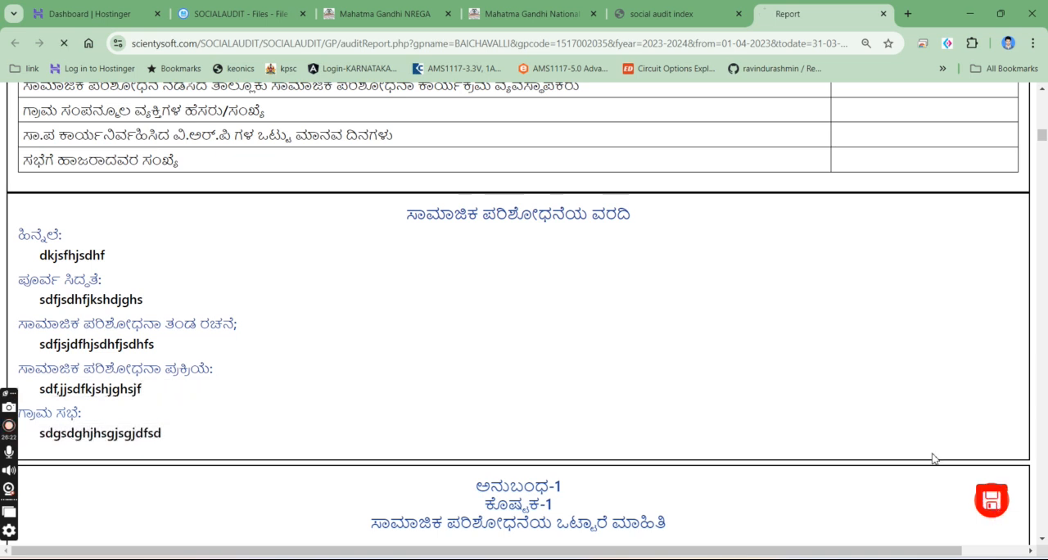
- Examine the report's table 2 of issues by department and table 3 of records not produced, including wage and material amounts
{"action": "scroll", "coordinate": [752, 343], "scroll_direction": "down", "scroll_amount": 10}
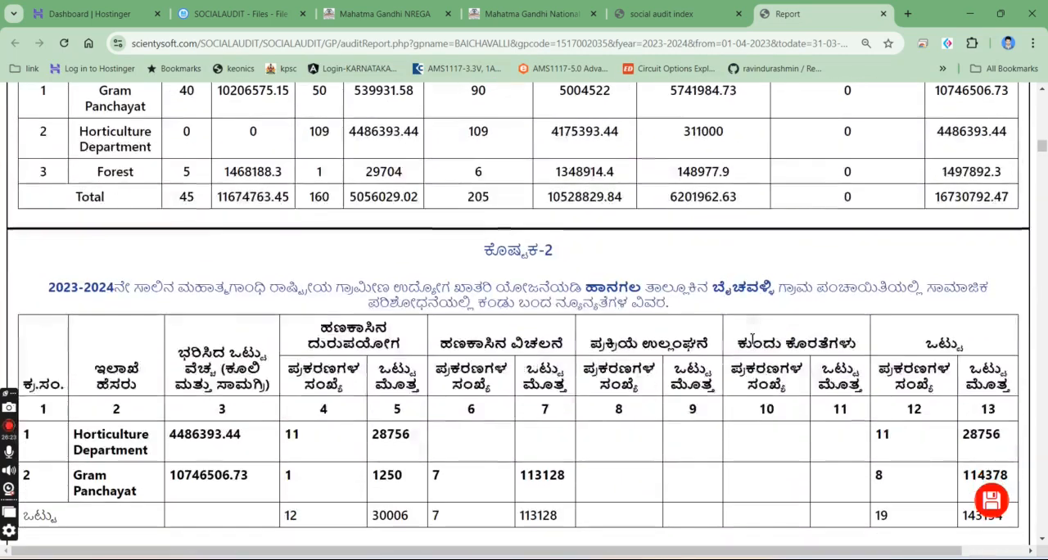
{"action": "scroll", "coordinate": [751, 344], "scroll_direction": "down", "scroll_amount": 3}
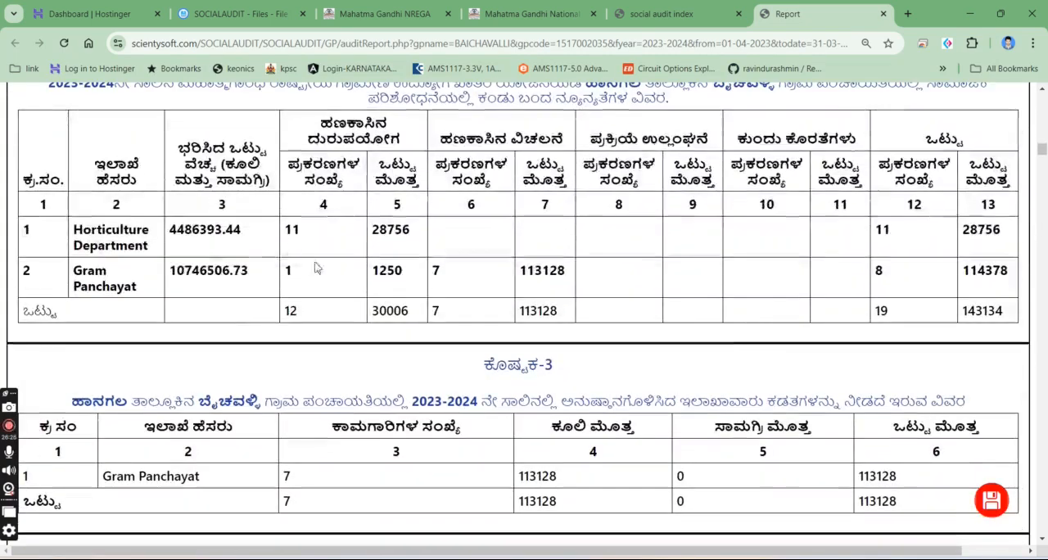
{"action": "left_click_drag", "start_coordinate": [62, 214], "coordinate": [804, 309]}
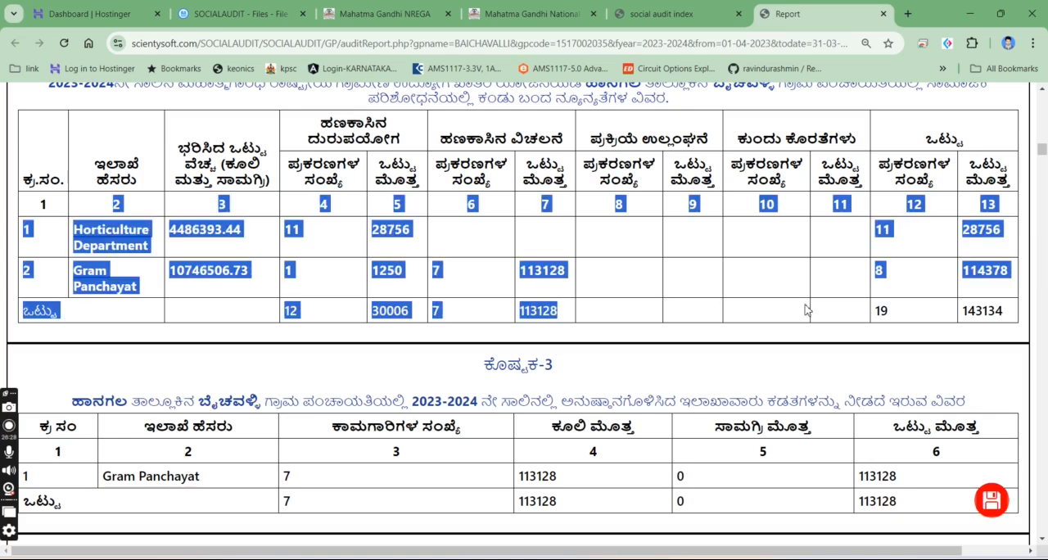
{"action": "left_click", "coordinate": [663, 282]}
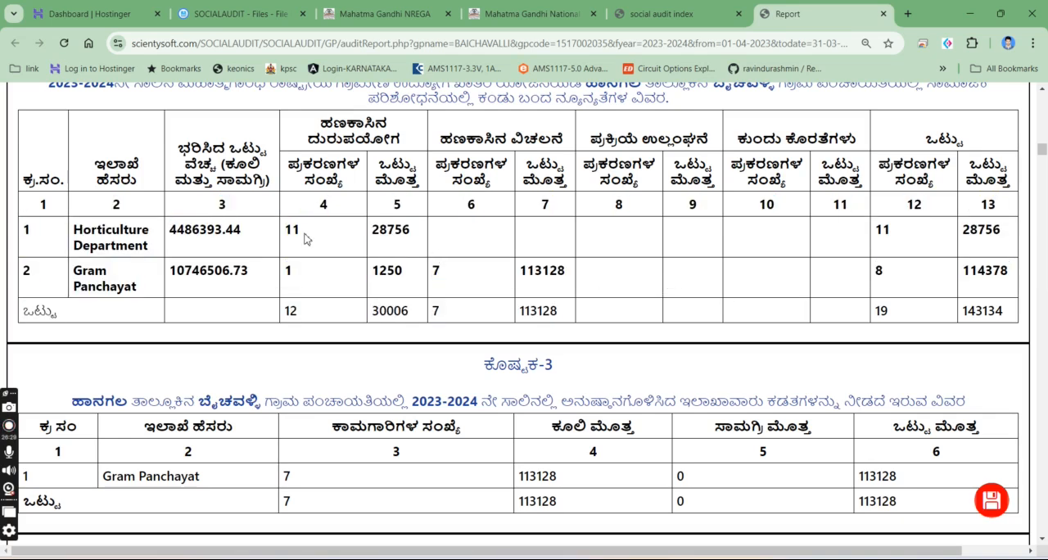
{"action": "scroll", "coordinate": [111, 339], "scroll_direction": "up", "scroll_amount": 1}
{"action": "scroll", "coordinate": [110, 338], "scroll_direction": "down", "scroll_amount": 3}
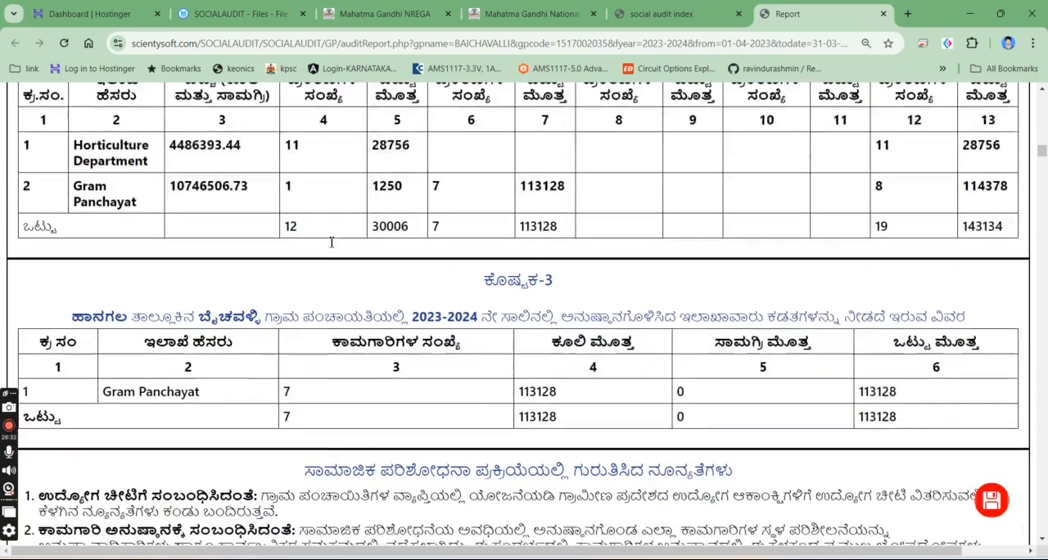
{"action": "left_click_drag", "start_coordinate": [106, 339], "coordinate": [878, 342]}
{"action": "left_click", "coordinate": [701, 344]}
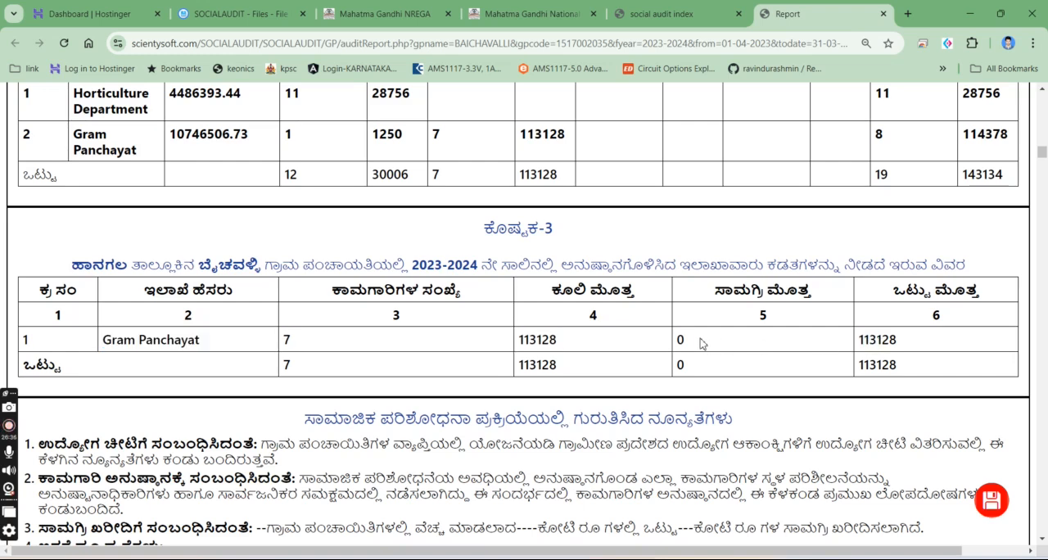
{"action": "left_click_drag", "start_coordinate": [519, 344], "coordinate": [580, 349]}
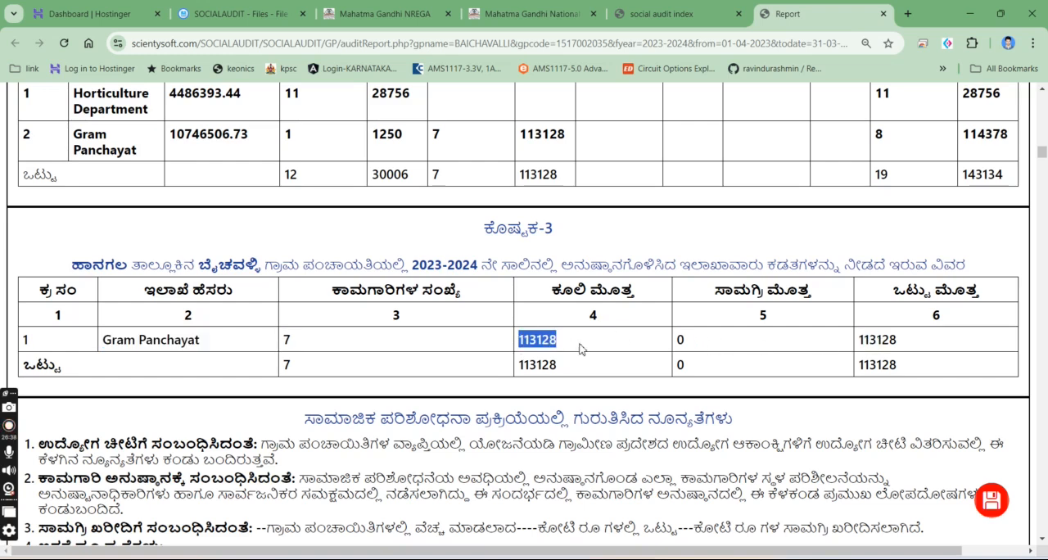
{"action": "left_click_drag", "start_coordinate": [740, 348], "coordinate": [678, 341]}
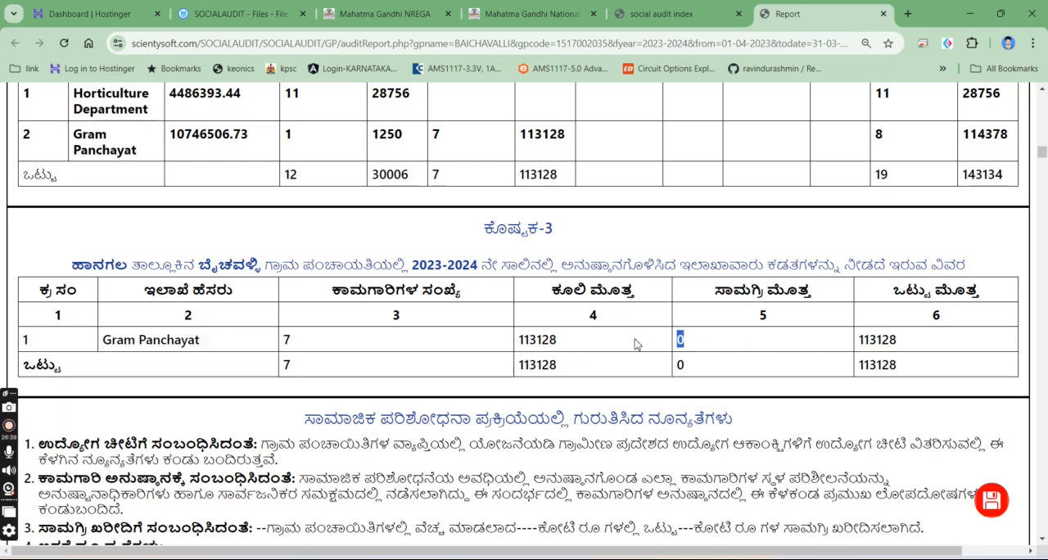
- Add the entry "ajsgfjagshjagshg" under the job card item in the list of shortcomings found
{"action": "scroll", "coordinate": [763, 274], "scroll_direction": "down", "scroll_amount": 3}
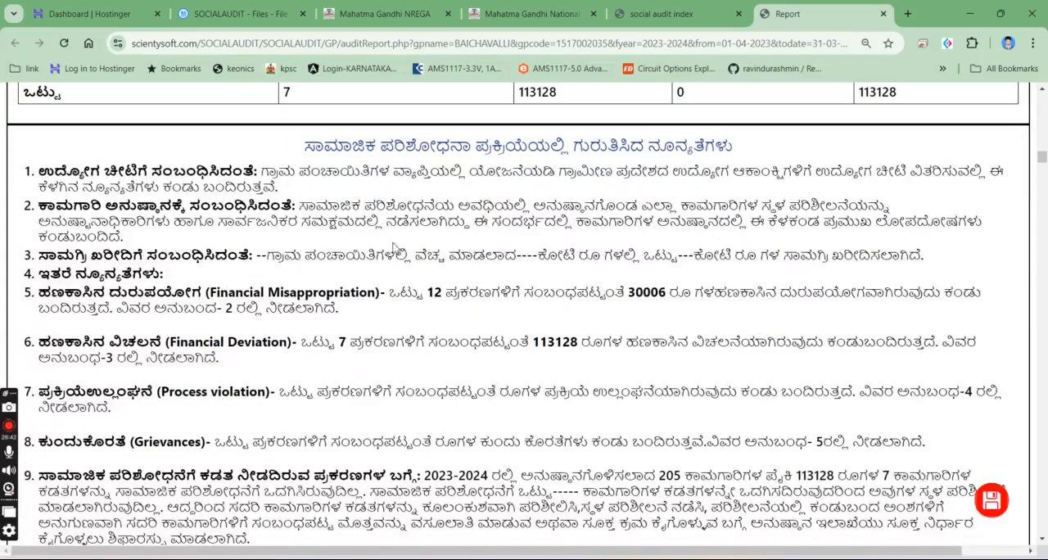
{"action": "left_click_drag", "start_coordinate": [29, 182], "coordinate": [165, 273]}
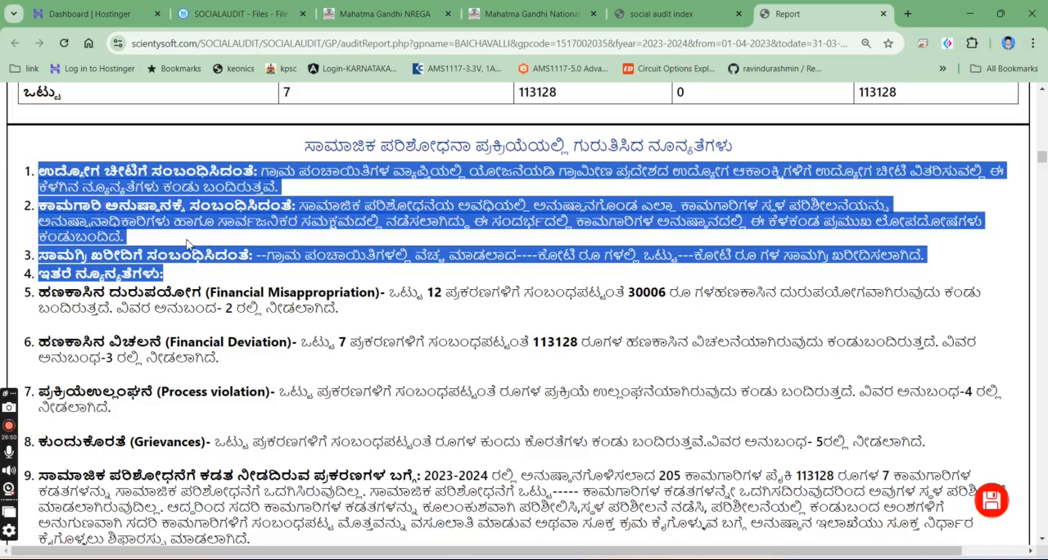
{"action": "left_click", "coordinate": [188, 243]}
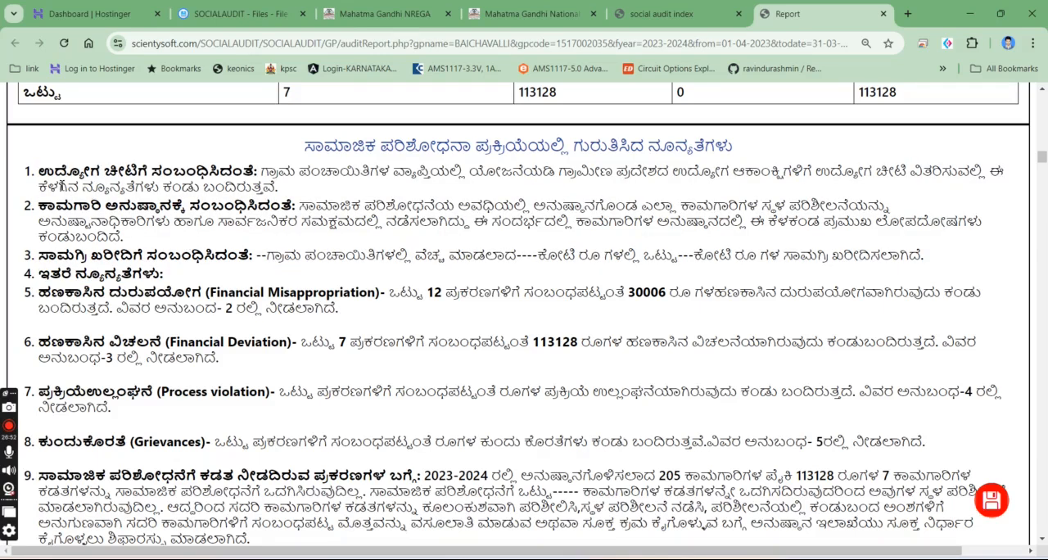
{"action": "left_click_drag", "start_coordinate": [39, 171], "coordinate": [242, 172]}
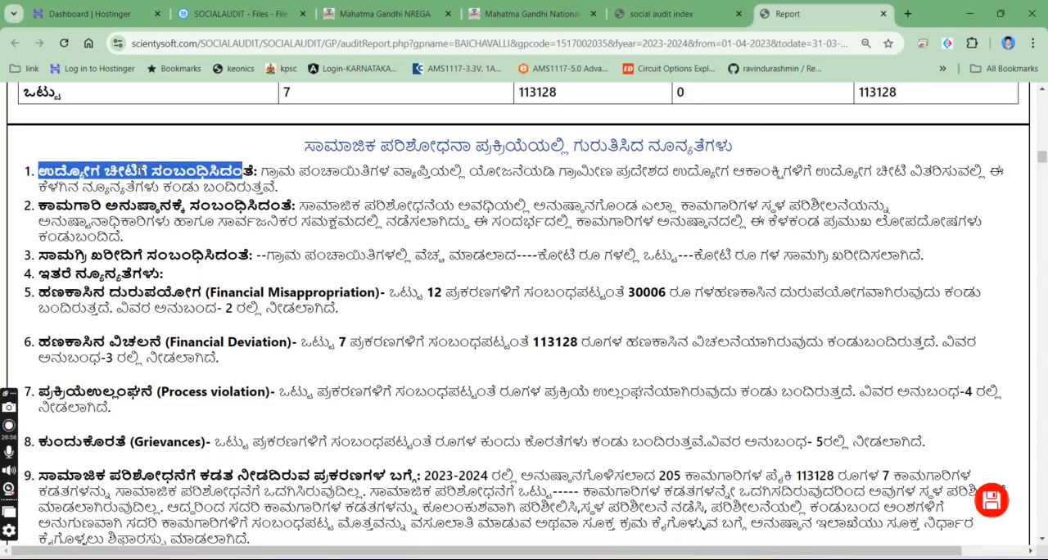
{"action": "left_click", "coordinate": [141, 171]}
{"action": "left_click", "coordinate": [458, 161]}
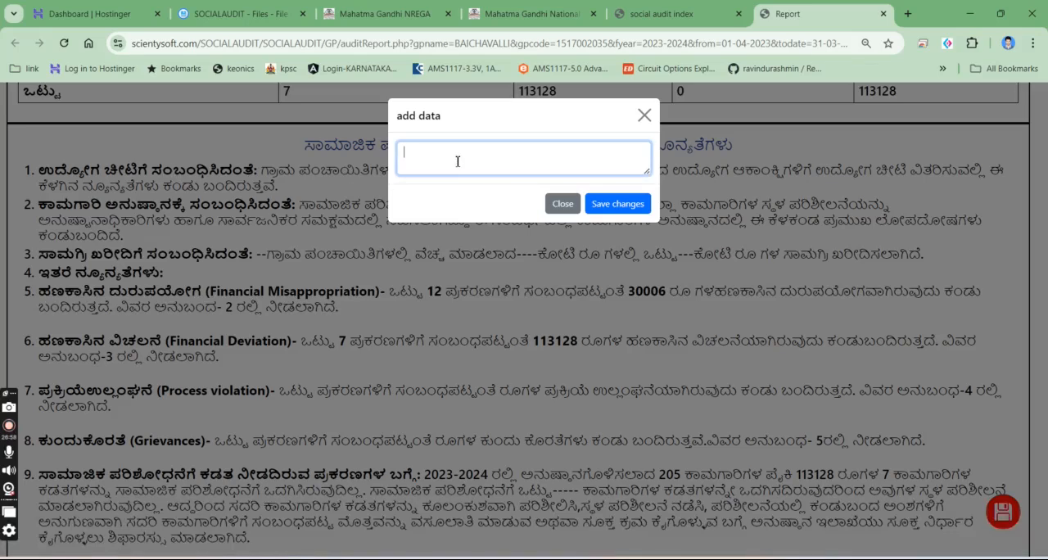
{"action": "type", "text": "ajsgfjagshjagg"}
{"action": "left_click", "coordinate": [622, 205]}
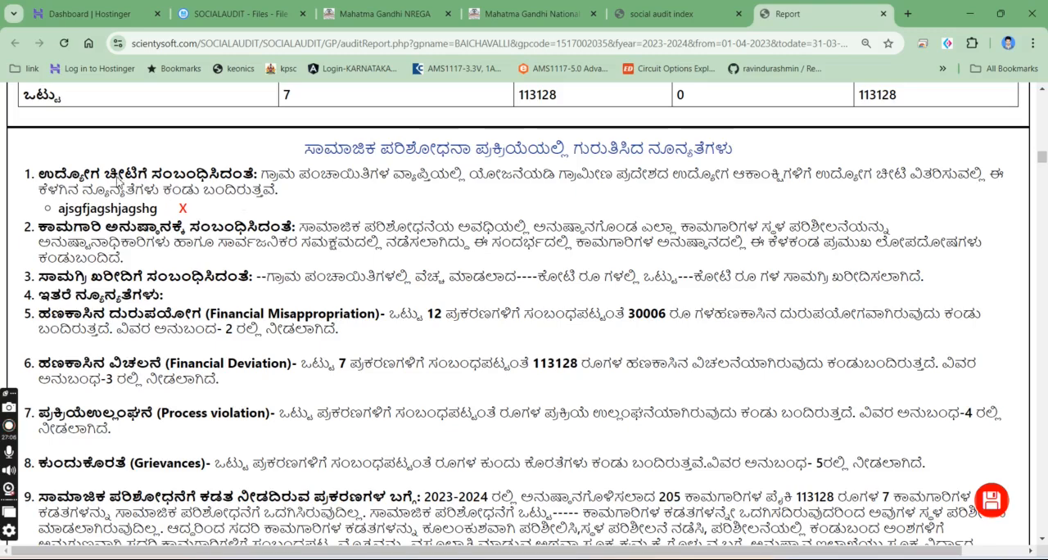
- Add two more entries, "asfasfasfasfsf" and "asfasfafafasf", under the job card item
{"action": "left_click", "coordinate": [118, 181]}
{"action": "left_click", "coordinate": [464, 160]}
{"action": "type", "text": "asfasfasfasfsf"}
{"action": "left_click", "coordinate": [618, 202]}
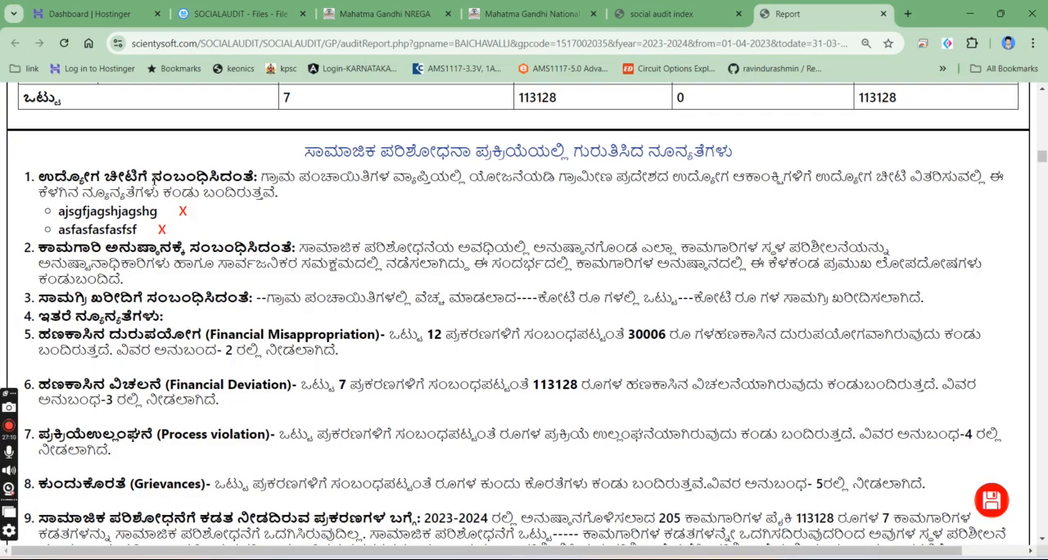
{"action": "left_click", "coordinate": [354, 176]}
{"action": "left_click", "coordinate": [451, 169]}
{"action": "type", "text": "asfasfafafasf"}
{"action": "left_click", "coordinate": [603, 203]}
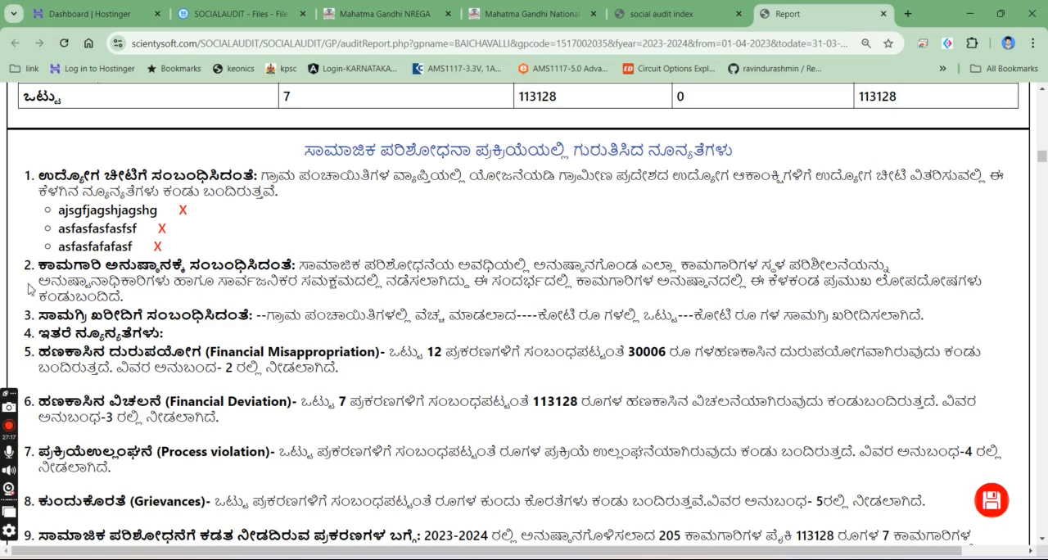
- Add the entry "dzgdgsdgagsdagdsgassg" under the other shortcomings item in the list of shortcomings found
{"action": "left_click_drag", "start_coordinate": [29, 356], "coordinate": [30, 346]}
{"action": "left_click", "coordinate": [22, 342]}
{"action": "left_click", "coordinate": [102, 332]}
{"action": "left_click", "coordinate": [480, 167]}
{"action": "type", "text": "d"}
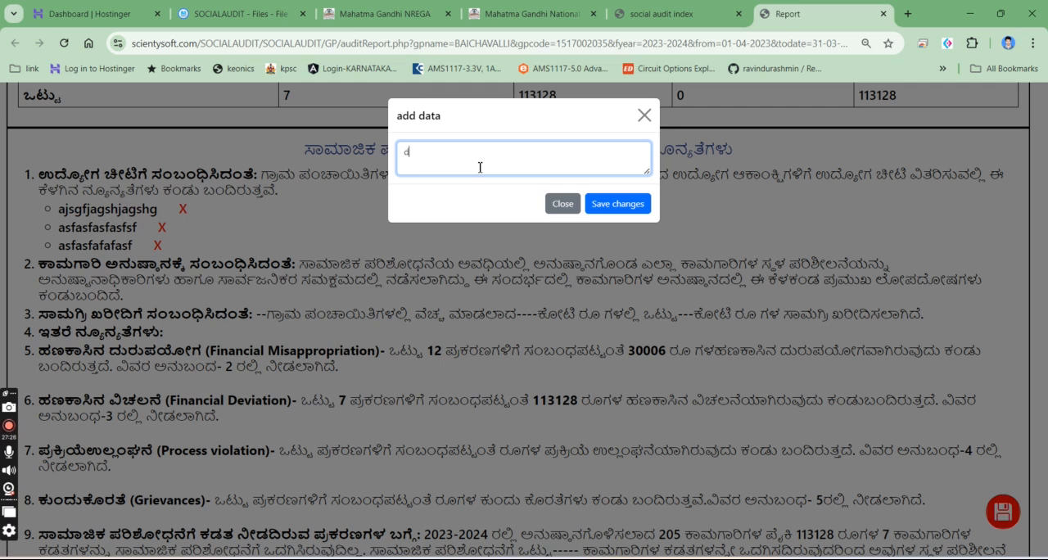
{"action": "type", "text": "zgdgsdgag"}
{"action": "left_click", "coordinate": [609, 197]}
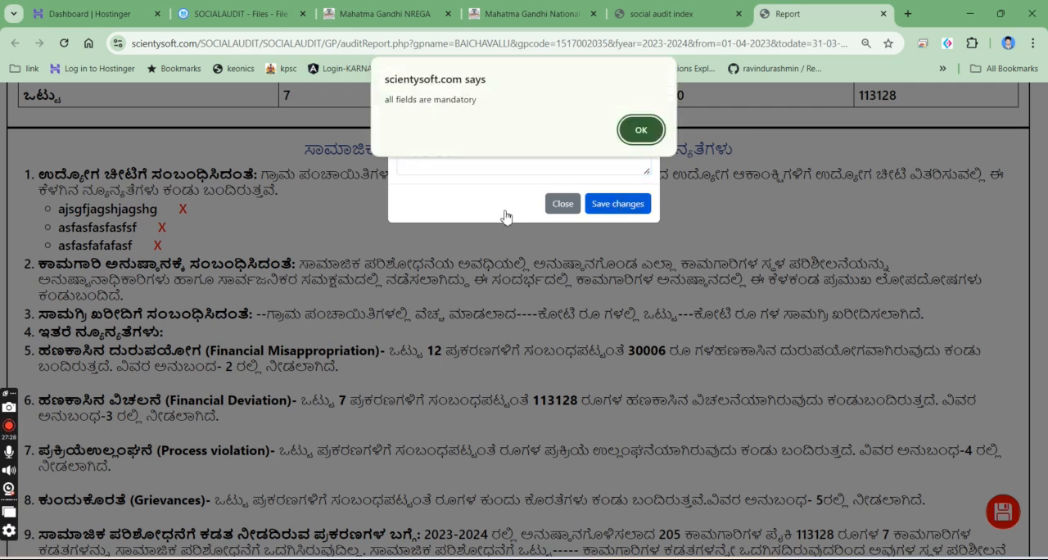
{"action": "left_click", "coordinate": [651, 135]}
{"action": "left_click", "coordinate": [481, 162]}
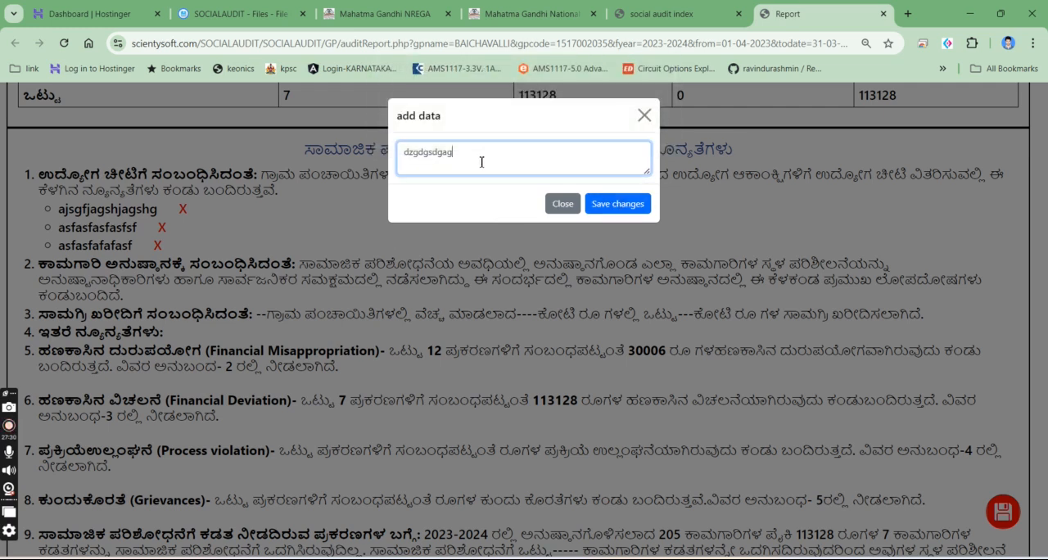
{"action": "type", "text": "sdagdsgassg"}
{"action": "left_click", "coordinate": [617, 204]}
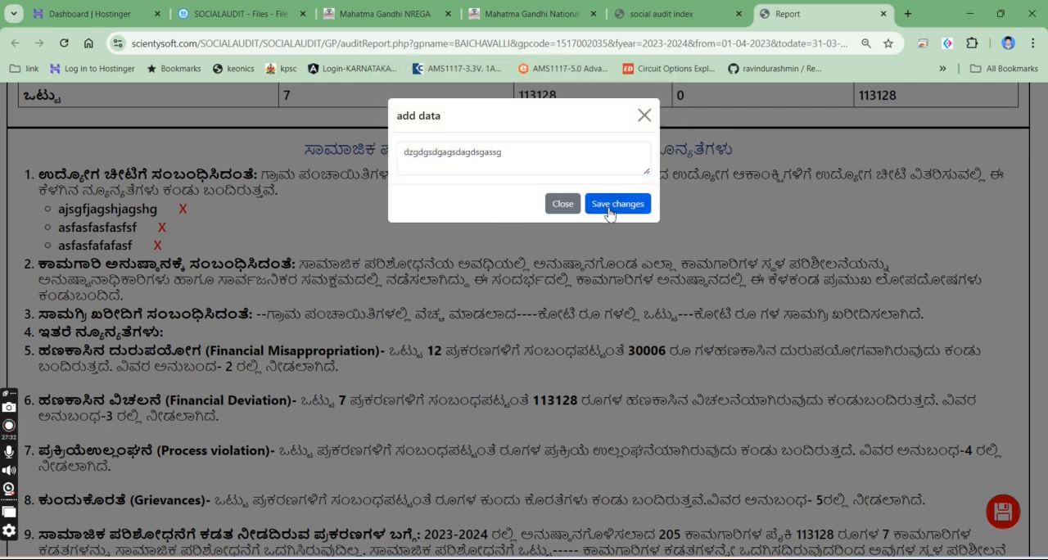
- Delete the entry under the other shortcomings item
{"action": "left_click_drag", "start_coordinate": [55, 354], "coordinate": [226, 357]}
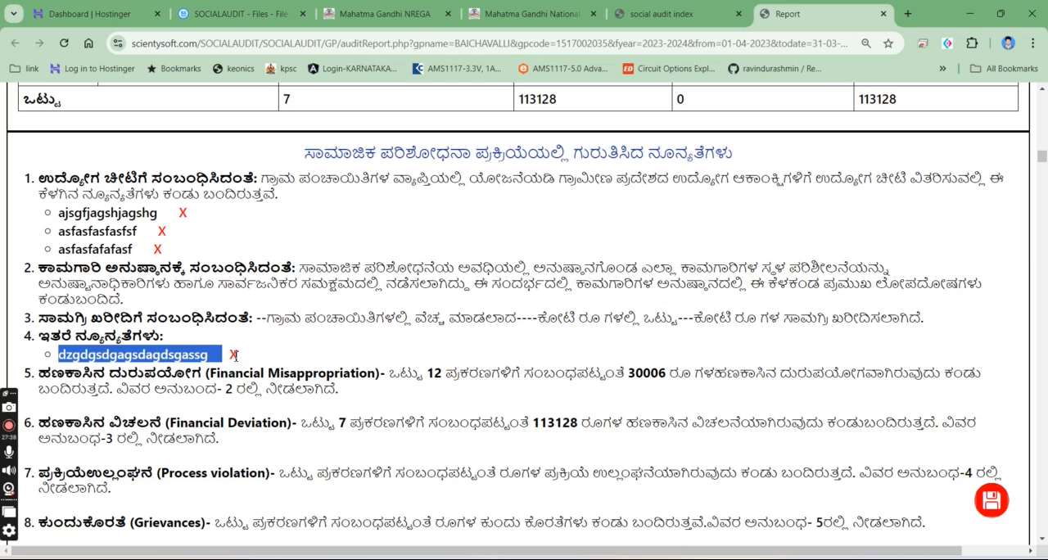
{"action": "left_click", "coordinate": [234, 355]}
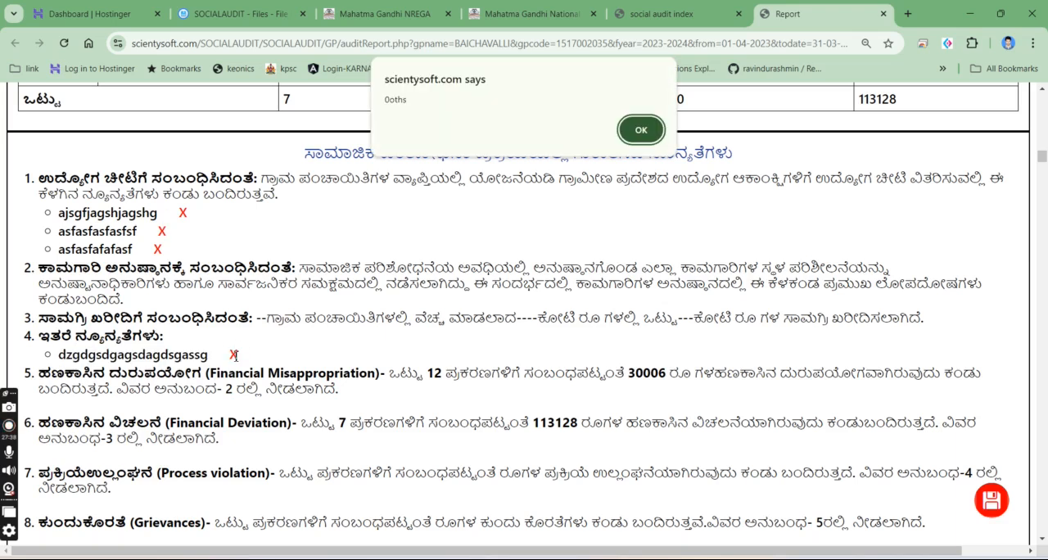
{"action": "left_click", "coordinate": [635, 129]}
- Delete all three entries under the job card item in the list of shortcomings
{"action": "left_click", "coordinate": [184, 189]}
{"action": "left_click", "coordinate": [636, 128]}
{"action": "left_click", "coordinate": [162, 192]}
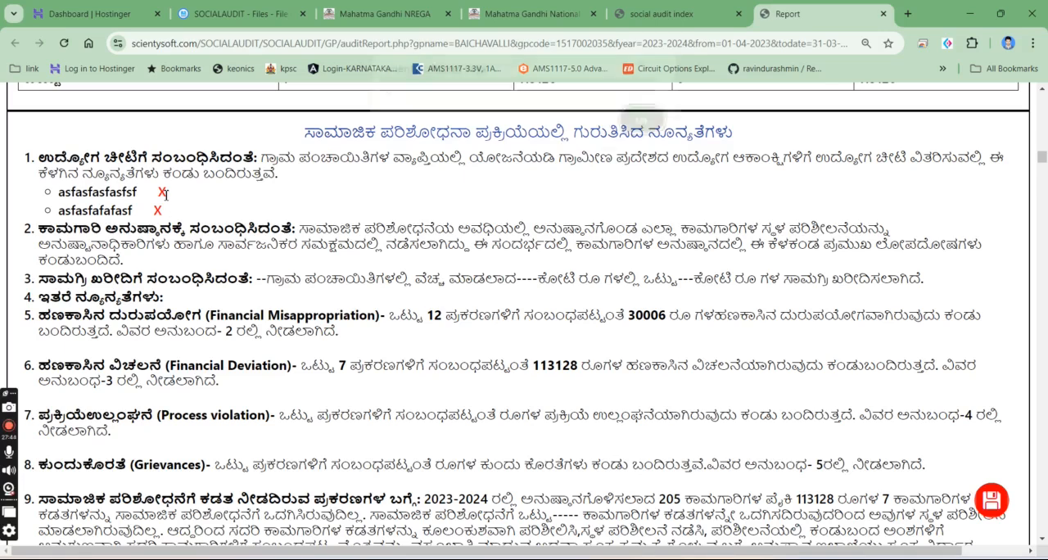
{"action": "left_click", "coordinate": [638, 129]}
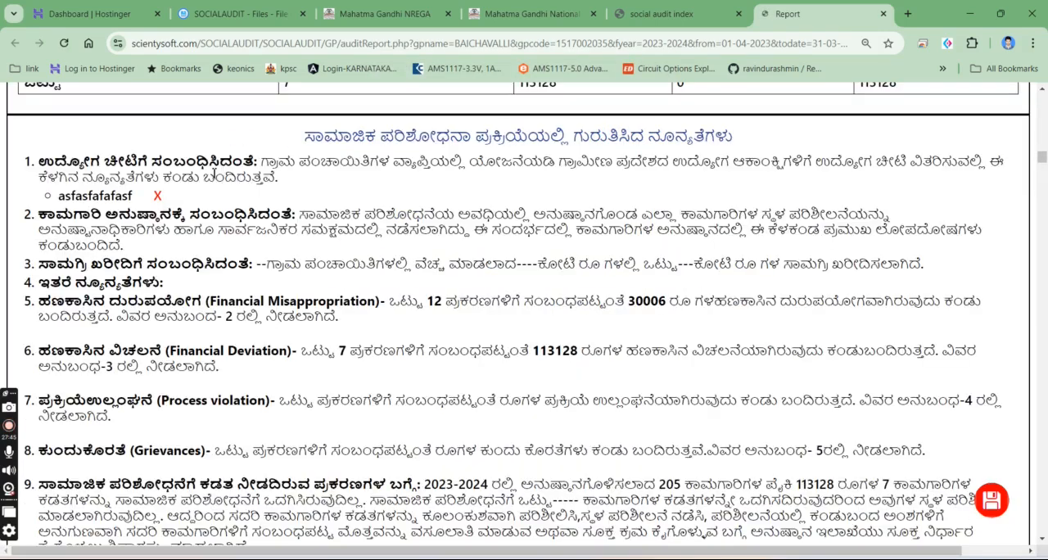
{"action": "left_click", "coordinate": [160, 196]}
{"action": "left_click", "coordinate": [632, 130]}
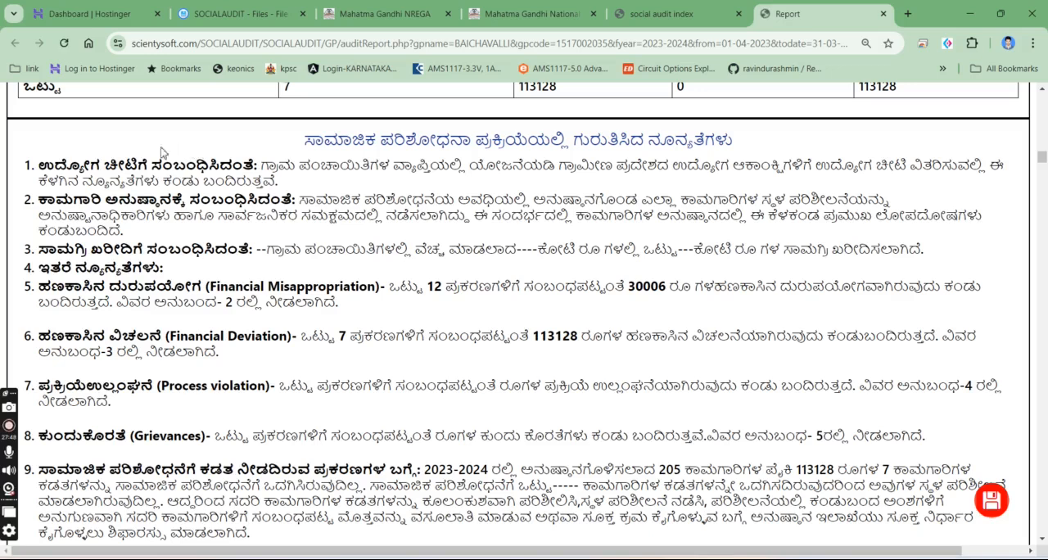
- Review the job card, work execution and material purchase items in the shortcomings list, and dismiss the entry form without adding anything
{"action": "left_click_drag", "start_coordinate": [23, 168], "coordinate": [100, 185]}
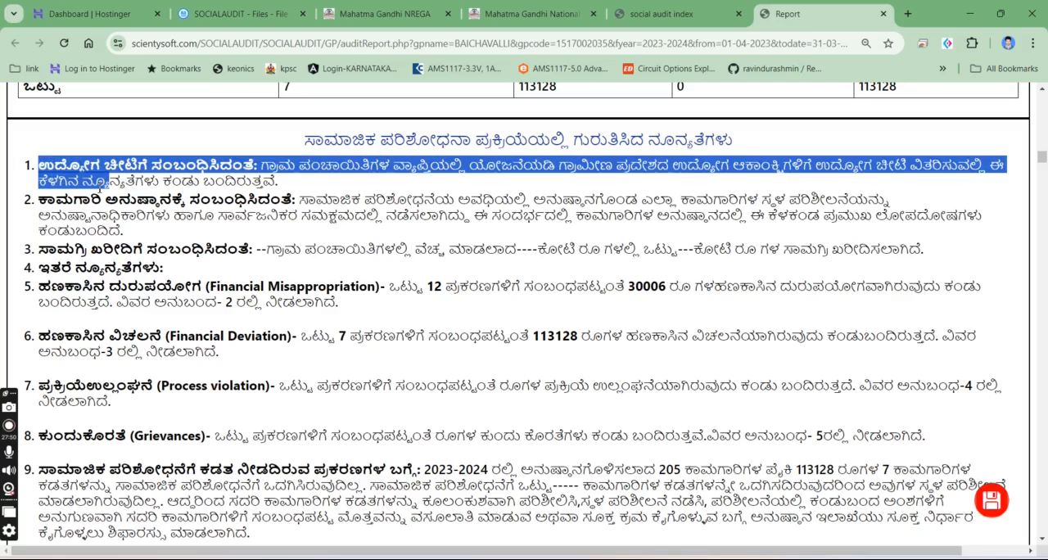
{"action": "left_click_drag", "start_coordinate": [27, 219], "coordinate": [68, 215]}
{"action": "left_click_drag", "start_coordinate": [25, 253], "coordinate": [83, 249]}
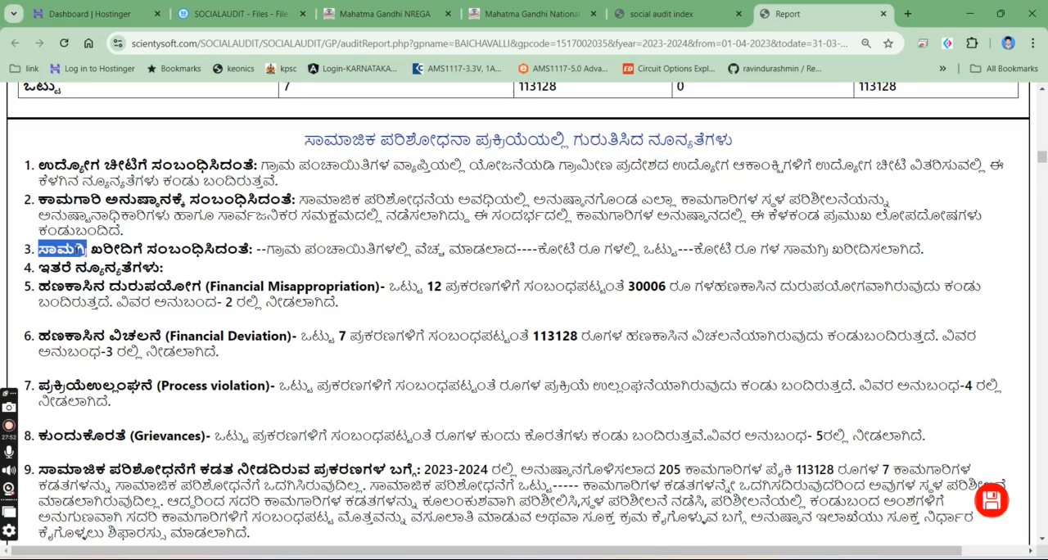
{"action": "left_click_drag", "start_coordinate": [18, 202], "coordinate": [75, 199]}
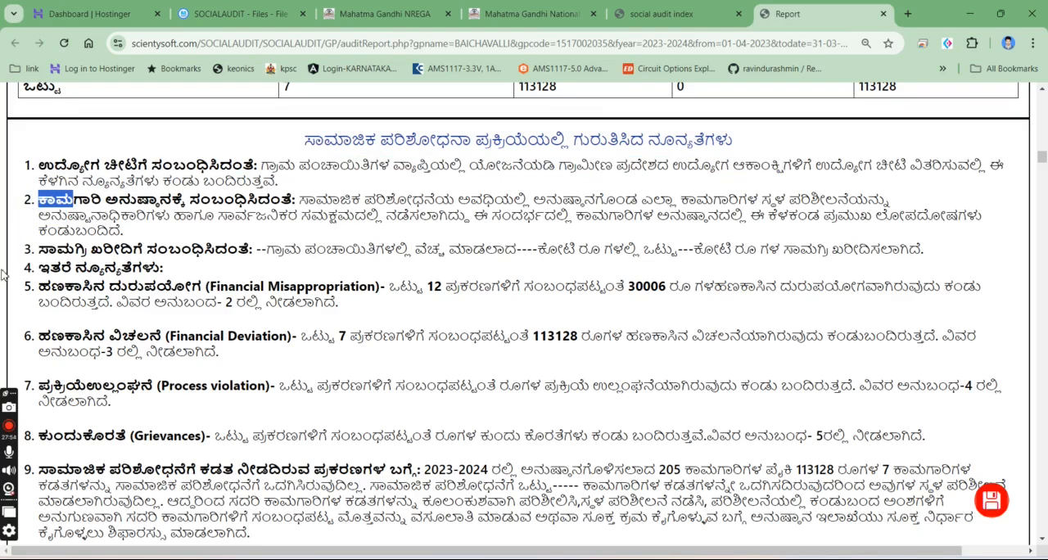
{"action": "scroll", "coordinate": [29, 201], "scroll_direction": "down", "scroll_amount": 6}
{"action": "left_click_drag", "start_coordinate": [25, 117], "coordinate": [191, 122]}
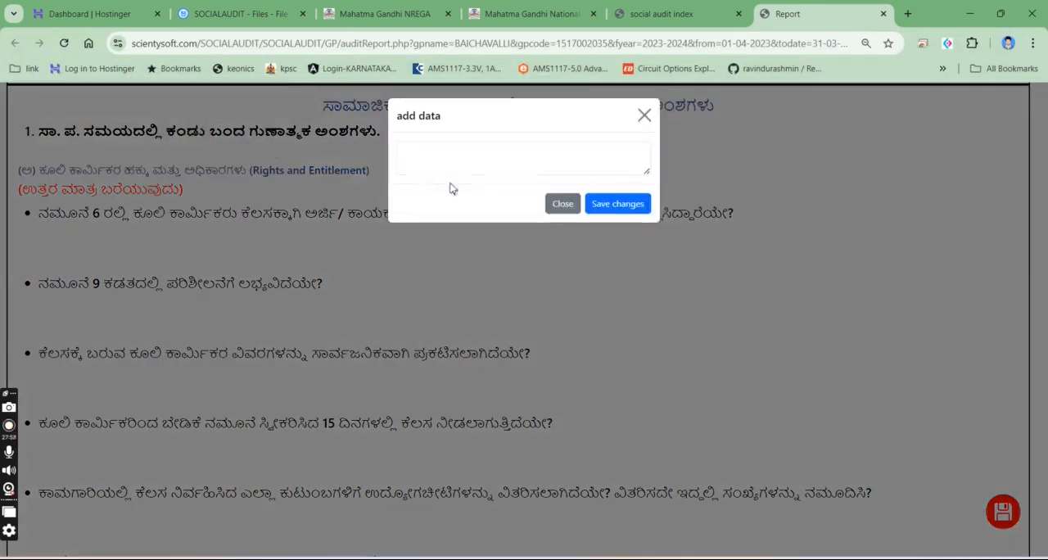
{"action": "left_click", "coordinate": [645, 116]}
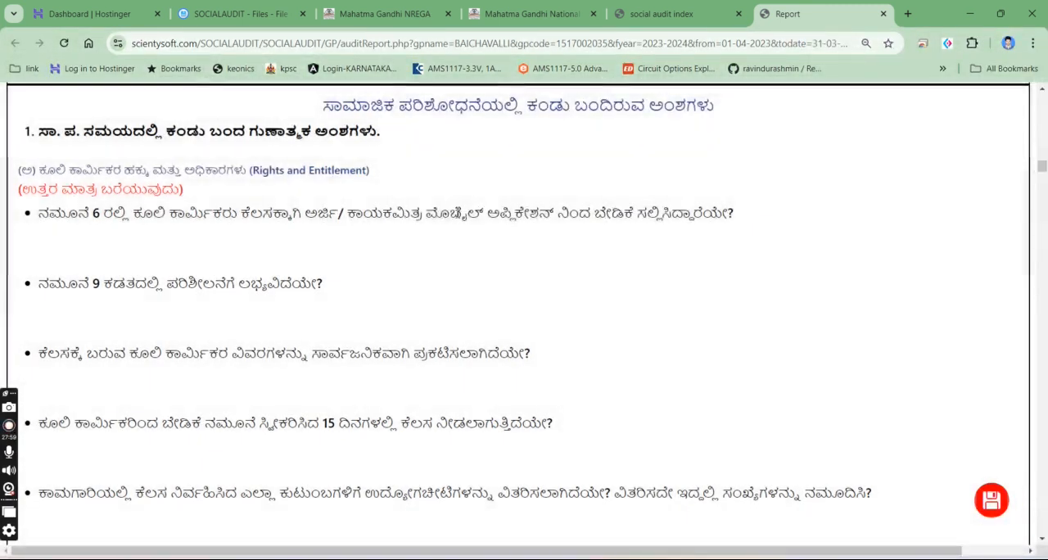
- Under Rights and Entitlement, answer "yes" to the form 6 work demand question and "no" to the form 9 availability question
{"action": "scroll", "coordinate": [450, 209], "scroll_direction": "up", "scroll_amount": 4}
{"action": "scroll", "coordinate": [446, 201], "scroll_direction": "down", "scroll_amount": 5}
{"action": "left_click", "coordinate": [106, 176]}
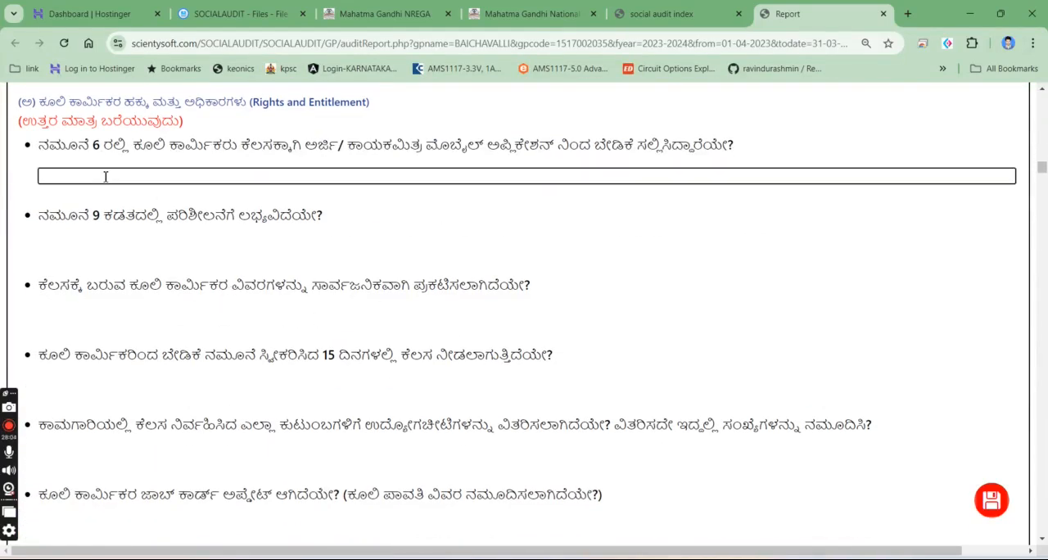
{"action": "type", "text": "yes"}
{"action": "left_click", "coordinate": [86, 250]}
{"action": "left_click", "coordinate": [211, 345]}
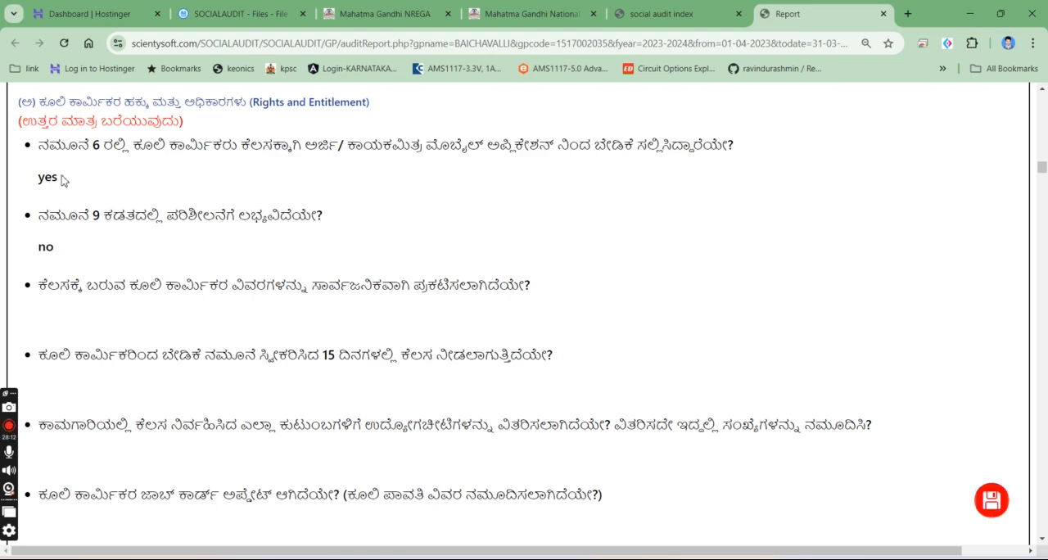
- Examine annexure 2 on financial misappropriation, including its case counts, amounts and the case details in table FM-01.1
{"action": "scroll", "coordinate": [614, 292], "scroll_direction": "up", "scroll_amount": 4}
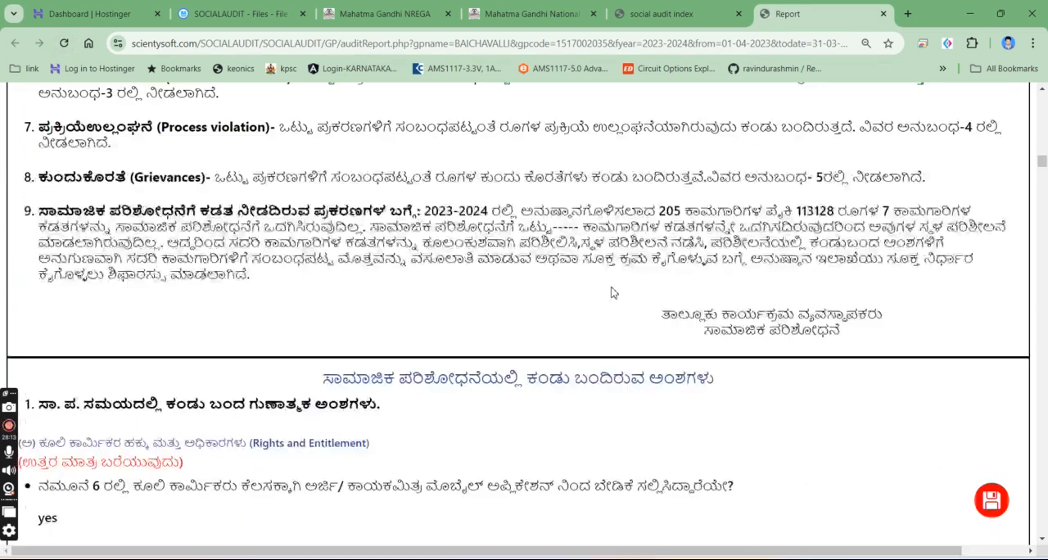
{"action": "scroll", "coordinate": [614, 292], "scroll_direction": "up", "scroll_amount": 5}
{"action": "scroll", "coordinate": [526, 320], "scroll_direction": "down", "scroll_amount": 10}
{"action": "scroll", "coordinate": [526, 320], "scroll_direction": "down", "scroll_amount": 15}
{"action": "scroll", "coordinate": [818, 246], "scroll_direction": "up", "scroll_amount": 4}
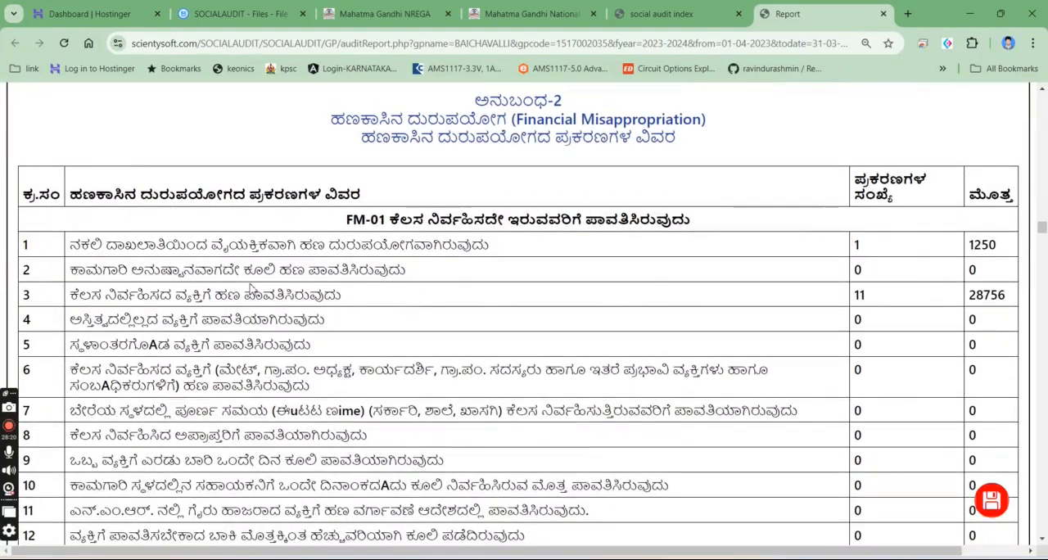
{"action": "scroll", "coordinate": [856, 279], "scroll_direction": "down", "scroll_amount": 1}
{"action": "left_click_drag", "start_coordinate": [1000, 228], "coordinate": [854, 229]}
{"action": "scroll", "coordinate": [703, 301], "scroll_direction": "down", "scroll_amount": 1}
{"action": "scroll", "coordinate": [702, 301], "scroll_direction": "down", "scroll_amount": 10}
{"action": "scroll", "coordinate": [500, 172], "scroll_direction": "up", "scroll_amount": 1}
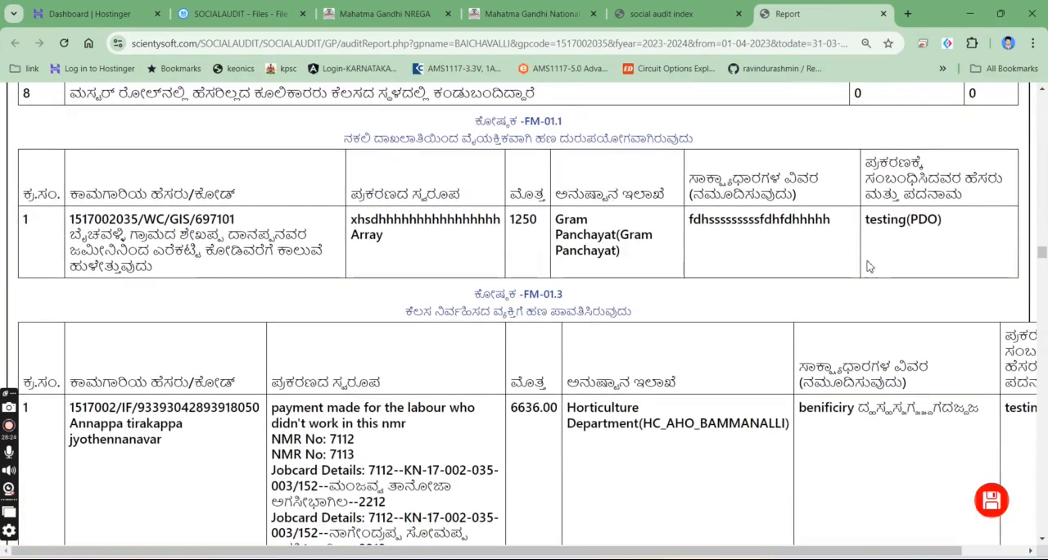
{"action": "left_click_drag", "start_coordinate": [871, 229], "coordinate": [969, 229]}
{"action": "scroll", "coordinate": [741, 325], "scroll_direction": "down", "scroll_amount": 2}
{"action": "scroll", "coordinate": [741, 326], "scroll_direction": "up", "scroll_amount": 1}
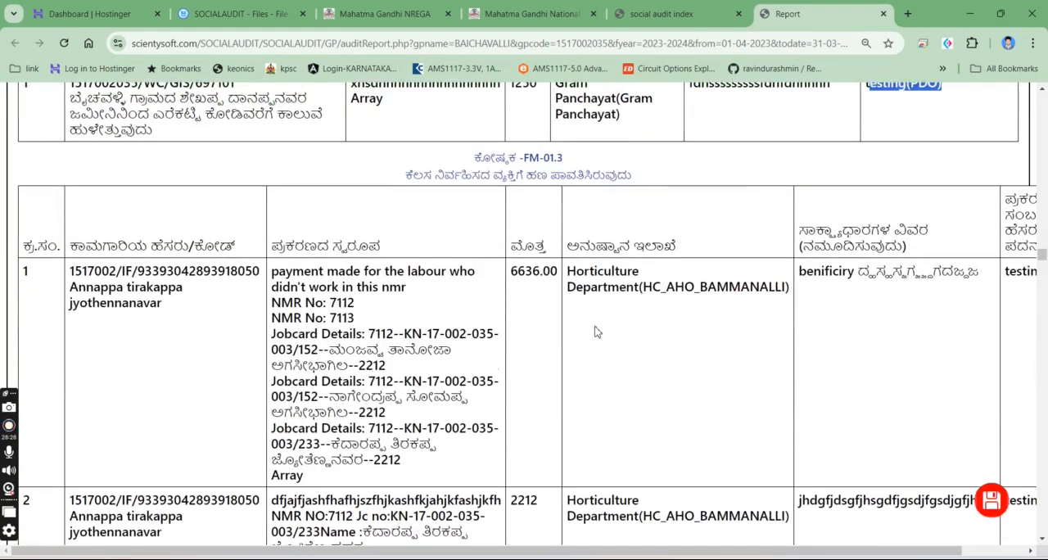
- Reduce the page zoom to 67% so that all columns of table FM-01.3 fit the page width
{"action": "key", "text": "ctrl+minus"}
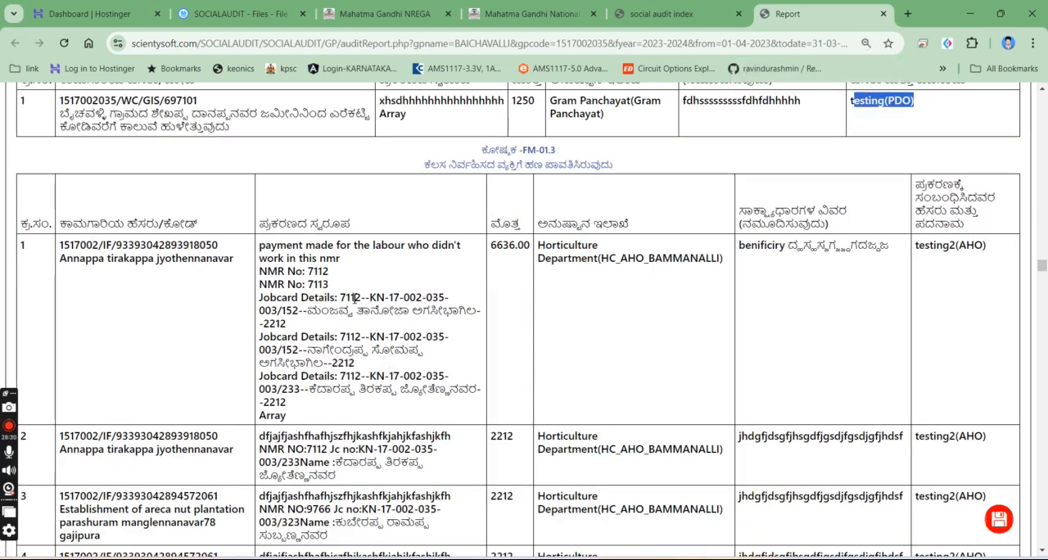
{"action": "key", "text": "ctrl+plus"}
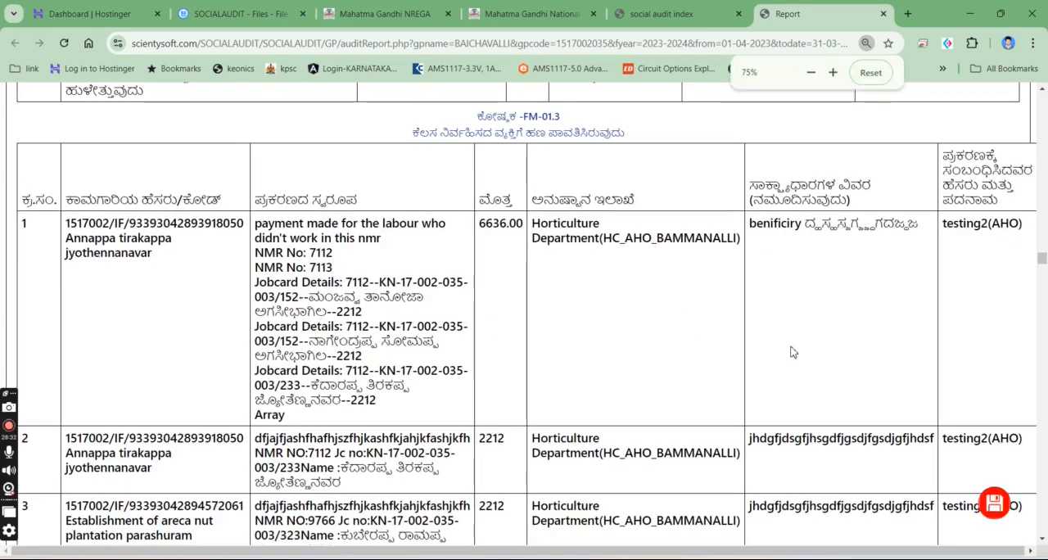
{"action": "key", "text": "ctrl+plus"}
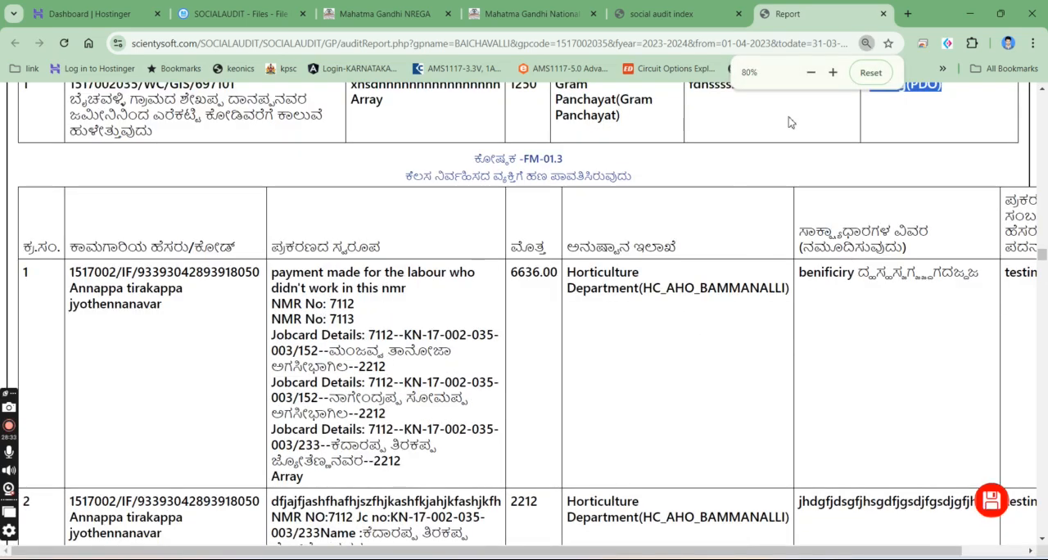
{"action": "left_click", "coordinate": [811, 72]}
{"action": "left_click", "coordinate": [810, 72]}
{"action": "left_click", "coordinate": [1031, 45]}
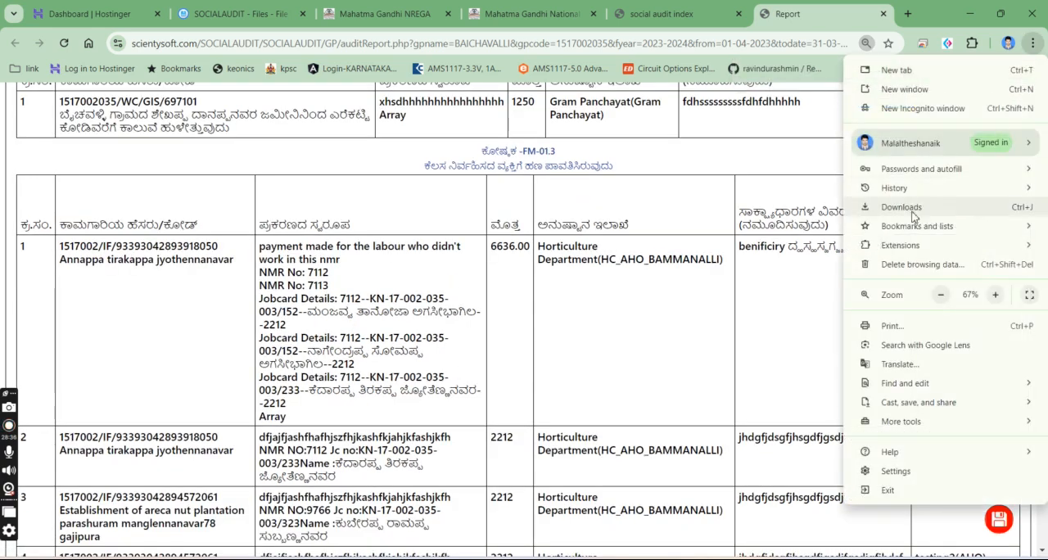
{"action": "left_click", "coordinate": [755, 331]}
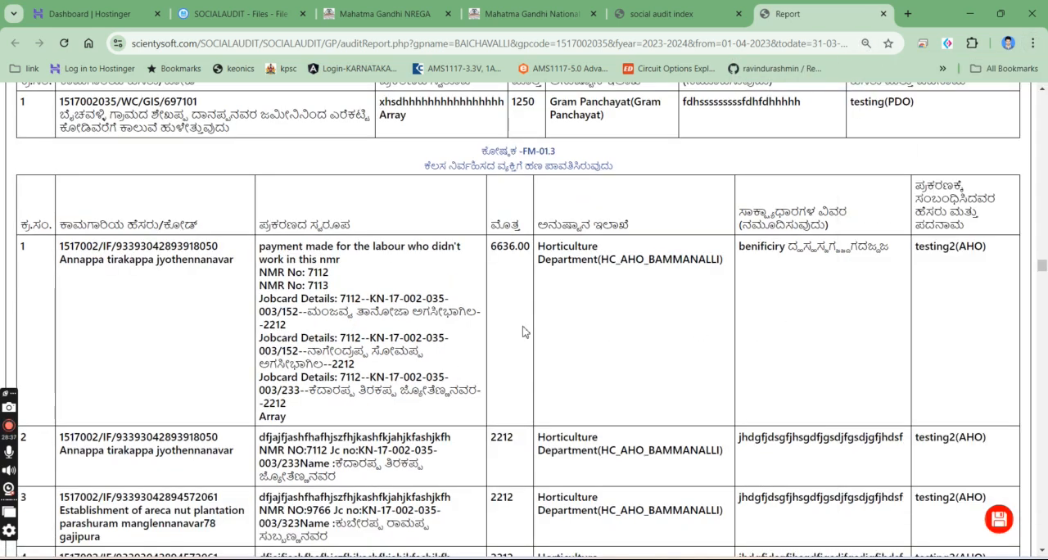
- Examine the rest of the report: FM-01.3 cases, the 2023-2024 works list, the works by category table and the photographs section
{"action": "scroll", "coordinate": [524, 331], "scroll_direction": "down", "scroll_amount": 4}
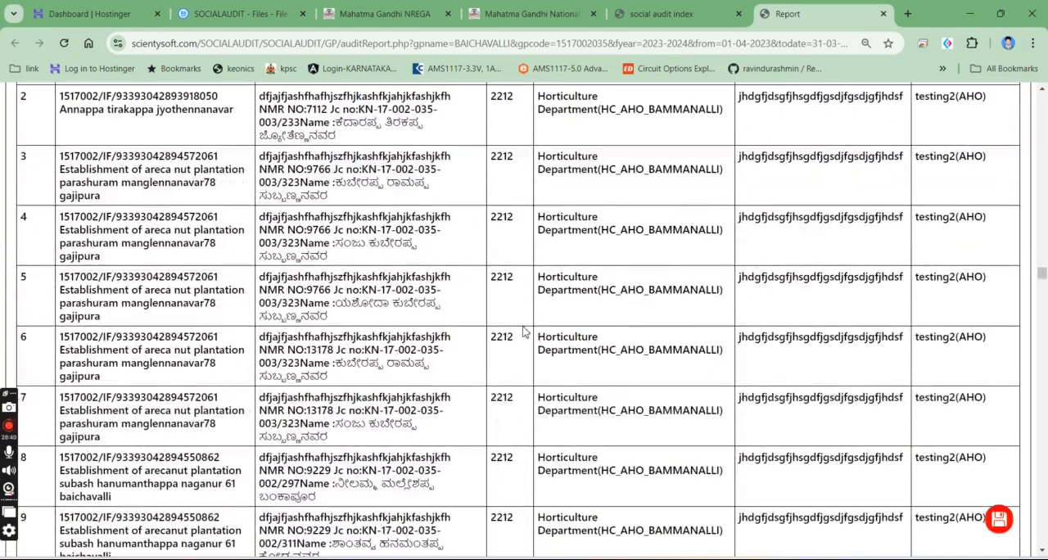
{"action": "scroll", "coordinate": [524, 331], "scroll_direction": "down", "scroll_amount": 8}
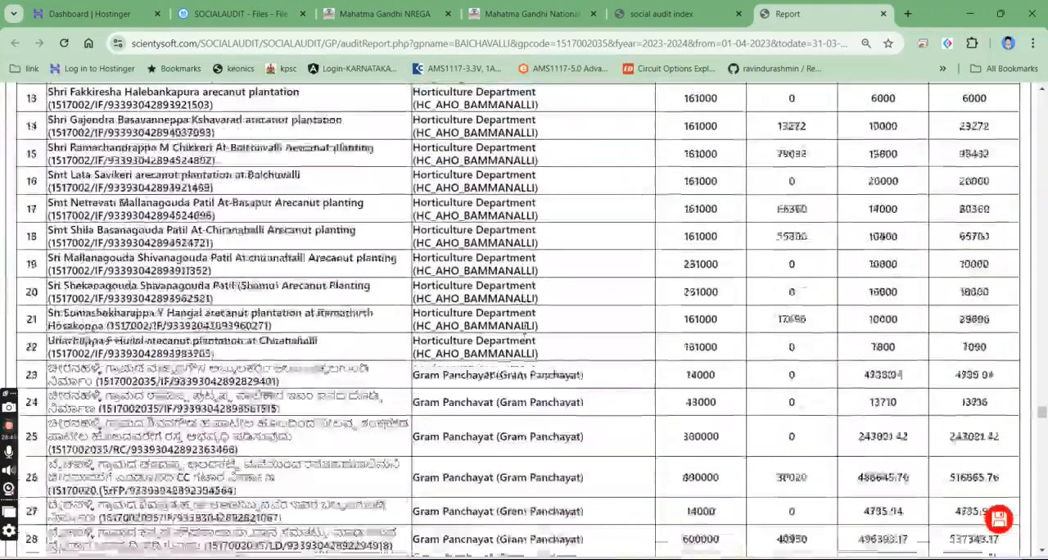
{"action": "scroll", "coordinate": [524, 326], "scroll_direction": "up", "scroll_amount": 10}
{"action": "scroll", "coordinate": [524, 325], "scroll_direction": "down", "scroll_amount": 3}
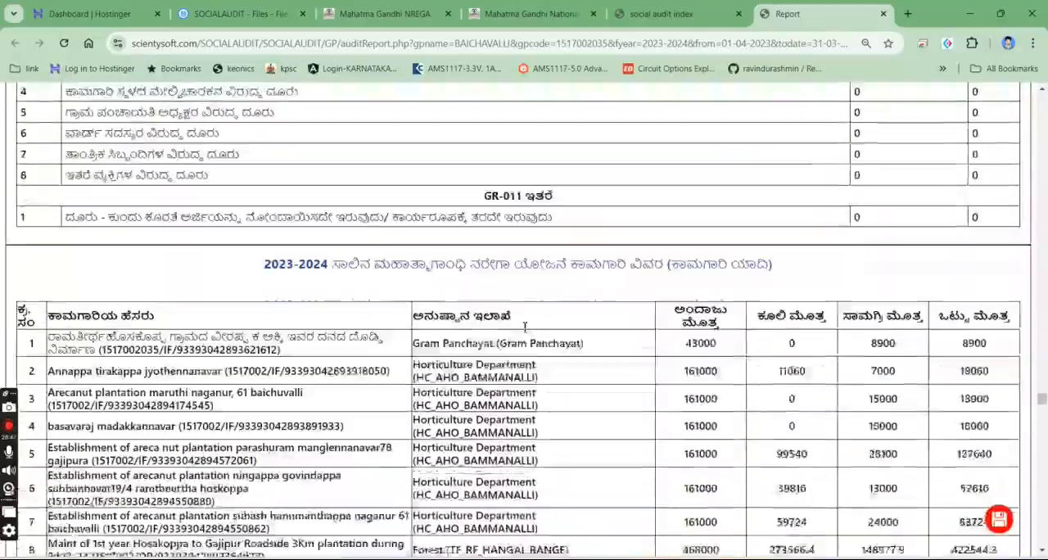
{"action": "scroll", "coordinate": [524, 326], "scroll_direction": "down", "scroll_amount": 20}
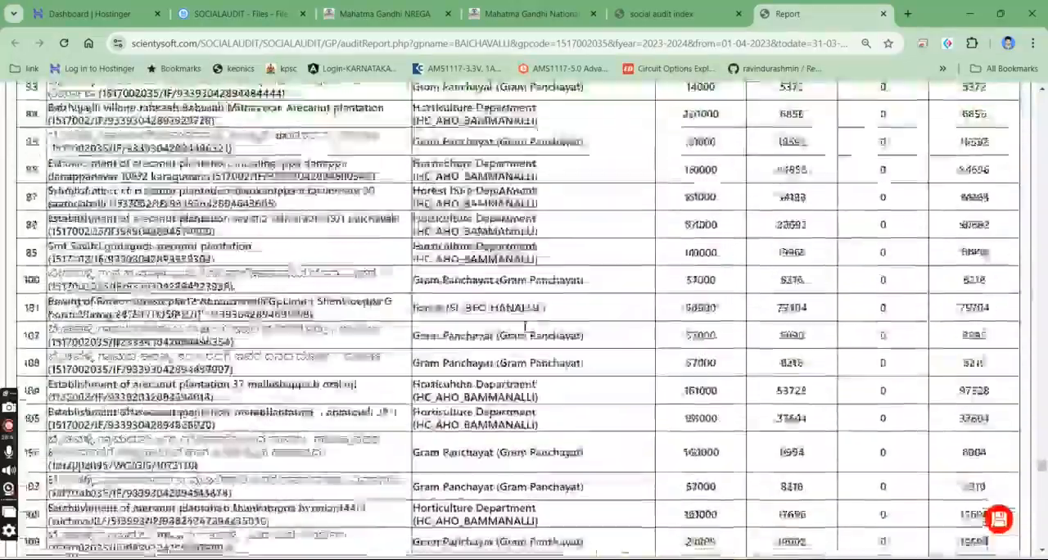
{"action": "scroll", "coordinate": [524, 326], "scroll_direction": "down", "scroll_amount": 20}
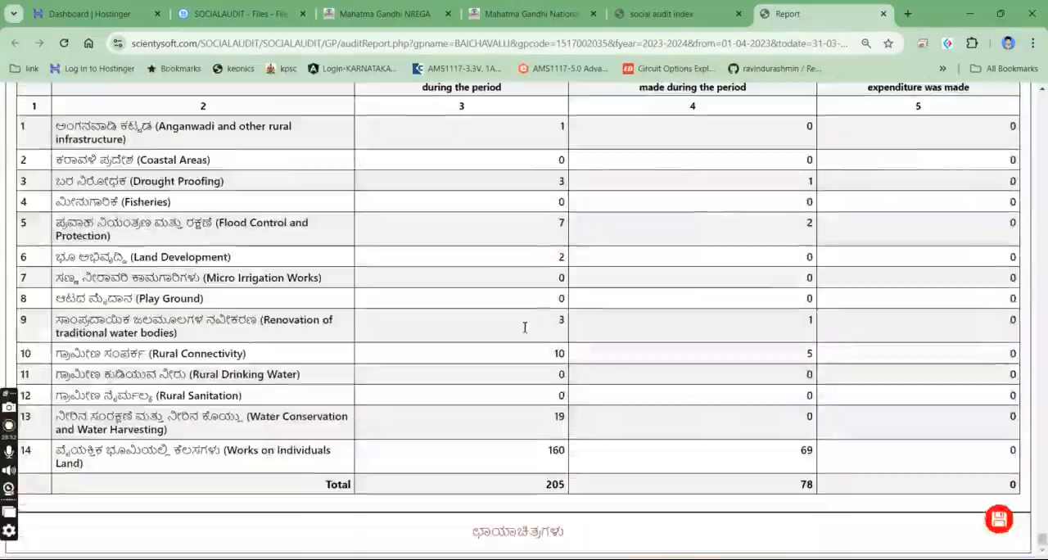
{"action": "left_click_drag", "start_coordinate": [472, 532], "coordinate": [565, 532]}
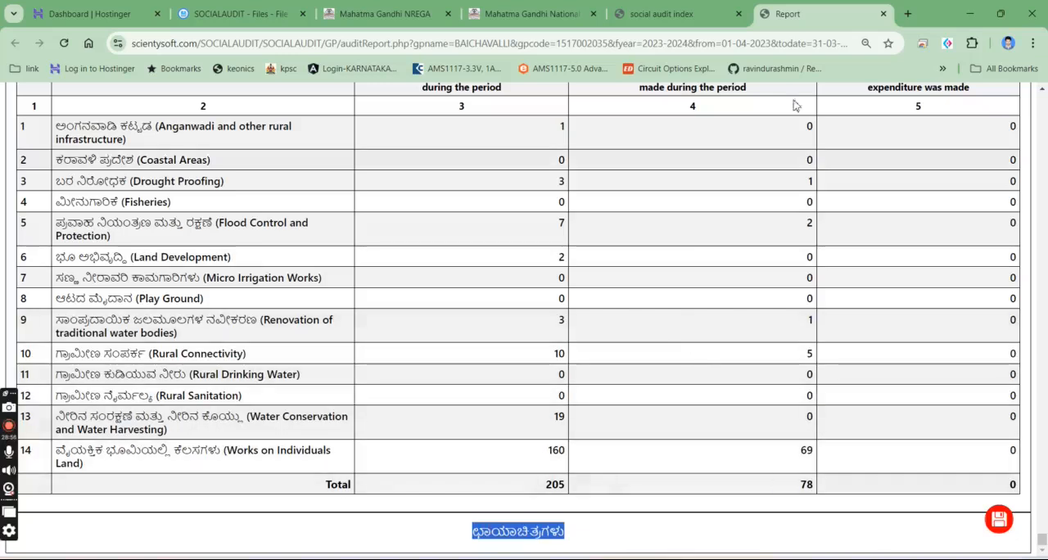
{"action": "left_click", "coordinate": [689, 14]}
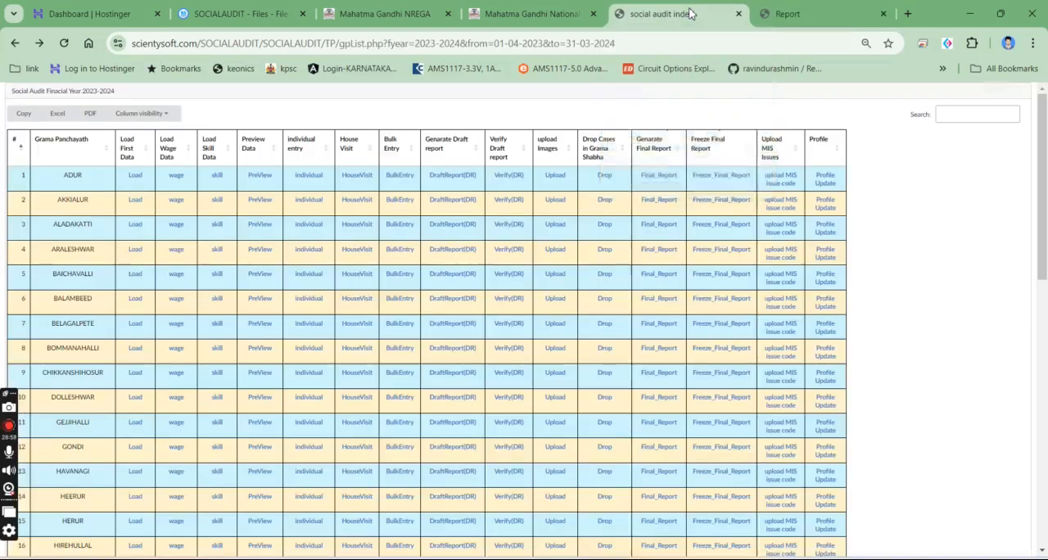
{"action": "left_click", "coordinate": [786, 14]}
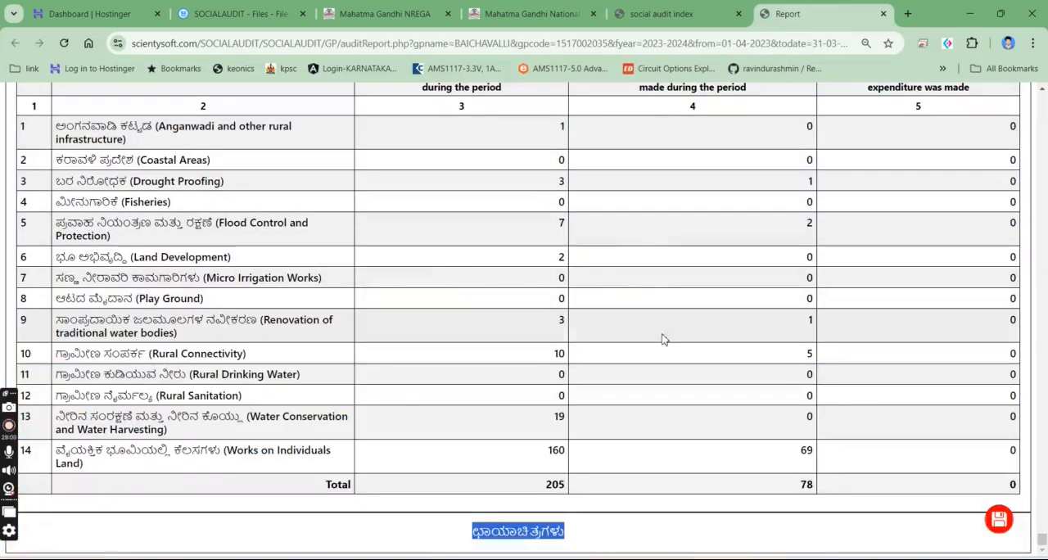
{"action": "left_click", "coordinate": [705, 543]}
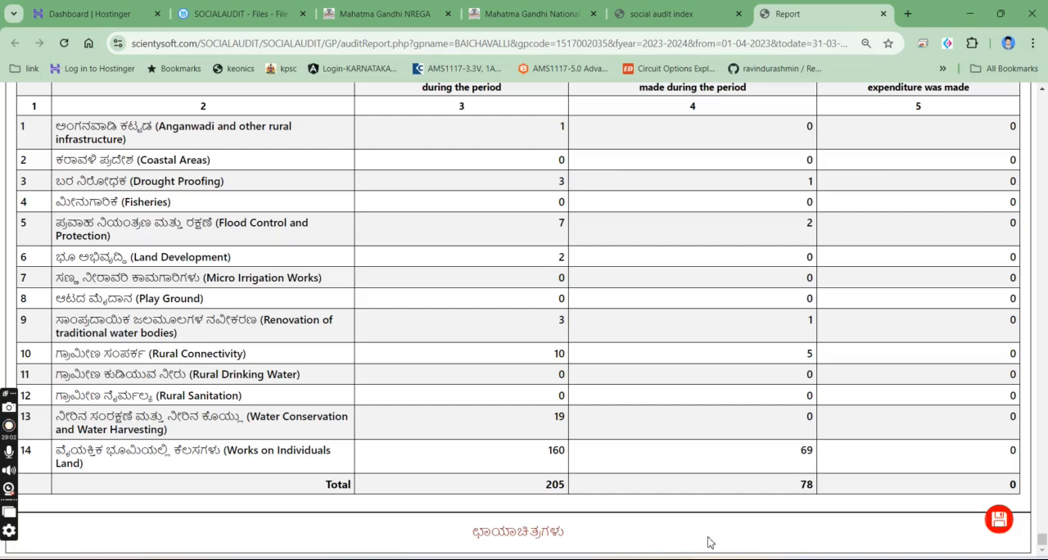
- Open the print preview of the draft report, expand the additional settings and examine the first pages at the custom scale of 50
{"action": "key", "text": "ctrl+p"}
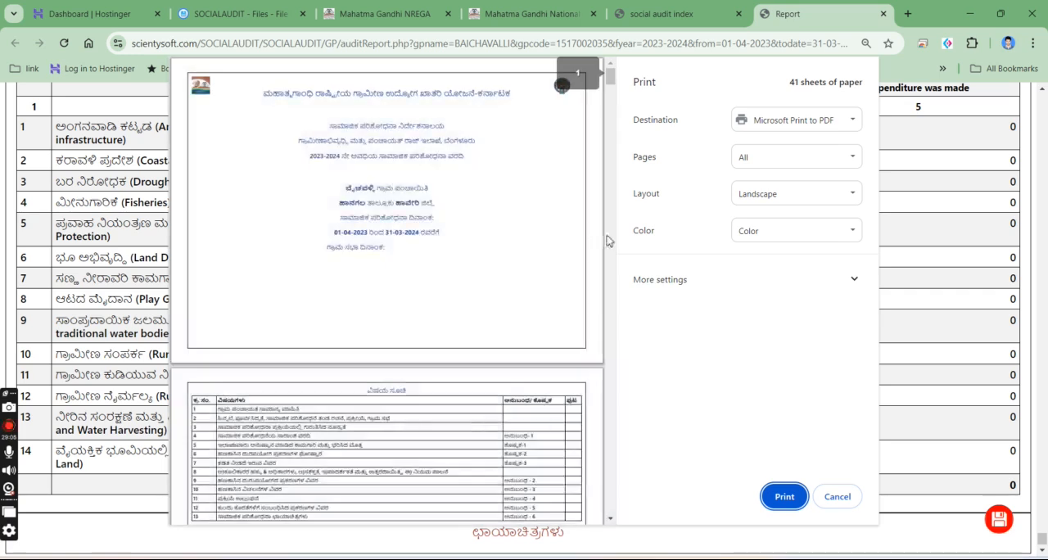
{"action": "scroll", "coordinate": [416, 299], "scroll_direction": "down", "scroll_amount": 1}
{"action": "scroll", "coordinate": [416, 298], "scroll_direction": "down", "scroll_amount": 4}
{"action": "left_click", "coordinate": [741, 279]}
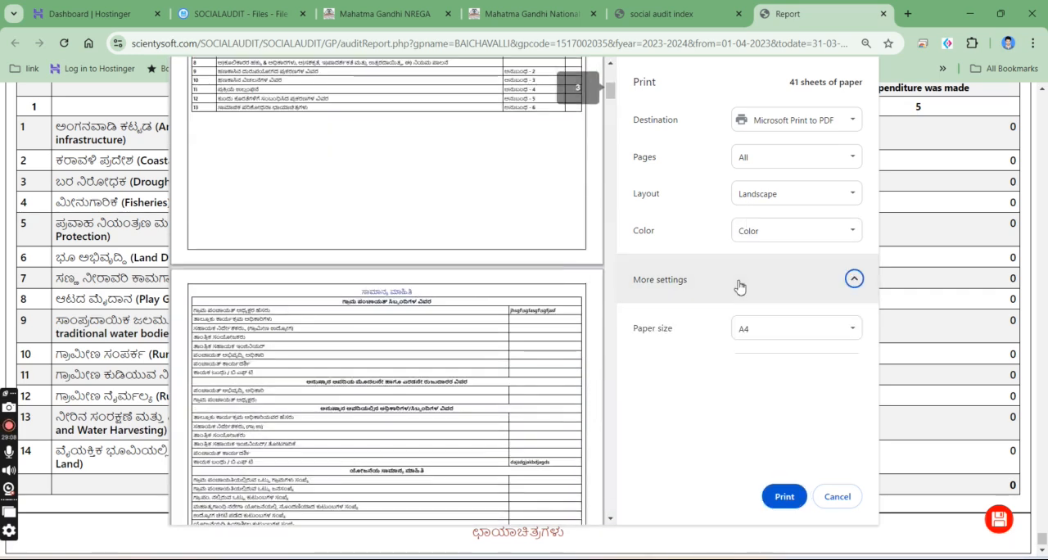
{"action": "scroll", "coordinate": [739, 308], "scroll_direction": "down", "scroll_amount": 2}
{"action": "double_click", "coordinate": [745, 351]}
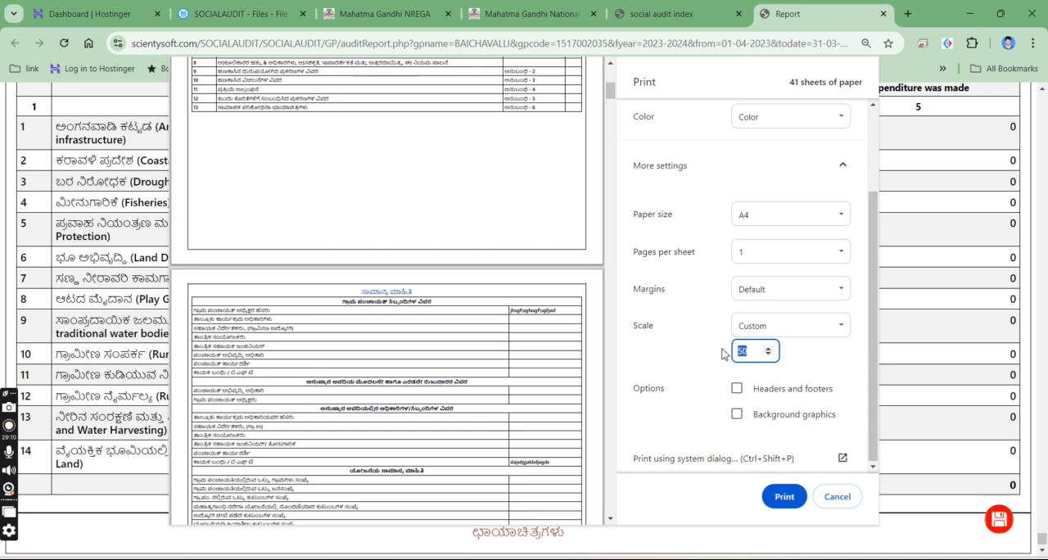
{"action": "scroll", "coordinate": [410, 374], "scroll_direction": "down", "scroll_amount": 2}
{"action": "scroll", "coordinate": [410, 374], "scroll_direction": "down", "scroll_amount": 10}
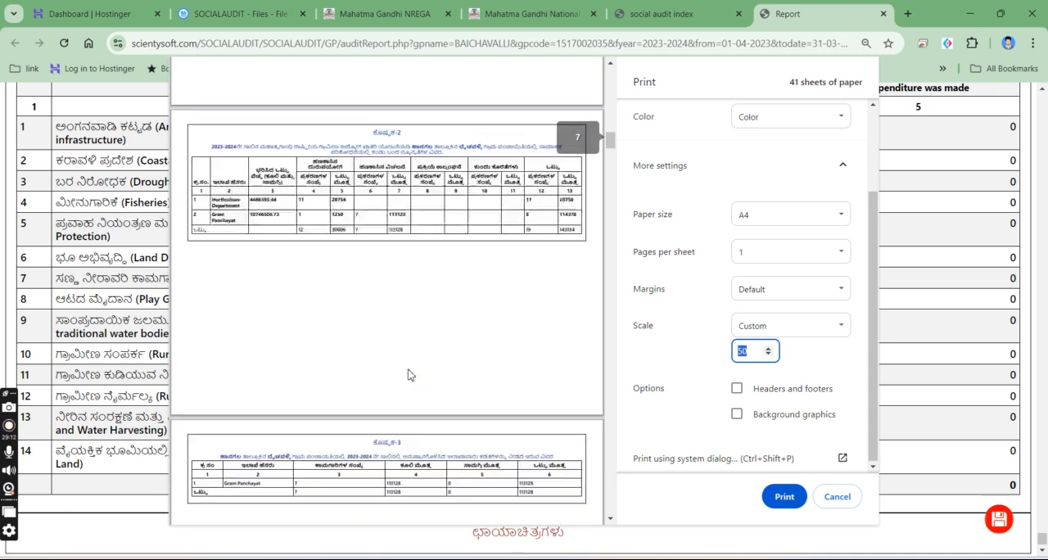
{"action": "scroll", "coordinate": [410, 375], "scroll_direction": "down", "scroll_amount": 3}
- Try the Default print scale and check how the report's findings and questionnaire pages fit in the preview
{"action": "left_click", "coordinate": [753, 325]}
{"action": "left_click", "coordinate": [753, 347]}
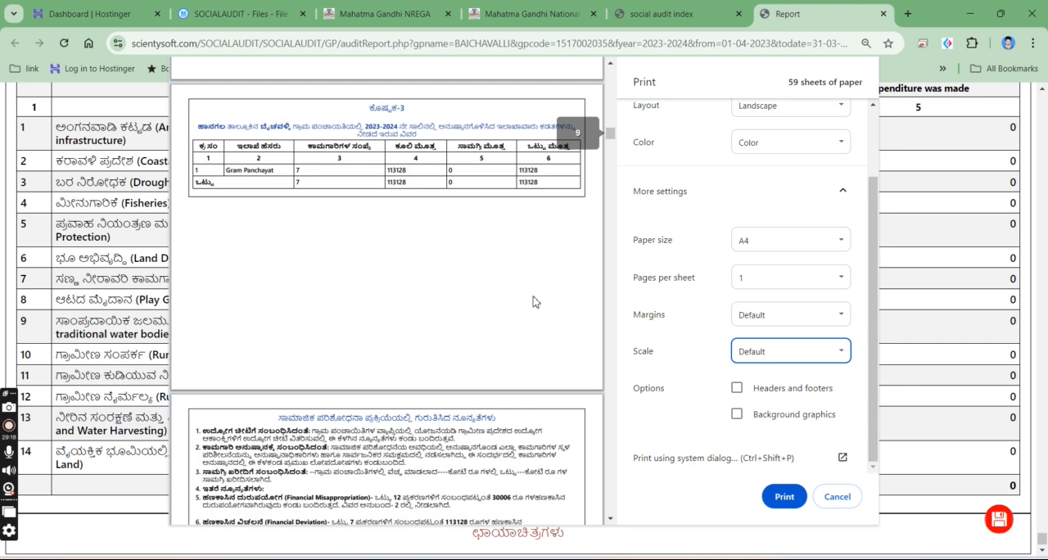
{"action": "scroll", "coordinate": [533, 301], "scroll_direction": "down", "scroll_amount": 10}
{"action": "scroll", "coordinate": [607, 347], "scroll_direction": "down", "scroll_amount": 10}
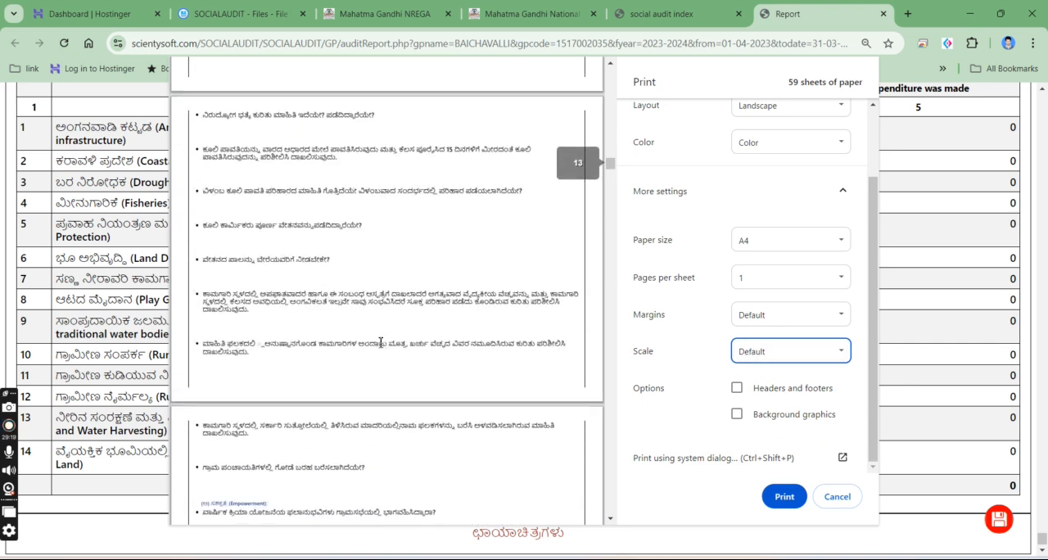
- Try a Custom print scale of 100 and check whether the table 2 columns fit the page in the preview
{"action": "left_click", "coordinate": [745, 354]}
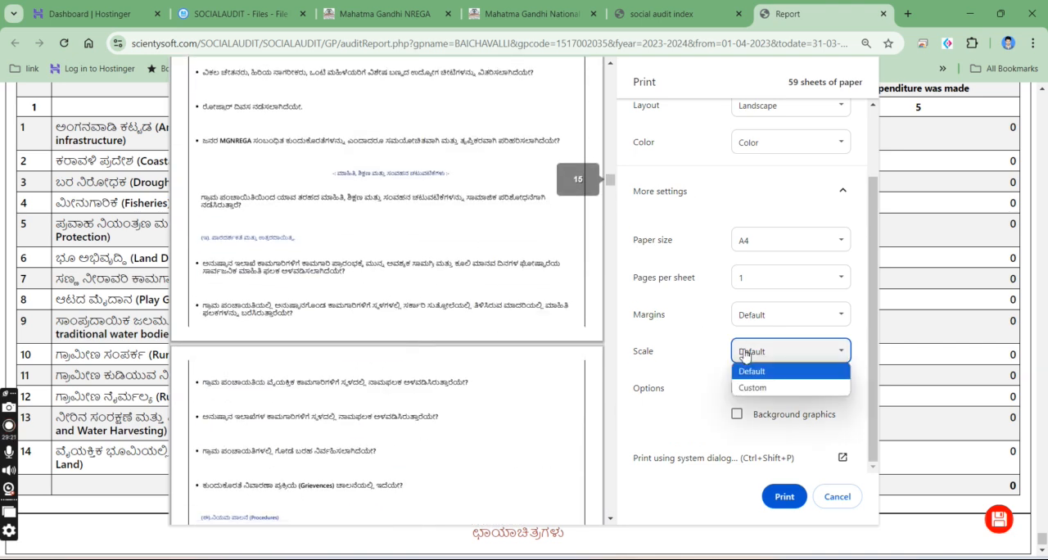
{"action": "left_click", "coordinate": [751, 387]}
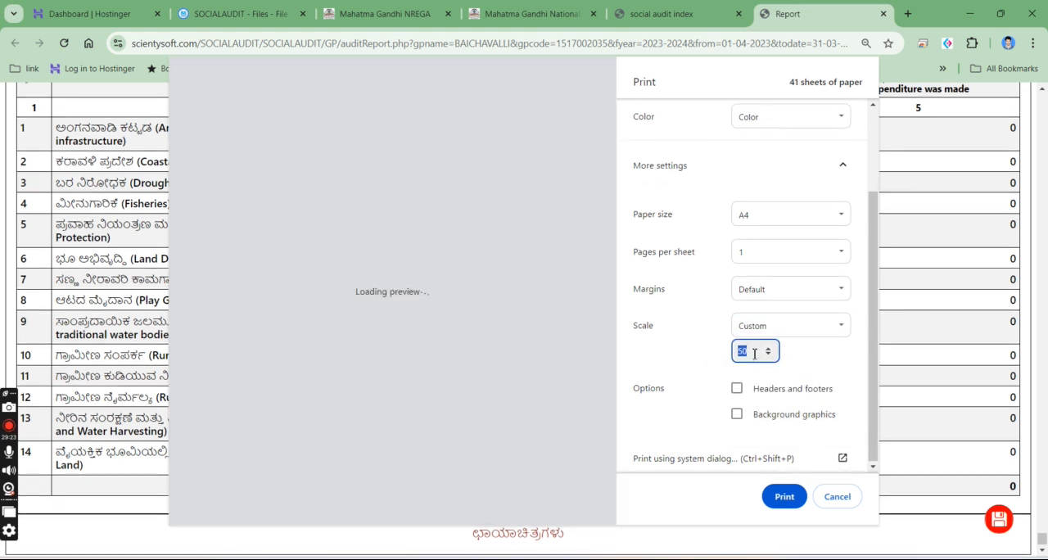
{"action": "type", "text": "100"}
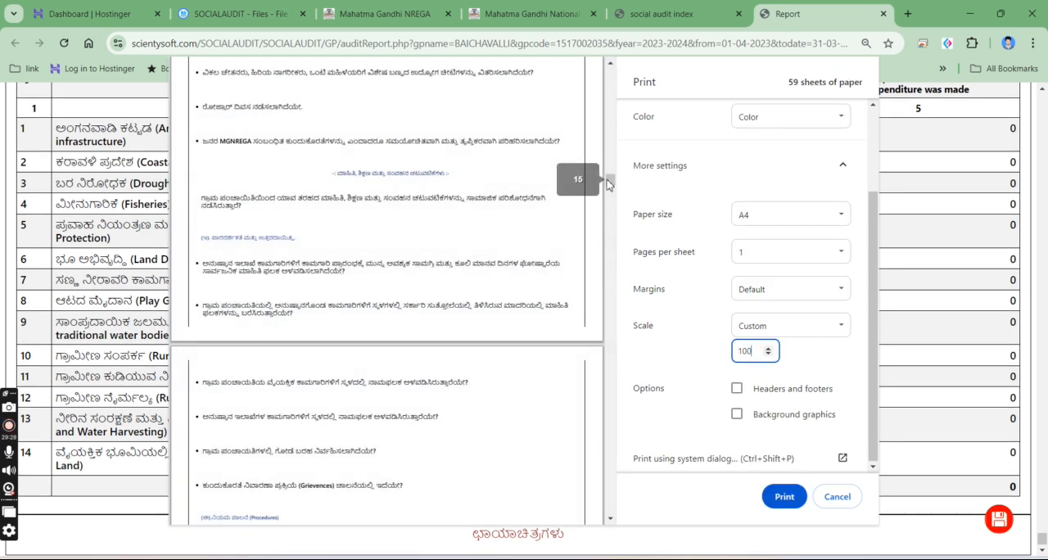
{"action": "left_click_drag", "start_coordinate": [608, 185], "coordinate": [614, 129]}
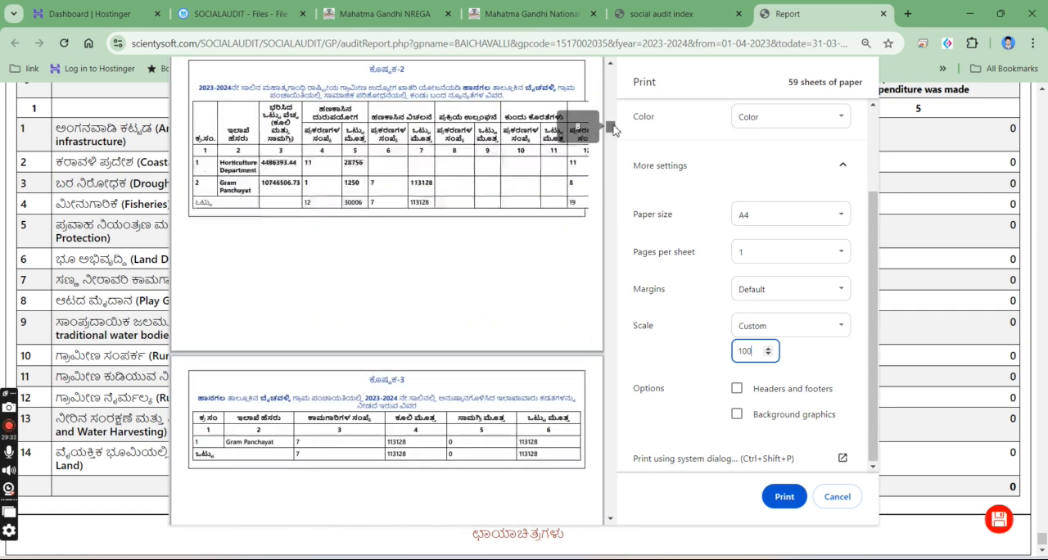
{"action": "left_click", "coordinate": [540, 203]}
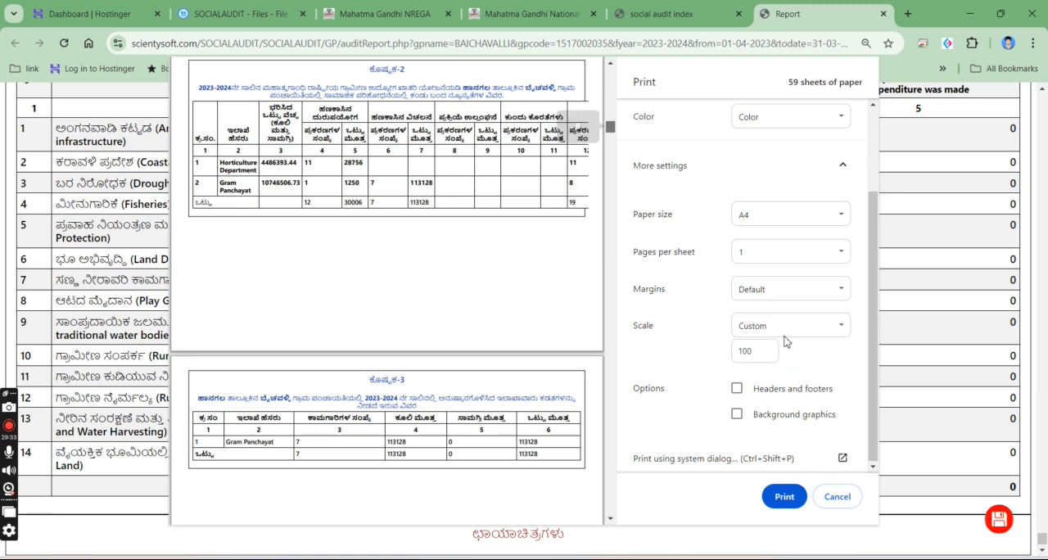
- Set the custom print scale to 50 and check the report pages through to the last one
{"action": "double_click", "coordinate": [739, 352]}
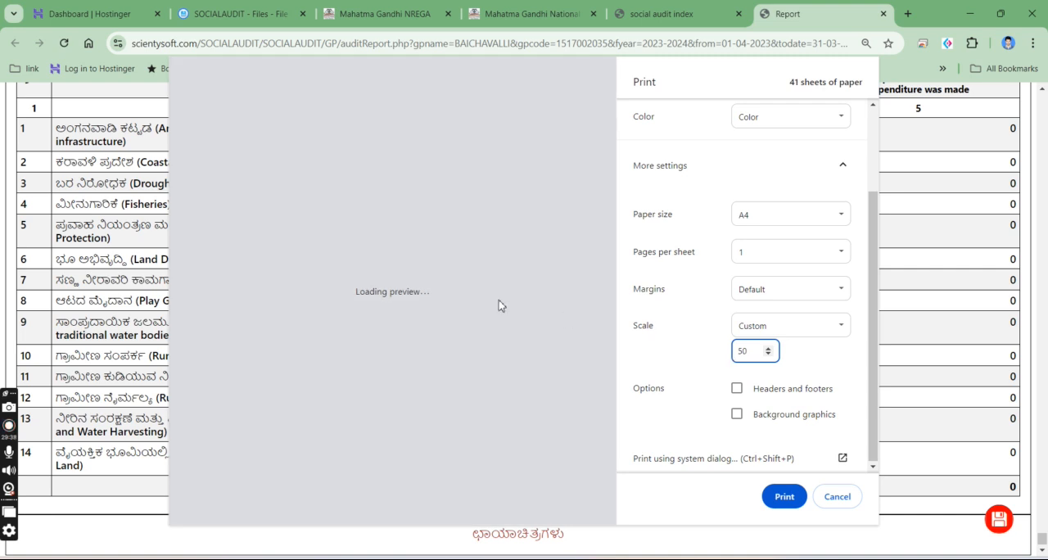
{"action": "scroll", "coordinate": [430, 400], "scroll_direction": "down", "scroll_amount": 11}
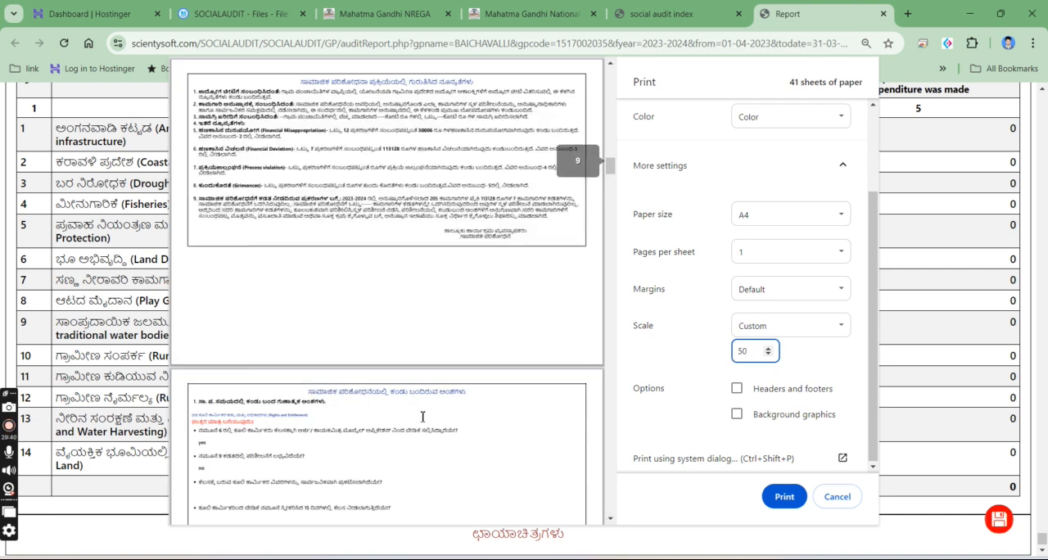
{"action": "left_click_drag", "start_coordinate": [617, 190], "coordinate": [615, 502]}
- Try printing with headers and footers and background graphics, and turn both options off again
{"action": "left_click", "coordinate": [736, 389]}
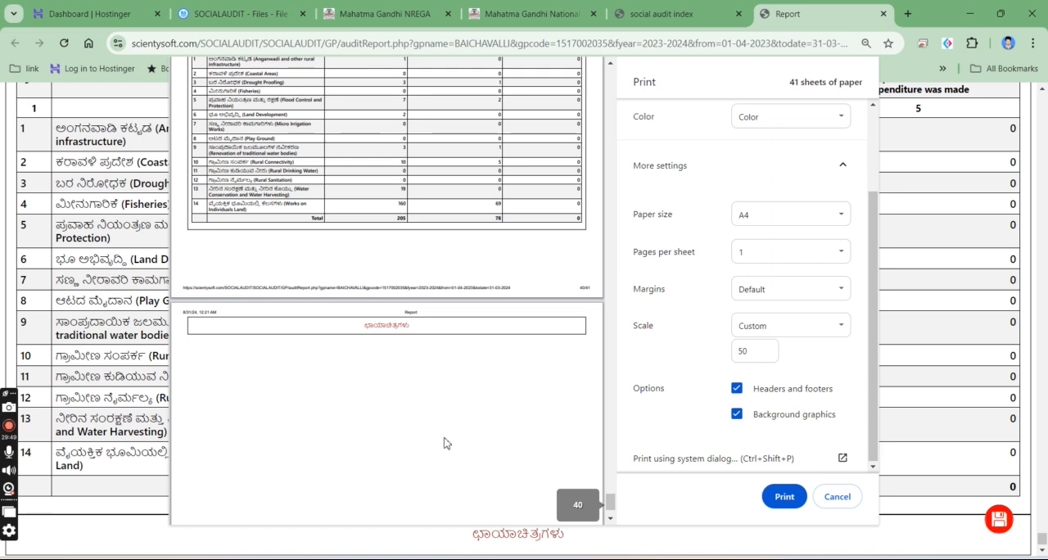
{"action": "left_click", "coordinate": [737, 388]}
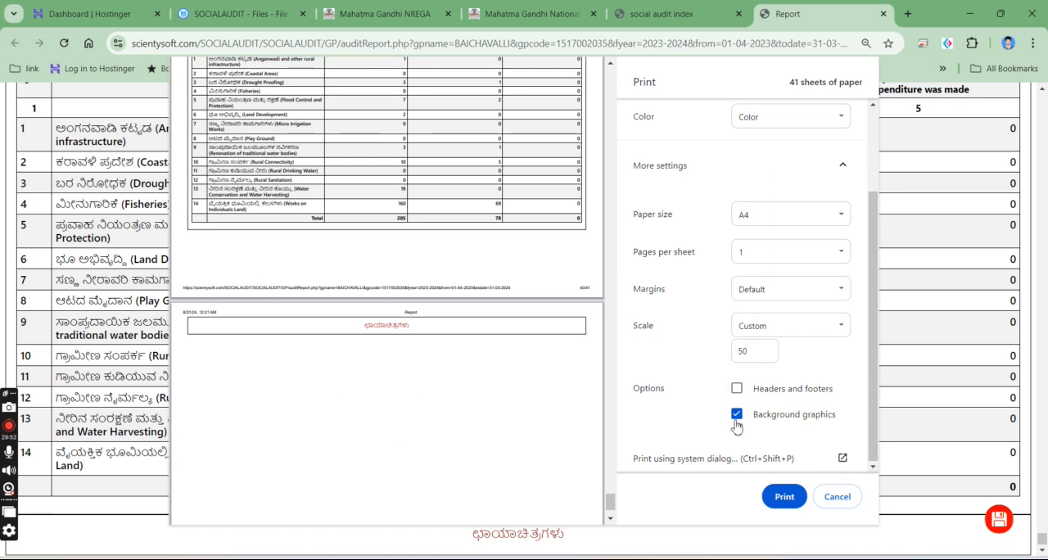
{"action": "left_click", "coordinate": [737, 414]}
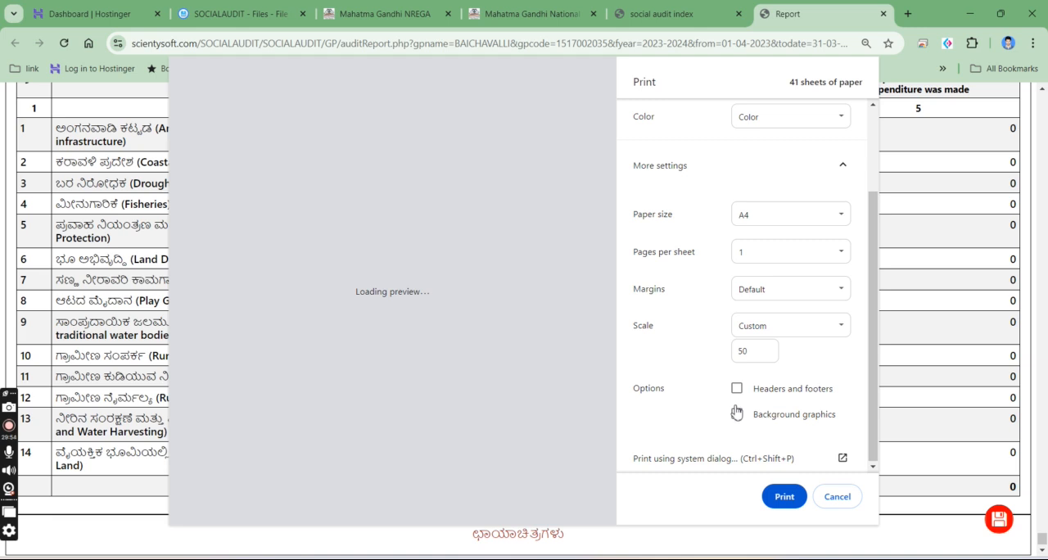
- Review the print settings and the works list and grievance pages in the preview, and close it without printing
{"action": "scroll", "coordinate": [737, 413], "scroll_direction": "up", "scroll_amount": 3}
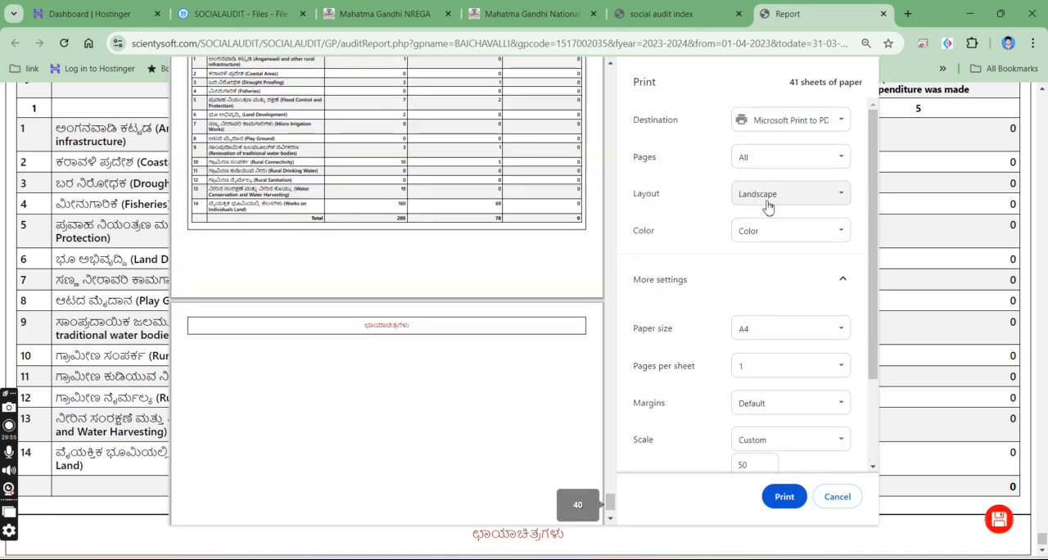
{"action": "scroll", "coordinate": [746, 397], "scroll_direction": "down", "scroll_amount": 1}
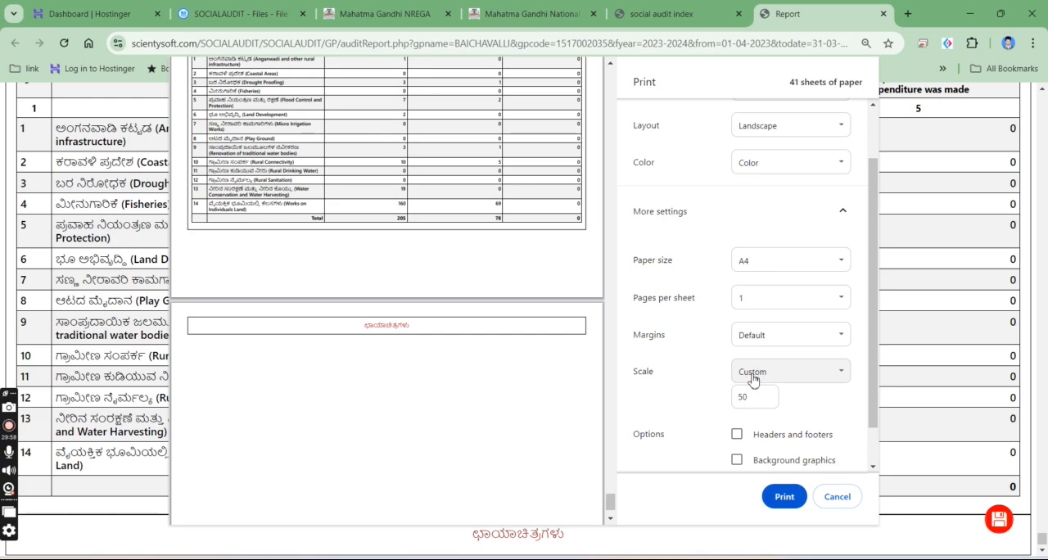
{"action": "scroll", "coordinate": [379, 191], "scroll_direction": "up", "scroll_amount": 5}
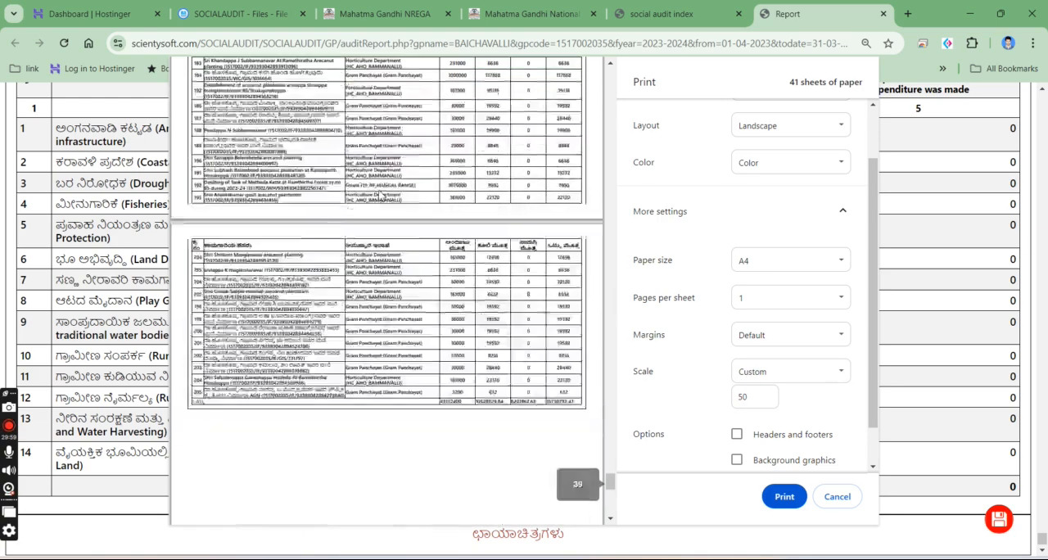
{"action": "scroll", "coordinate": [379, 192], "scroll_direction": "up", "scroll_amount": 15}
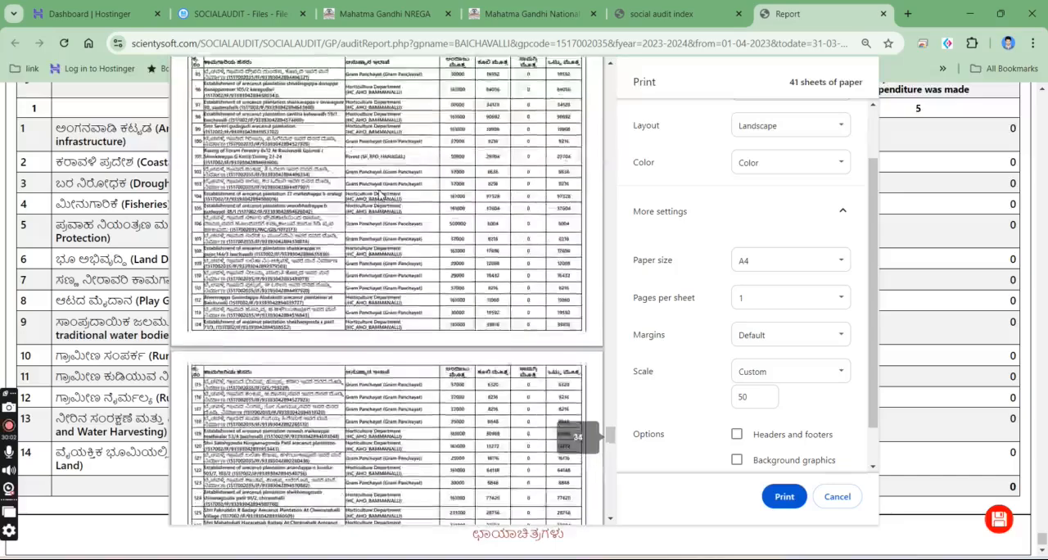
{"action": "scroll", "coordinate": [378, 192], "scroll_direction": "up", "scroll_amount": 15}
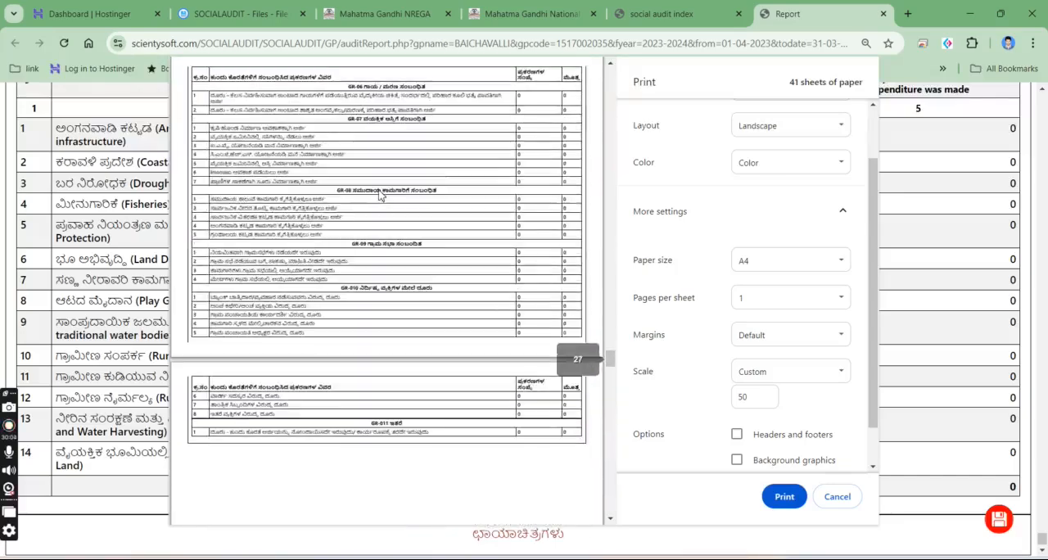
{"action": "scroll", "coordinate": [379, 192], "scroll_direction": "down", "scroll_amount": 5}
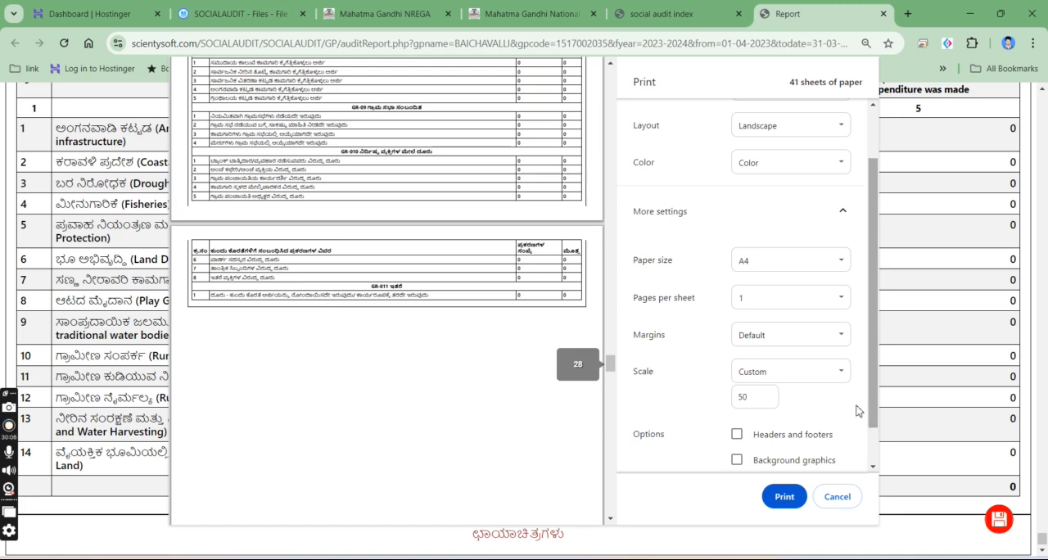
{"action": "scroll", "coordinate": [791, 323], "scroll_direction": "down", "scroll_amount": 1}
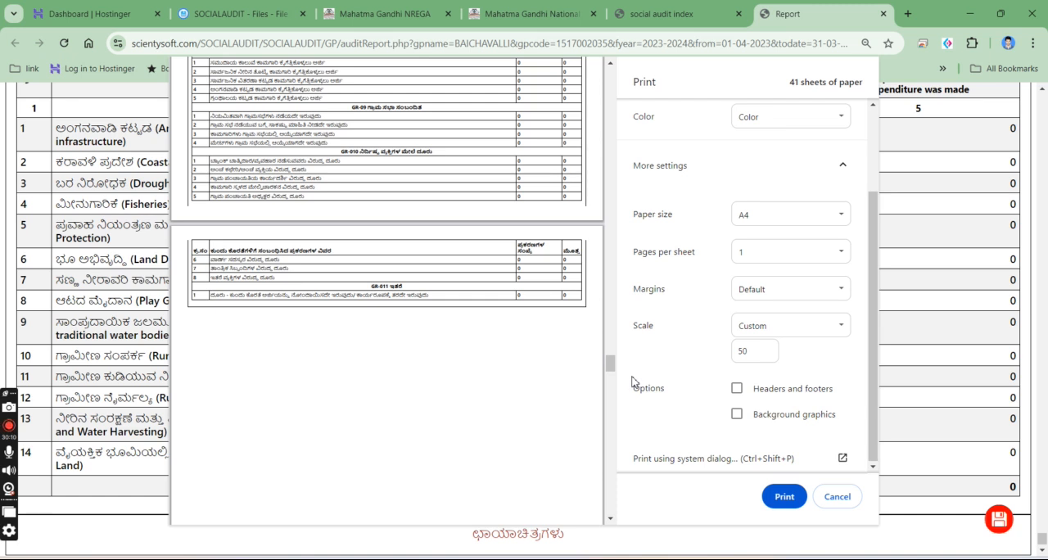
{"action": "left_click", "coordinate": [818, 497]}
- Open the image upload page for BAICHAVALLI from the Grama Panchayath list and close the draft report
{"action": "left_click", "coordinate": [663, 12]}
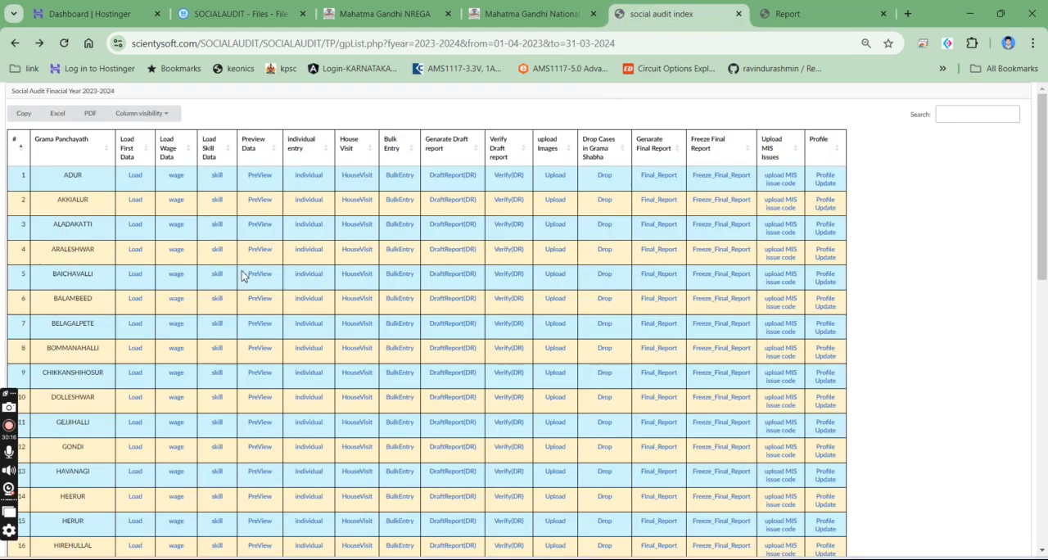
{"action": "left_click", "coordinate": [557, 276]}
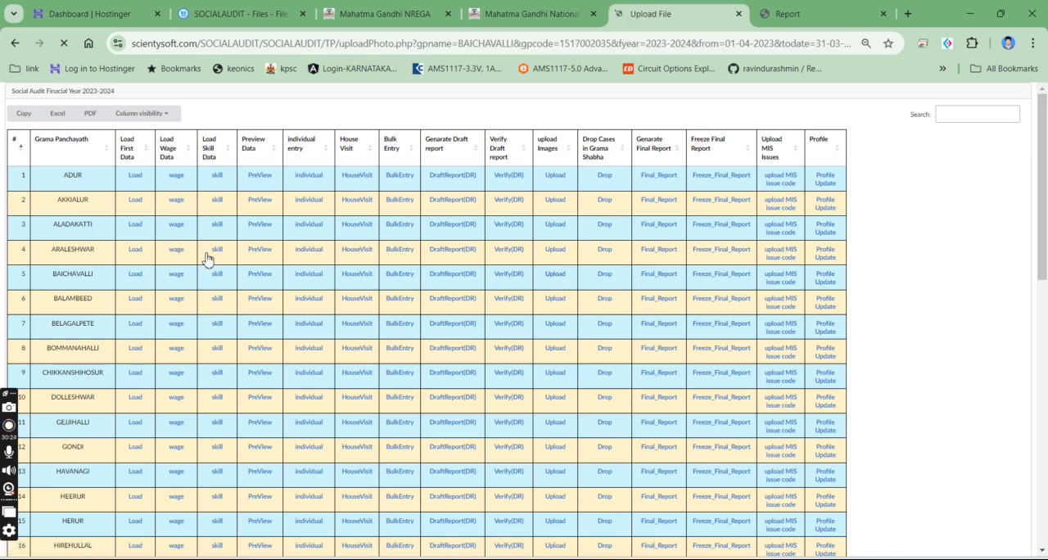
{"action": "left_click", "coordinate": [814, 13]}
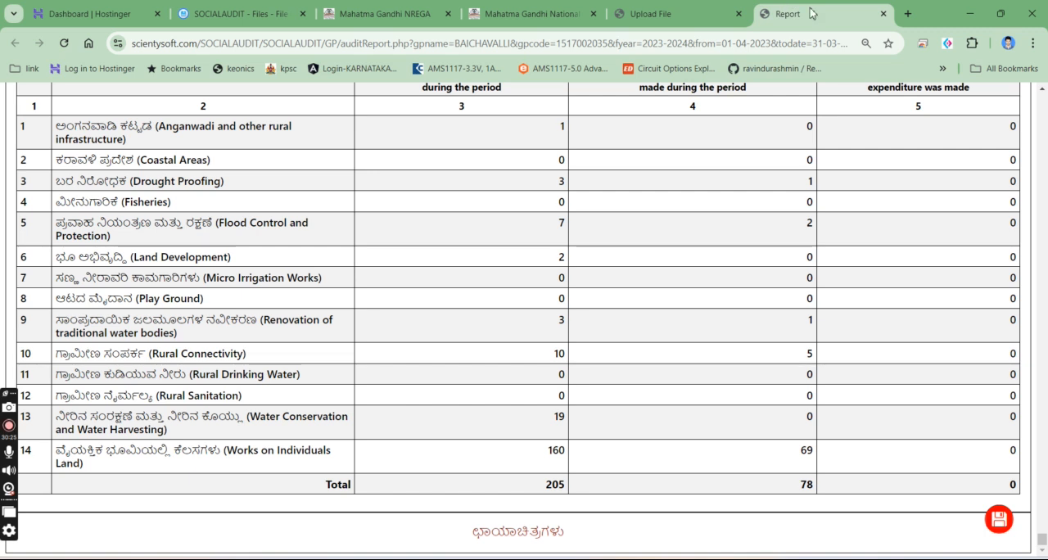
{"action": "left_click", "coordinate": [884, 14]}
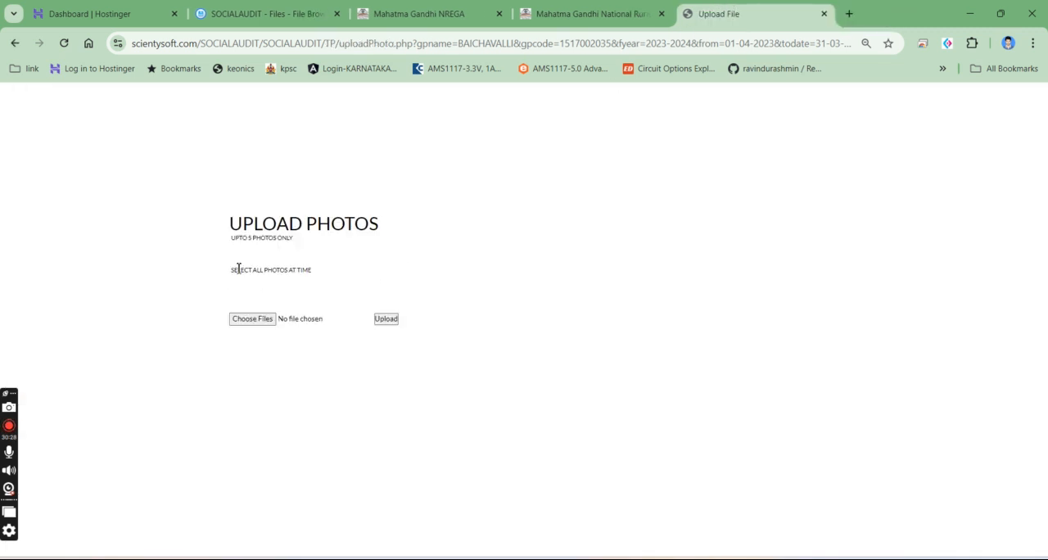
- Choose Screenshot_1722749076.png from the Desktop as the photo to upload, within the limit of five photos
{"action": "left_click_drag", "start_coordinate": [236, 242], "coordinate": [310, 250]}
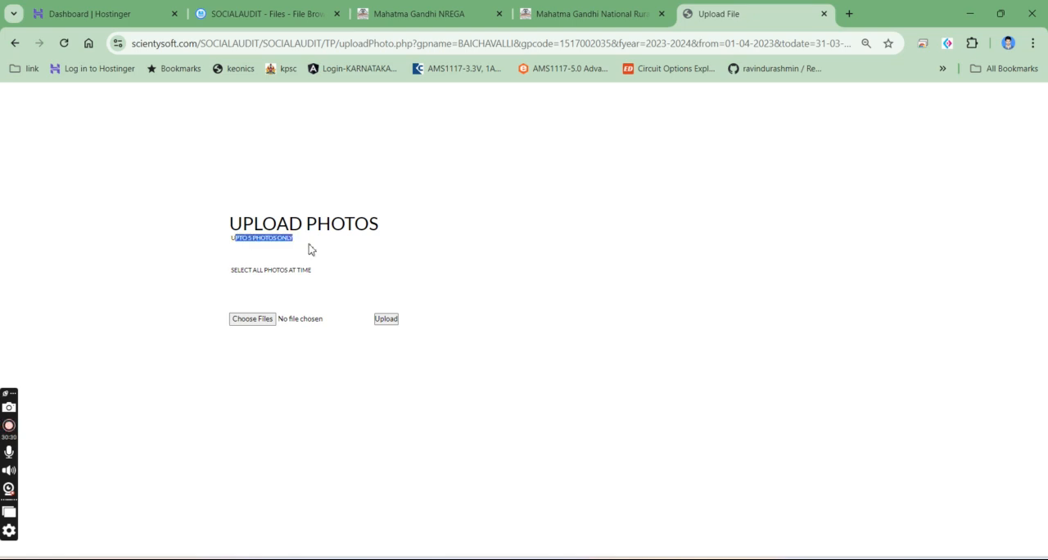
{"action": "left_click", "coordinate": [262, 320]}
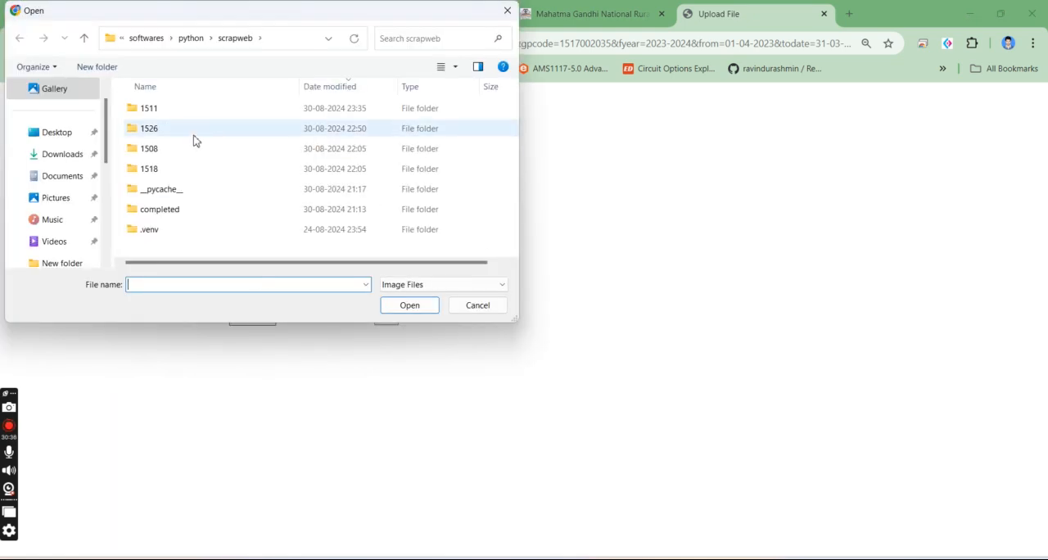
{"action": "left_click", "coordinate": [60, 133]}
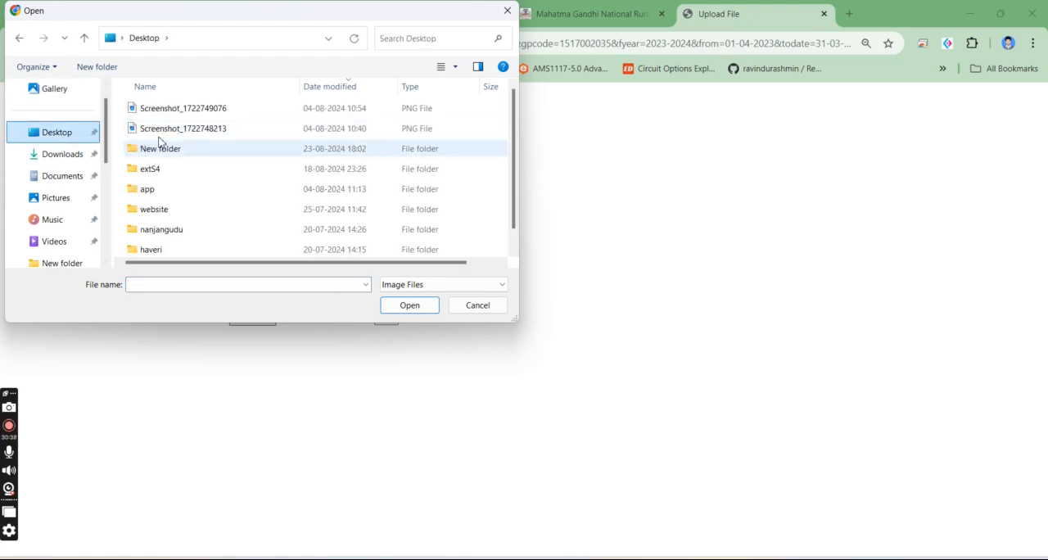
{"action": "left_click", "coordinate": [174, 112]}
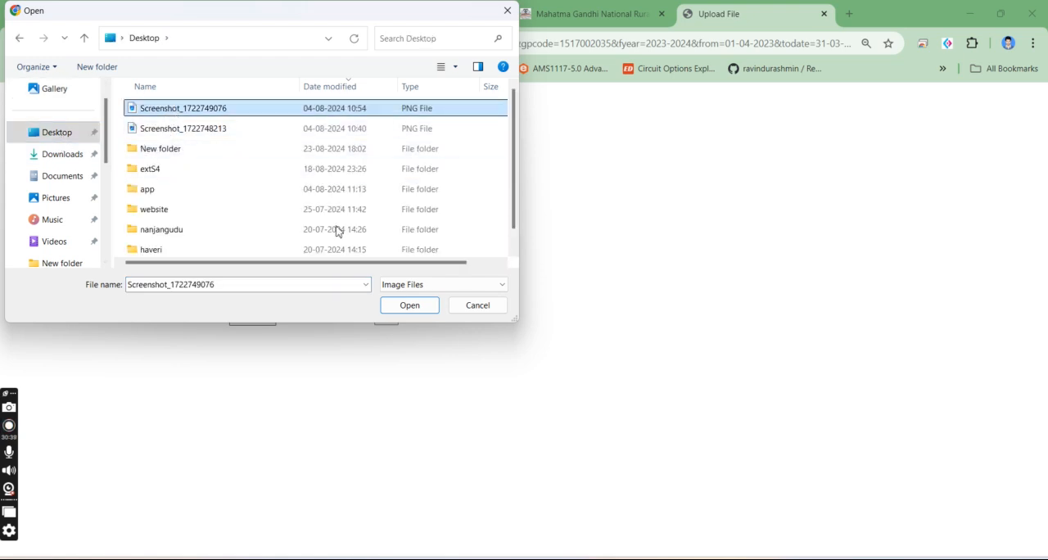
{"action": "left_click", "coordinate": [410, 306]}
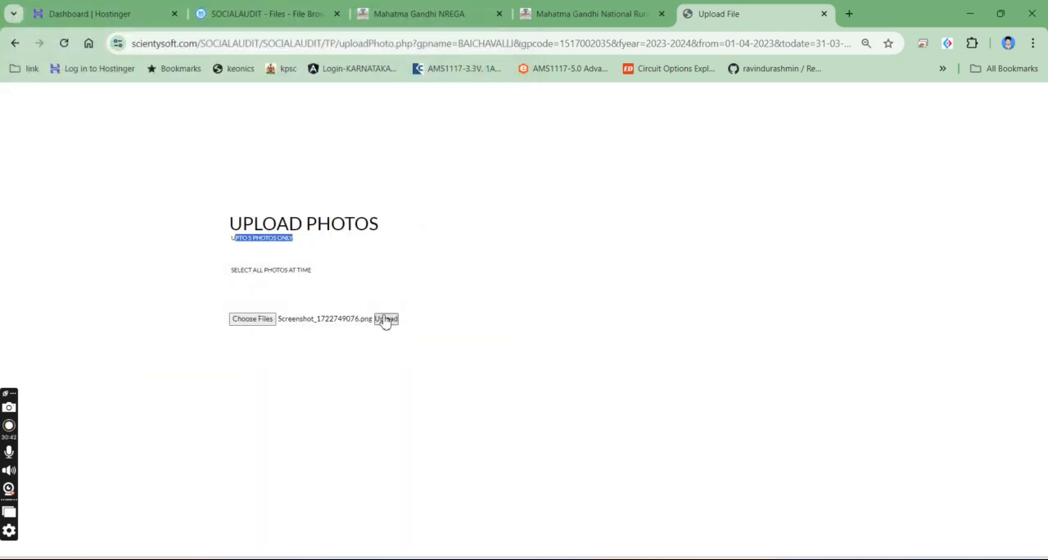
{"action": "left_click", "coordinate": [251, 320]}
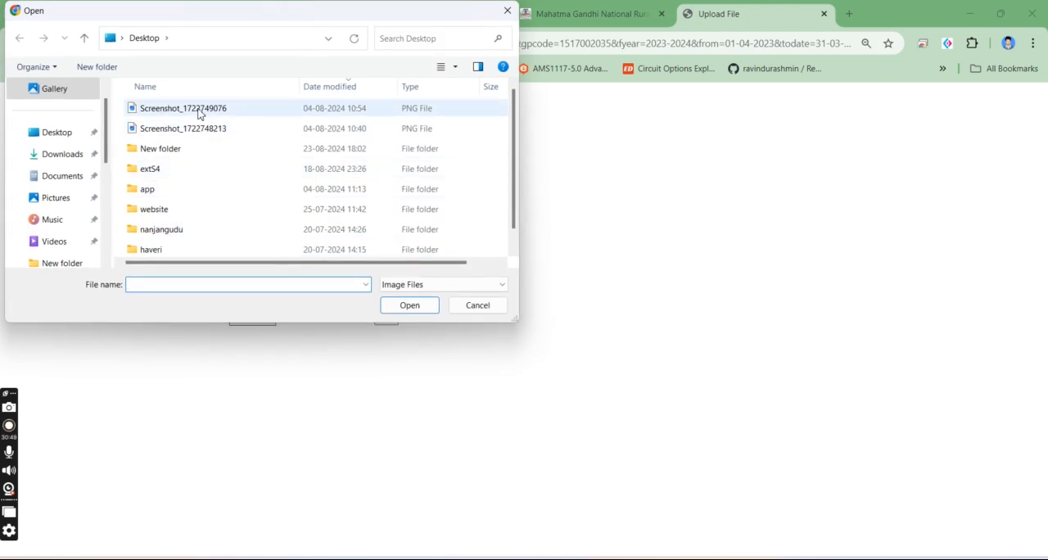
{"action": "left_click", "coordinate": [199, 113]}
{"action": "left_click", "coordinate": [192, 132], "text": "ctrl"}
{"action": "scroll", "coordinate": [190, 139], "scroll_direction": "down", "scroll_amount": 1}
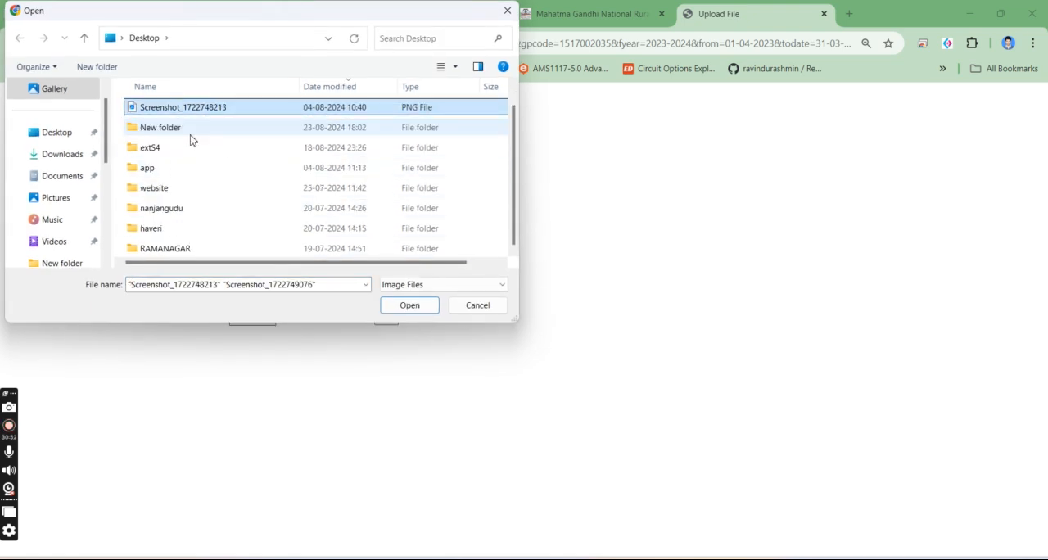
{"action": "scroll", "coordinate": [200, 196], "scroll_direction": "up", "scroll_amount": 1}
{"action": "left_click", "coordinate": [401, 307]}
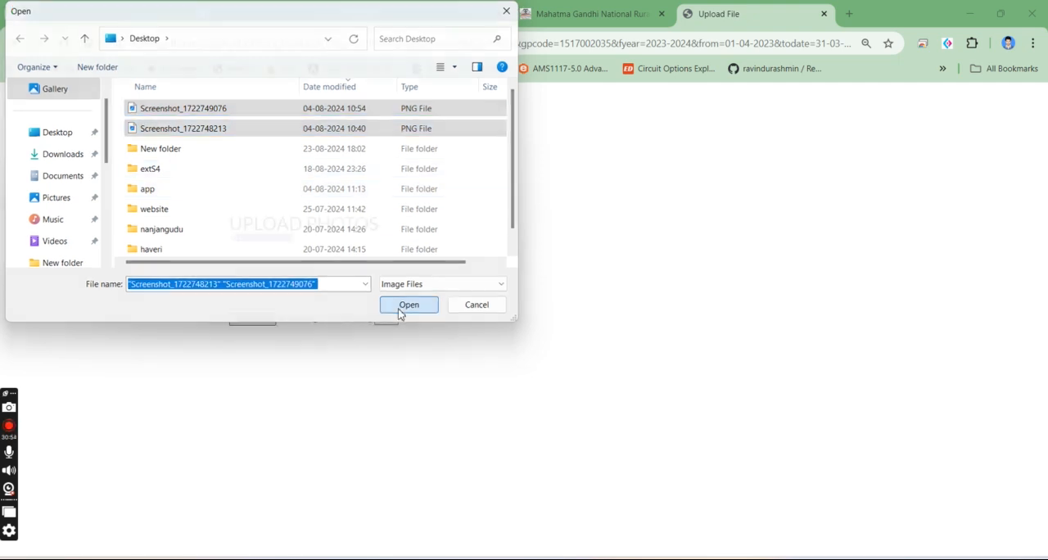
{"action": "left_click", "coordinate": [387, 321]}
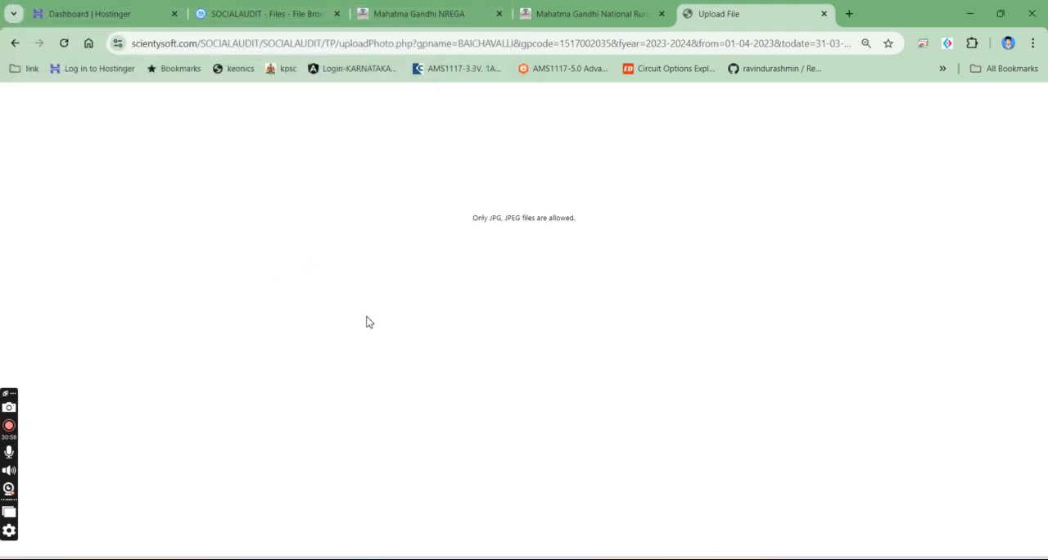
{"action": "left_click_drag", "start_coordinate": [460, 217], "coordinate": [708, 214]}
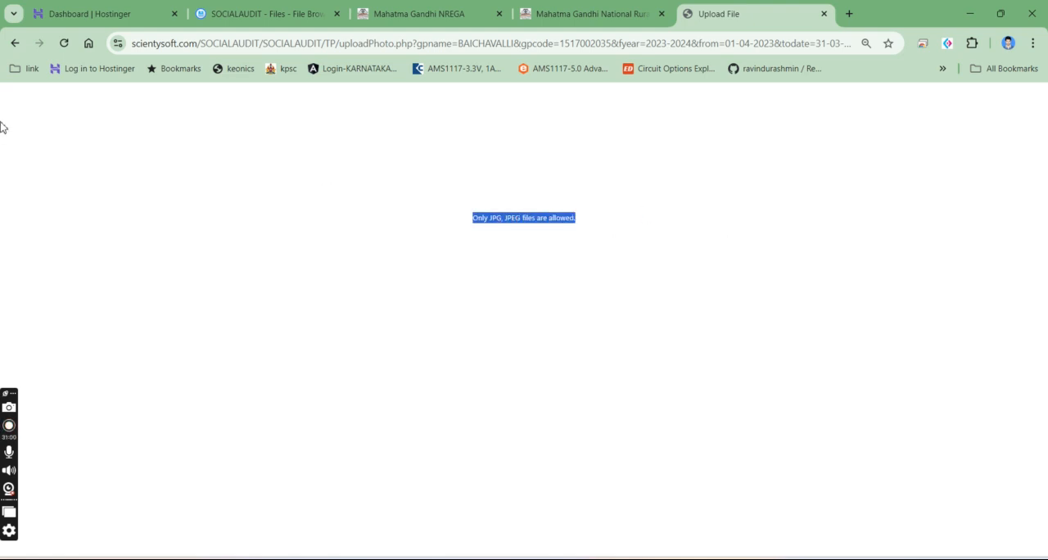
{"action": "left_click", "coordinate": [14, 42]}
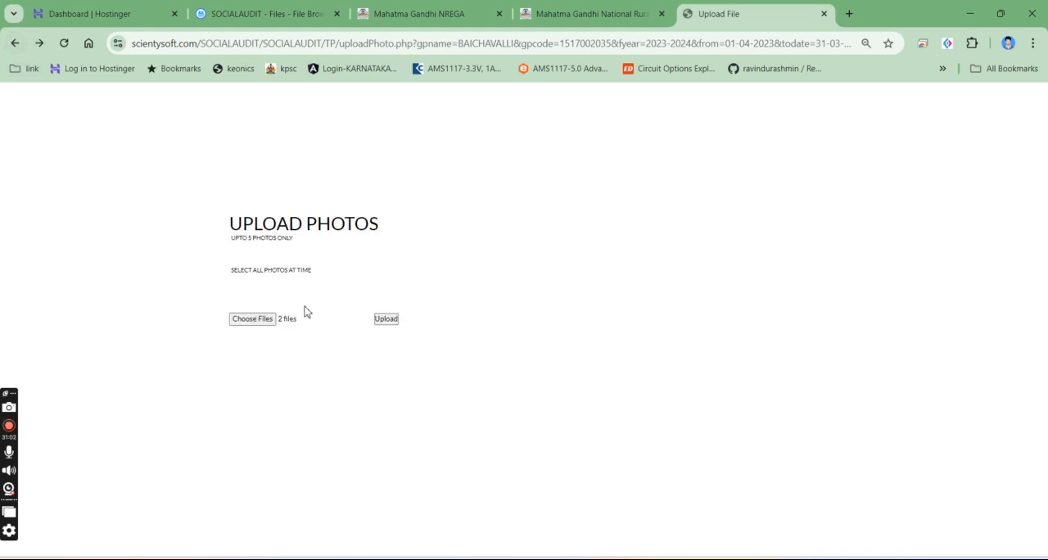
{"action": "left_click", "coordinate": [383, 322]}
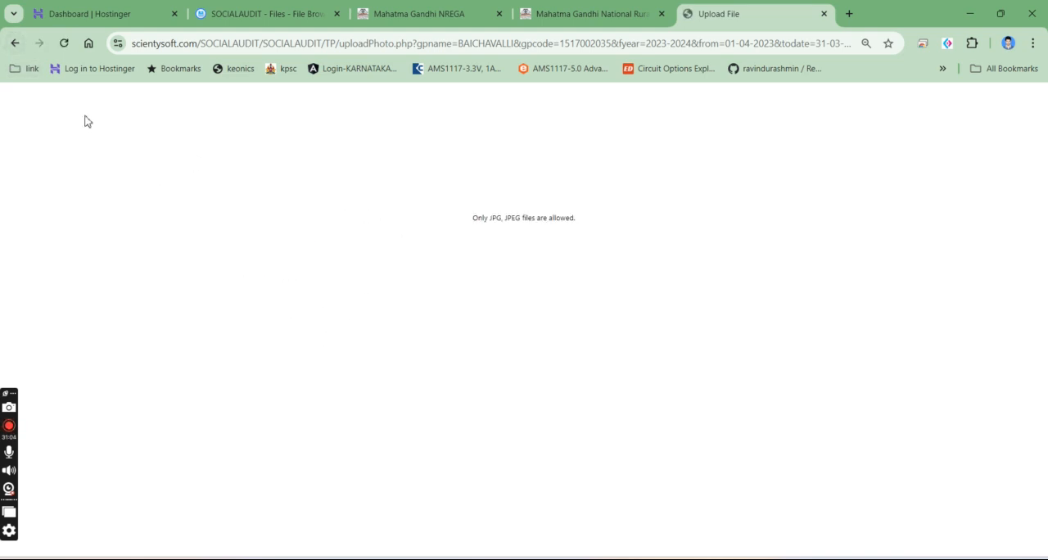
{"action": "left_click", "coordinate": [14, 45]}
- Upload the five WhatsApp images dated 2024-08-23 from the Desktop's New folder and check the upload messages
{"action": "left_click", "coordinate": [245, 320]}
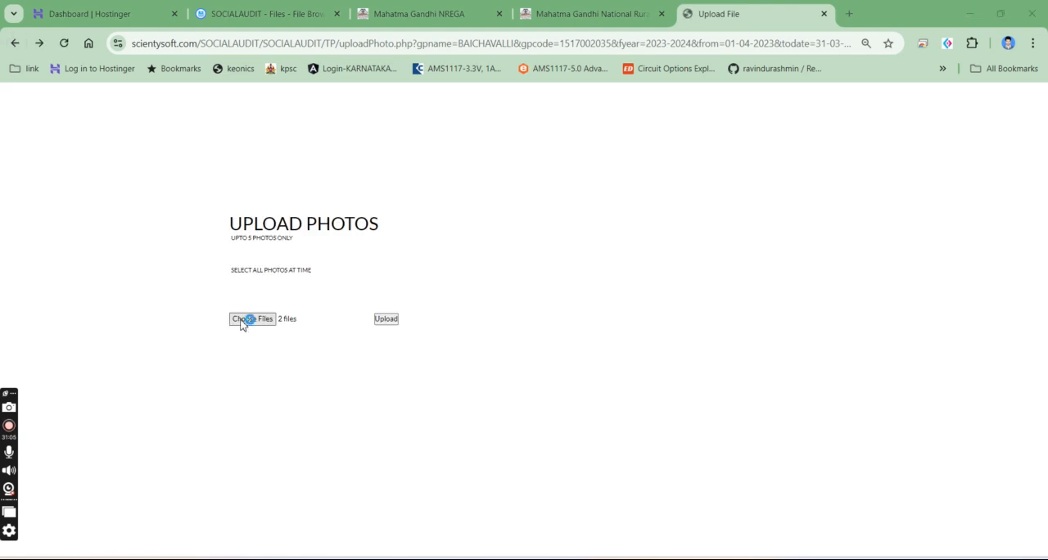
{"action": "scroll", "coordinate": [365, 197], "scroll_direction": "down", "scroll_amount": 1}
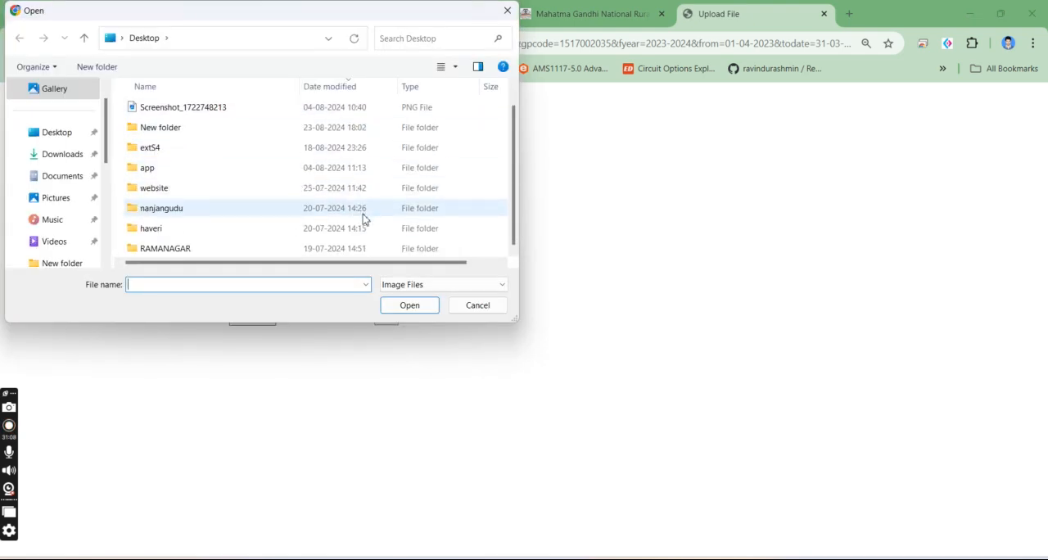
{"action": "scroll", "coordinate": [285, 250], "scroll_direction": "up", "scroll_amount": 1}
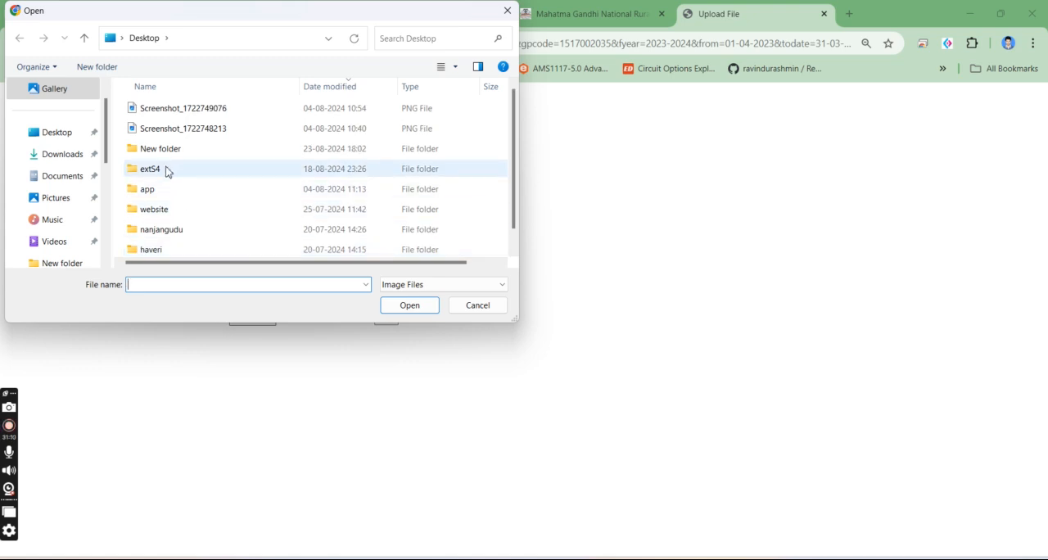
{"action": "left_click", "coordinate": [41, 137]}
{"action": "scroll", "coordinate": [270, 200], "scroll_direction": "down", "scroll_amount": 1}
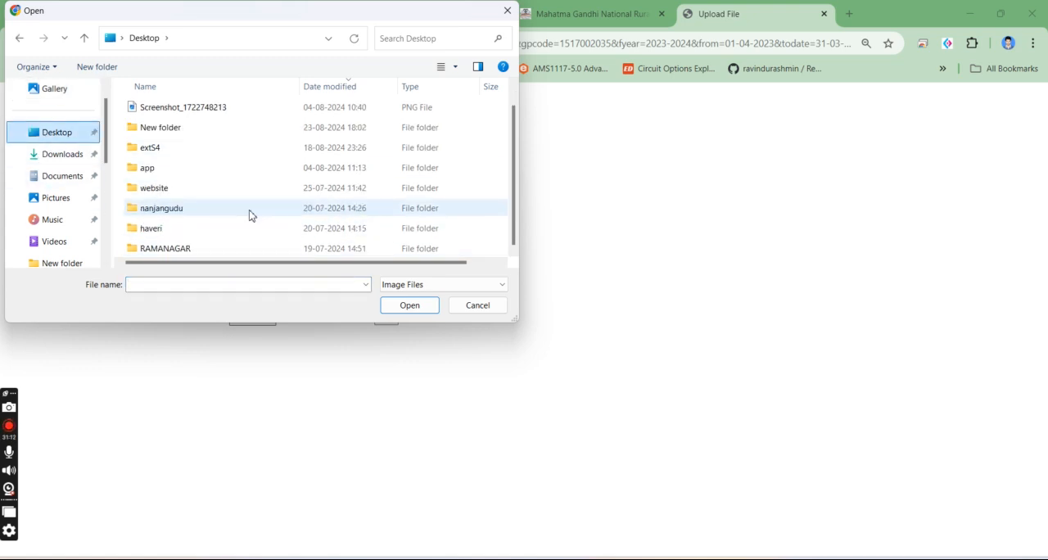
{"action": "double_click", "coordinate": [188, 131]}
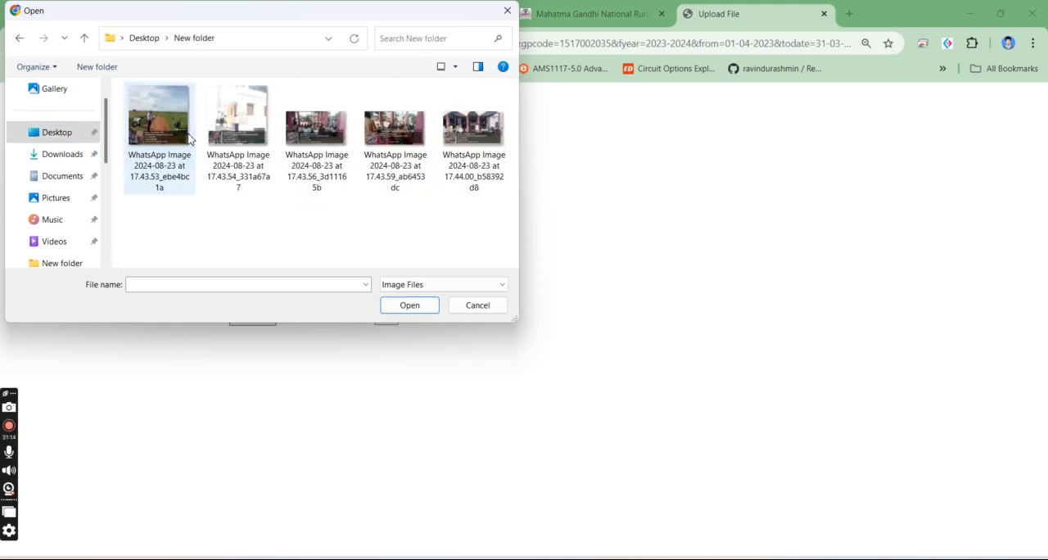
{"action": "left_click_drag", "start_coordinate": [469, 231], "coordinate": [151, 141]}
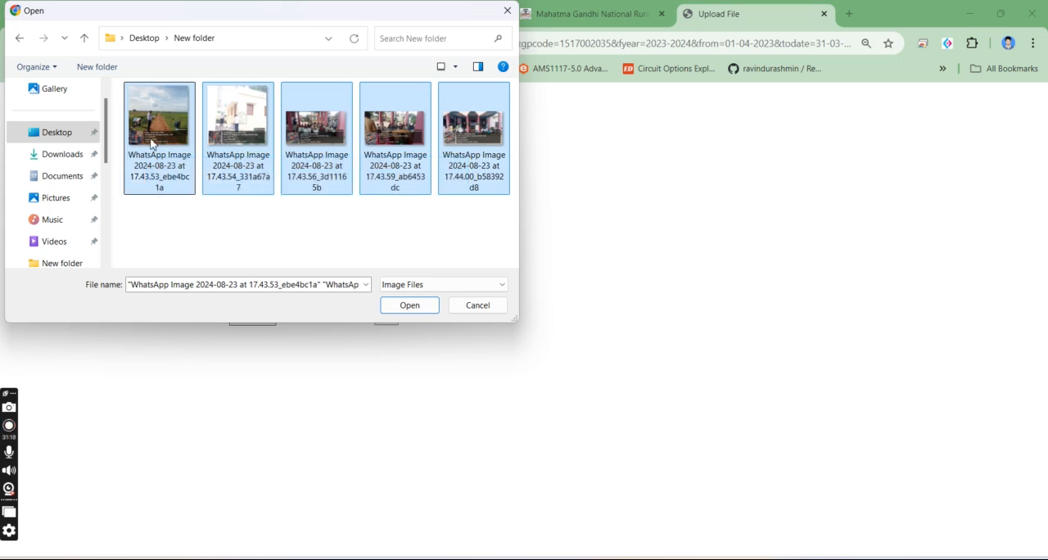
{"action": "left_click", "coordinate": [384, 305]}
{"action": "left_click", "coordinate": [384, 318]}
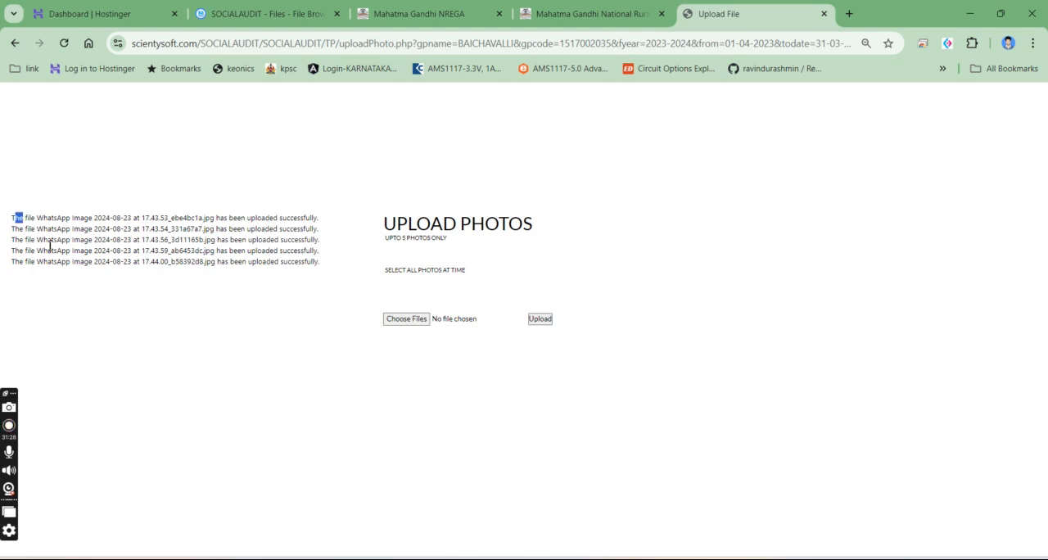
{"action": "left_click_drag", "start_coordinate": [49, 244], "coordinate": [324, 280]}
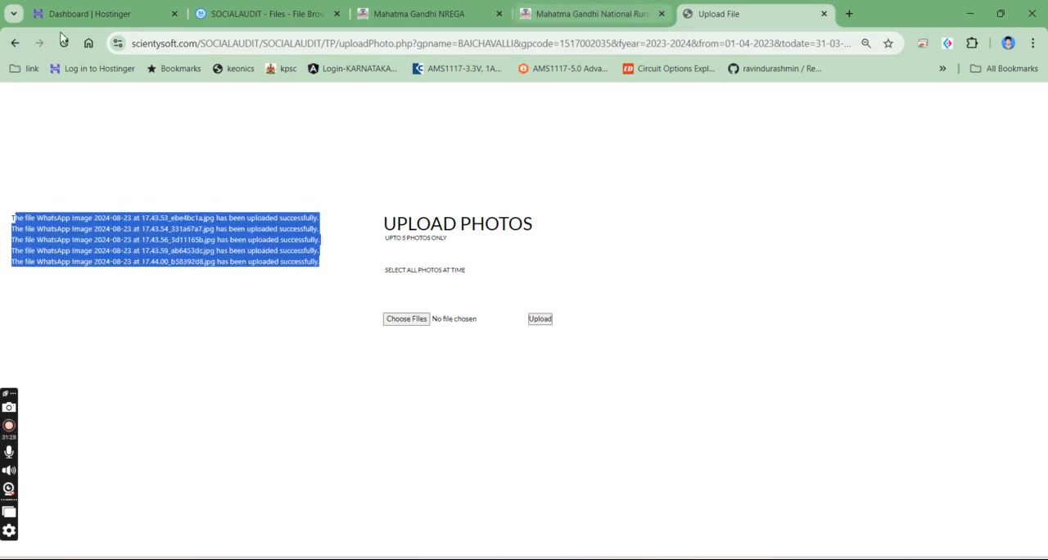
- Open BAICHAVALLI's draft report from the Grama Panchayath list and examine the photo section near its end
{"action": "left_click", "coordinate": [9, 41]}
{"action": "left_click", "coordinate": [10, 41]}
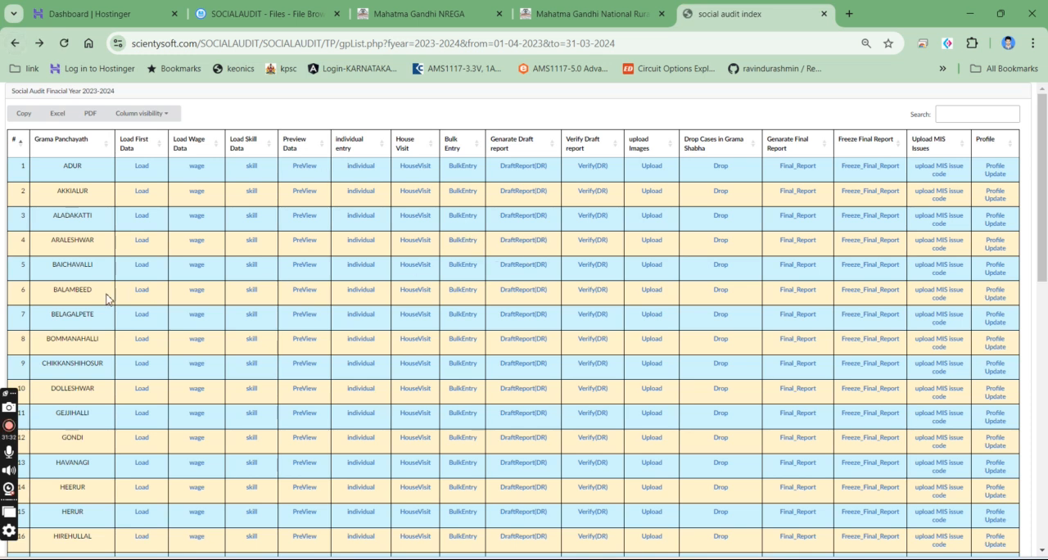
{"action": "left_click", "coordinate": [533, 270]}
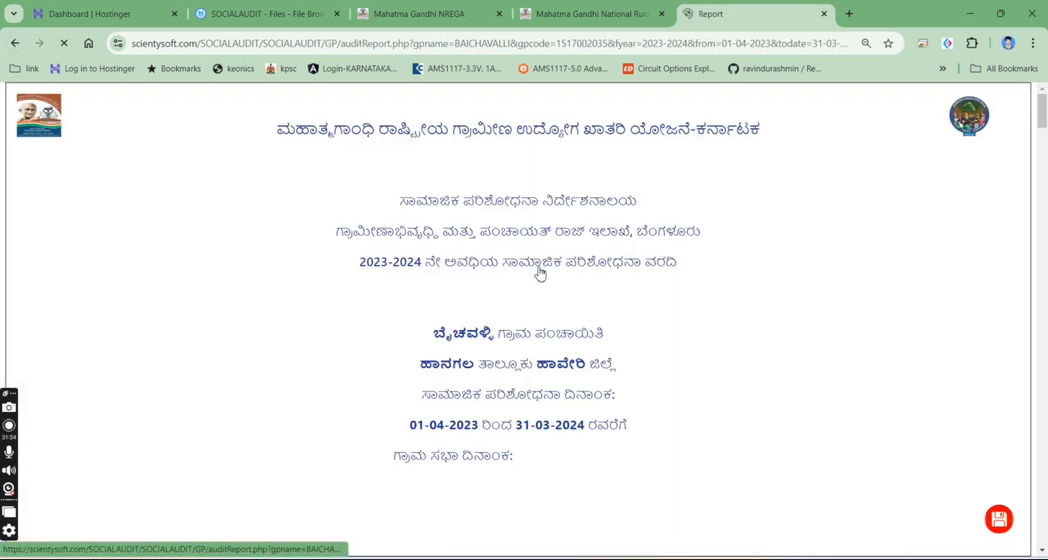
{"action": "left_click_drag", "start_coordinate": [1043, 103], "coordinate": [1045, 553]}
{"action": "scroll", "coordinate": [760, 440], "scroll_direction": "up", "scroll_amount": 10}
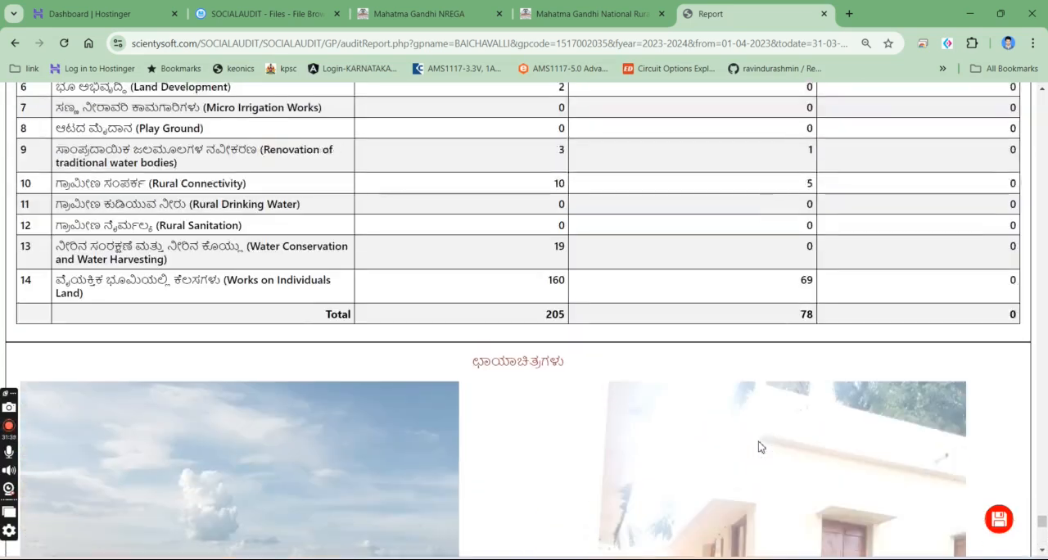
{"action": "scroll", "coordinate": [540, 344], "scroll_direction": "down", "scroll_amount": 3}
{"action": "scroll", "coordinate": [802, 449], "scroll_direction": "down", "scroll_amount": 3}
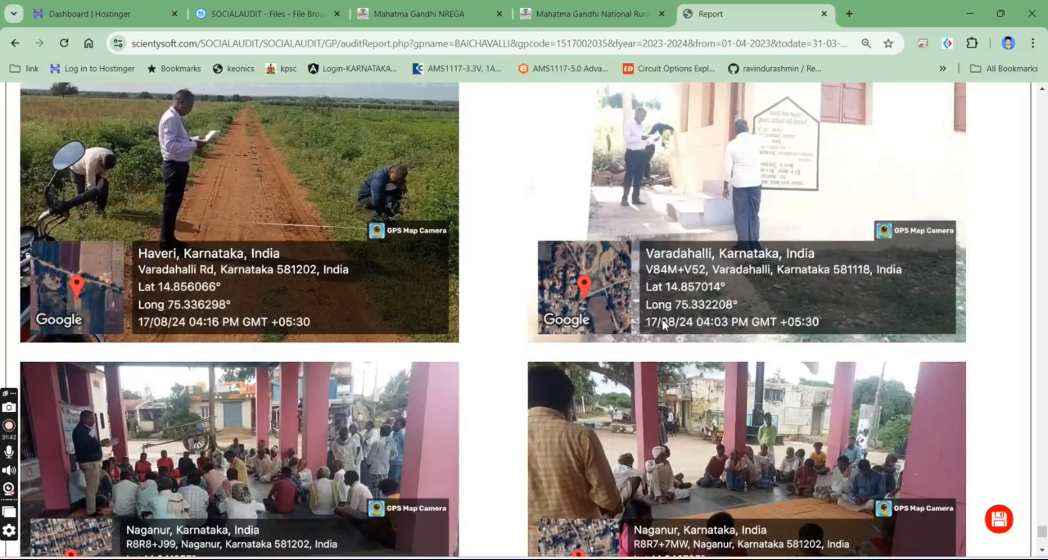
- Drop one issue of the fourth work in BAICHAVALLI's Verify Works list, with the remark "hgasjhcgsbjcfgbsdj fhfbs"
{"action": "left_click", "coordinate": [14, 43]}
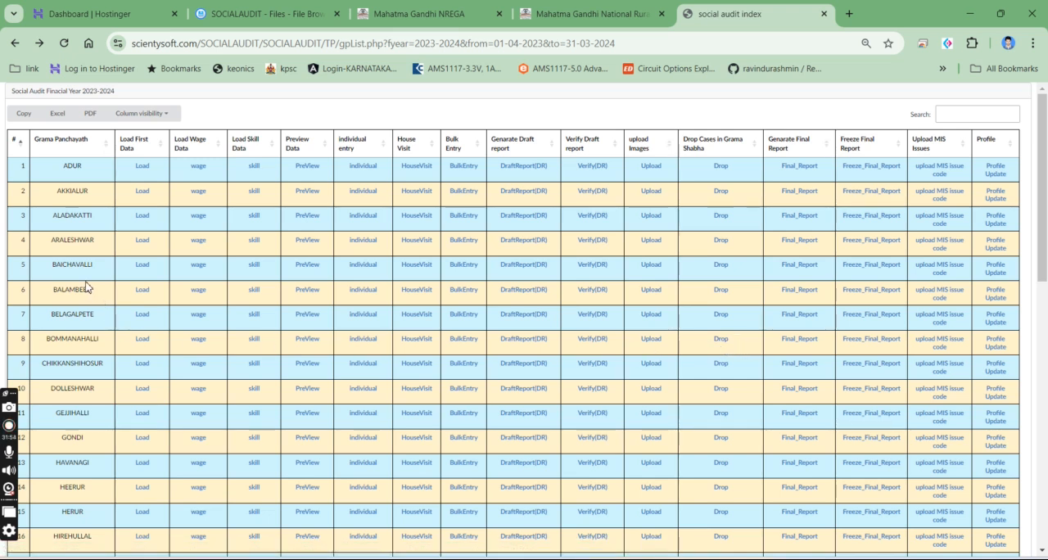
{"action": "left_click", "coordinate": [588, 271]}
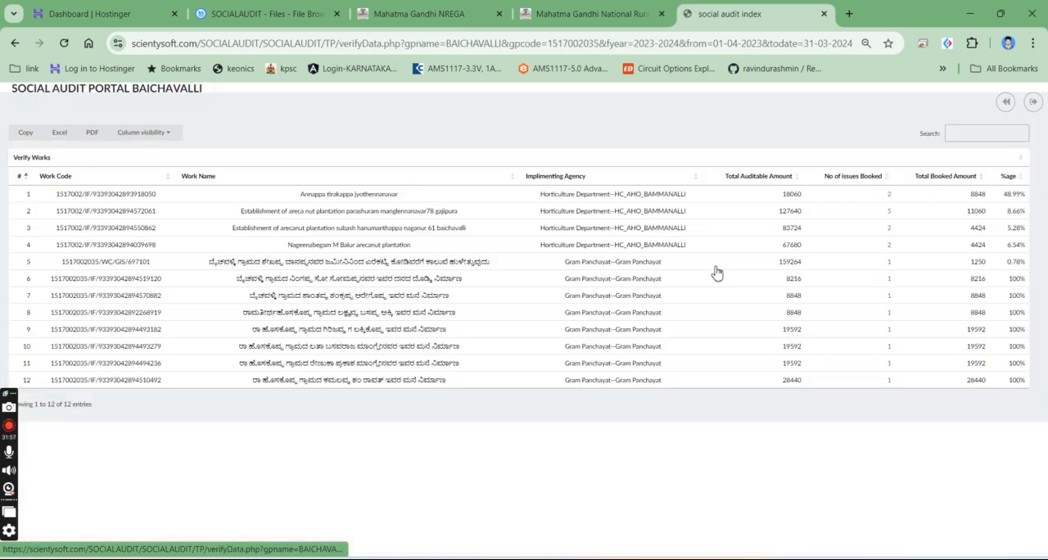
{"action": "left_click", "coordinate": [888, 244]}
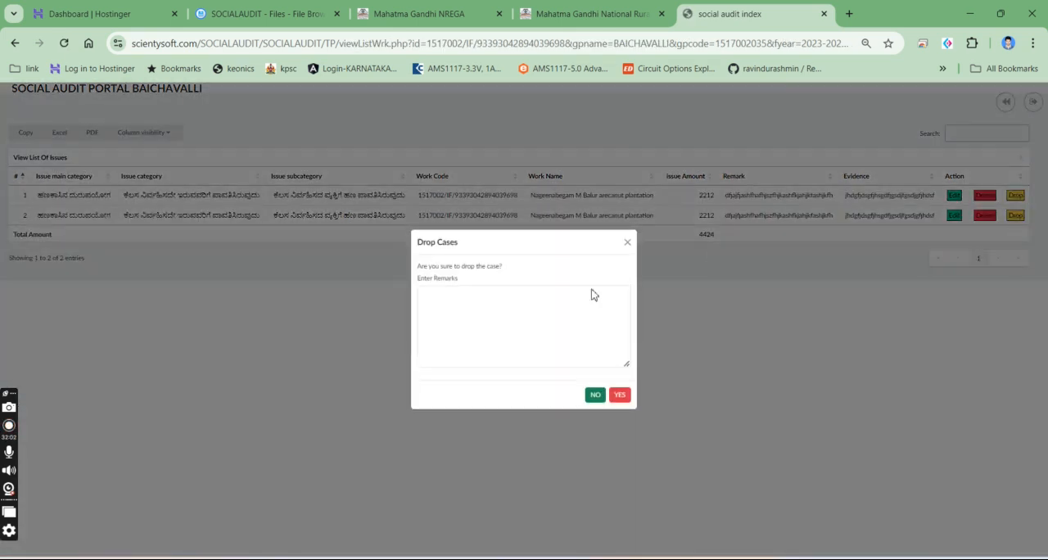
{"action": "left_click", "coordinate": [509, 312]}
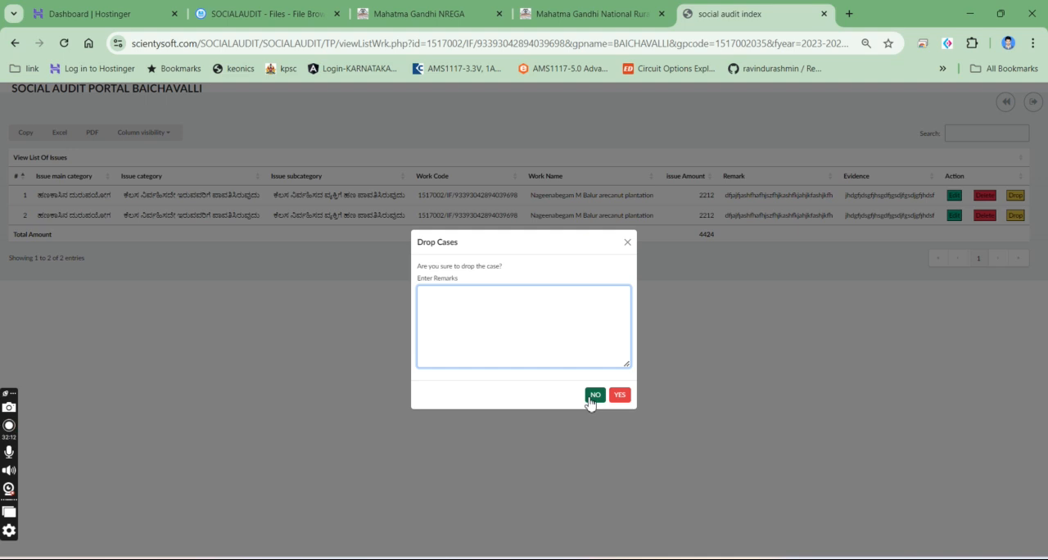
{"action": "type", "text": "hgasjhcgsbjcfgbsdj fhfbs"}
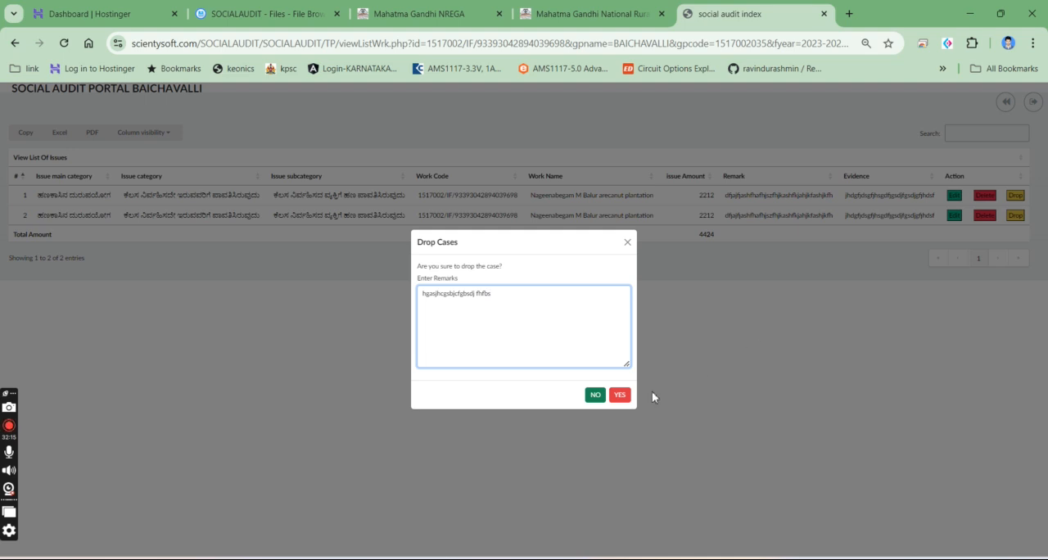
{"action": "left_click", "coordinate": [620, 396]}
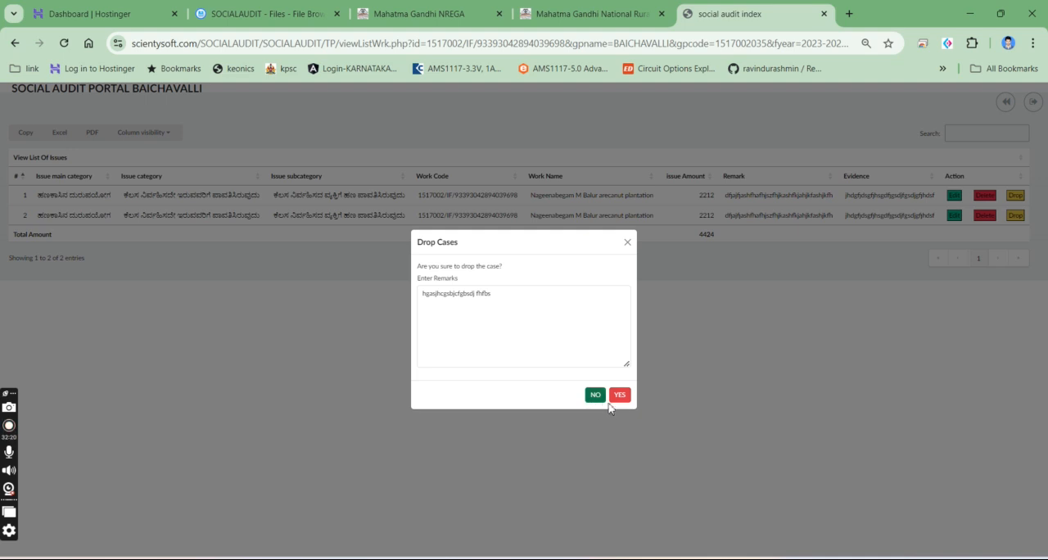
- Inspect the page's console in the developer tools, close them and reload the issue list to check the dropped case
{"action": "right_click", "coordinate": [412, 476]}
{"action": "left_click", "coordinate": [447, 457]}
{"action": "left_click", "coordinate": [115, 251]}
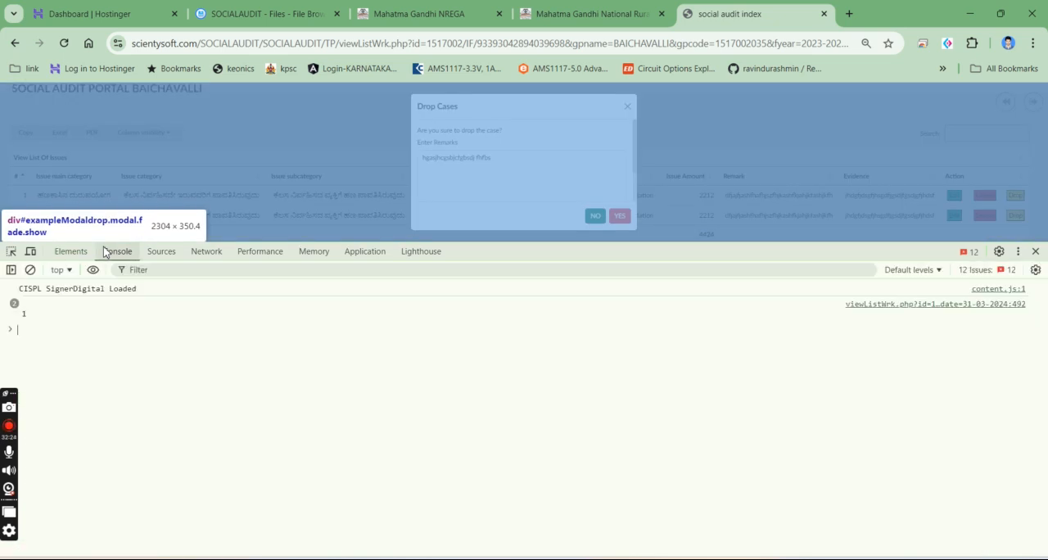
{"action": "left_click", "coordinate": [1035, 251]}
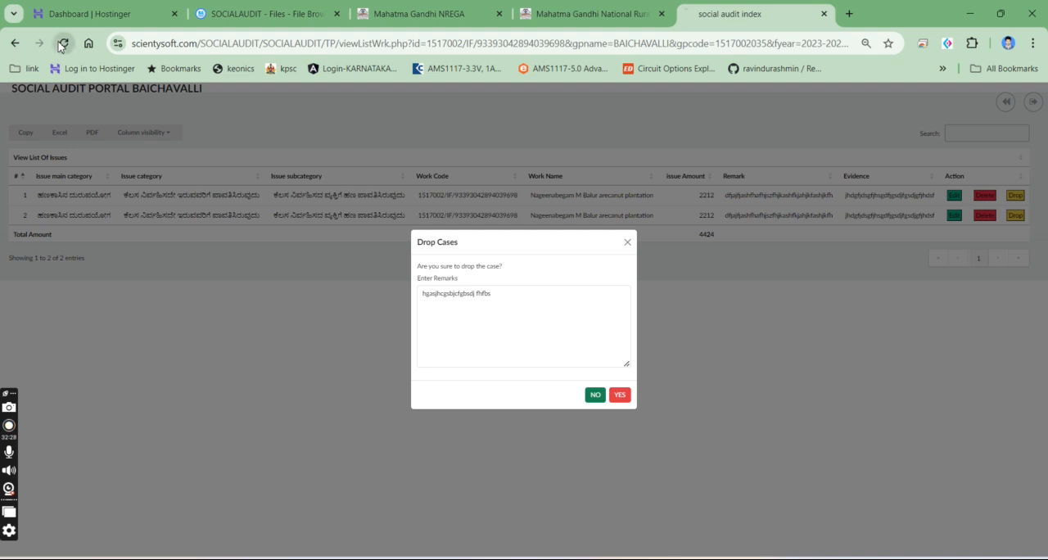
{"action": "left_click", "coordinate": [64, 42]}
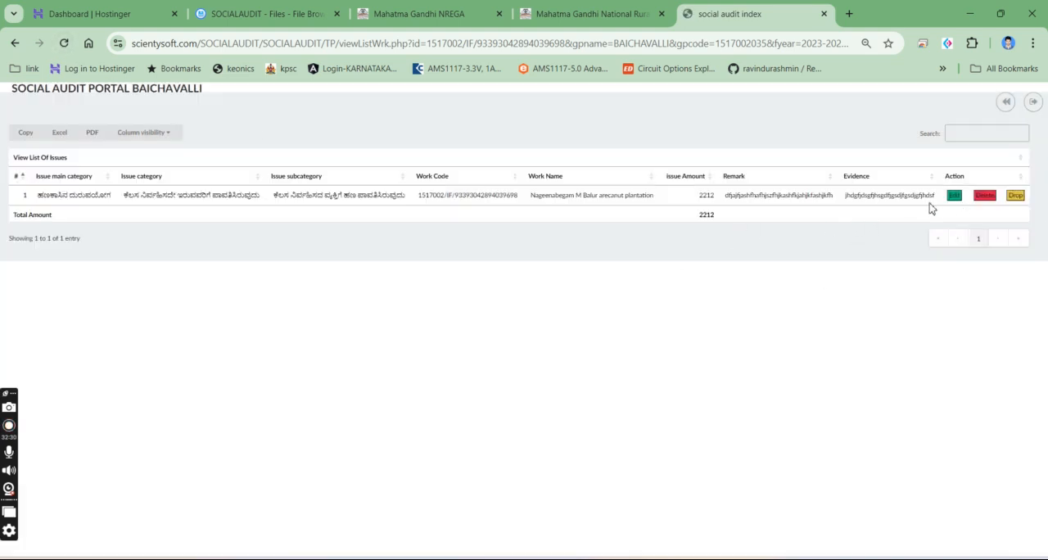
- Check the Verify Works list, then open BAICHAVALLI's final report from the Grama Panchayath list and review its tables
{"action": "left_click", "coordinate": [13, 45]}
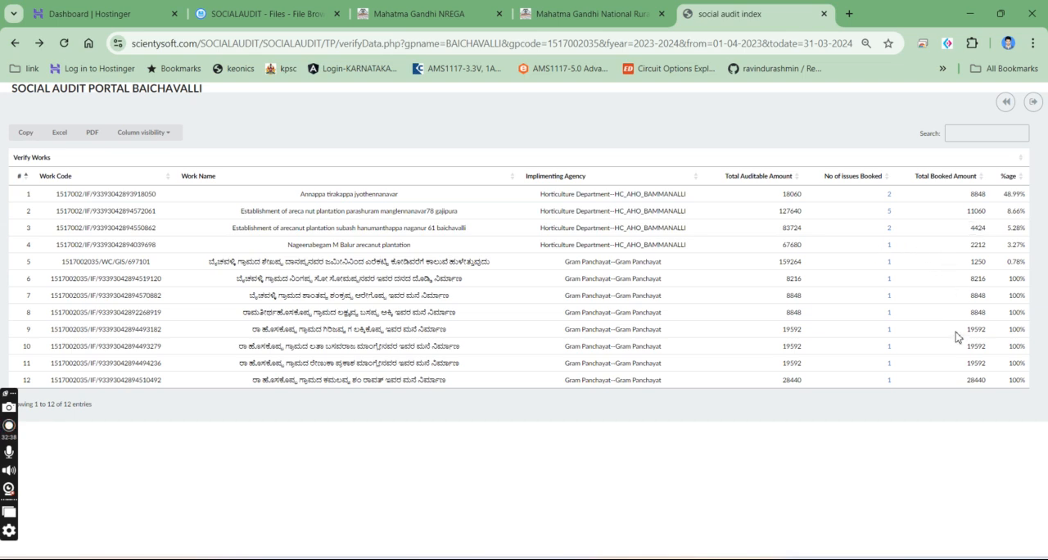
{"action": "left_click", "coordinate": [15, 42]}
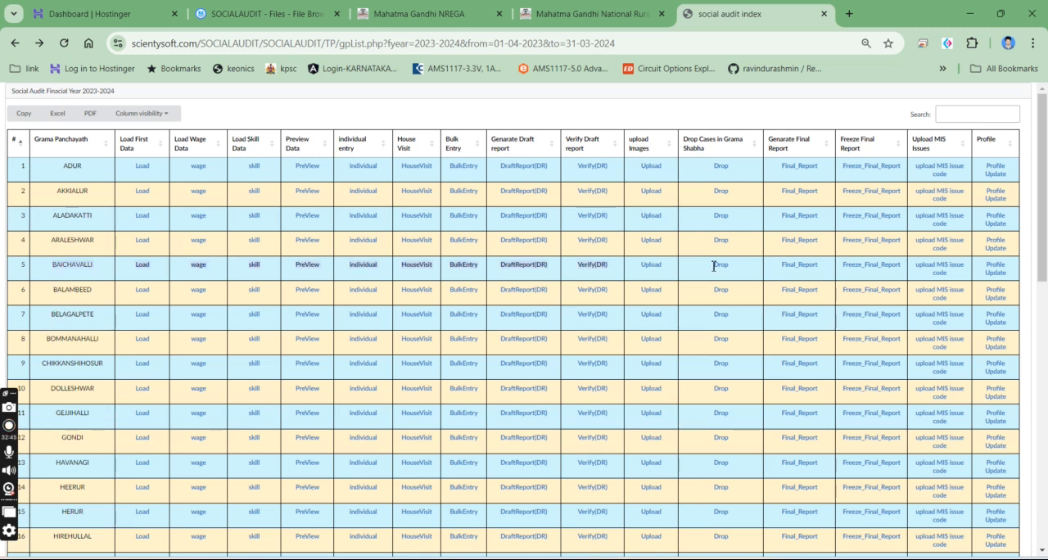
{"action": "left_click", "coordinate": [813, 273]}
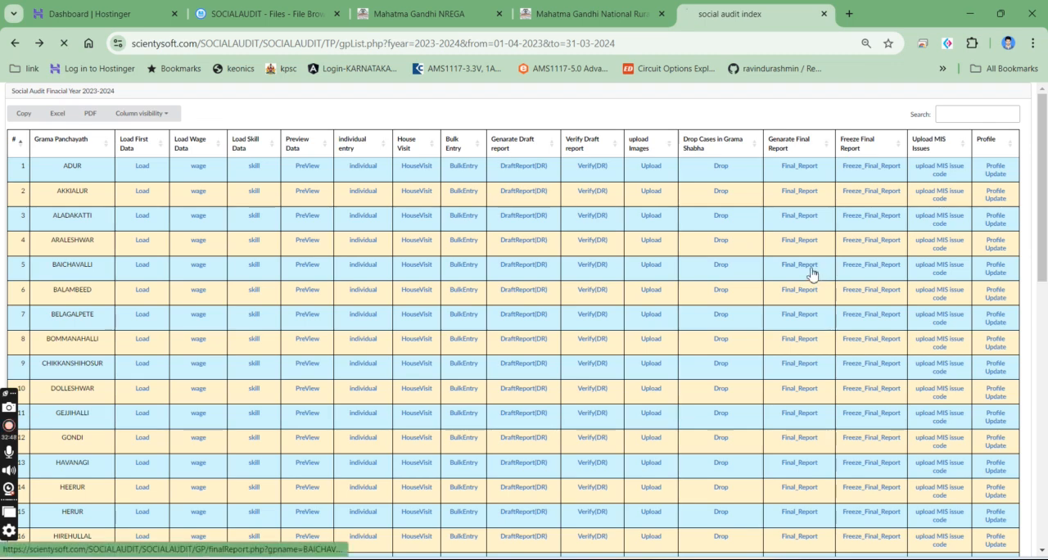
{"action": "scroll", "coordinate": [448, 176], "scroll_direction": "down", "scroll_amount": 15}
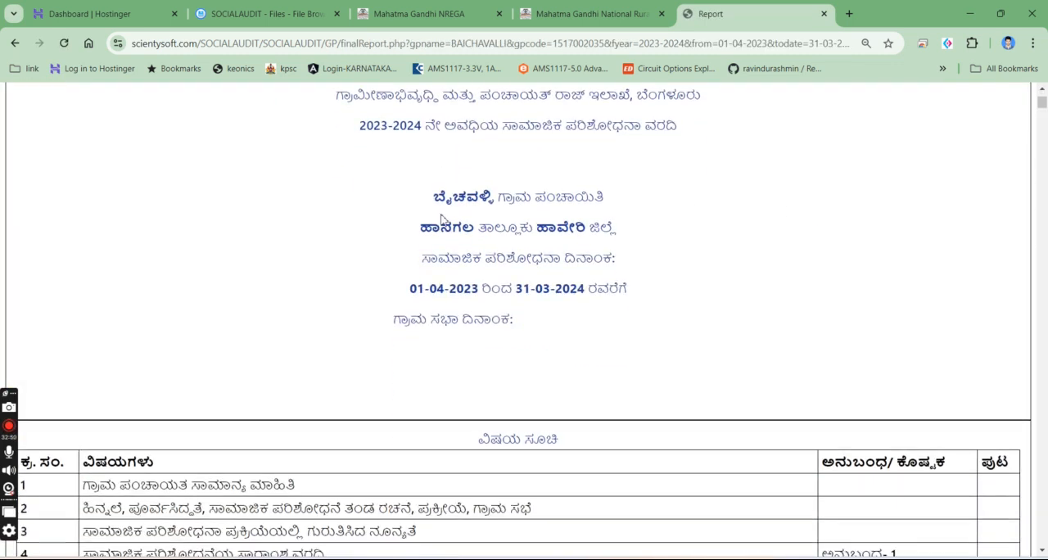
{"action": "scroll", "coordinate": [450, 362], "scroll_direction": "down", "scroll_amount": 20}
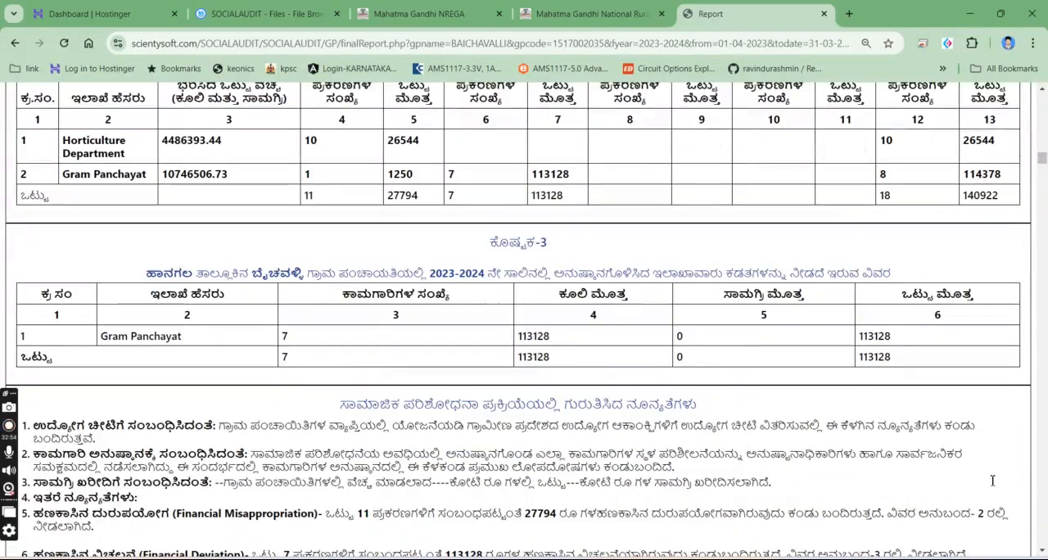
{"action": "left_click_drag", "start_coordinate": [1043, 164], "coordinate": [1043, 87]}
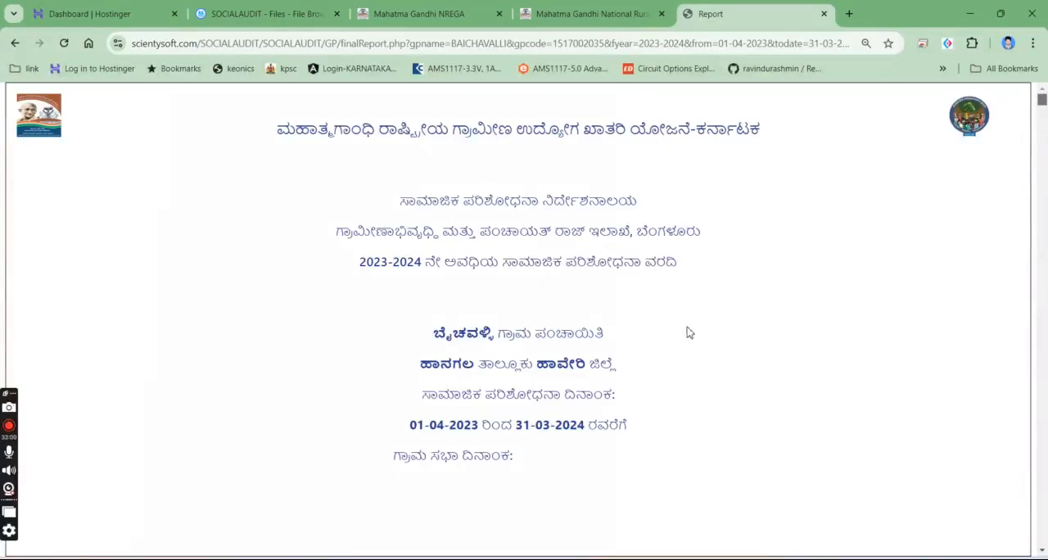
- Open the print preview of BAICHAVALLI's final report and inspect the additional settings, including the paper size options
{"action": "key", "text": "ctrl+p"}
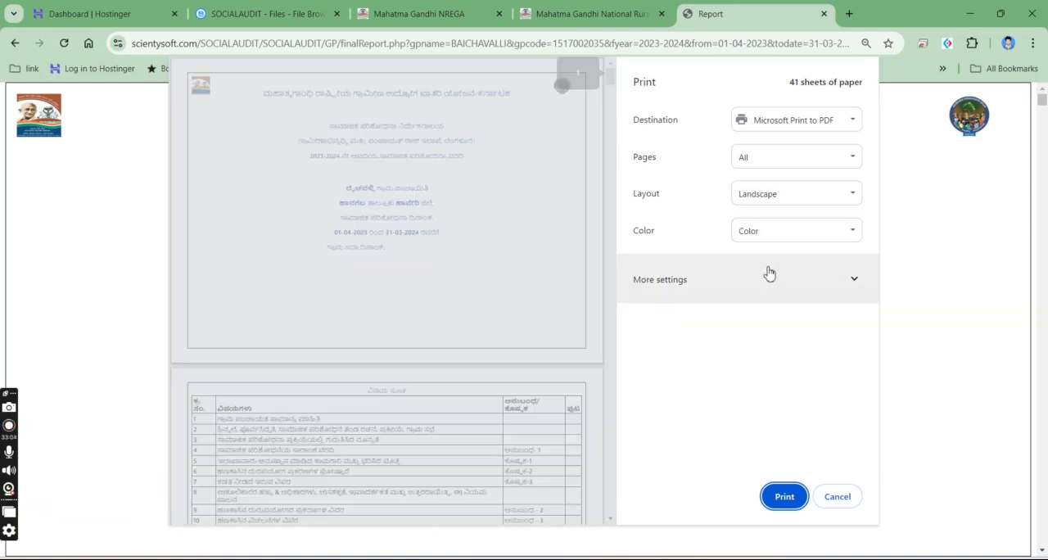
{"action": "scroll", "coordinate": [551, 304], "scroll_direction": "down", "scroll_amount": 5}
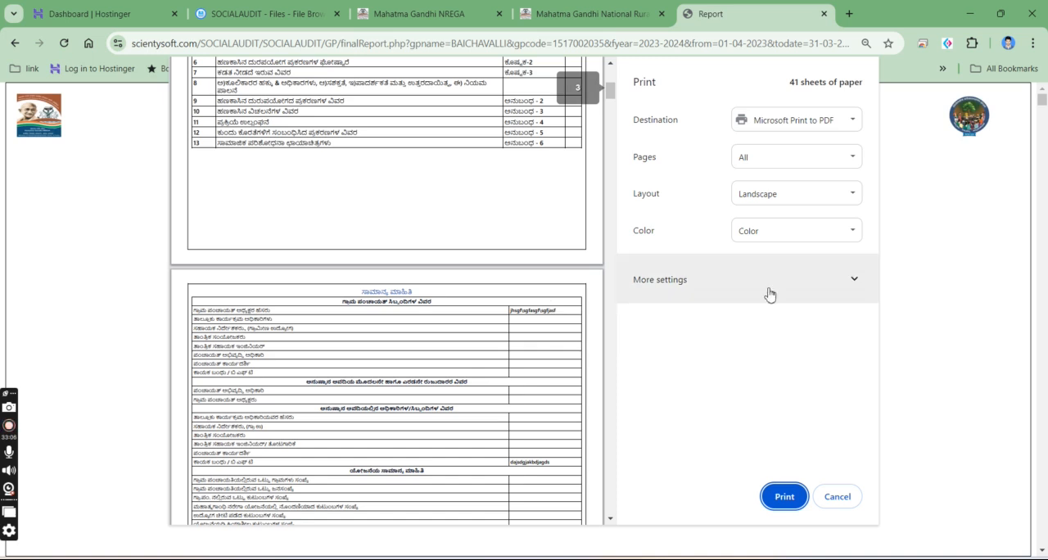
{"action": "left_click", "coordinate": [701, 292]}
{"action": "scroll", "coordinate": [701, 344], "scroll_direction": "down", "scroll_amount": 2}
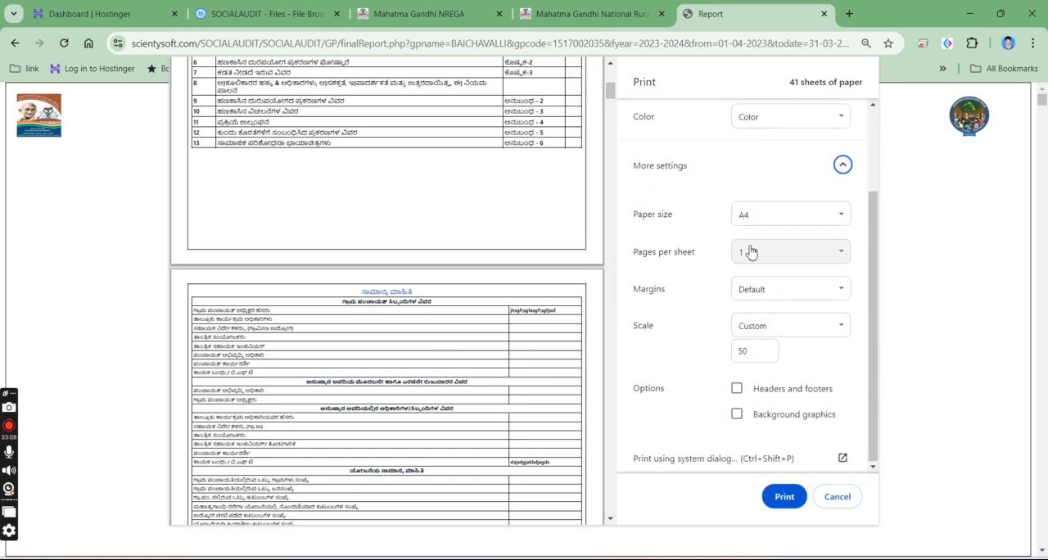
{"action": "scroll", "coordinate": [758, 270], "scroll_direction": "up", "scroll_amount": 2}
{"action": "left_click", "coordinate": [775, 329]}
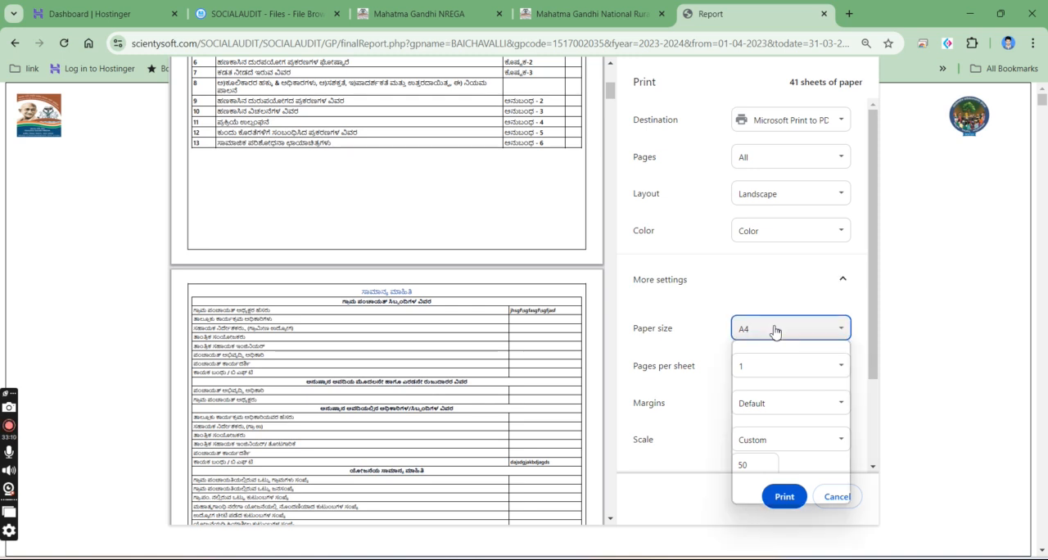
{"action": "left_click", "coordinate": [716, 276]}
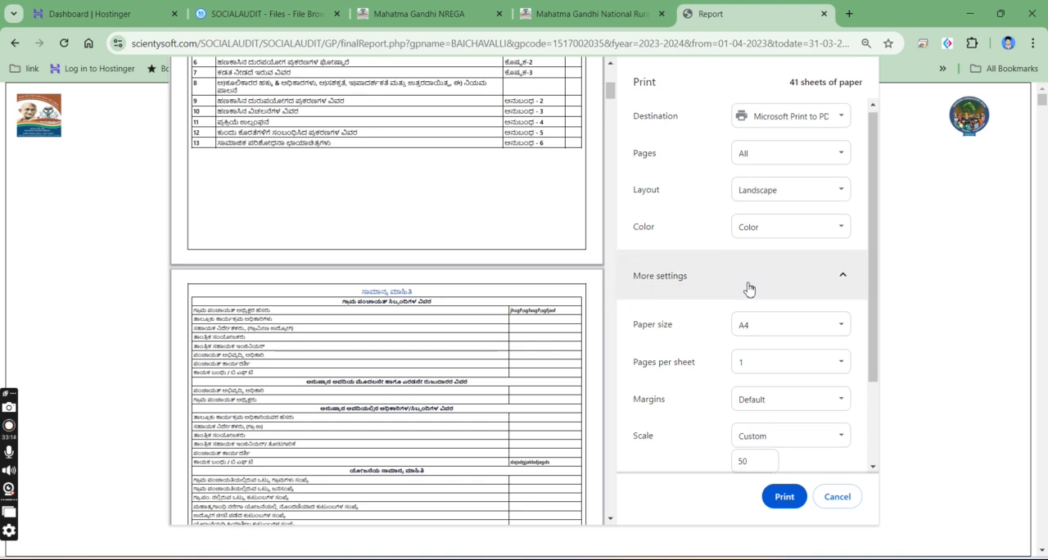
- Check the custom print scale, examine the previewed report pages, and cancel printing
{"action": "scroll", "coordinate": [748, 311], "scroll_direction": "down", "scroll_amount": 2}
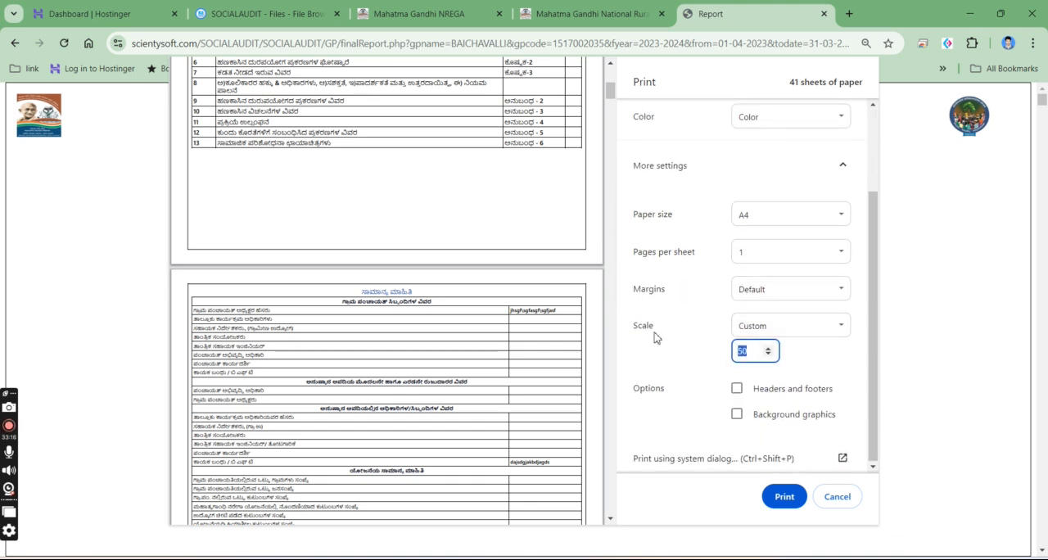
{"action": "double_click", "coordinate": [742, 350]}
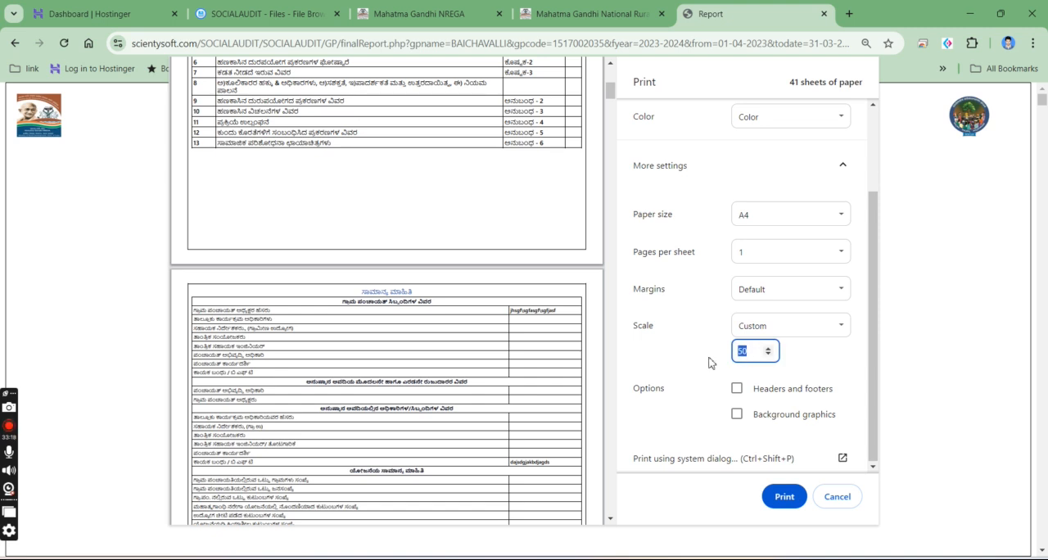
{"action": "scroll", "coordinate": [469, 354], "scroll_direction": "down", "scroll_amount": 10}
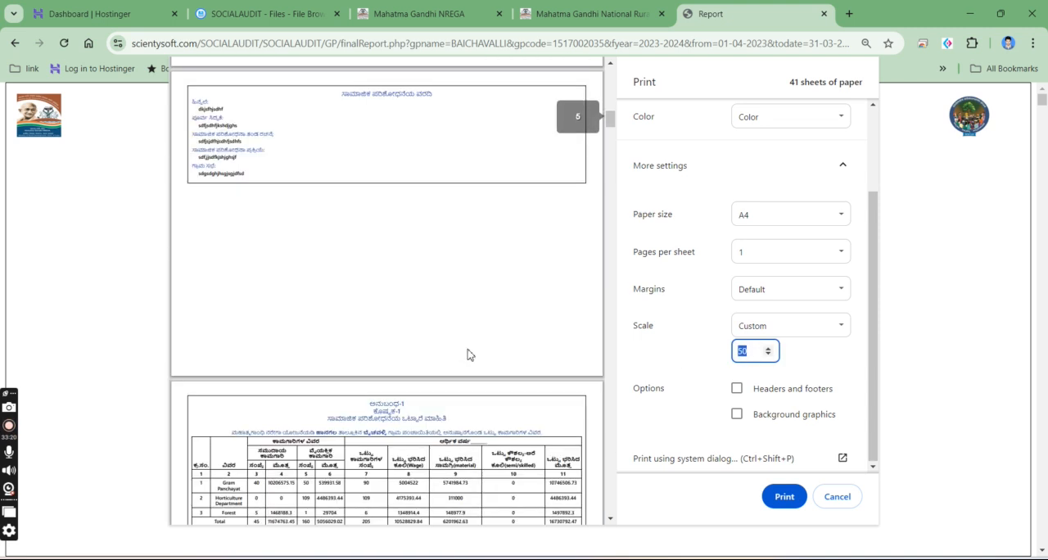
{"action": "scroll", "coordinate": [468, 353], "scroll_direction": "up", "scroll_amount": 2}
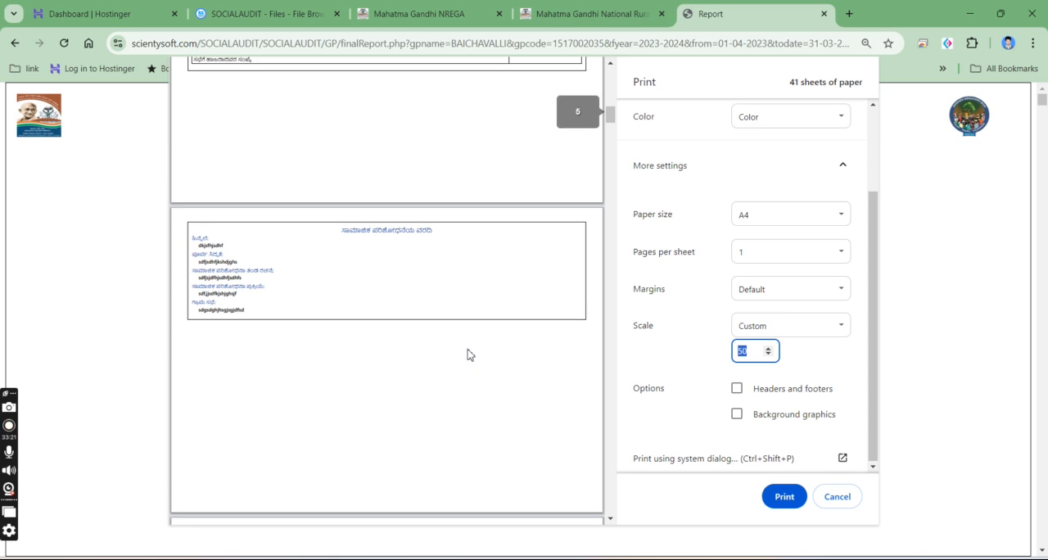
{"action": "scroll", "coordinate": [491, 423], "scroll_direction": "down", "scroll_amount": 5}
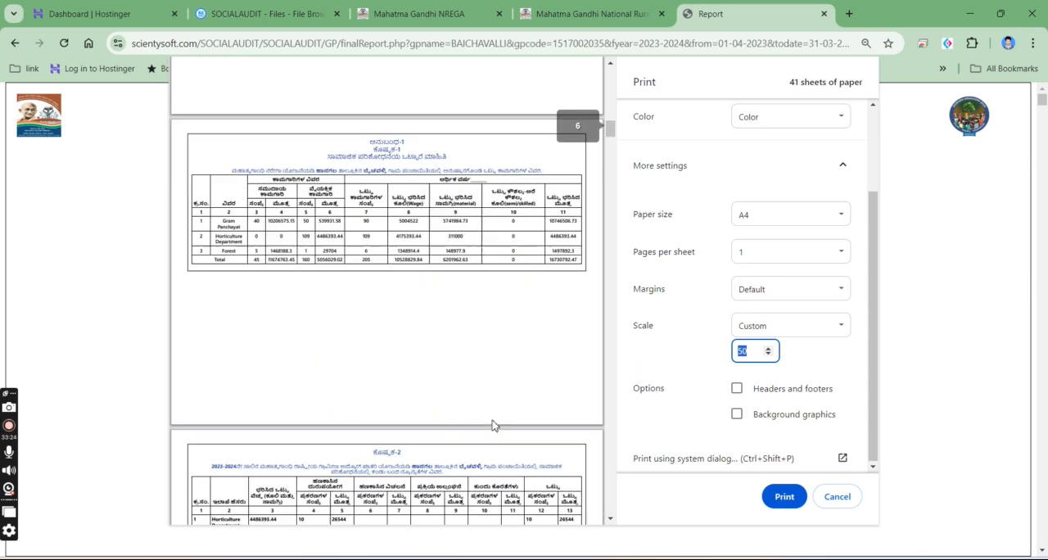
{"action": "left_click", "coordinate": [842, 497]}
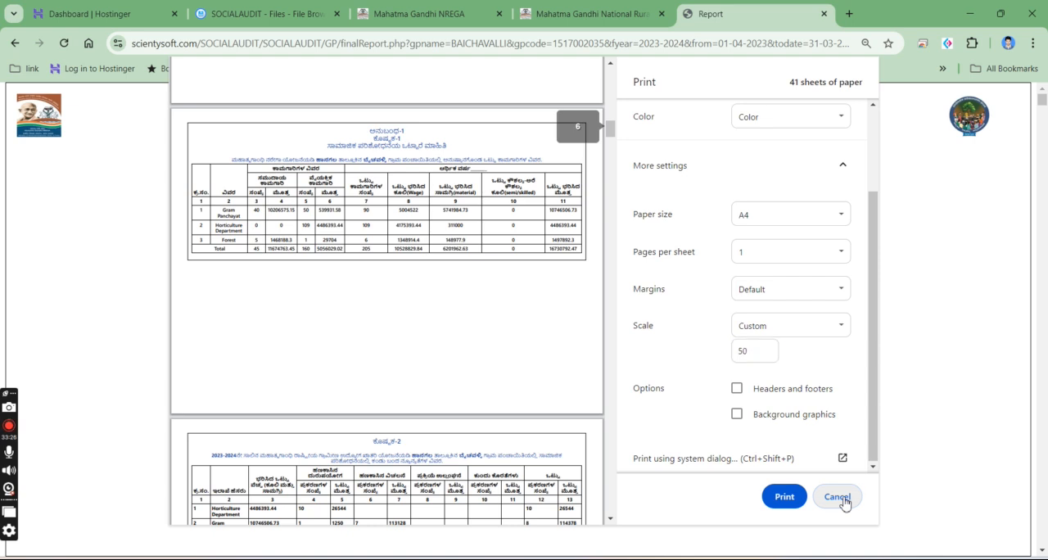
- Return to the Grama Panchayath list, view AKKIALUR's draft report, and go back to the list
{"action": "left_click", "coordinate": [15, 43]}
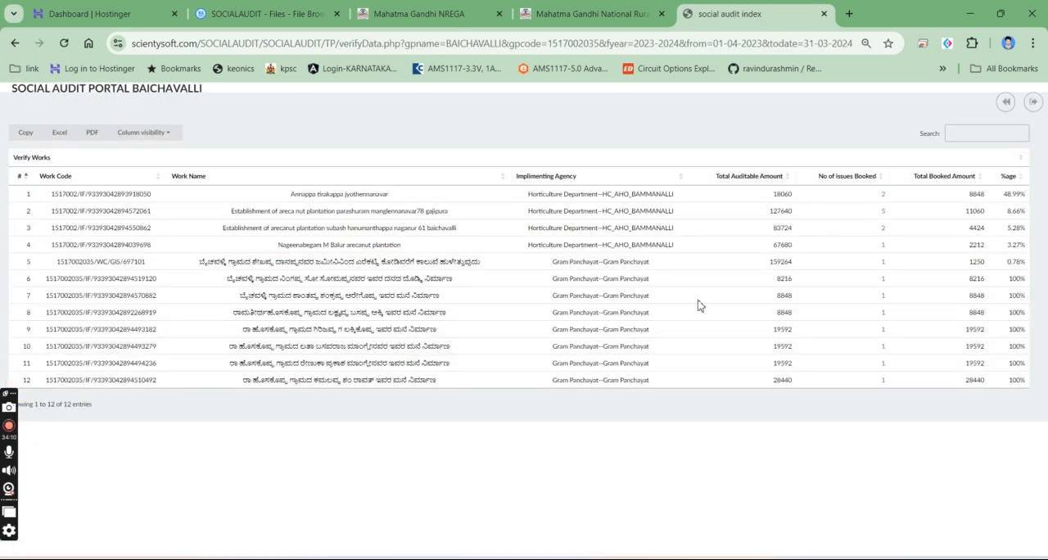
{"action": "left_click", "coordinate": [15, 43]}
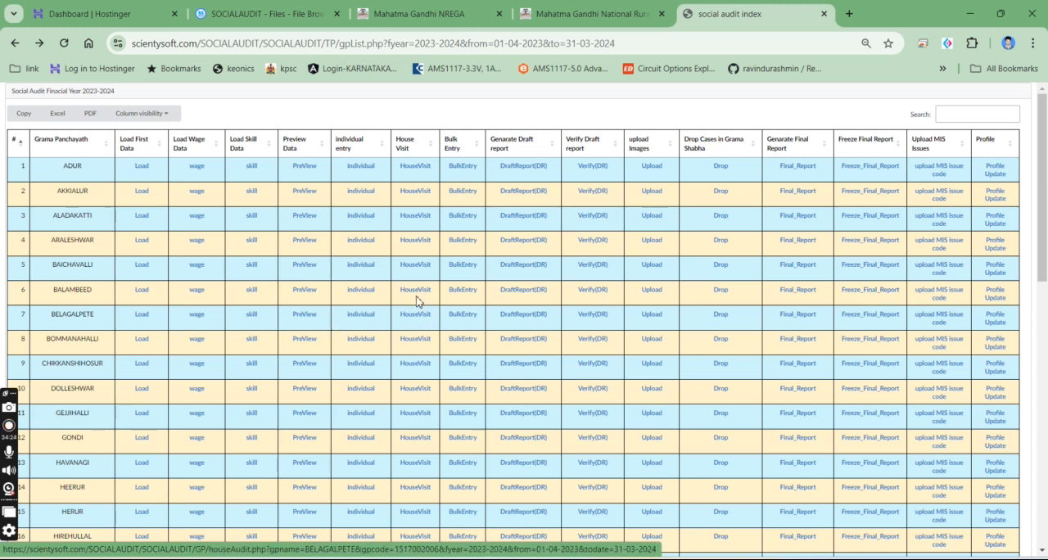
{"action": "left_click", "coordinate": [521, 193]}
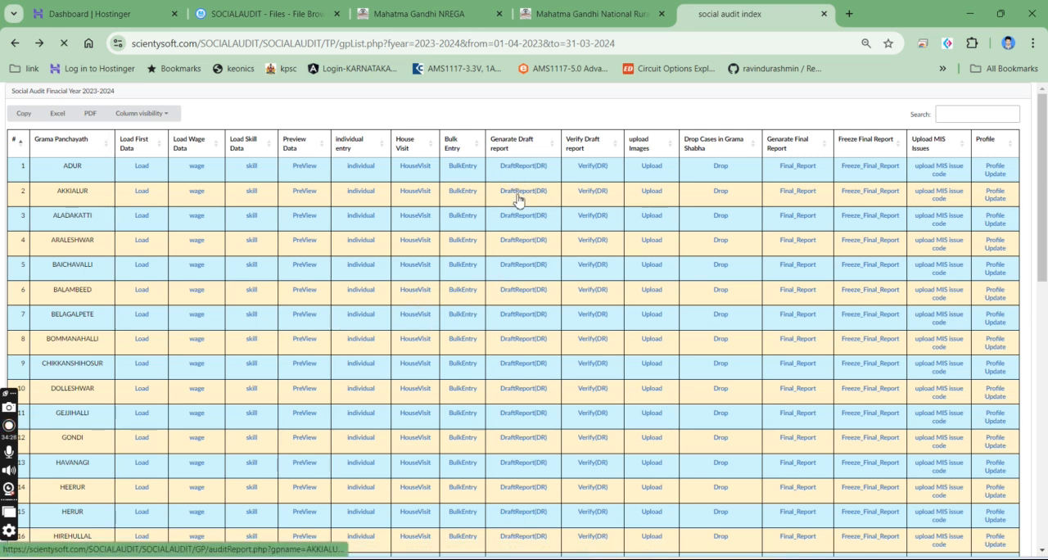
{"action": "left_click_drag", "start_coordinate": [436, 336], "coordinate": [520, 336]}
{"action": "left_click_drag", "start_coordinate": [585, 369], "coordinate": [355, 208]}
{"action": "left_click", "coordinate": [6, 49]}
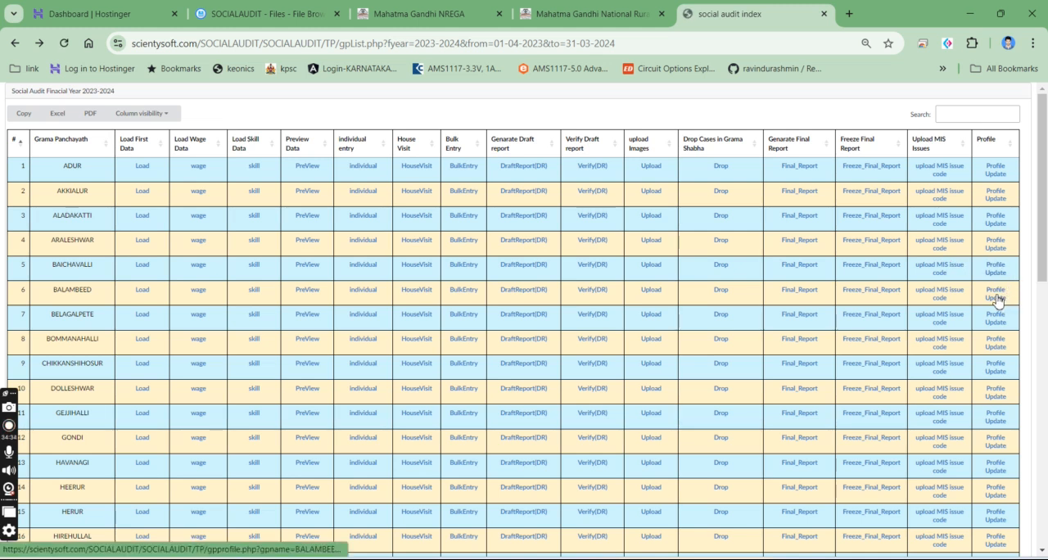
- Open BALAMBEED's profile from the Grama Panchayath list, inspect its Kannada Zp, Tp and Gp name fields, and leave it
{"action": "left_click", "coordinate": [997, 300]}
{"action": "left_click", "coordinate": [654, 251]}
{"action": "double_click", "coordinate": [654, 251]}
{"action": "key", "text": "Tab"}
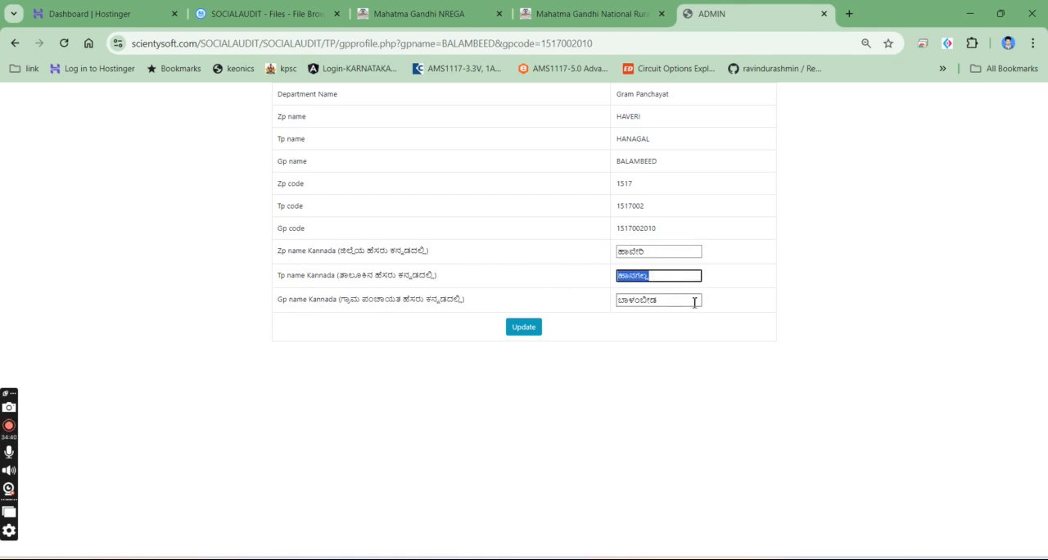
{"action": "left_click_drag", "start_coordinate": [695, 301], "coordinate": [563, 307]}
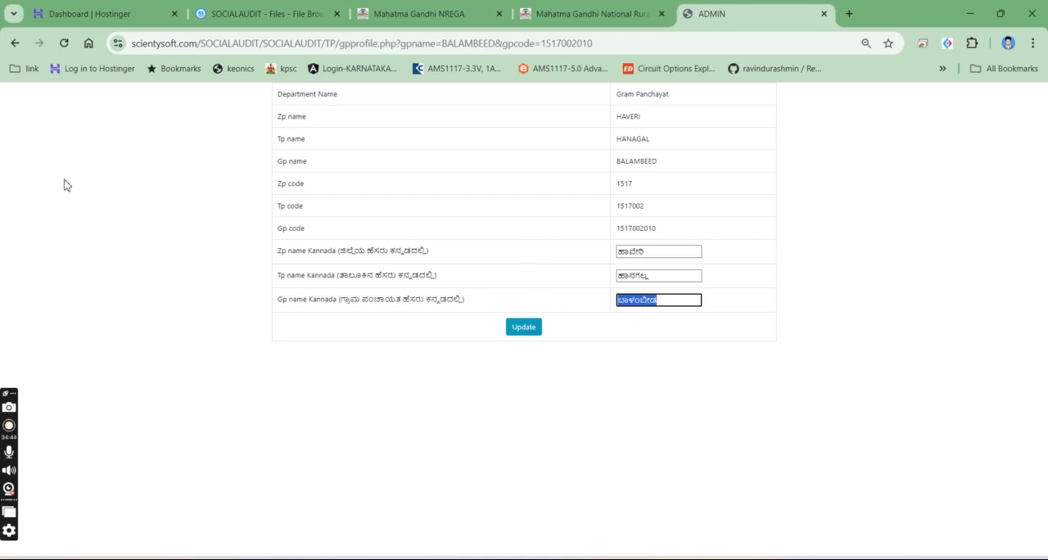
{"action": "left_click", "coordinate": [655, 253]}
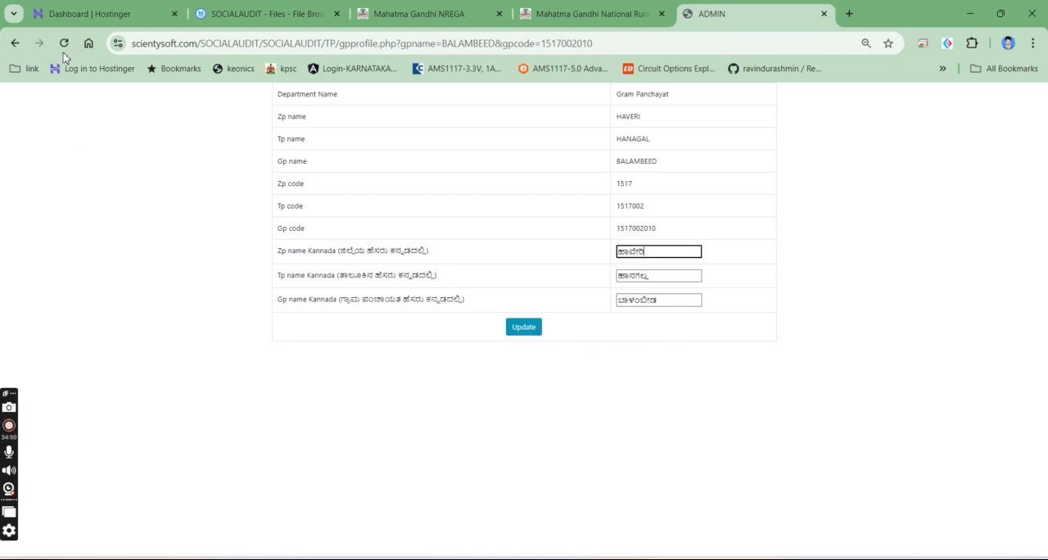
{"action": "left_click", "coordinate": [13, 42]}
- Go back to the Social Audit HANAGAL home page, inspect the taluk profile's password field, and return to the home page
{"action": "left_click", "coordinate": [7, 44]}
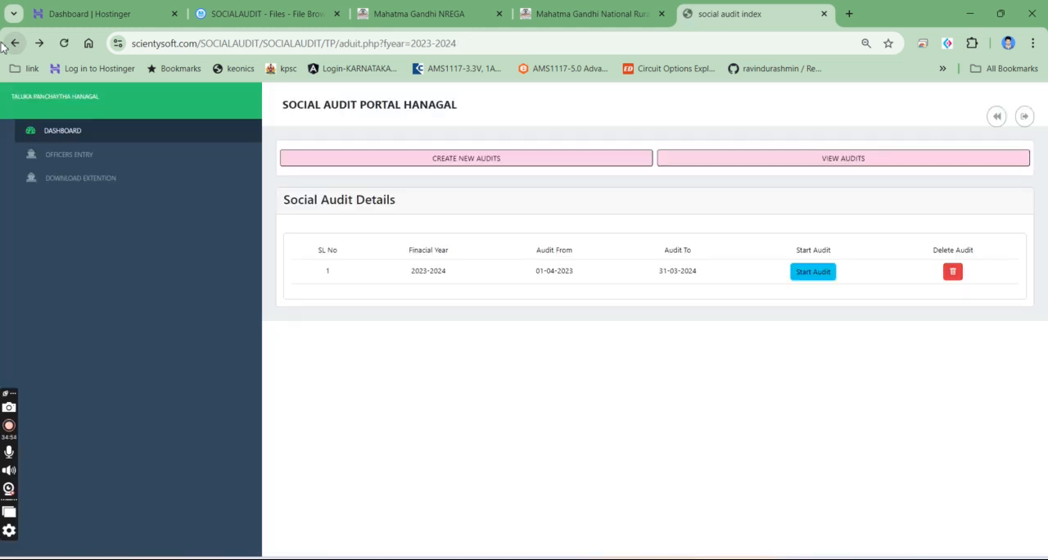
{"action": "left_click", "coordinate": [15, 43]}
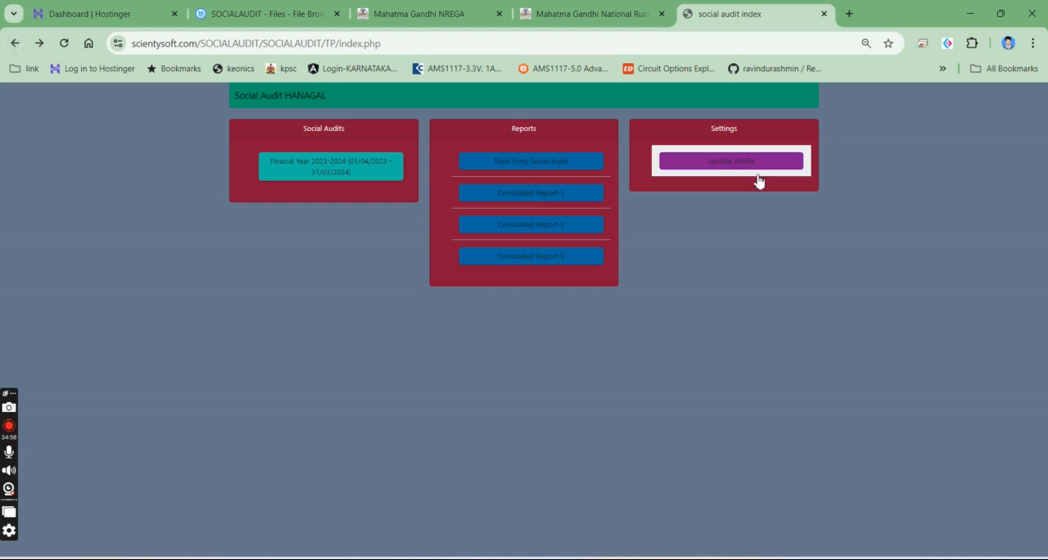
{"action": "left_click", "coordinate": [704, 170]}
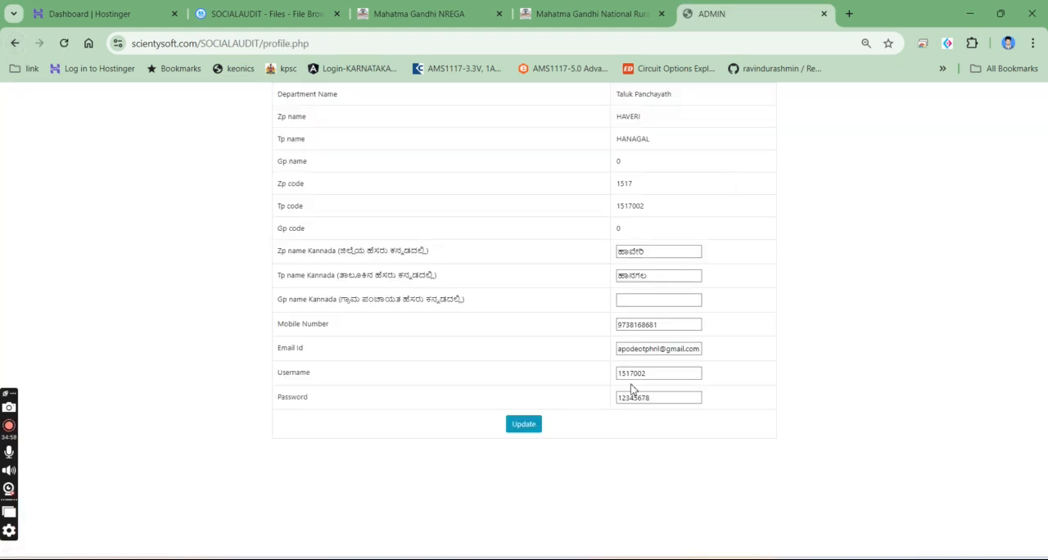
{"action": "left_click_drag", "start_coordinate": [675, 395], "coordinate": [582, 397]}
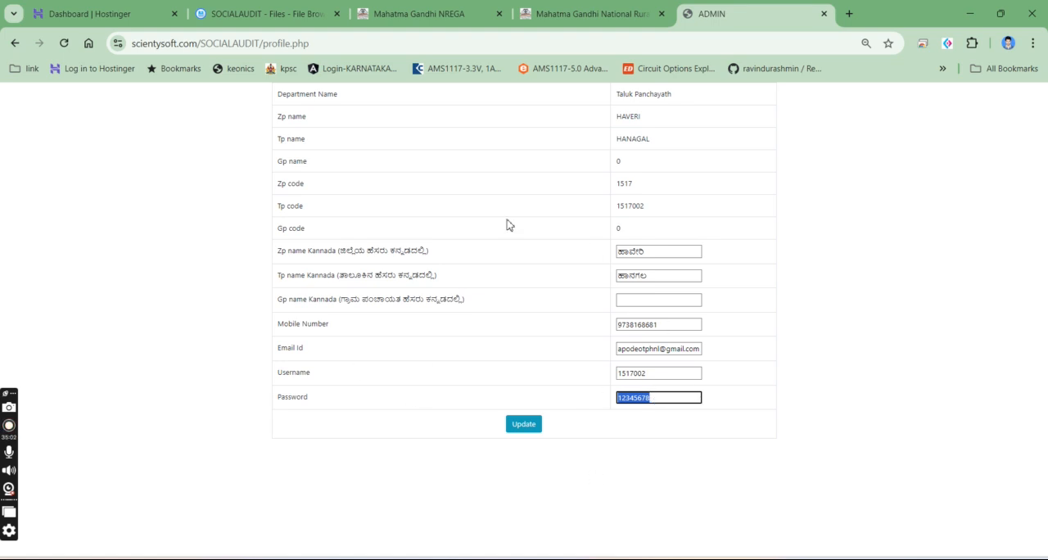
{"action": "left_click", "coordinate": [15, 43]}
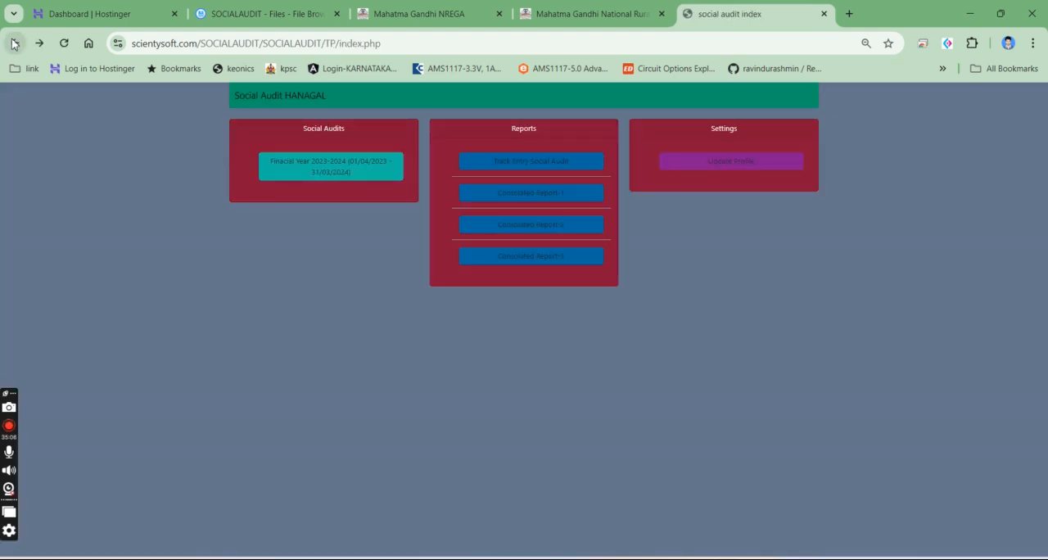